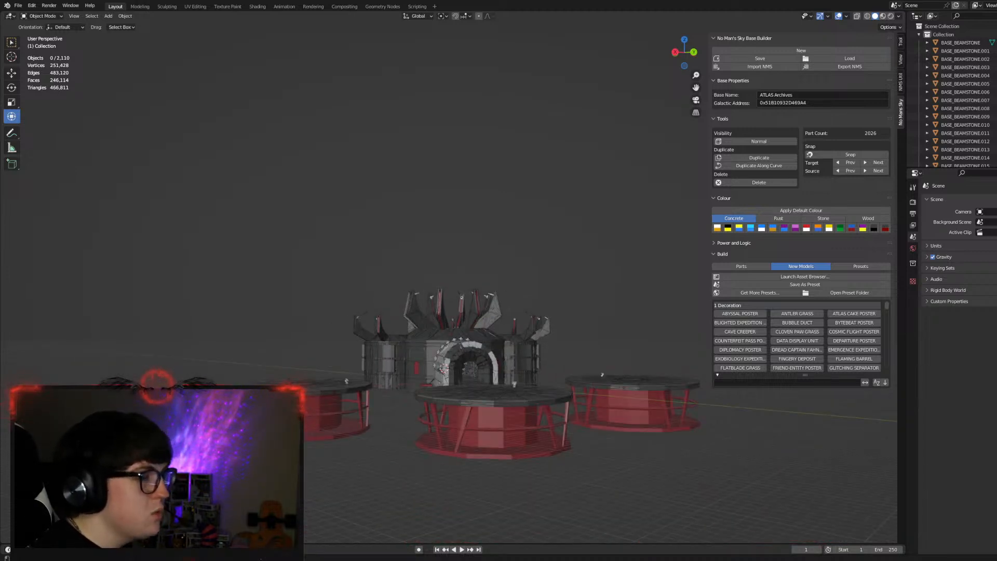
From a left orthographic view, box-select the spiked crown and upper roof parts of the main building and delete them.
middle_click_drag(636, 403, 575, 363)
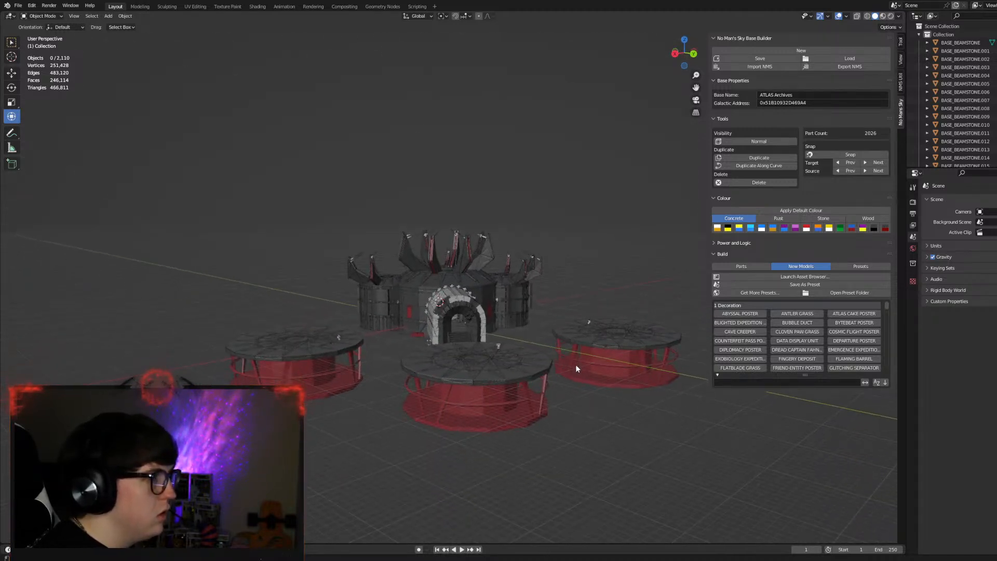
middle_click_drag(626, 396, 646, 403)
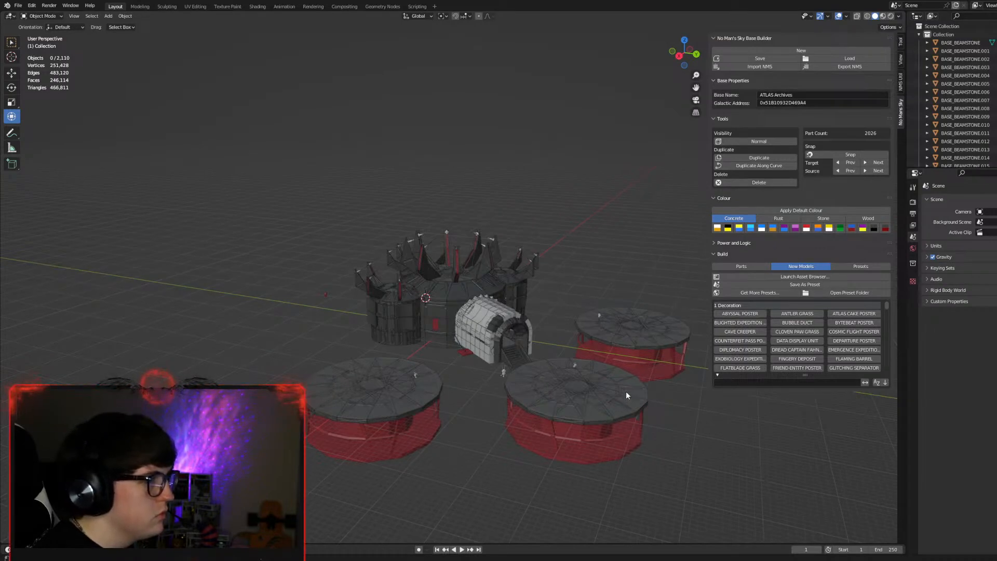
middle_click_drag(635, 372, 615, 381, "shift")
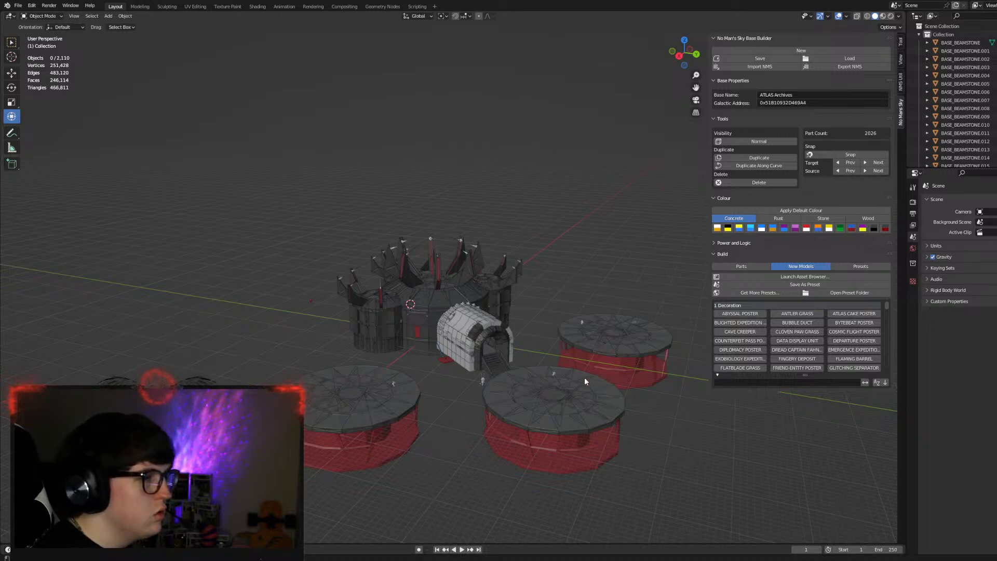
scroll(588, 377, "up", 5)
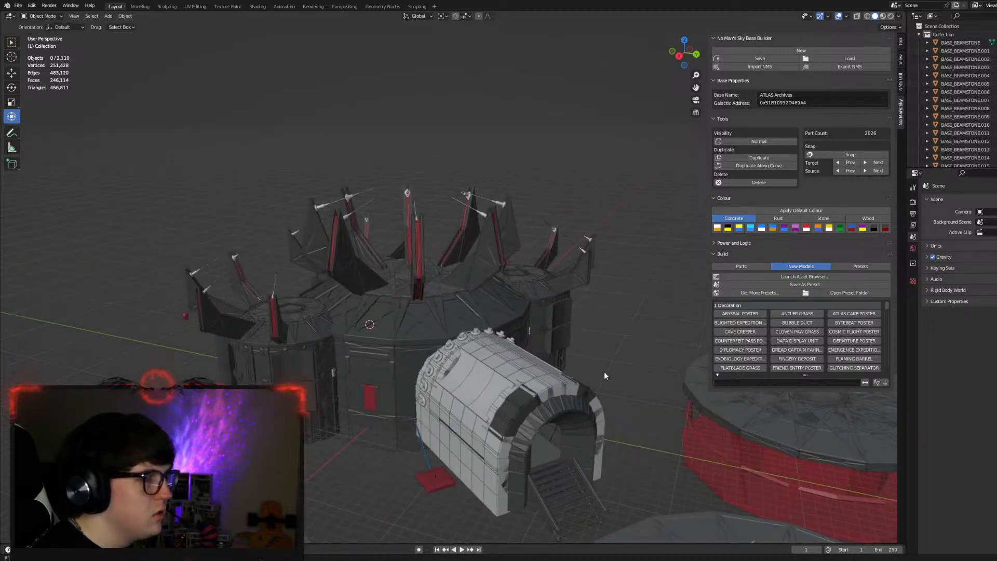
middle_click_drag(629, 387, 563, 391)
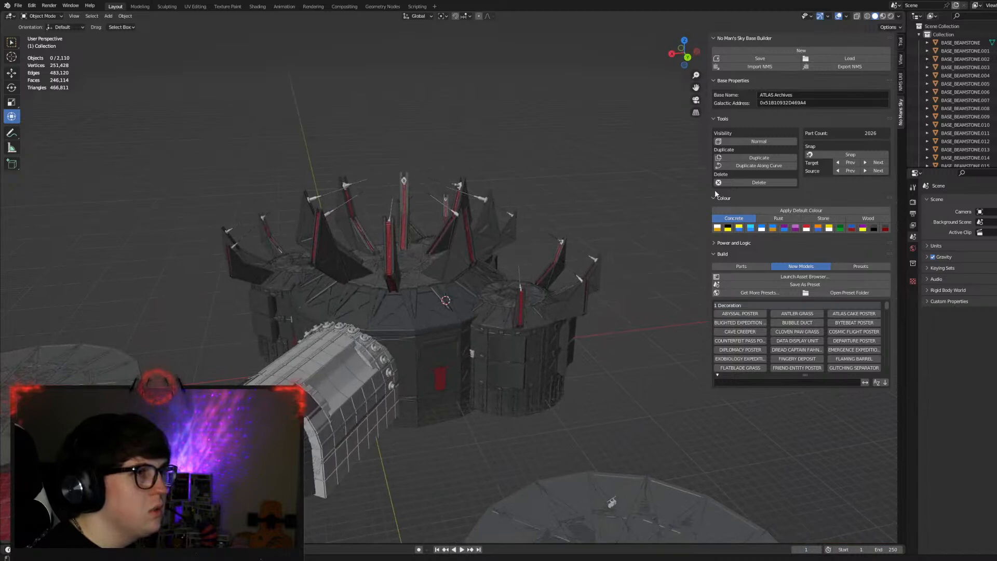
left_click(697, 53)
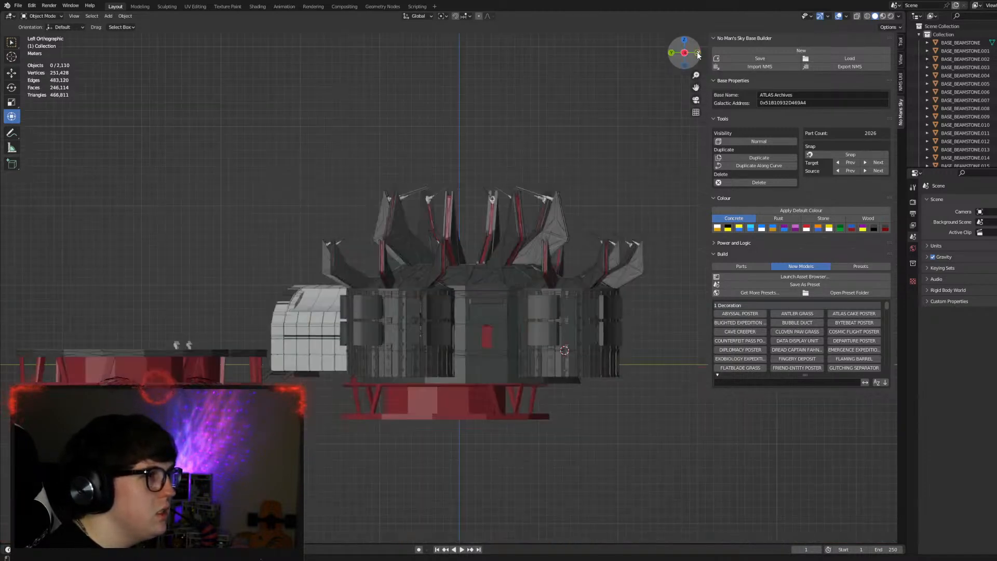
left_click_drag(255, 158, 676, 284)
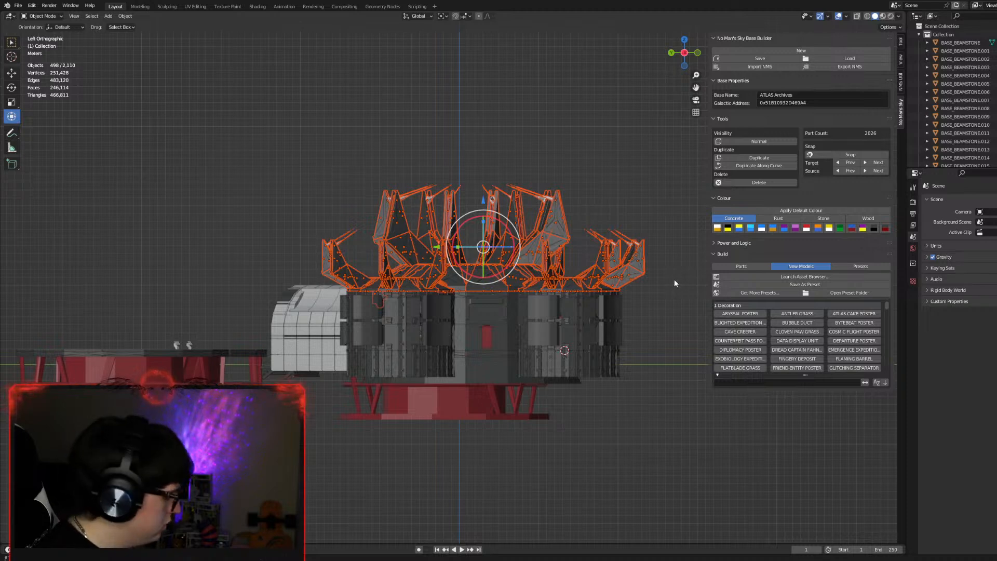
key("Delete")
Delete six neighbouring outer roof panels one by one along the main hall's edge beside the two side towers.
middle_click_drag(568, 239, 597, 305)
scroll(597, 301, "up", 5)
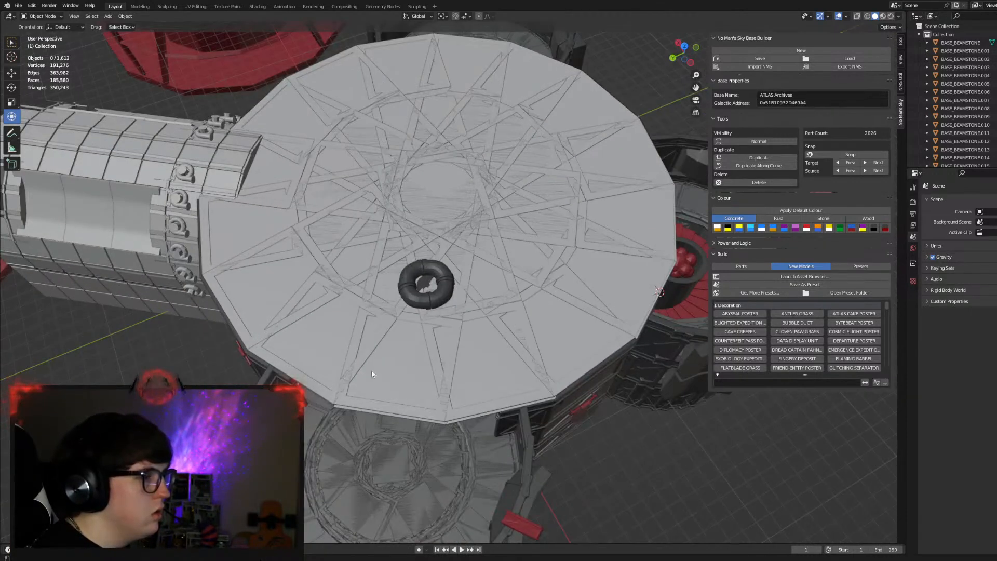
left_click(407, 369)
key("Delete")
left_click(476, 362)
key("Delete")
left_click(558, 340)
key("Delete")
left_click(596, 265)
key("Delete")
left_click(609, 227)
key("Delete")
left_click(600, 181)
key("Delete")
Select the remaining outer roof panels together with the overlapping inner ring of panels over the main hall and delete them.
left_click(566, 120)
left_click(525, 82, "shift")
left_click(457, 83, "shift")
left_click(403, 73, "shift")
left_click(343, 88, "shift")
left_click(279, 147, "shift")
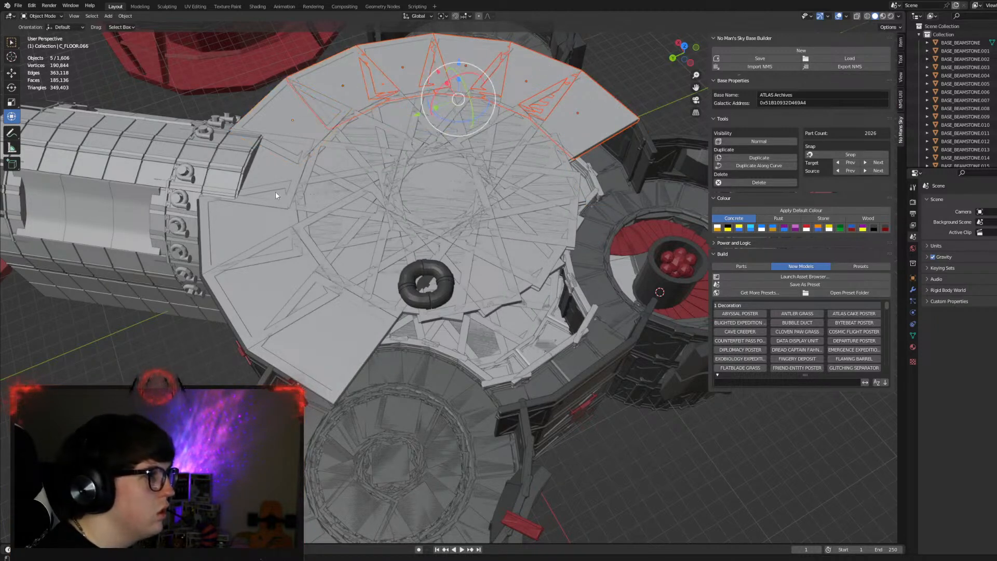
left_click(273, 168, "shift")
left_click(264, 214, "shift")
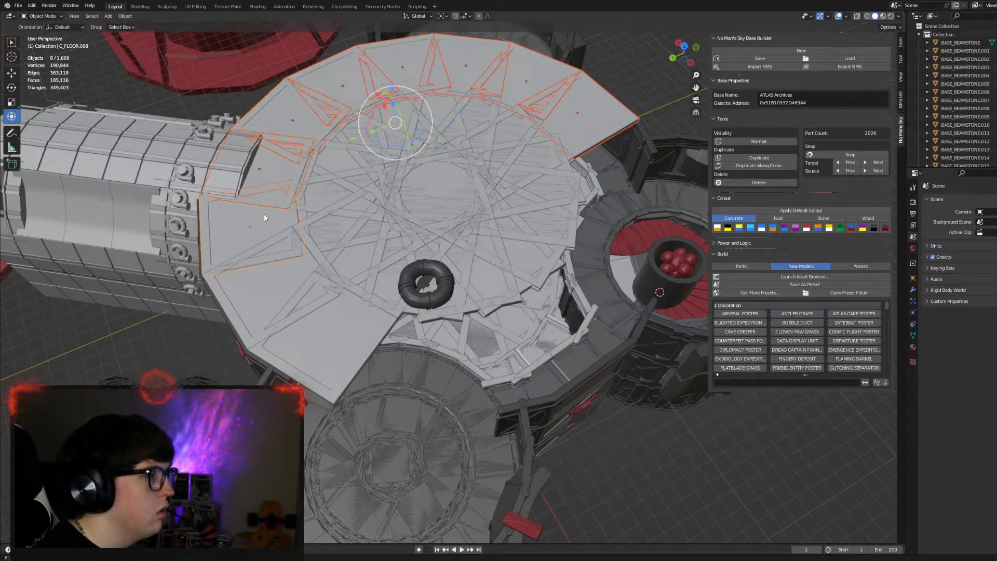
left_click(262, 263, "shift")
left_click(321, 327, "shift")
left_click(342, 221, "shift")
left_click(325, 253, "shift")
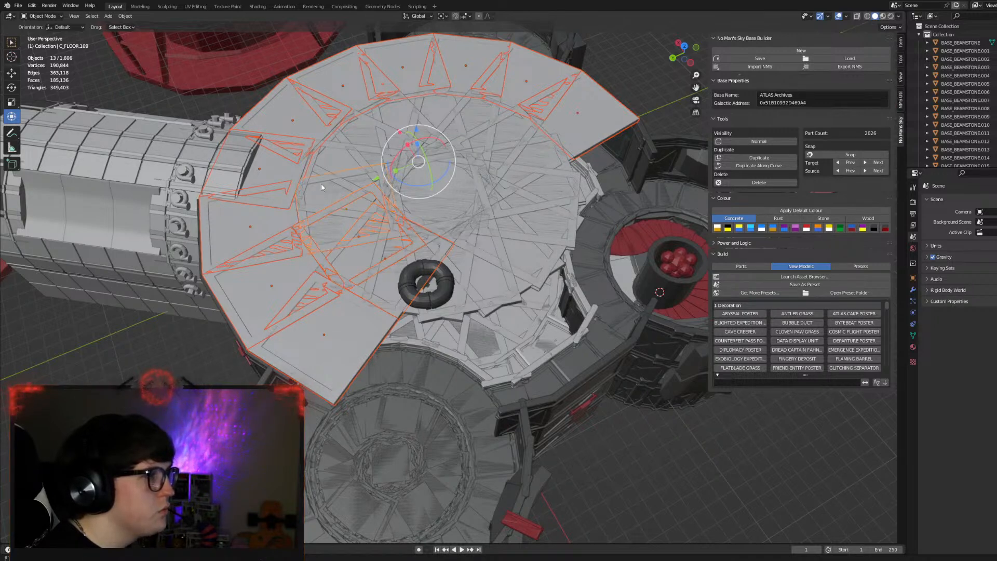
left_click(348, 154, "shift")
left_click(356, 148, "shift")
left_click(388, 133, "shift")
left_click(394, 122, "shift")
left_click(429, 108, "shift")
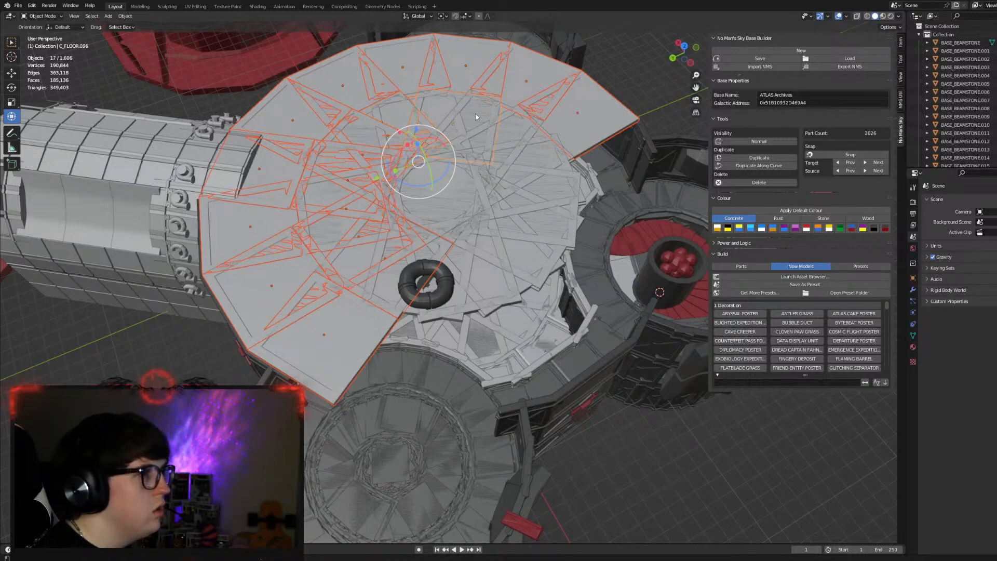
left_click(475, 113, "shift")
left_click(516, 128, "shift")
left_click(541, 152, "shift")
left_click(555, 180, "shift")
left_click(557, 215, "shift")
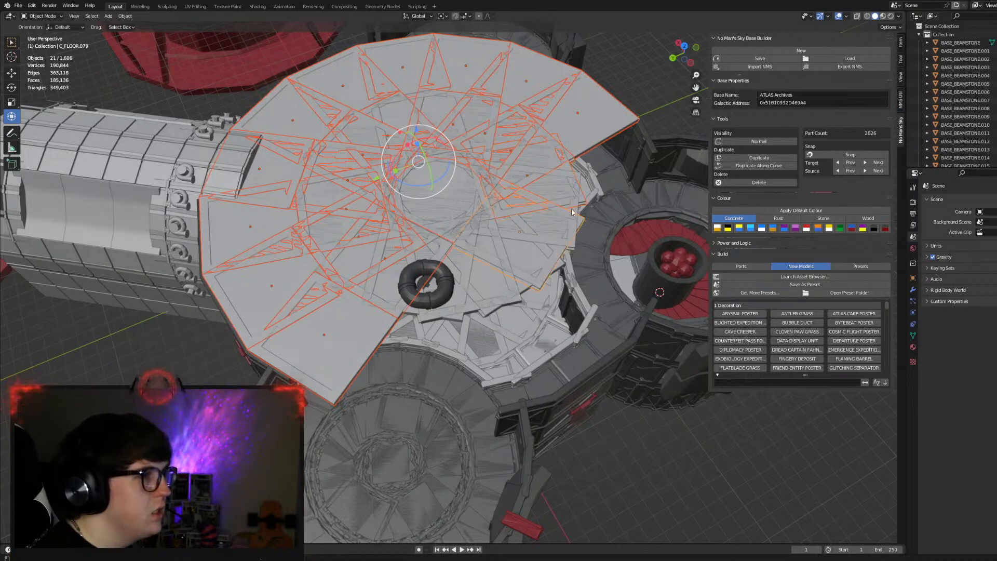
left_click(573, 208, "shift")
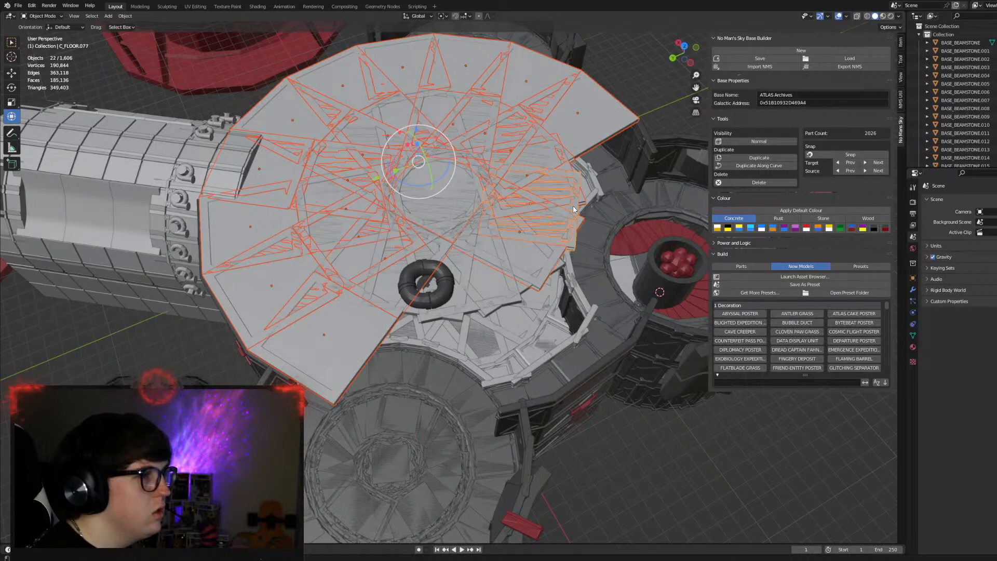
left_click(515, 288, "shift")
left_click(438, 310, "shift")
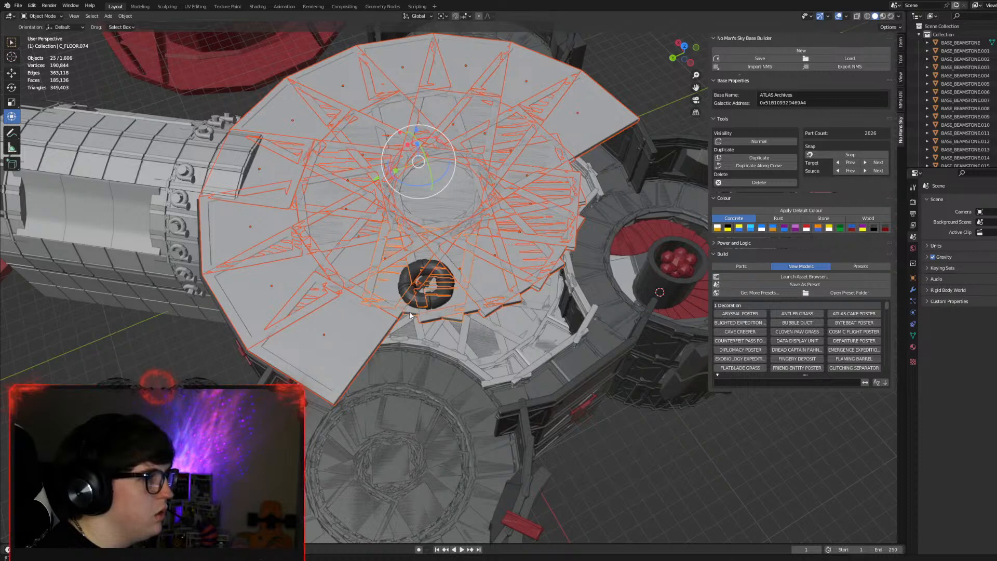
left_click(373, 297, "shift")
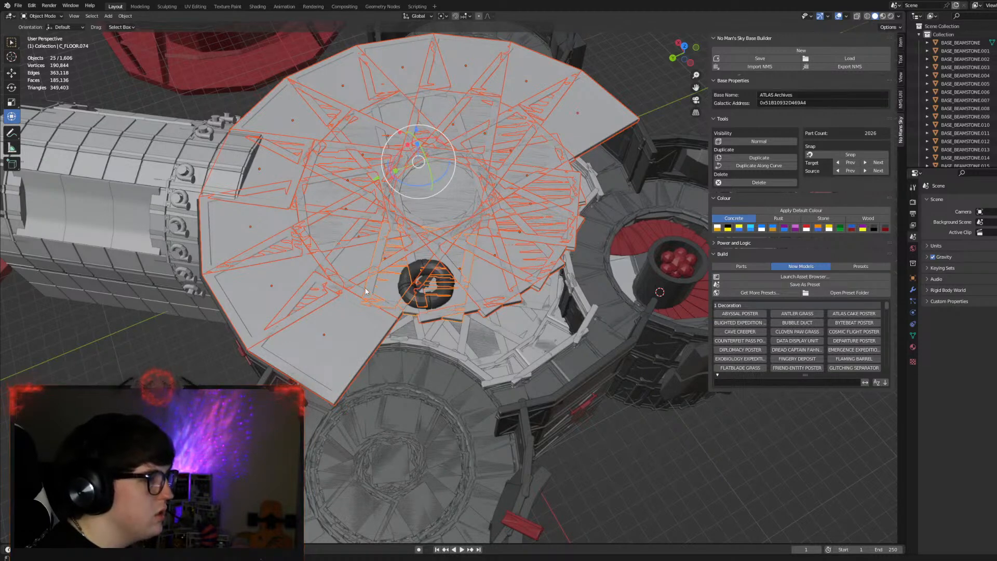
key("Delete")
Delete the leftover rear roof panel and four of the stacked square slabs above the hall's centre, one by one.
scroll(435, 254, "up", 3)
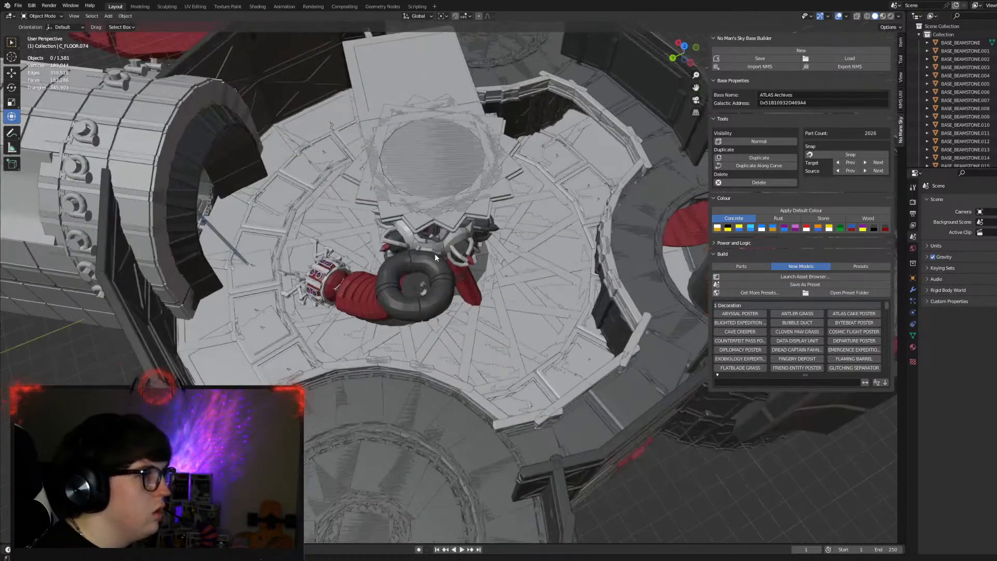
left_click(413, 83)
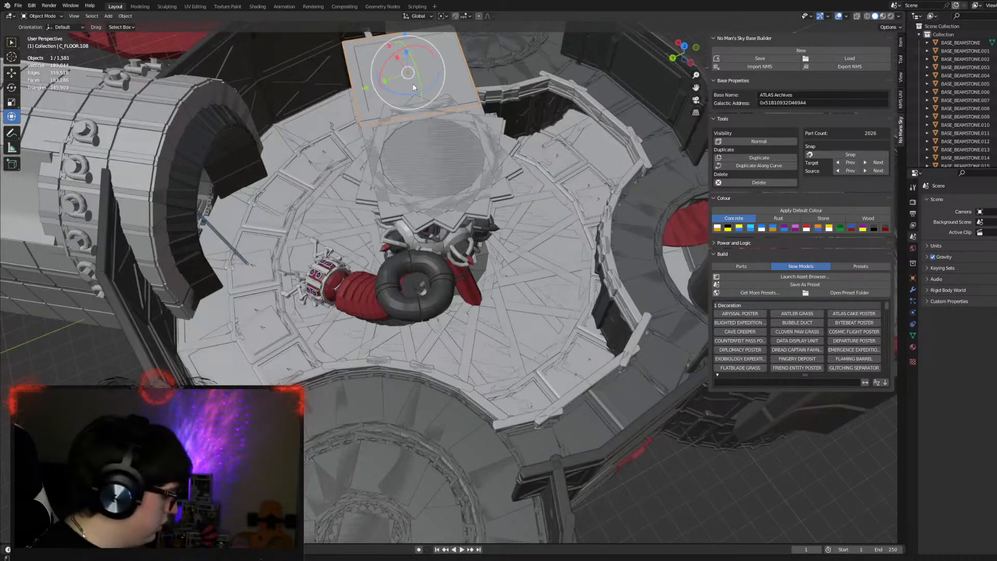
key("Delete")
left_click(424, 136)
key("Delete")
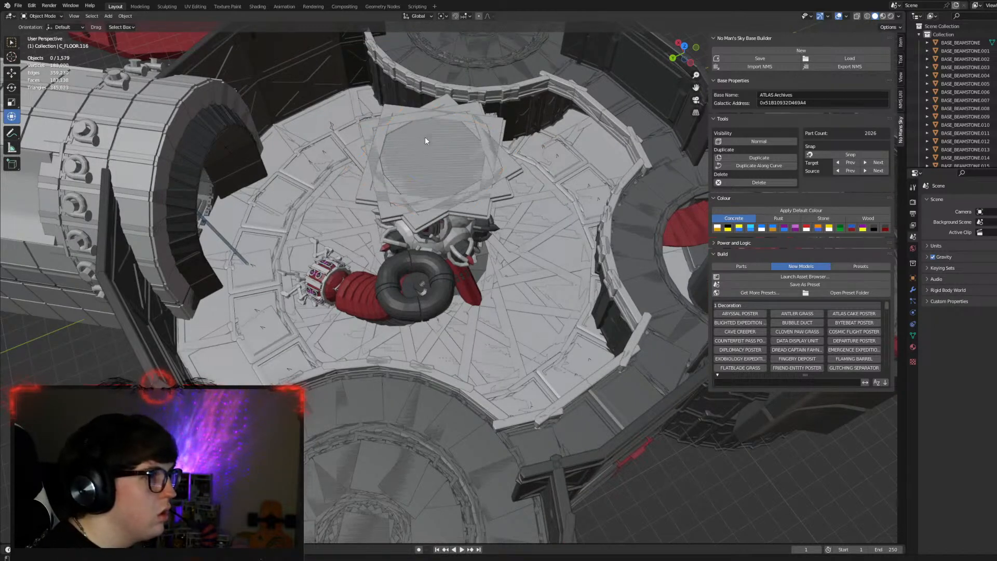
left_click(425, 136)
key("Delete")
left_click(425, 136)
key("Delete")
left_click(424, 136)
key("Delete")
Examine the red ribbed tentacle and its mechanical head inside the hall, picking out a robotic arm and a trough part.
middle_click_drag(464, 264, 540, 273)
scroll(517, 358, "up", 2)
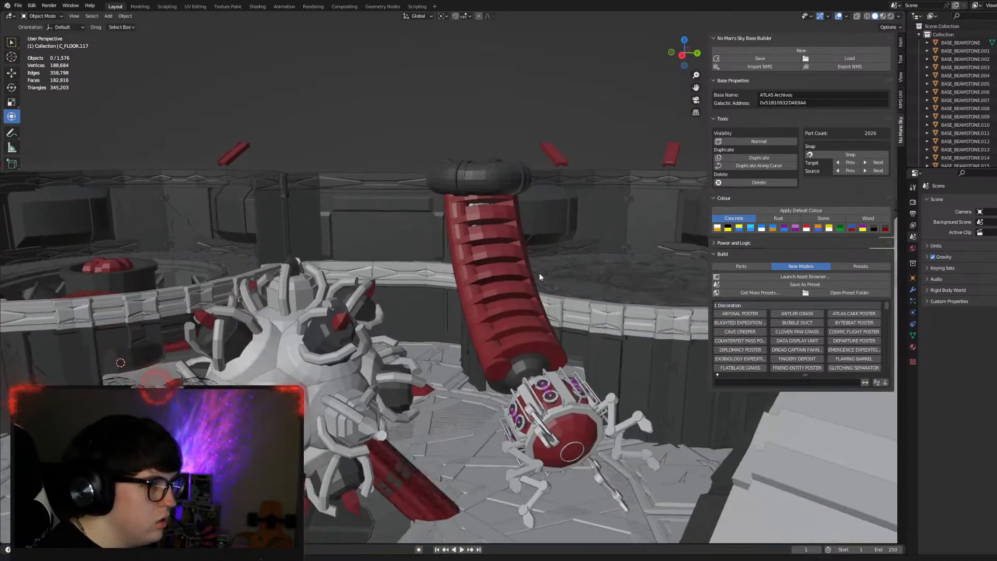
scroll(537, 272, "up", 2)
middle_click_drag(595, 338, 567, 313)
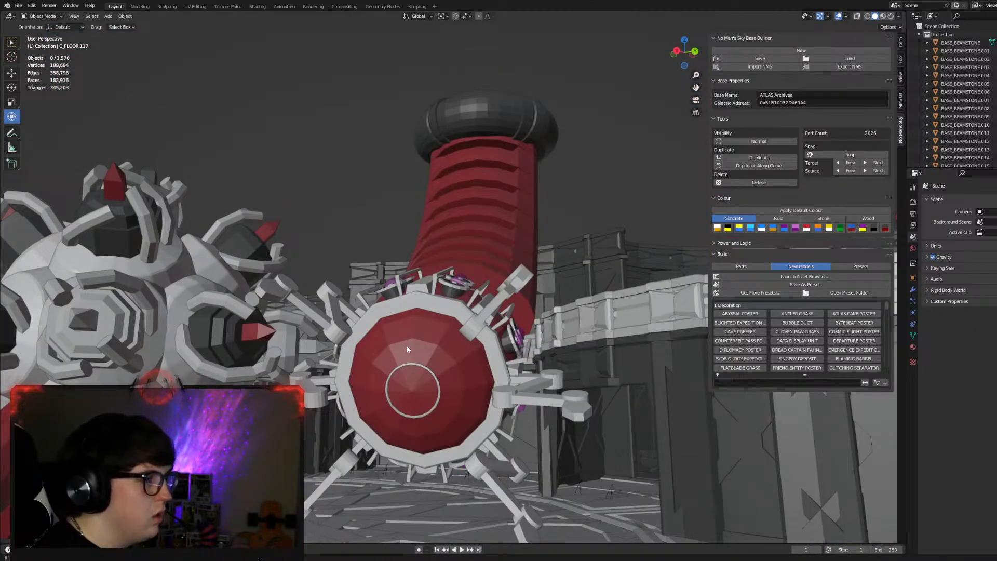
middle_click_drag(553, 347, 591, 351)
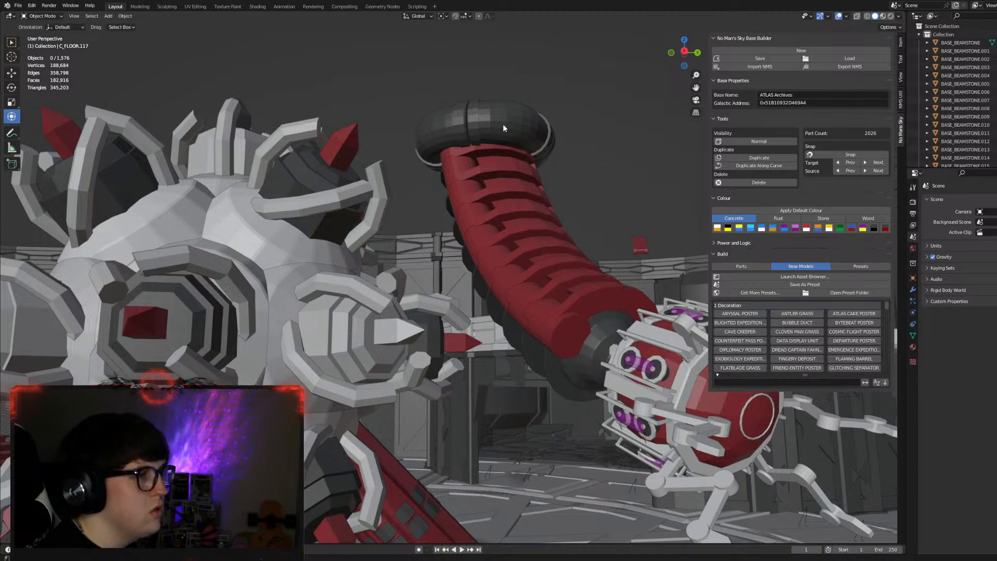
middle_click_drag(502, 128, 503, 290)
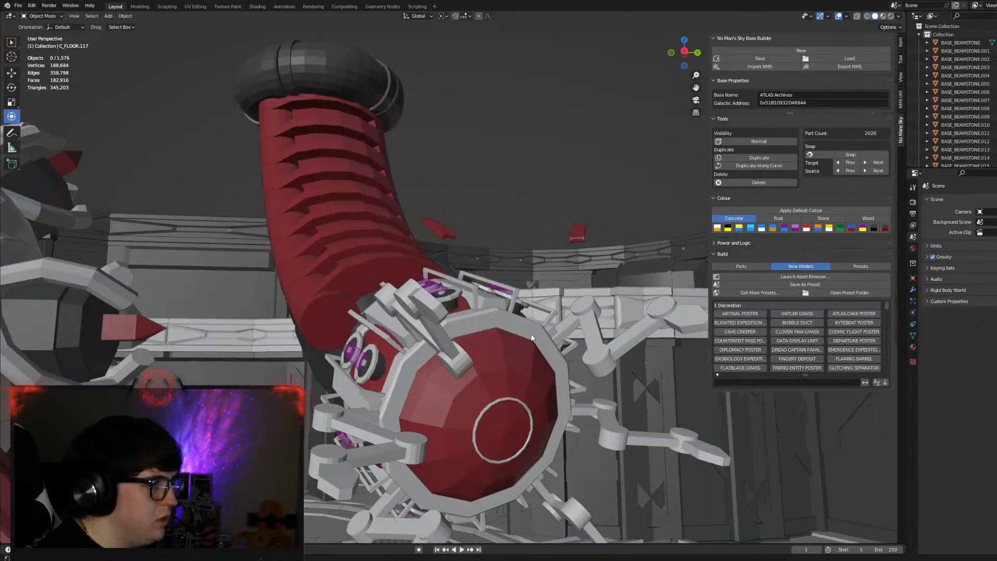
scroll(531, 333, "up", 2)
middle_click_drag(561, 329, 609, 355)
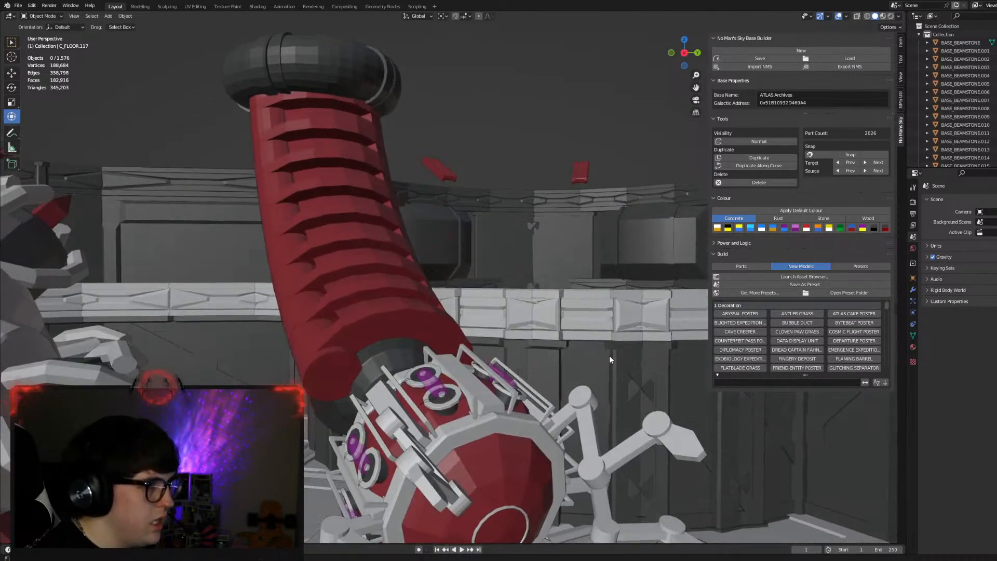
left_click(429, 478)
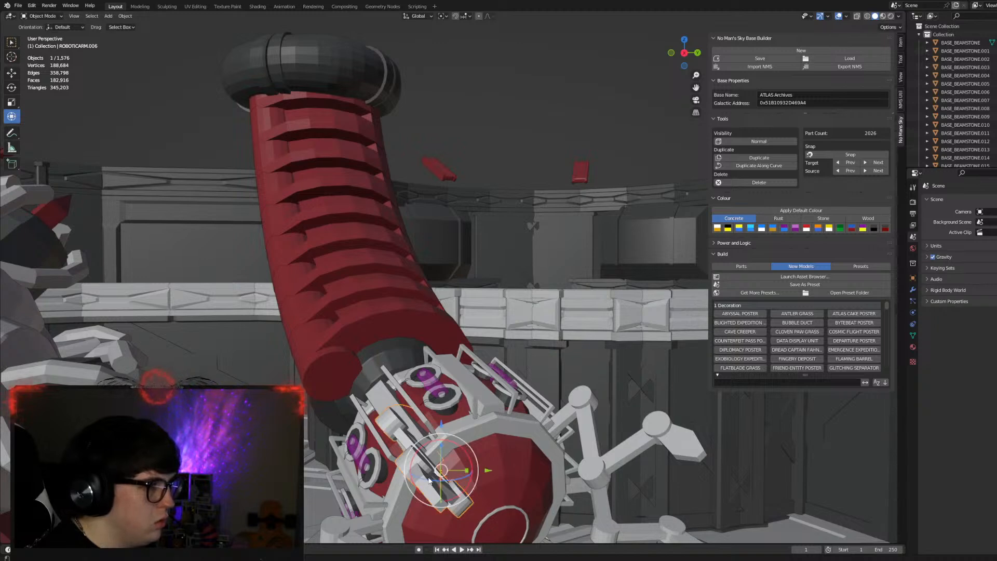
middle_click_drag(429, 480, 519, 435)
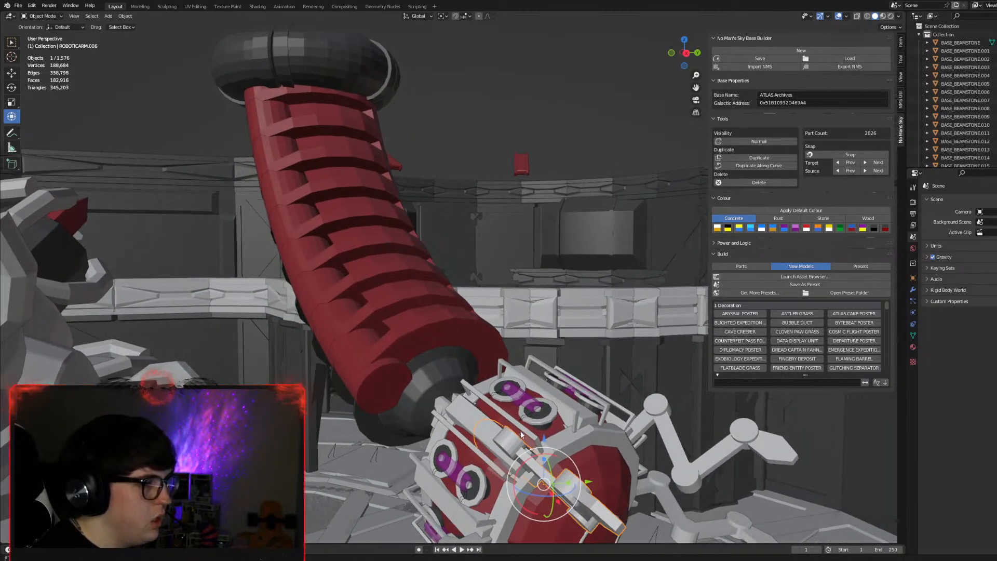
left_click(473, 425)
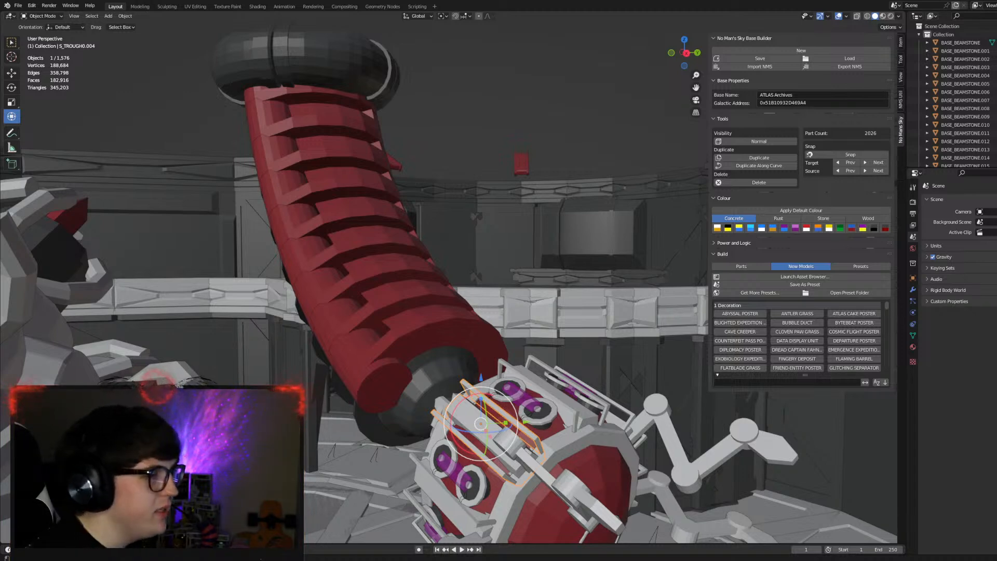
left_click(600, 119)
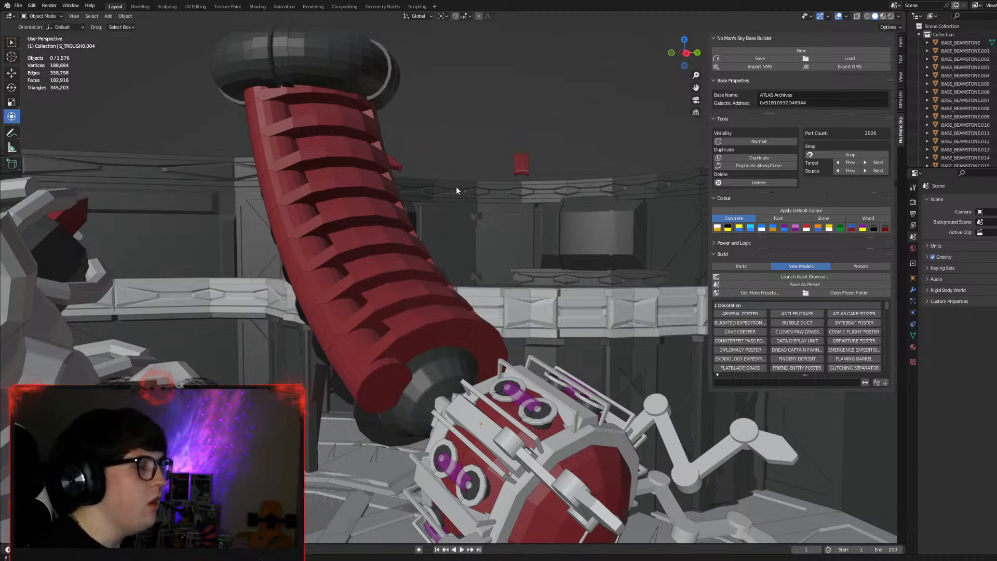
Examine the side tower's red spiral staircase and the tube holding red spheres, picking out the vertical corridor piece.
scroll(518, 221, "down", 3)
scroll(478, 264, "down", 7)
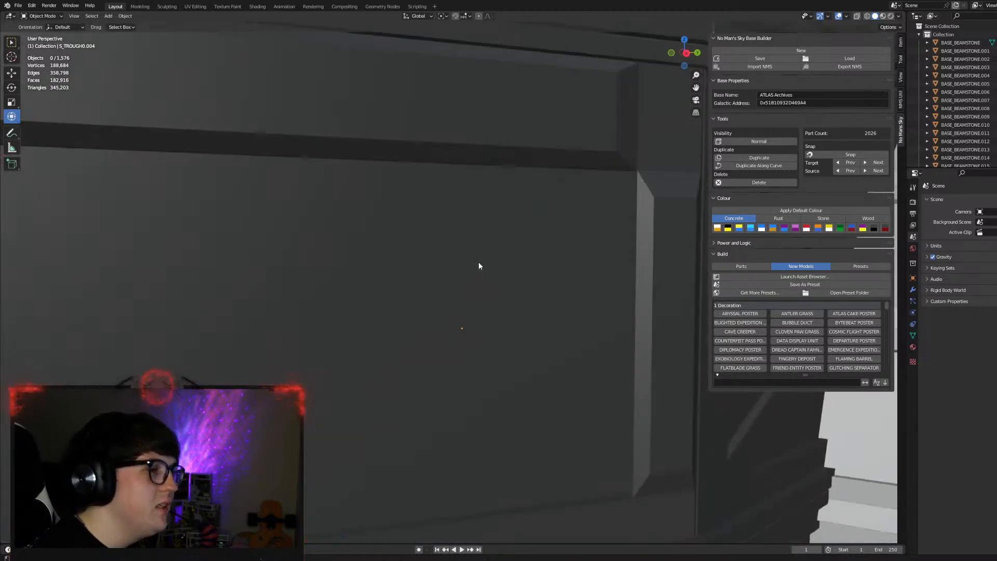
scroll(483, 260, "down", 8)
middle_click_drag(483, 270, 552, 291)
scroll(419, 328, "up", 6)
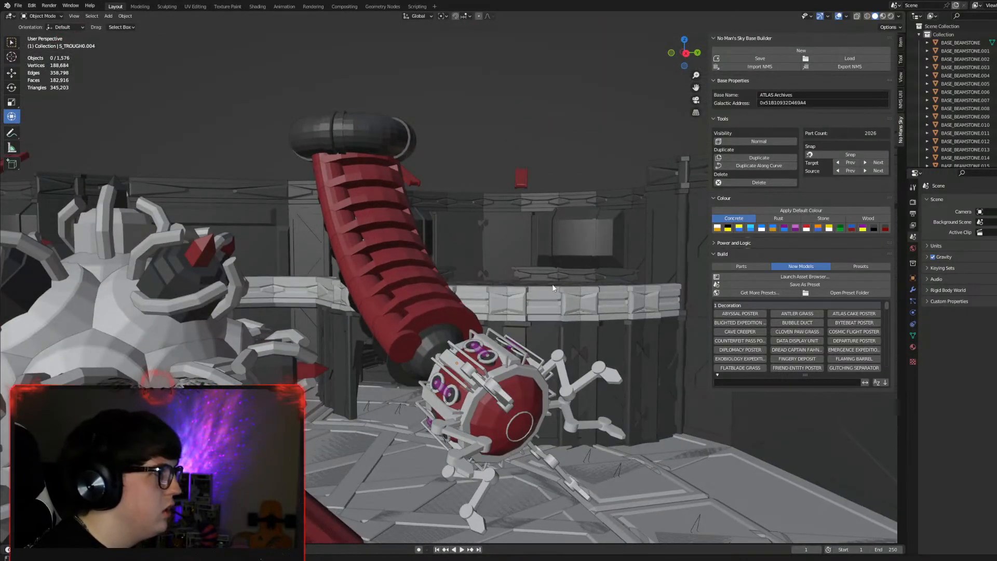
middle_click_drag(488, 304, 860, 390, "shift")
middle_click_drag(386, 351, 447, 402)
middle_click_drag(701, 515, 665, 358, "shift")
middle_click_drag(565, 313, 435, 390)
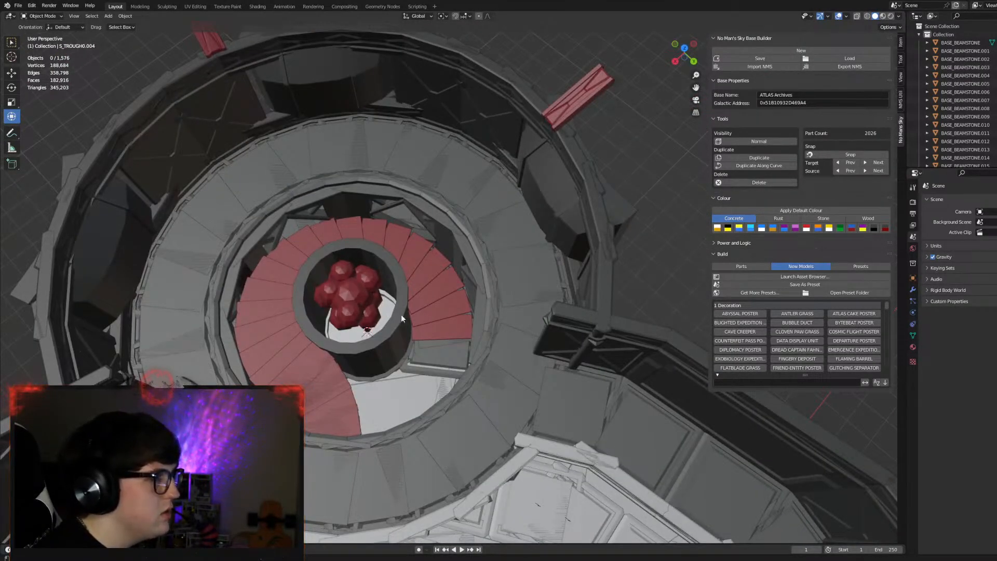
left_click(396, 333)
middle_click_drag(397, 333, 443, 337)
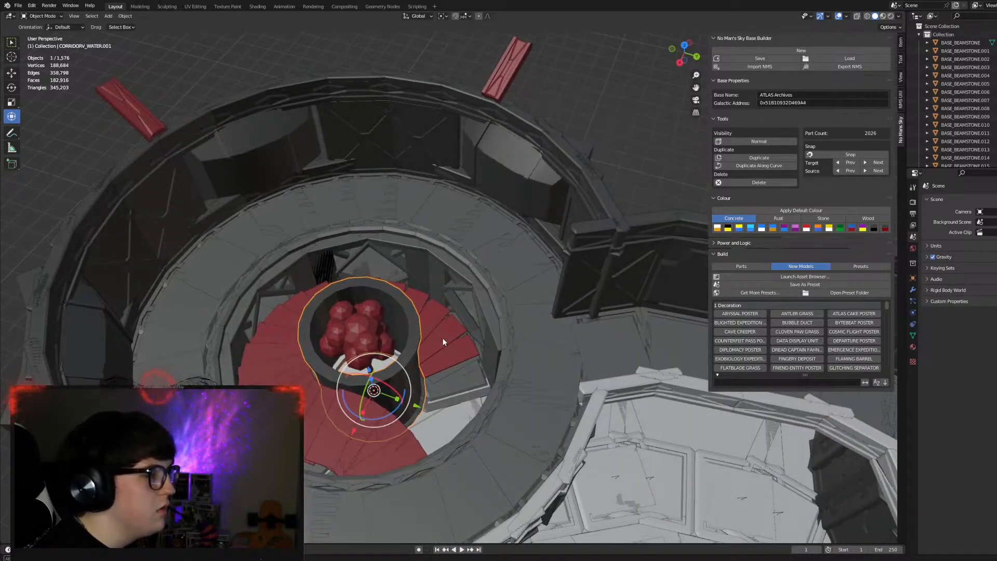
middle_click_drag(443, 337, 379, 350)
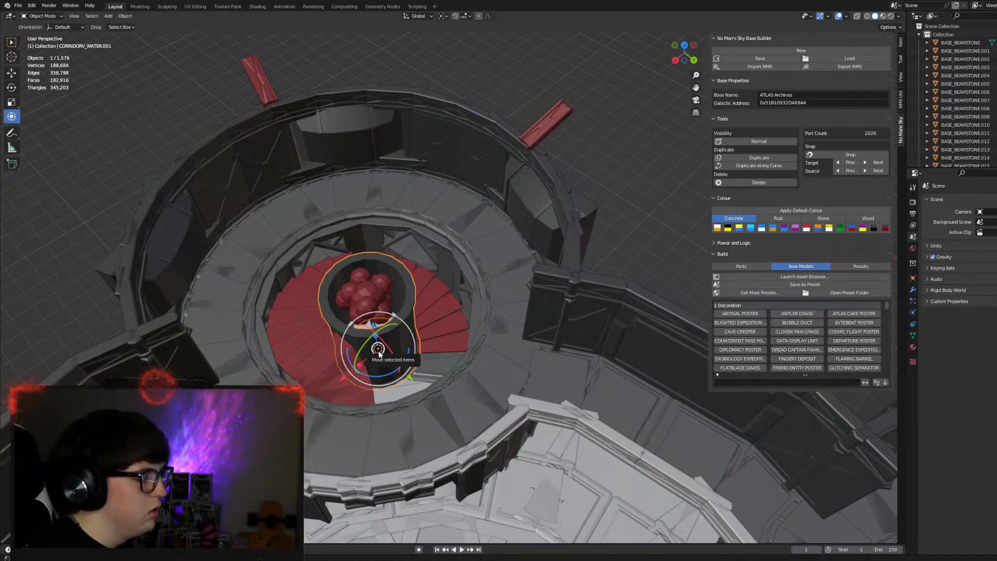
key("alt+a")
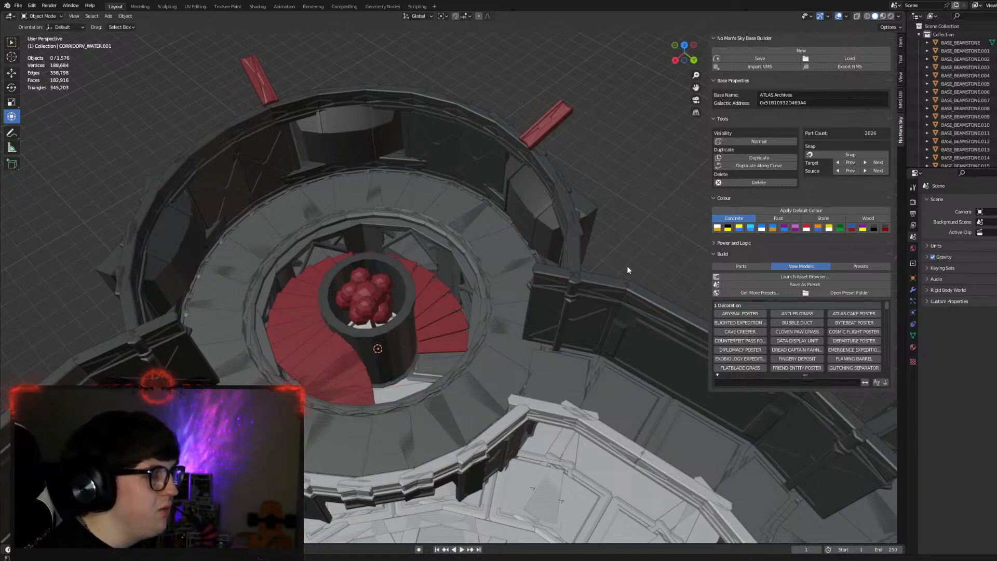
scroll(485, 329, "down", 5)
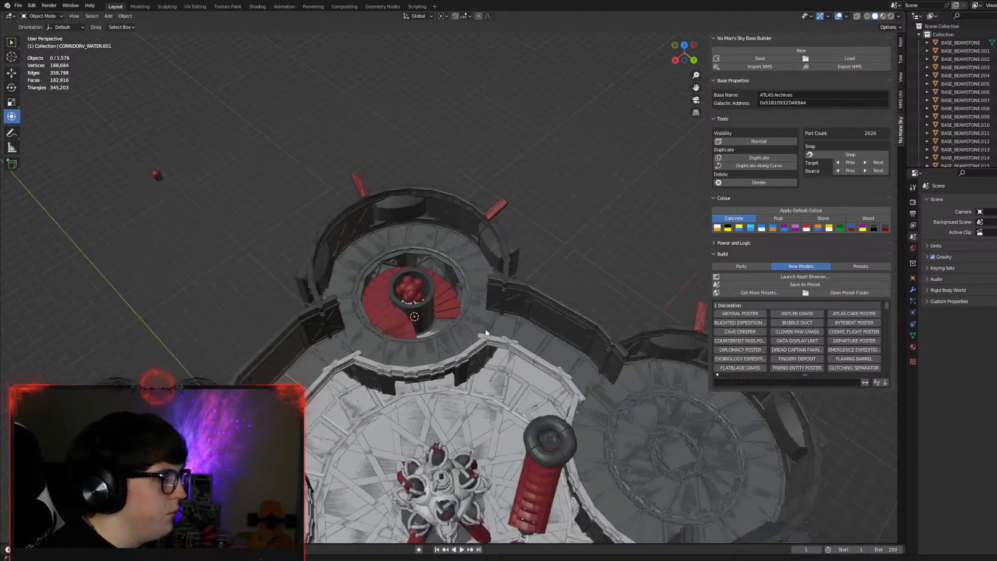
Examine the spiked white sculpture at the hall's centre and the mechanical head beside it at close range.
scroll(486, 332, "up", 5)
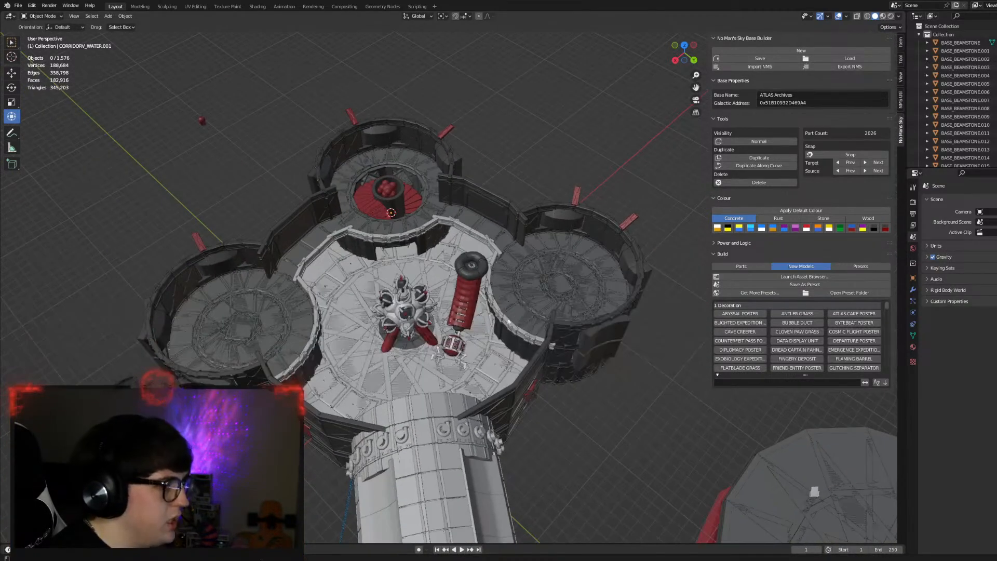
scroll(501, 368, "up", 4)
middle_click_drag(514, 392, 554, 368)
scroll(555, 366, "up", 8)
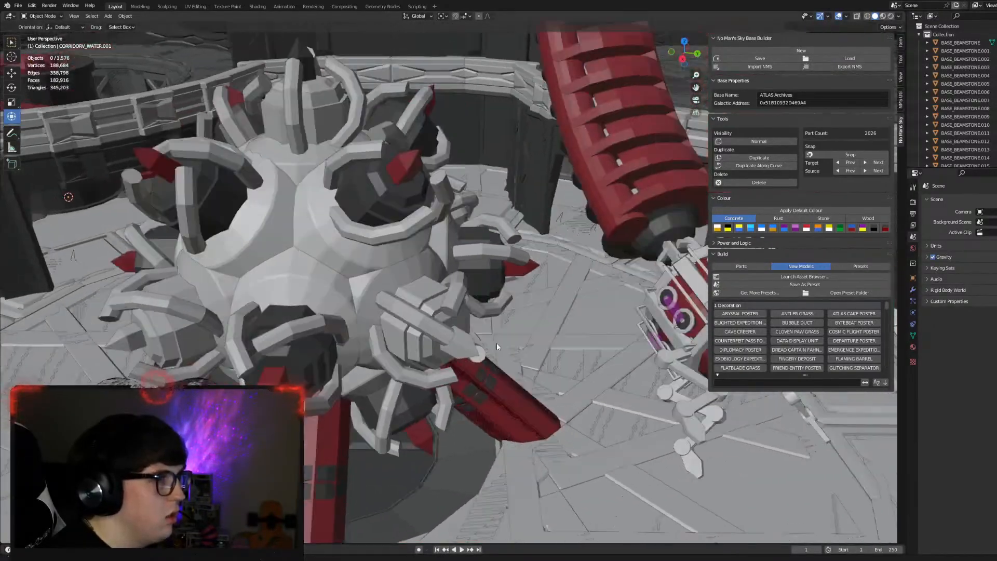
middle_click_drag(496, 346, 524, 321)
Pick out the floor panel behind the spiked sculpture, frame and examine it up close, and clear the selection.
left_click(559, 218)
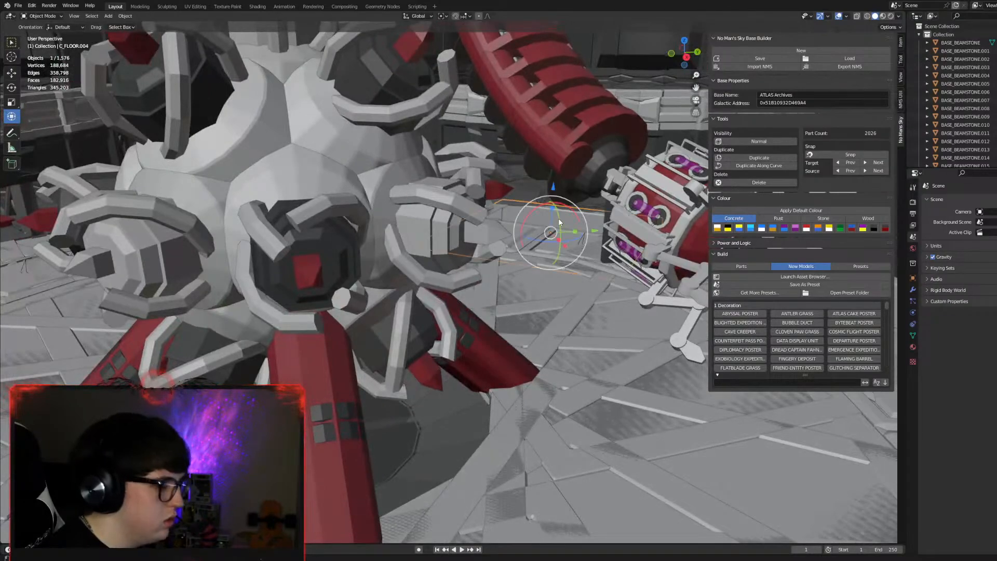
key("KP_Decimal")
middle_click_drag(484, 189, 453, 222)
middle_click_drag(459, 224, 403, 285, "shift")
middle_click_drag(463, 269, 456, 270)
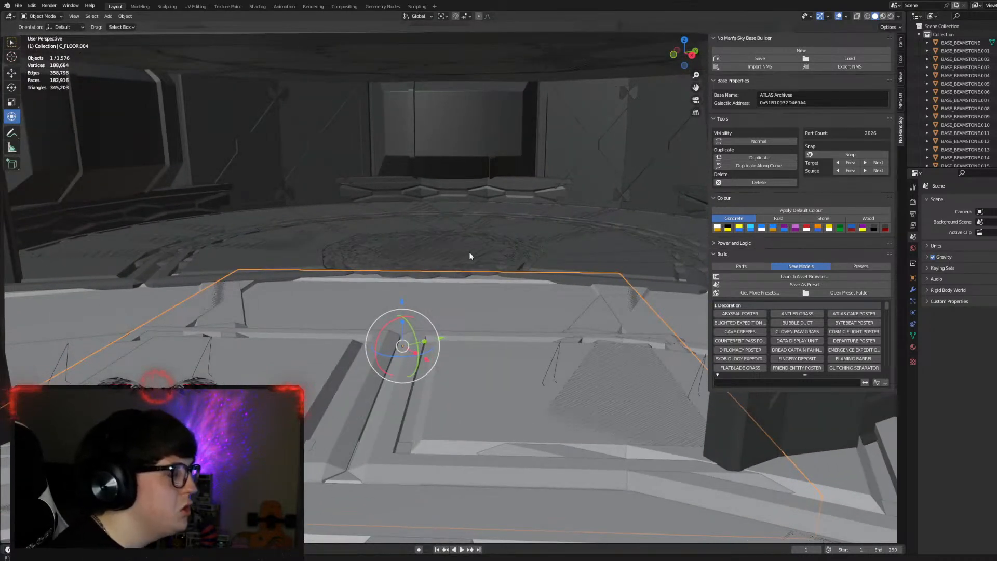
scroll(466, 248, "up", 1)
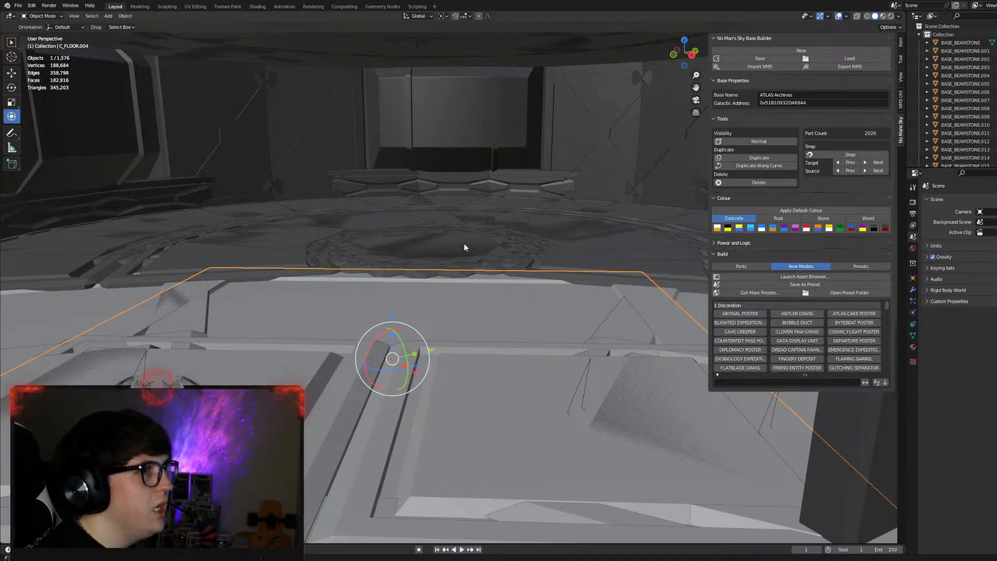
scroll(465, 242, "down", 6)
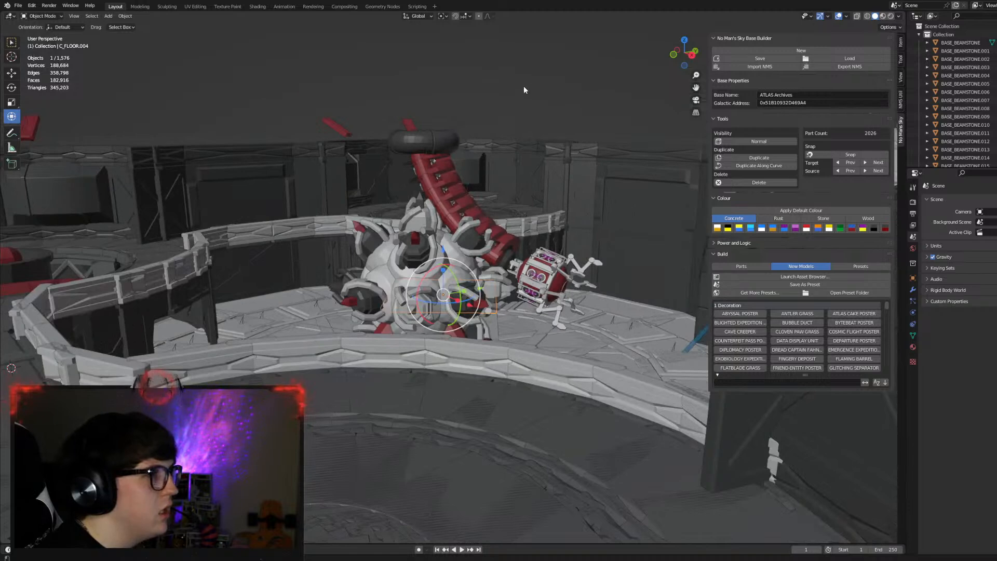
left_click(520, 97)
Survey the open hall from above together with its side towers and the arched entrance tunnel.
middle_click_drag(530, 249, 522, 266)
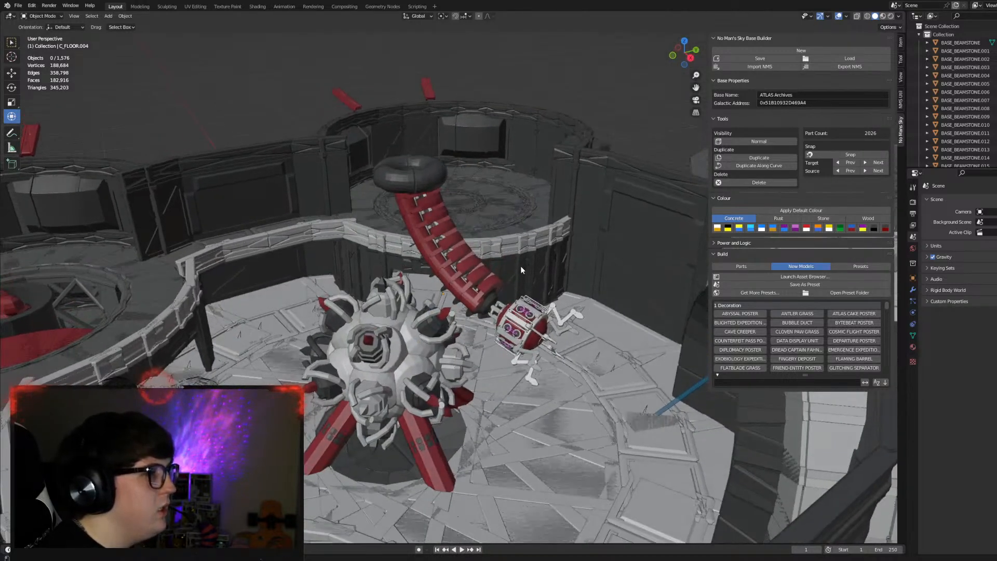
scroll(522, 266, "down", 1)
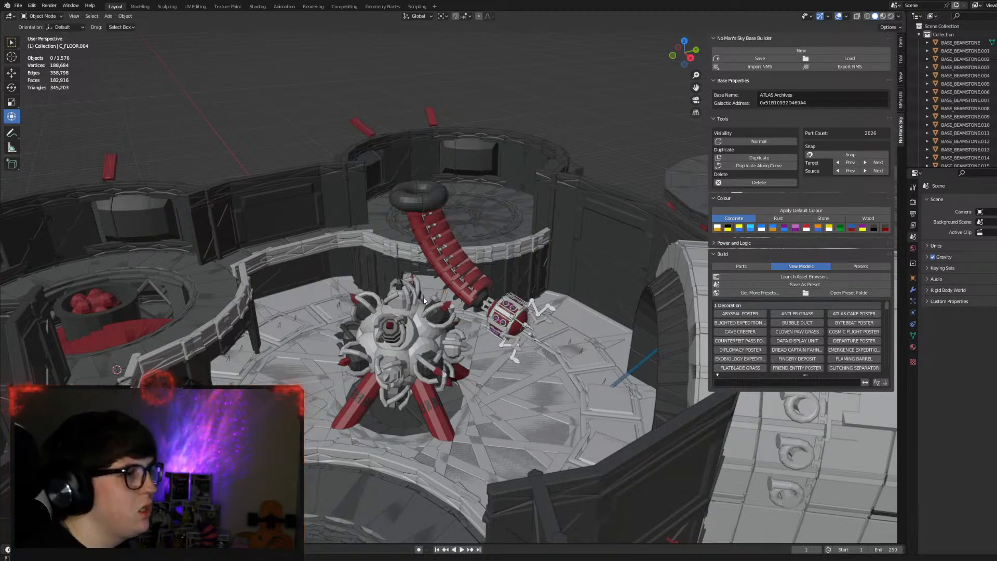
scroll(423, 296, "down", 5)
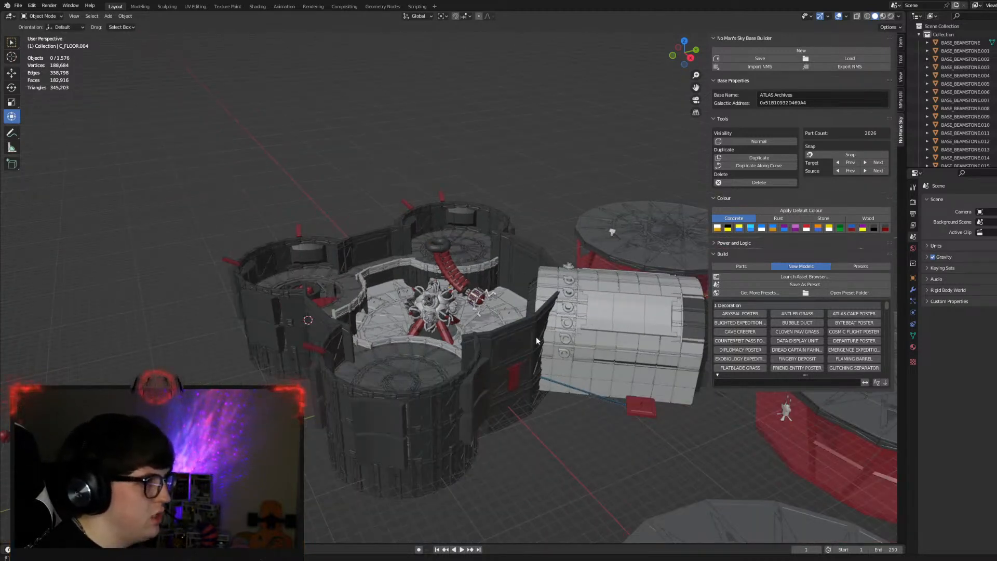
middle_click_drag(581, 354, 541, 357)
scroll(541, 357, "down", 3)
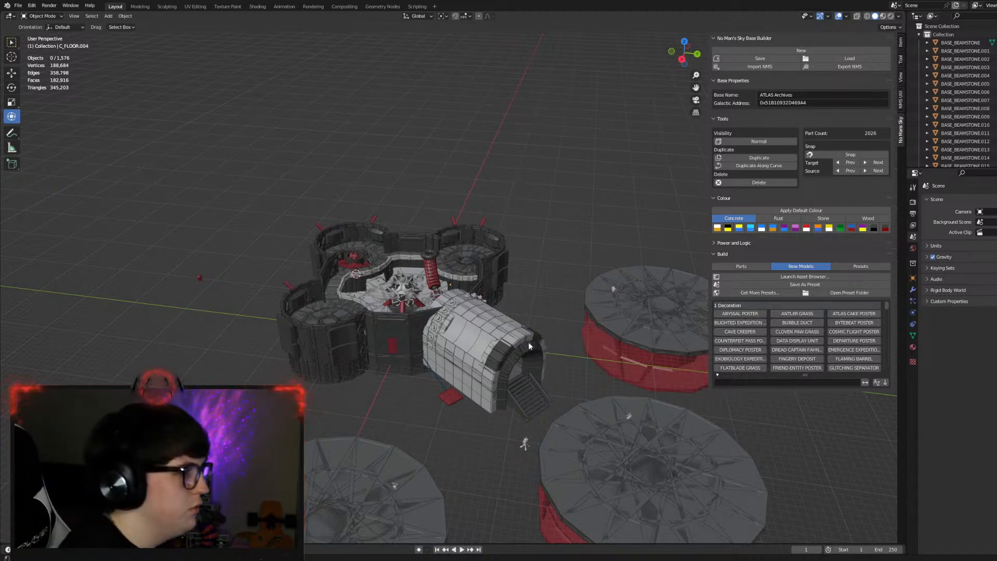
Point out the tentacle's mechanical head and the spiked sculpture by framing each with a selection box, leaving both unselected.
scroll(456, 376, "up", 7)
middle_click_drag(427, 383, 566, 378, "shift")
scroll(566, 381, "up", 4)
middle_click_drag(641, 415, 628, 394, "shift")
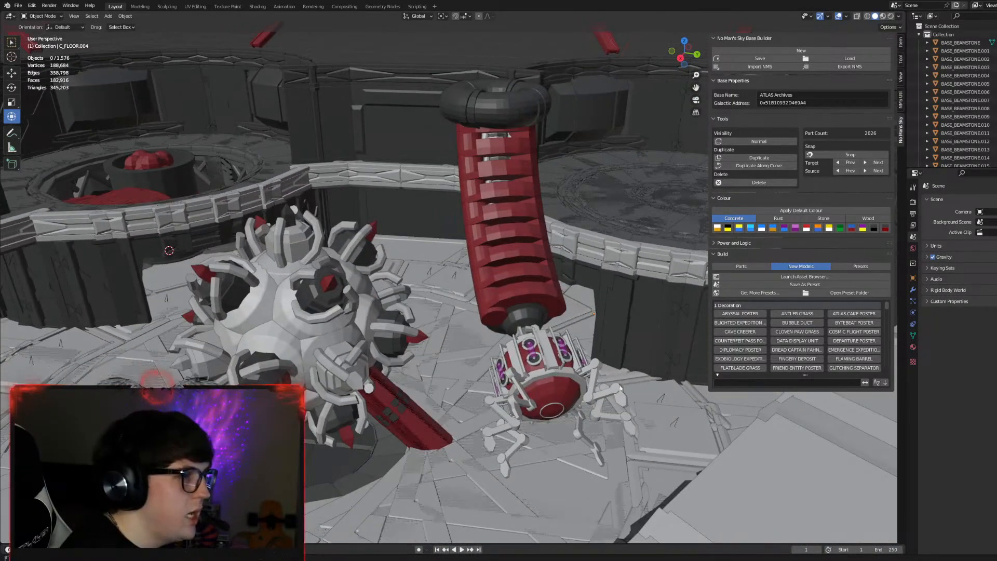
left_click_drag(636, 463, 428, 314)
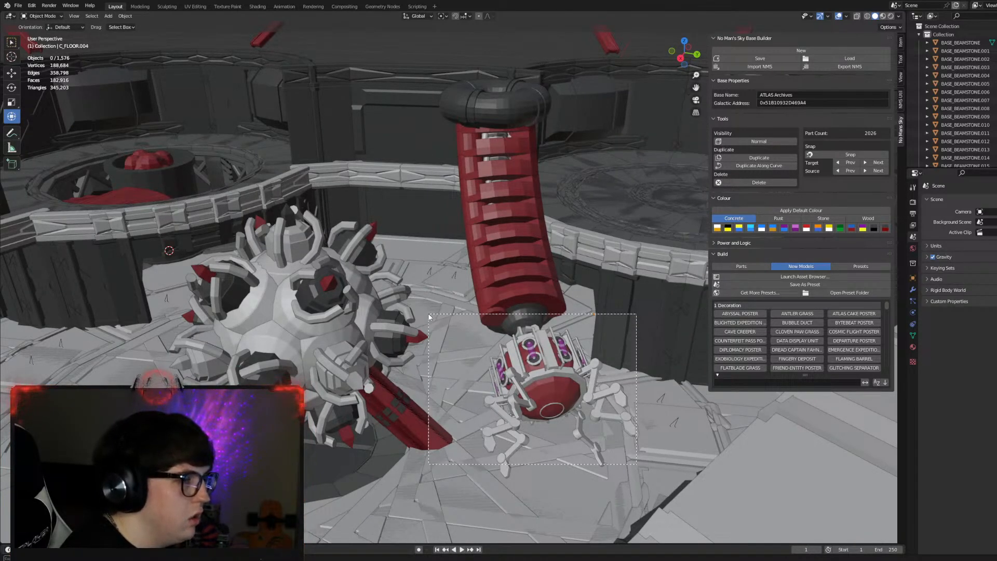
left_click_drag(429, 314, 428, 314)
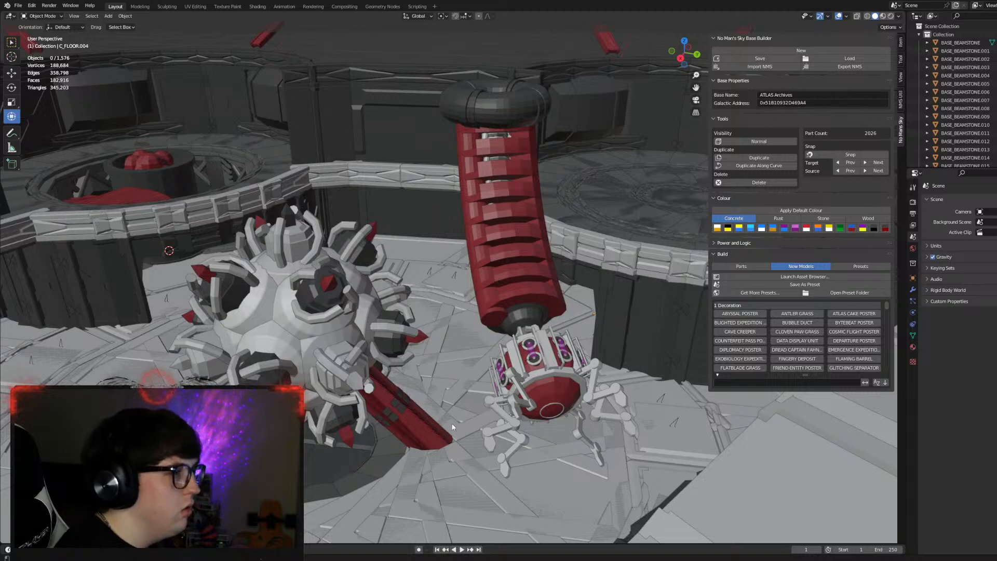
left_click_drag(462, 470, 125, 167)
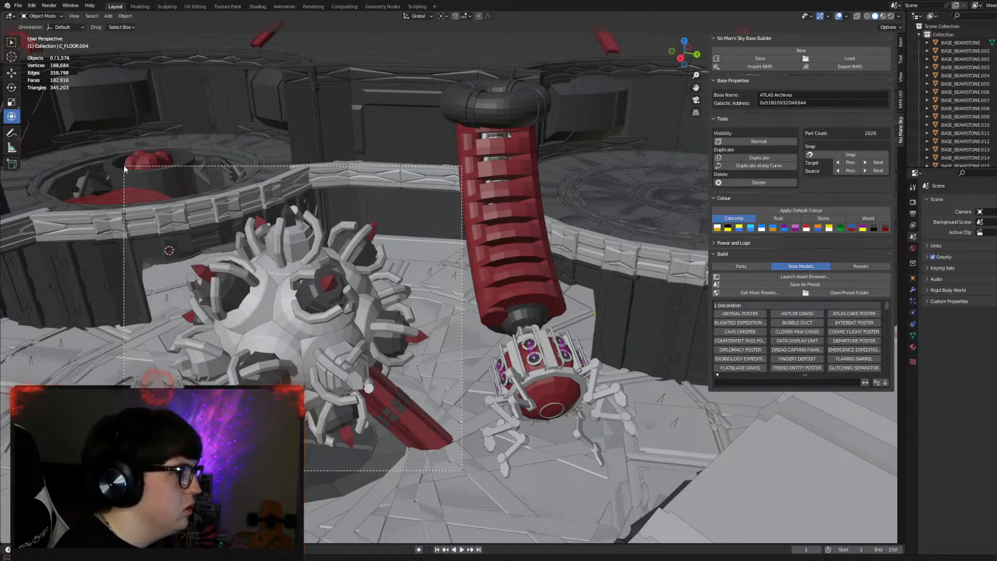
left_click_drag(124, 166, 124, 166)
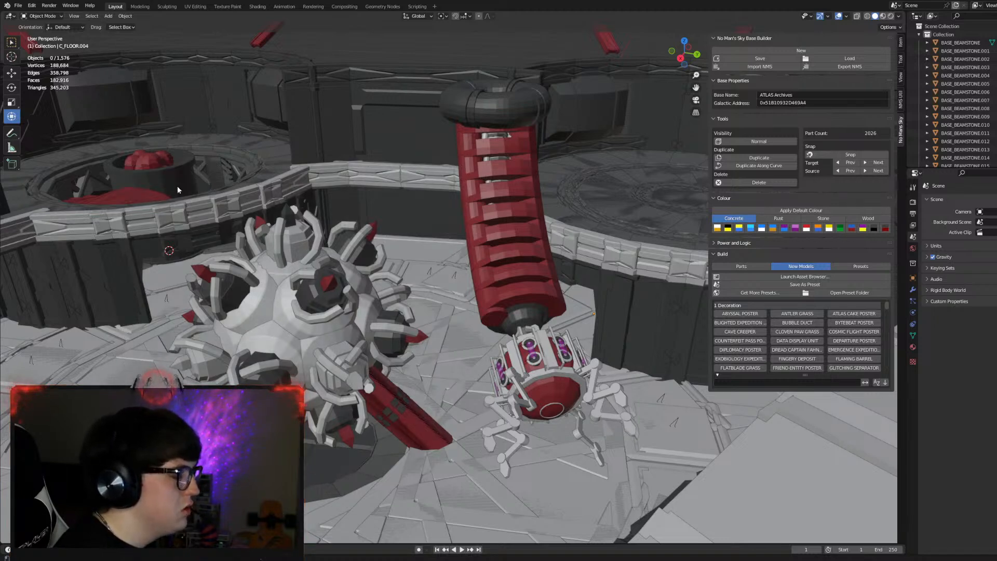
Compare close and wider views of the hall's two sculptures, including an elevated view alongside the side towers.
scroll(343, 401, "up", 2)
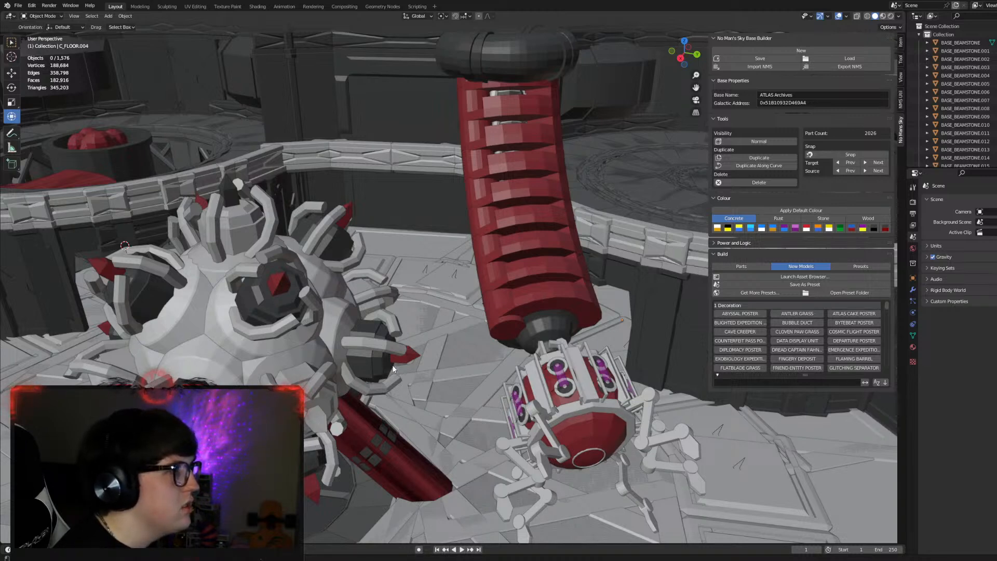
scroll(393, 368, "down", 5)
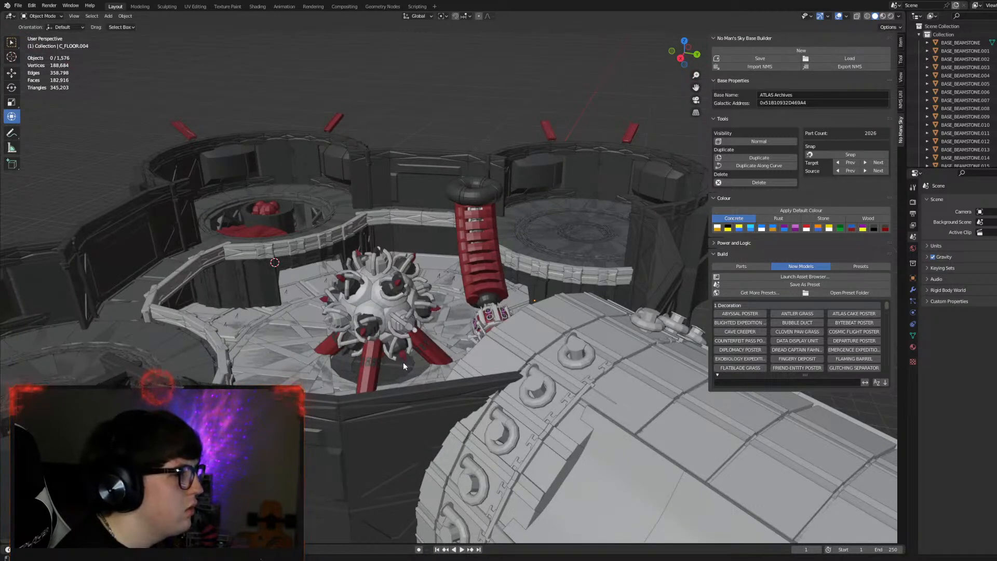
scroll(402, 365, "up", 4)
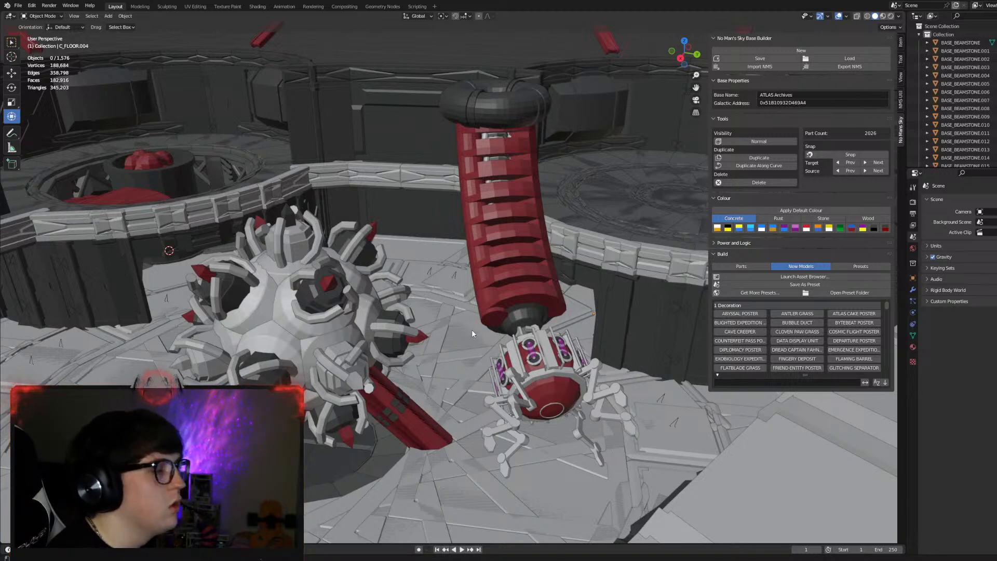
scroll(469, 331, "down", 6)
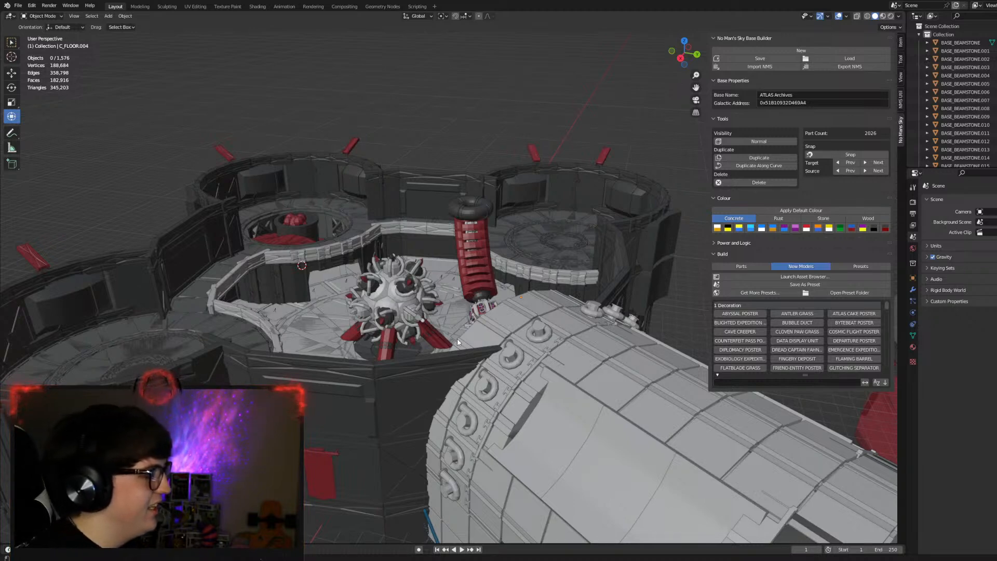
scroll(452, 338, "up", 2)
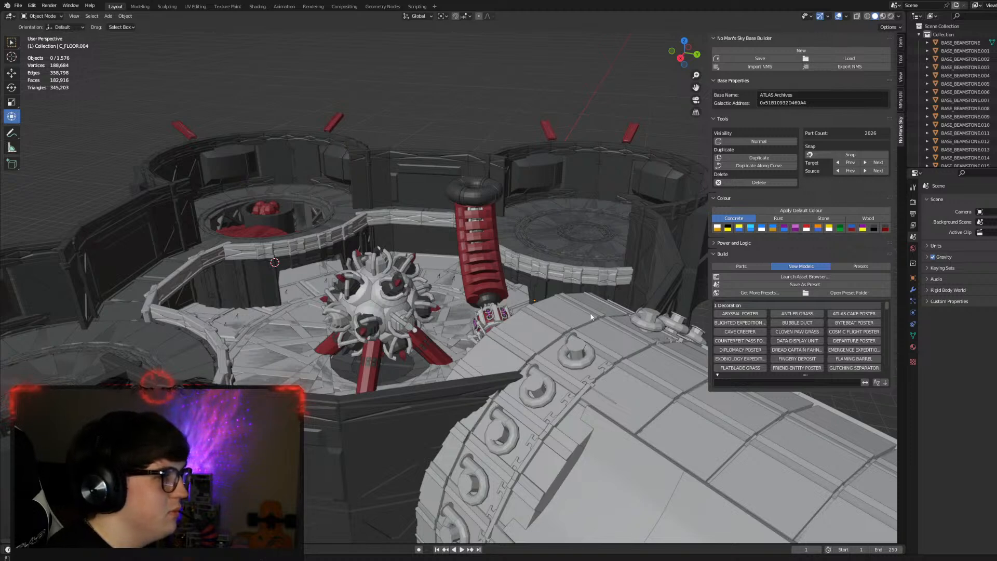
middle_click_drag(589, 312, 629, 335)
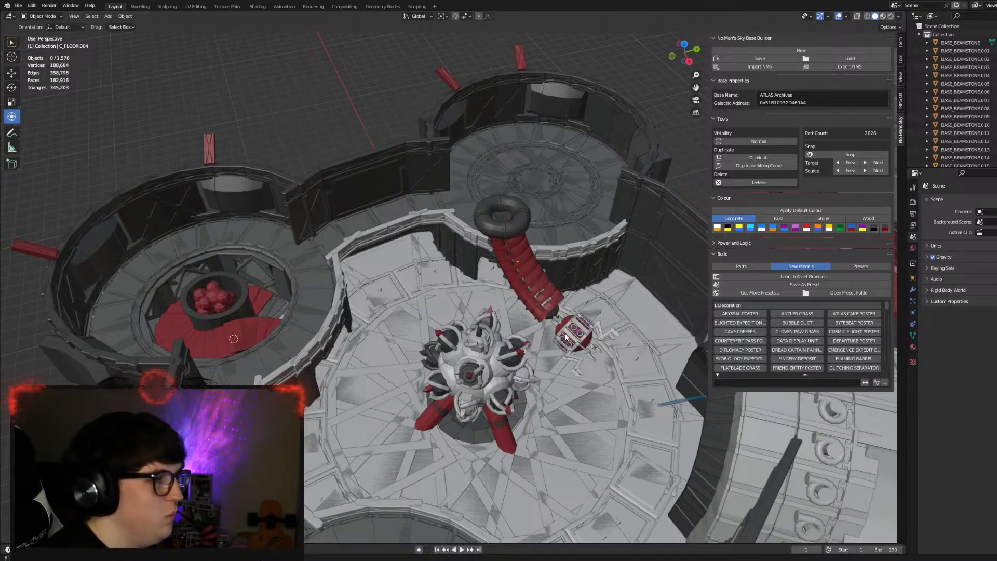
Reveal all hidden roof and spire parts of the base and clear the resulting selection.
middle_click_drag(725, 442, 582, 372, "shift")
scroll(581, 373, "down", 4)
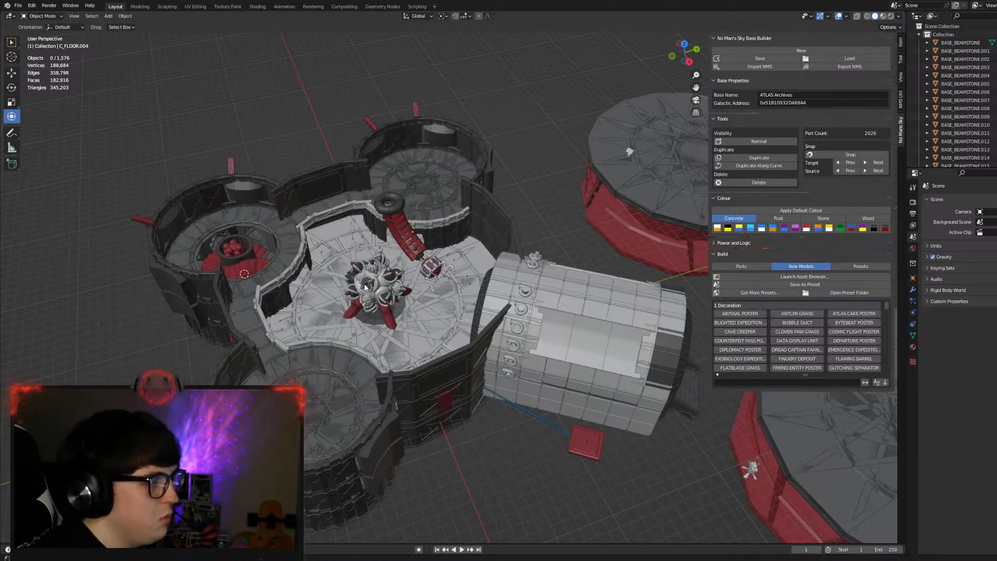
middle_click_drag(688, 395, 641, 376)
scroll(622, 371, "down", 4)
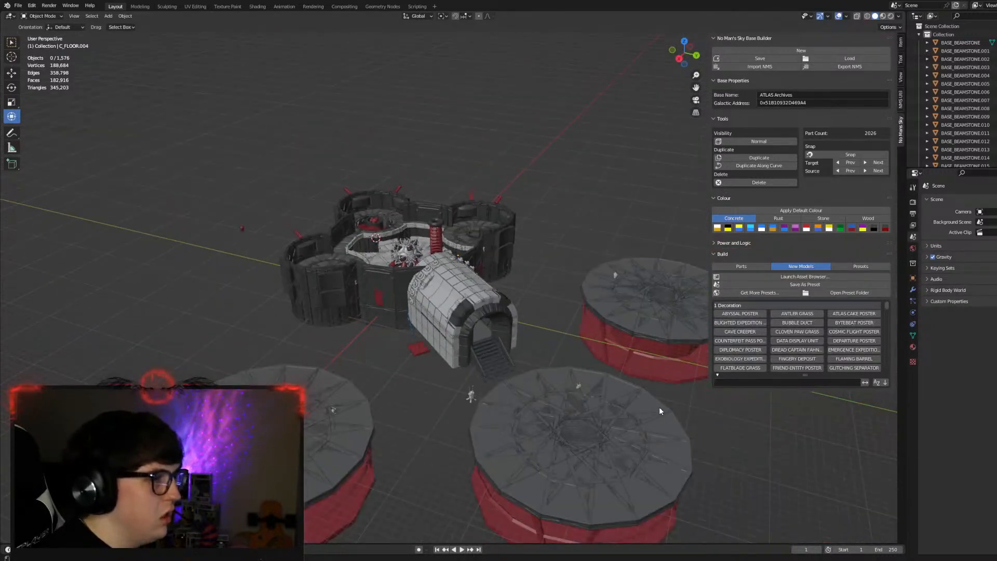
scroll(591, 403, "up", 1)
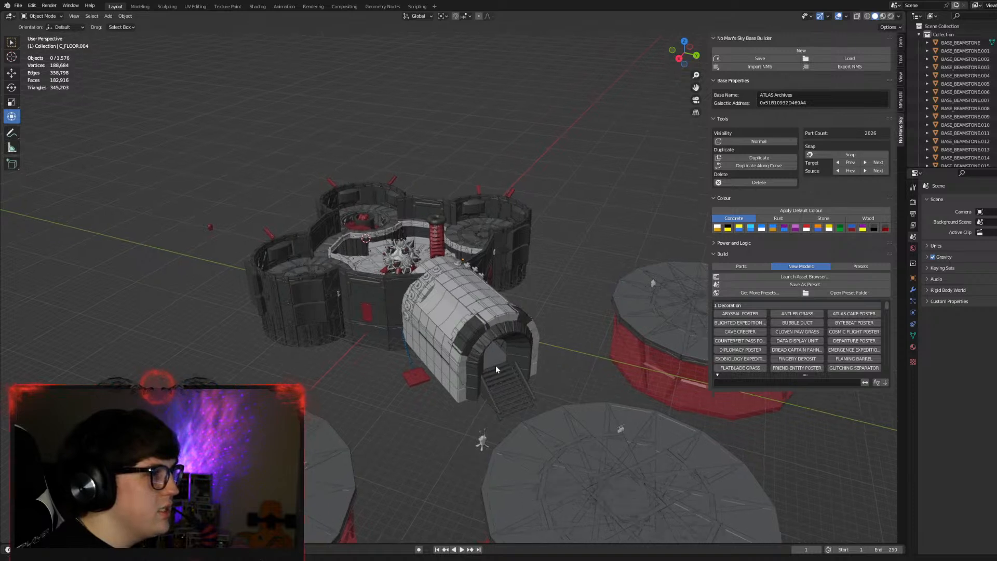
scroll(492, 360, "up", 1)
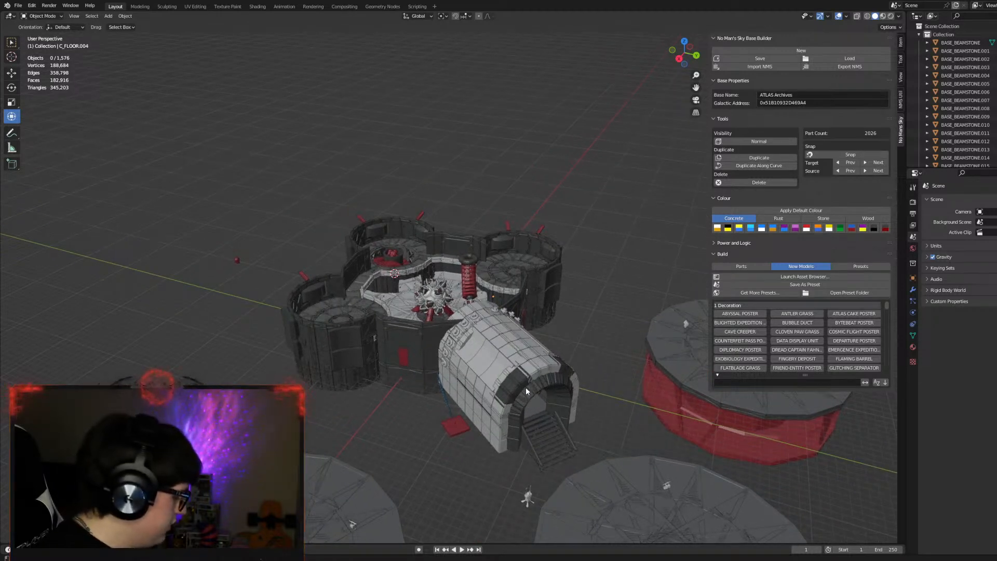
key("alt+h")
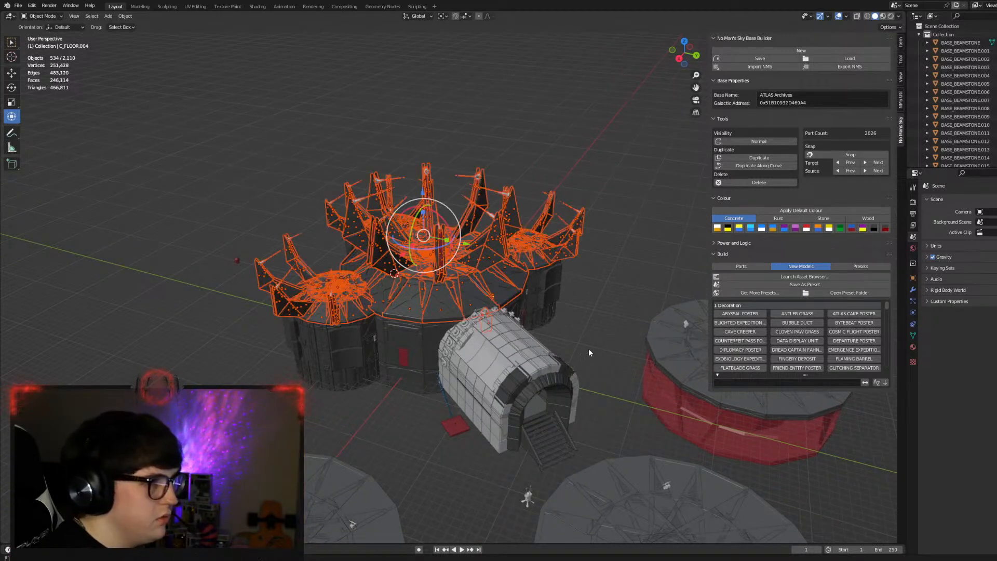
left_click(595, 305)
Recolour the stray white wall piece beside the red banner with the black-and-yellow concrete swatch and deselect it.
middle_click_drag(630, 400, 584, 378)
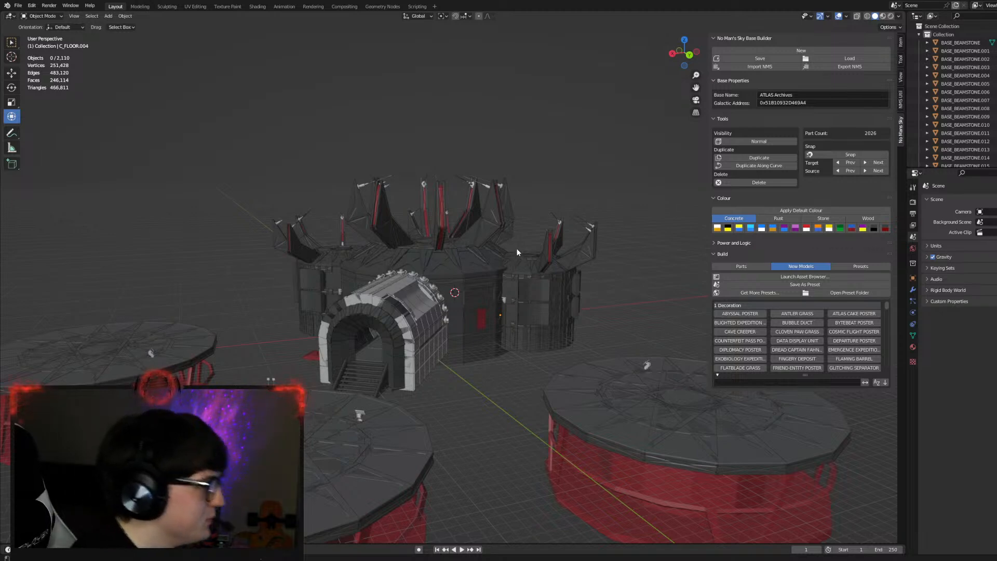
middle_click_drag(525, 294, 567, 359)
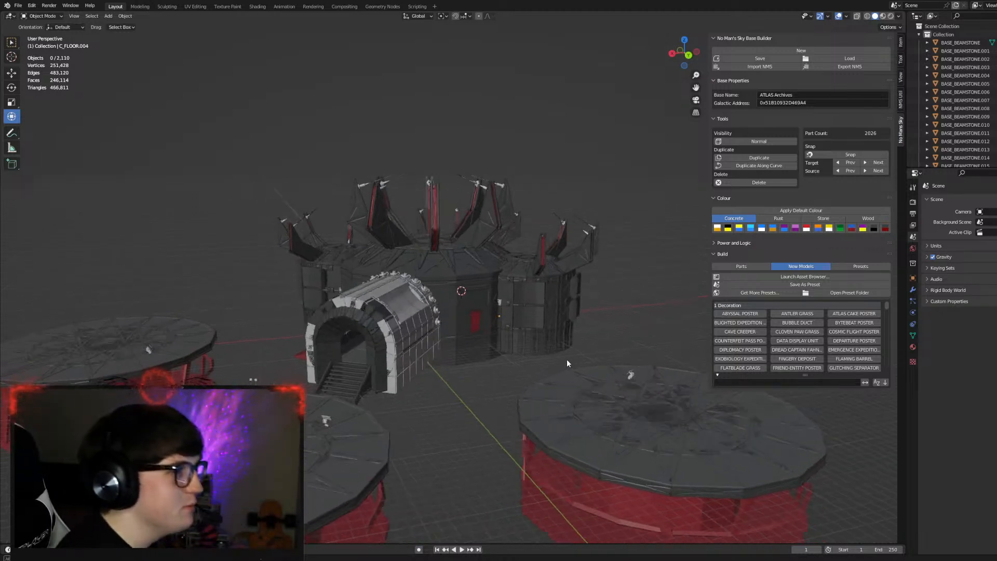
scroll(565, 360, "up", 8)
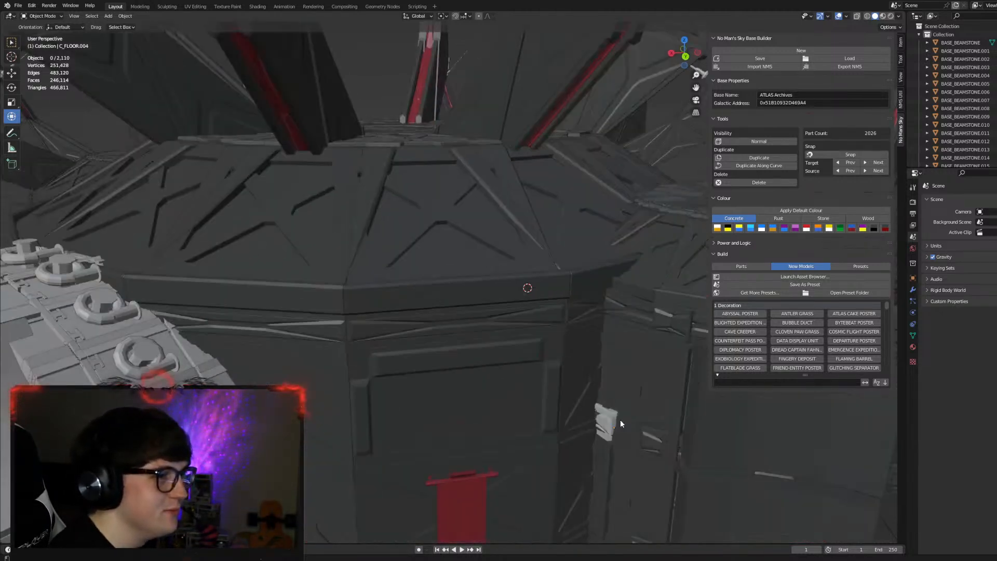
left_click(612, 426)
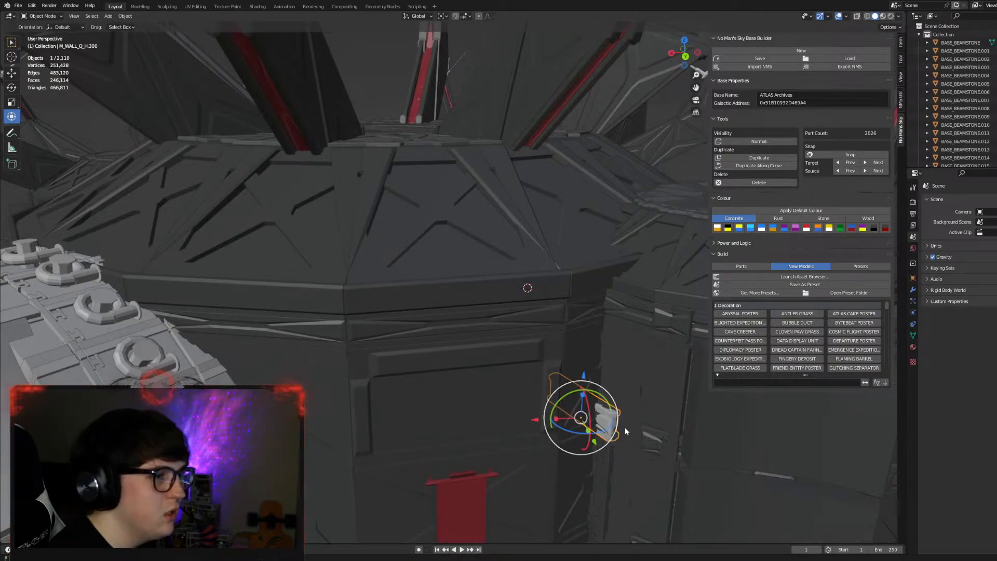
left_click(729, 231)
scroll(609, 301, "down", 6)
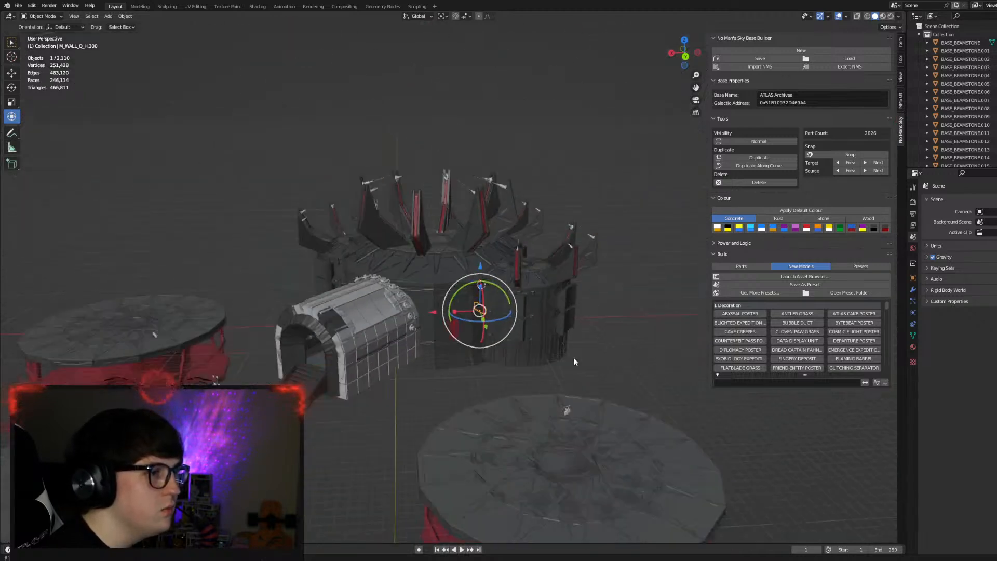
left_click(617, 344)
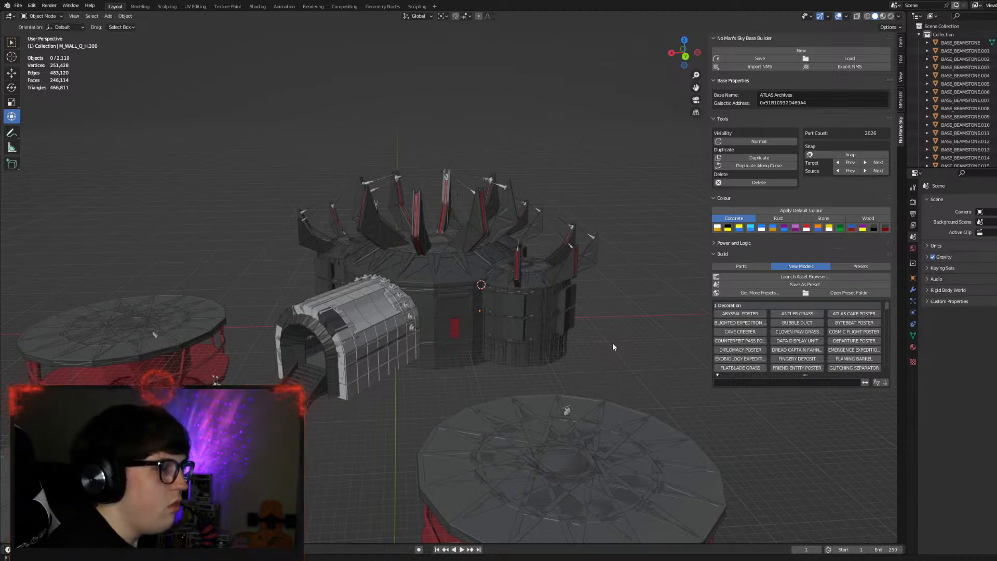
Add a cylinder shape part on the empty ground beside the base.
scroll(612, 343, "up", 3)
middle_click_drag(573, 350, 137, 271)
middle_click_drag(351, 273, 351, 297)
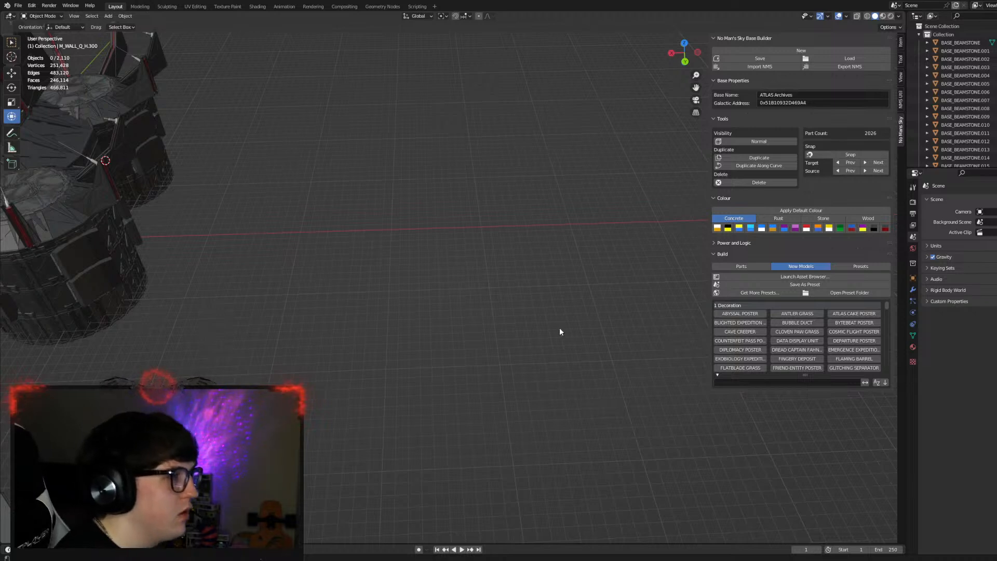
scroll(563, 313, "down", 2)
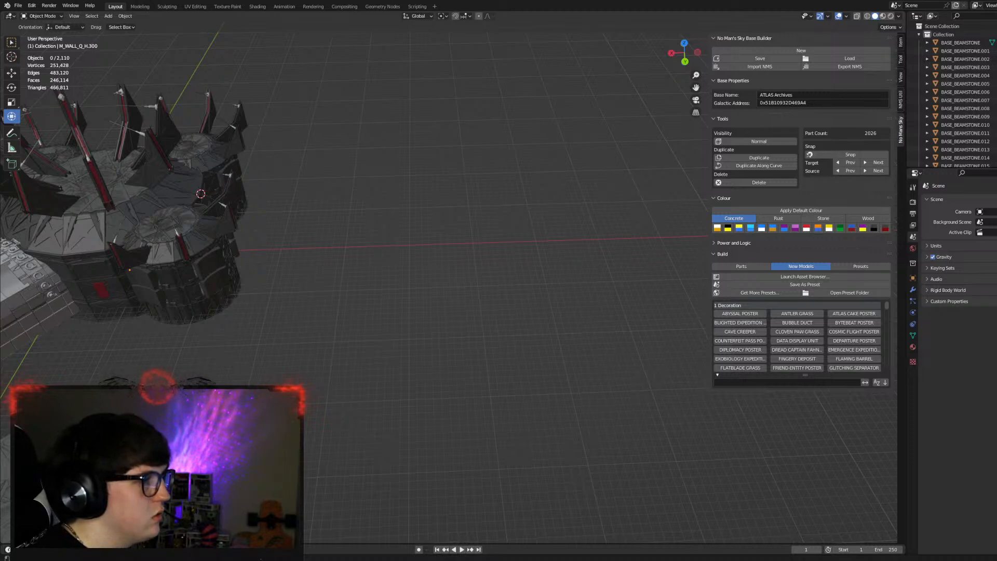
left_click_drag(38, 256, 439, 289)
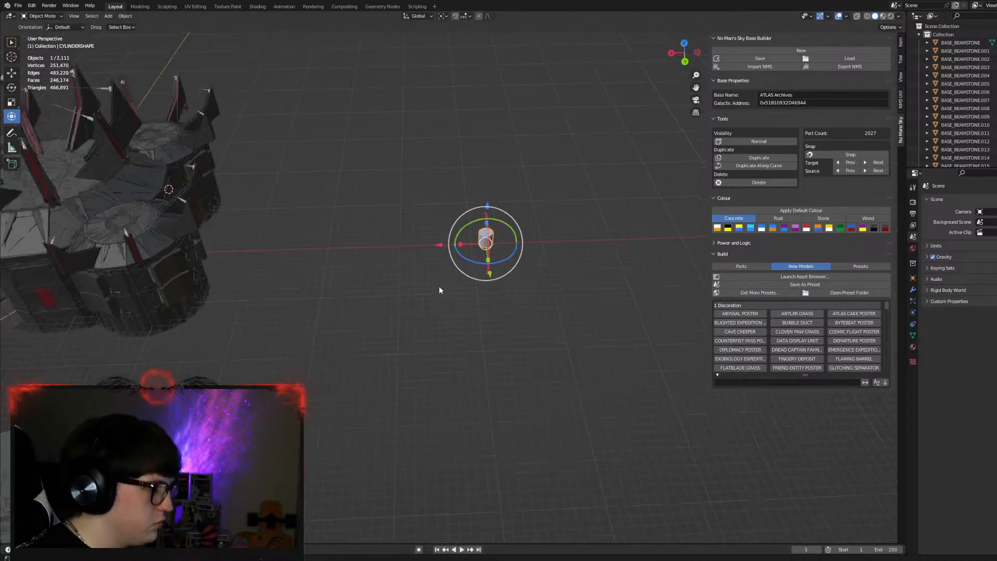
Rotate the cylinder part about the X axis so it lies horizontally on its side, and deselect it.
key("KP_Decimal")
scroll(460, 210, "down", 5)
middle_click_drag(447, 232, 456, 285)
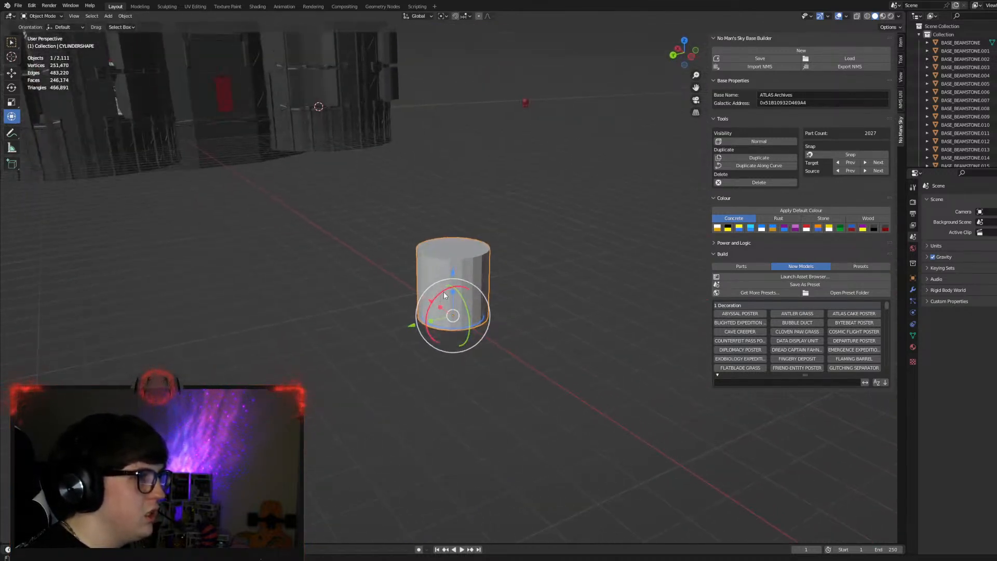
left_click_drag(442, 294, 446, 317)
left_click(569, 272)
middle_click_drag(570, 273, 399, 282)
middle_click_drag(468, 275, 456, 281)
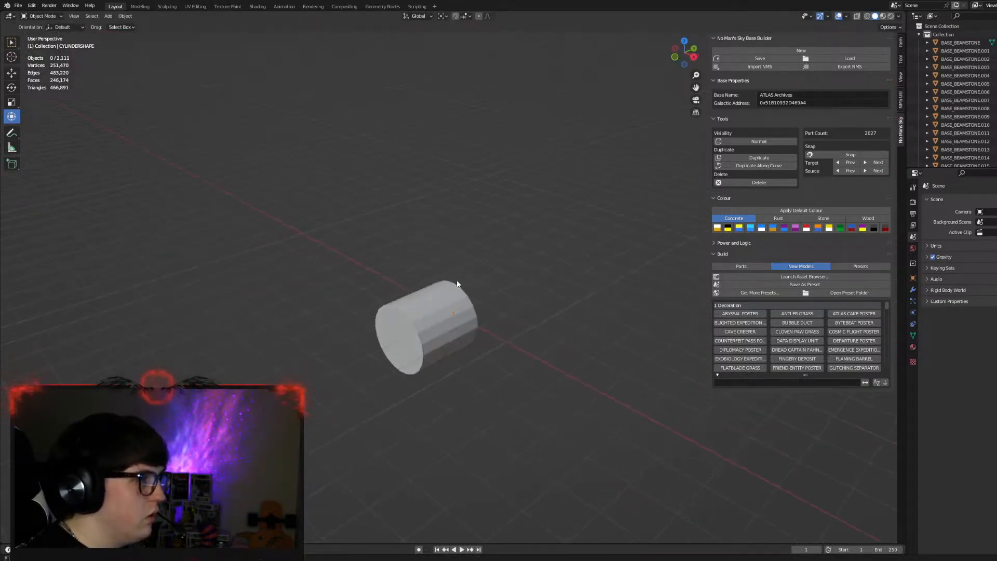
Duplicate the cylinder part twice to form an end-to-end row of three, and clear the selection.
left_click(457, 320)
left_click(753, 160)
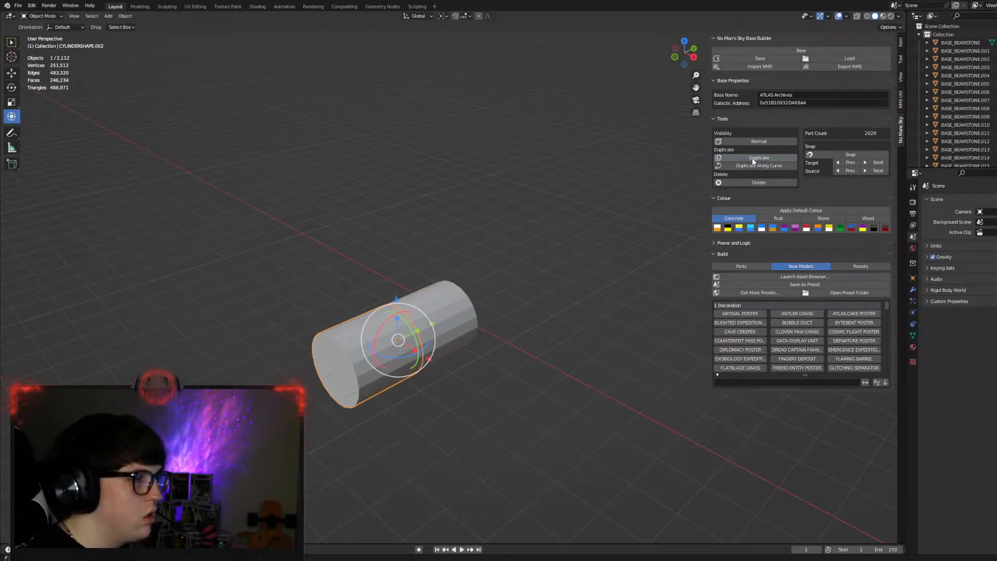
left_click(753, 159)
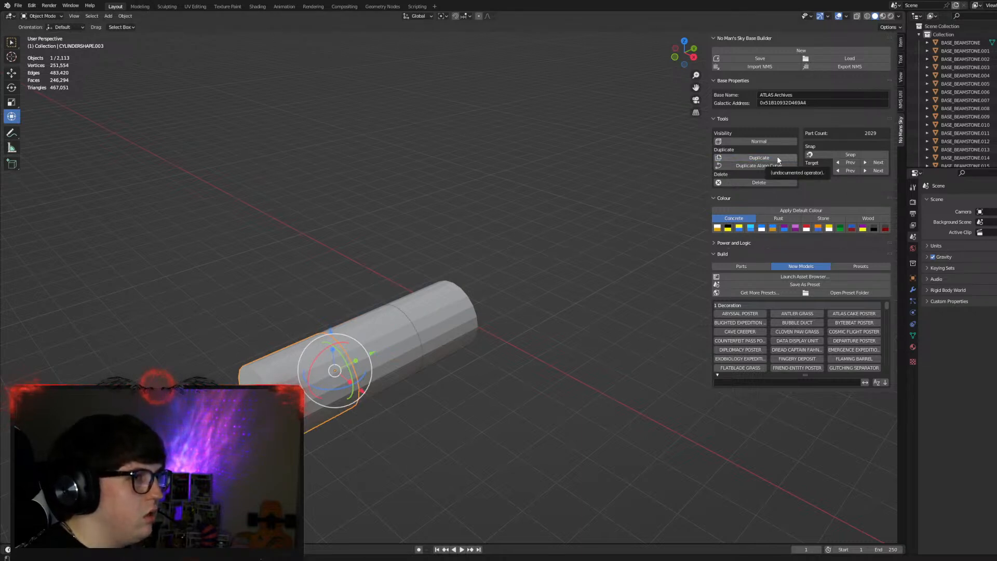
left_click(514, 383)
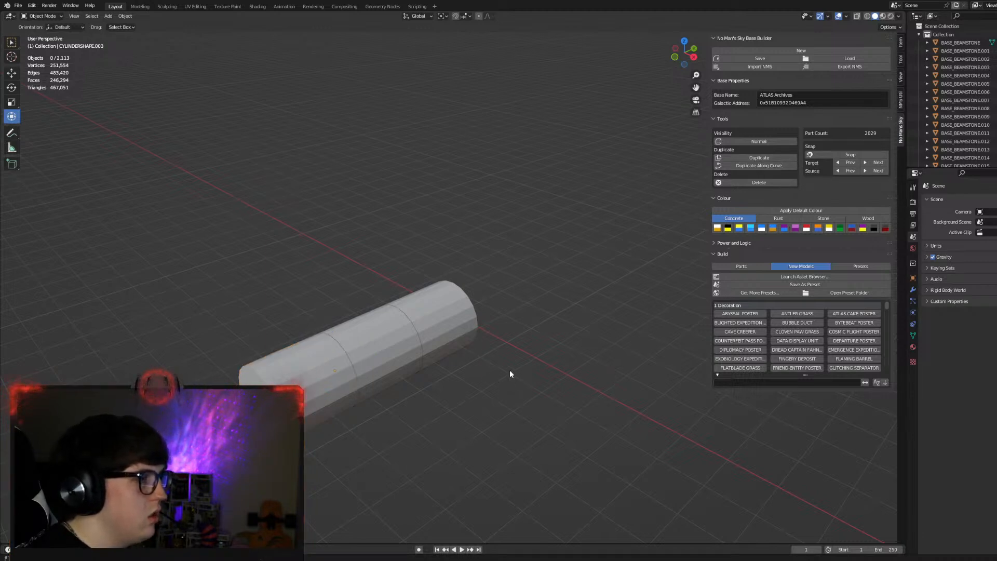
left_click_drag(531, 410, 368, 275)
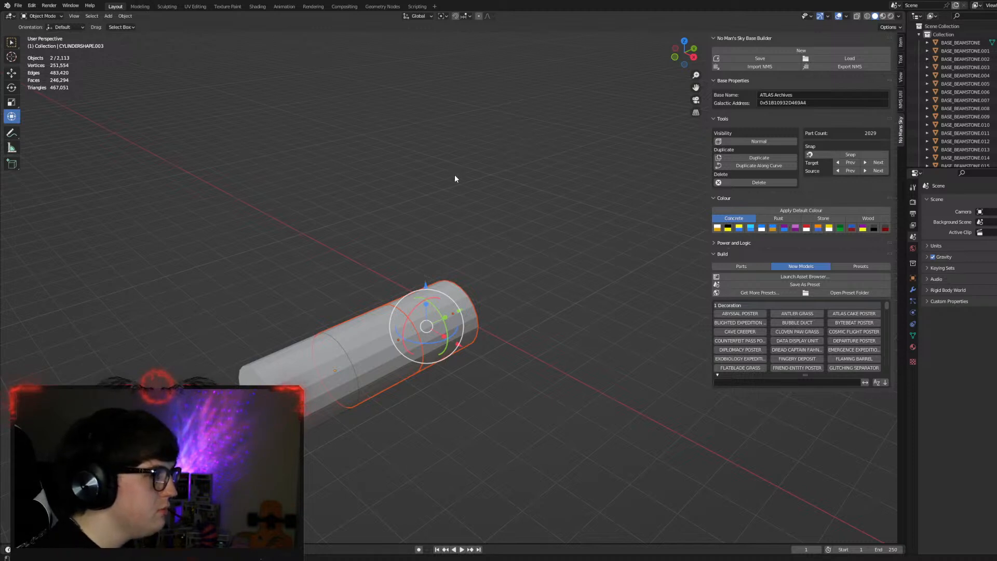
left_click(445, 404)
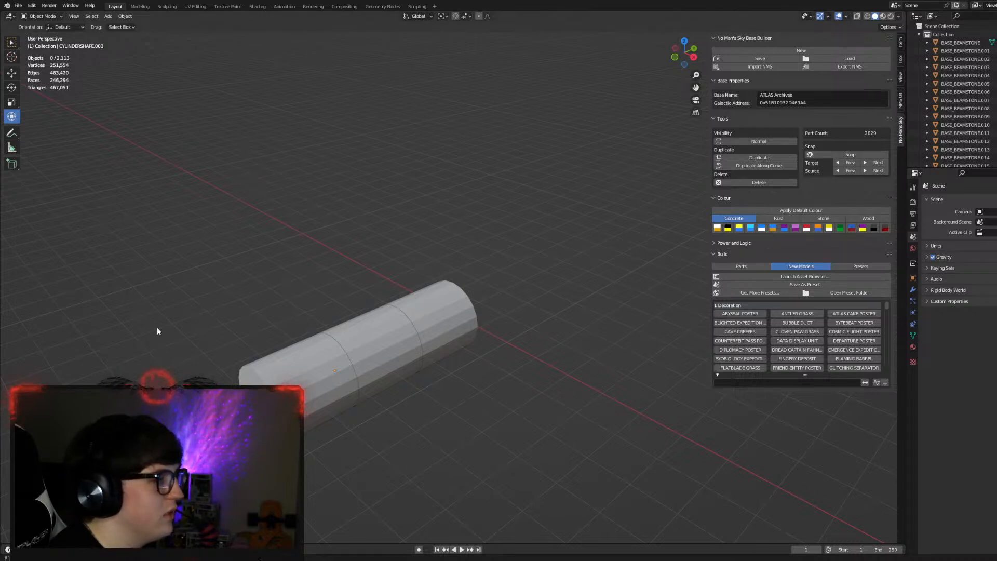
middle_click_drag(485, 360, 517, 361)
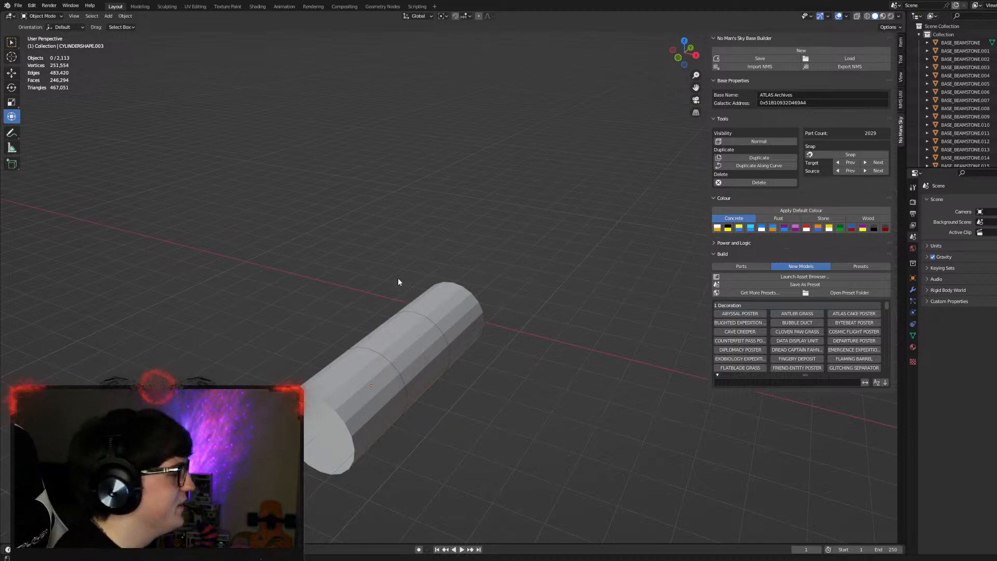
Add a paving part at the endmost cylinder and rotate it about the X axis by 180° and then by 90°.
left_click(364, 403)
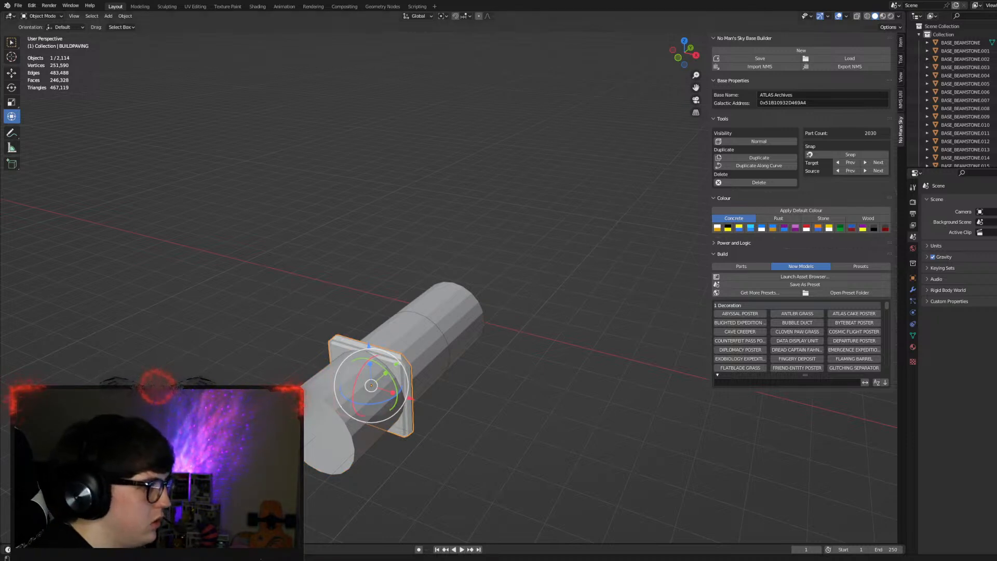
left_click_drag(371, 371, 402, 351)
type("180")
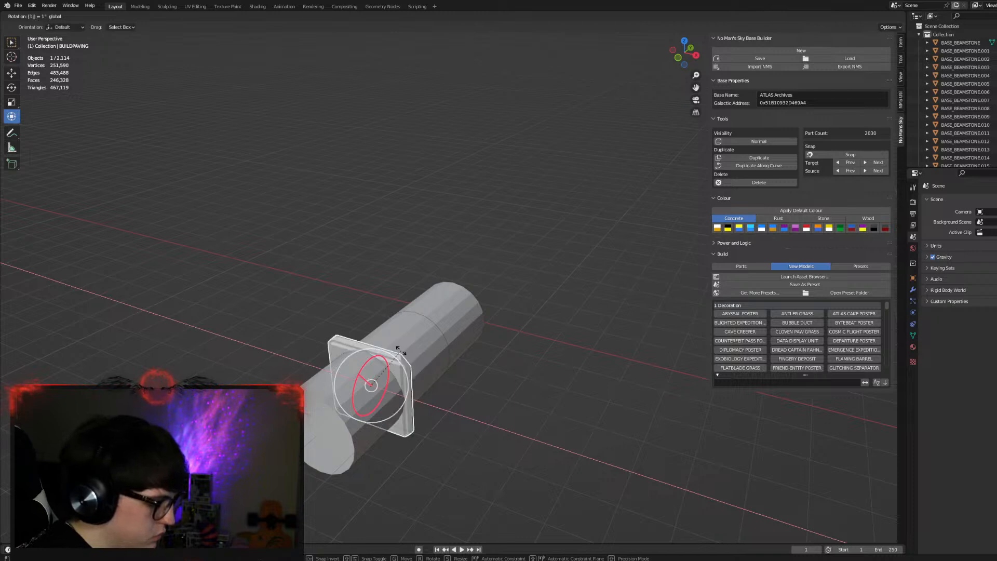
key("Return")
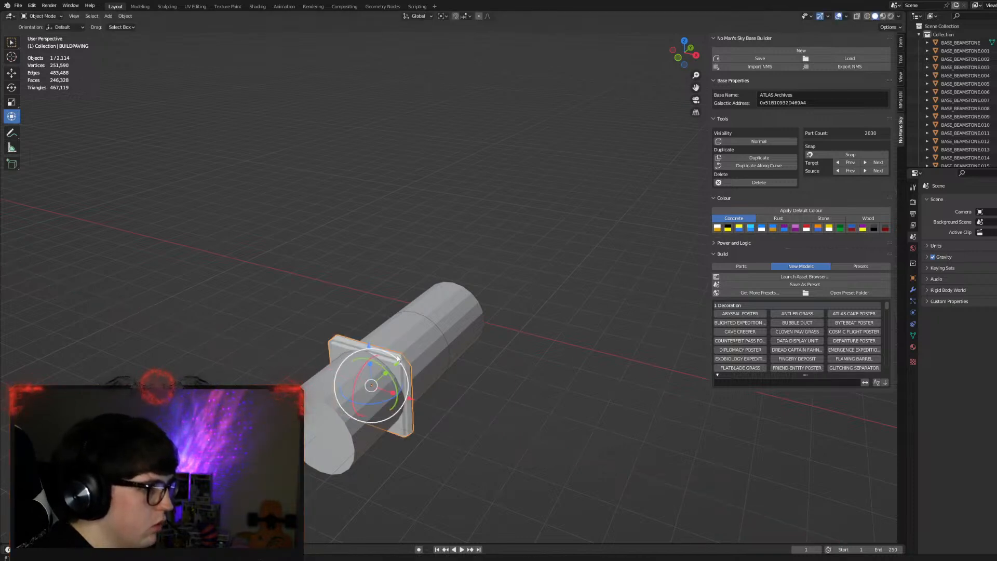
left_click_drag(359, 375, 365, 363)
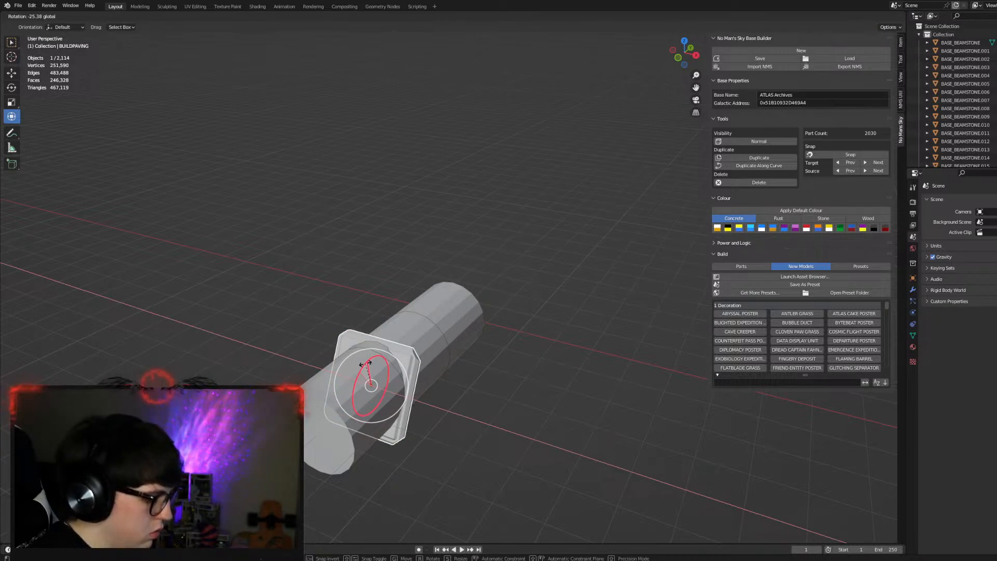
type("90")
key("Return")
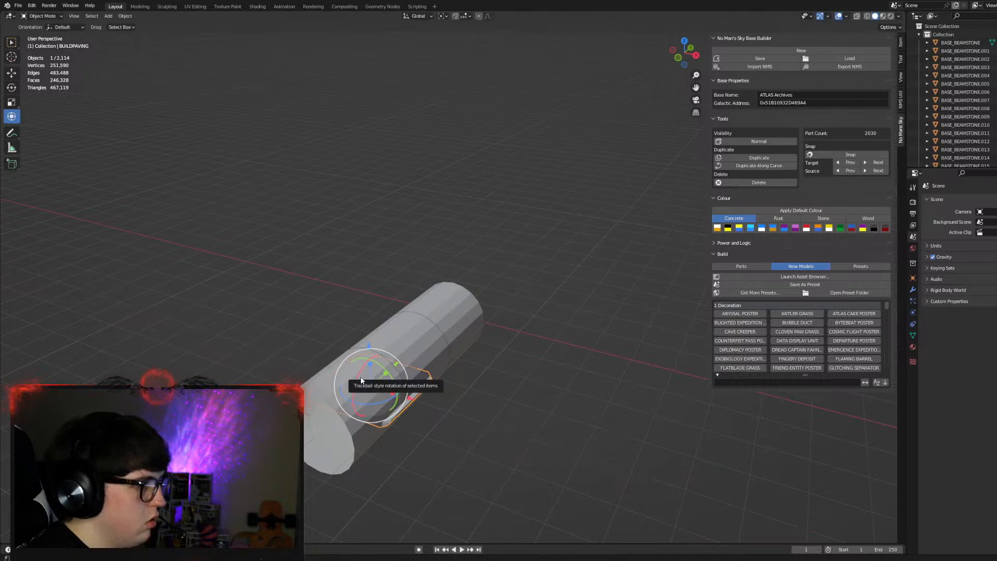
Move the paving part along the row to the cylinder's open end and raise it to the cylinder's top edge.
left_click_drag(397, 366, 349, 426)
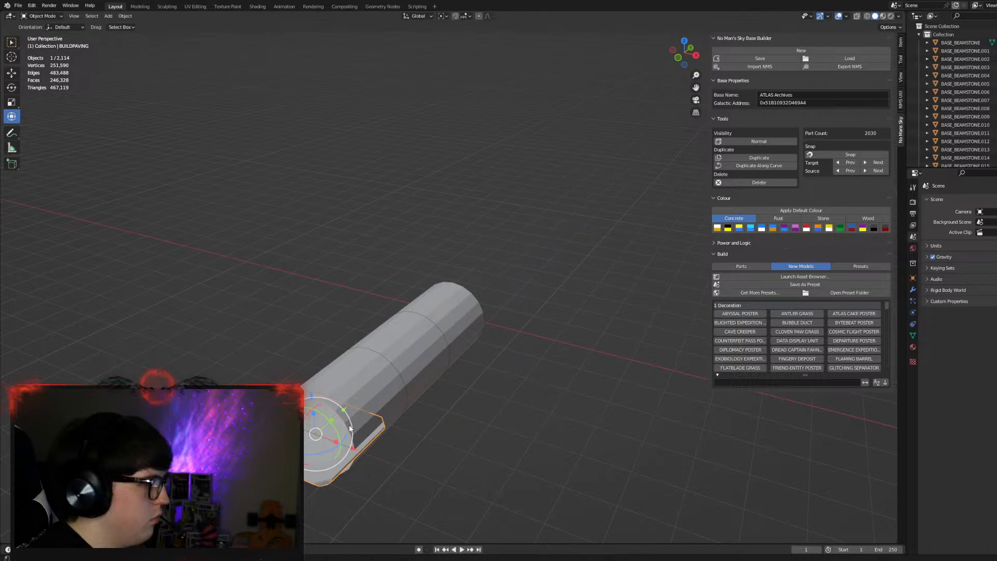
mouse_move(509, 408)
middle_mouse_down()
mouse_move(608, 403)
mouse_move(515, 412)
middle_mouse_up()
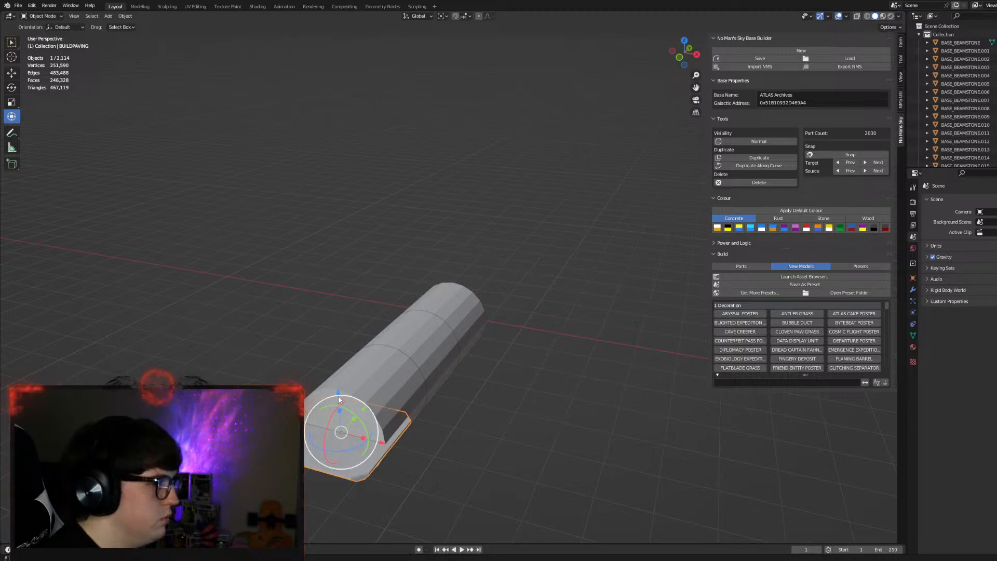
middle_click_drag(416, 501, 425, 475)
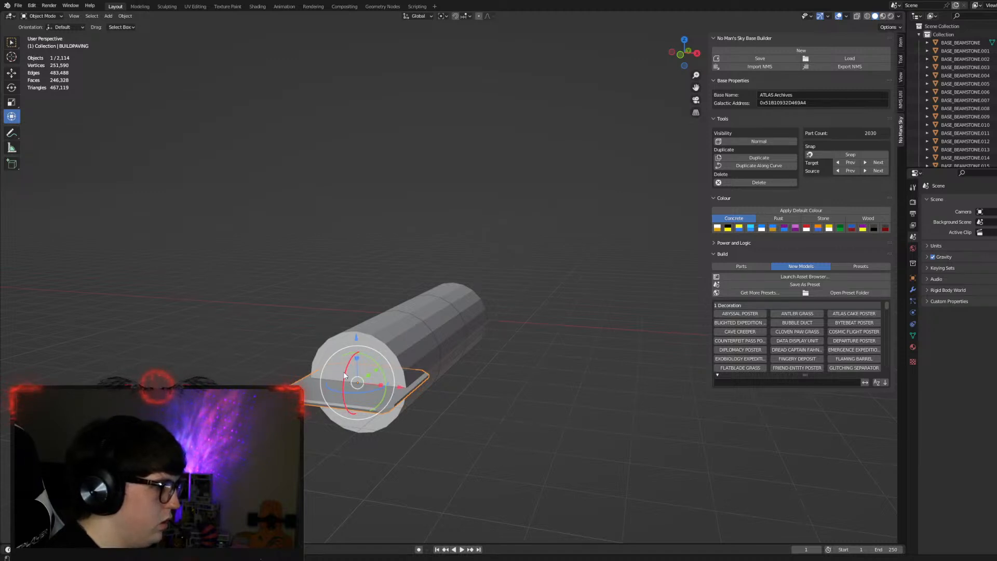
left_click_drag(356, 339, 348, 279)
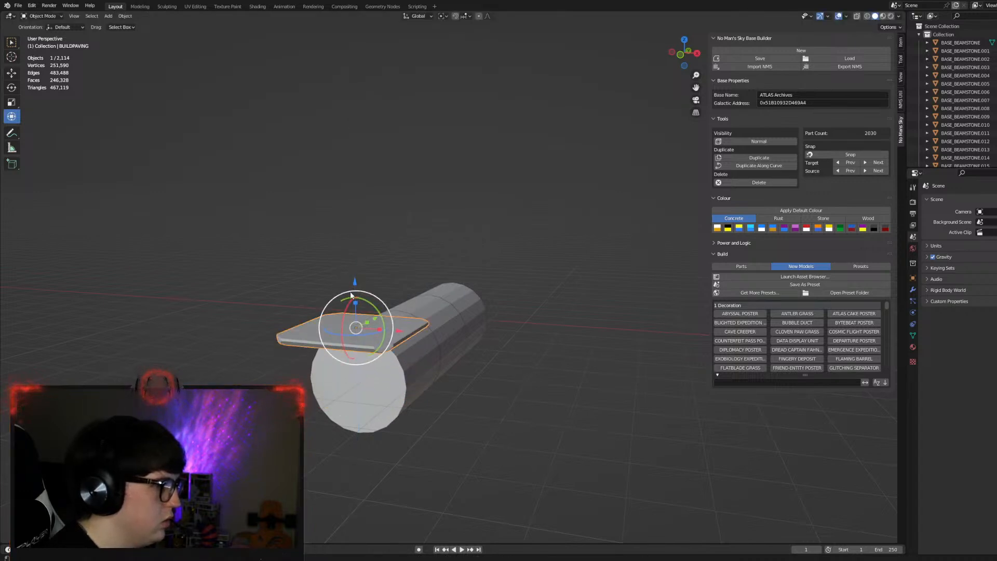
Tilt the paving part 45° about the X axis and deselect it.
left_click_drag(347, 314, 342, 324)
type("45")
key("Return")
left_click(571, 429)
middle_click_drag(572, 430, 513, 432)
Snap the 3D cursor to the endmost cylinder and set the transform pivot point to 3D Cursor.
left_click(344, 357)
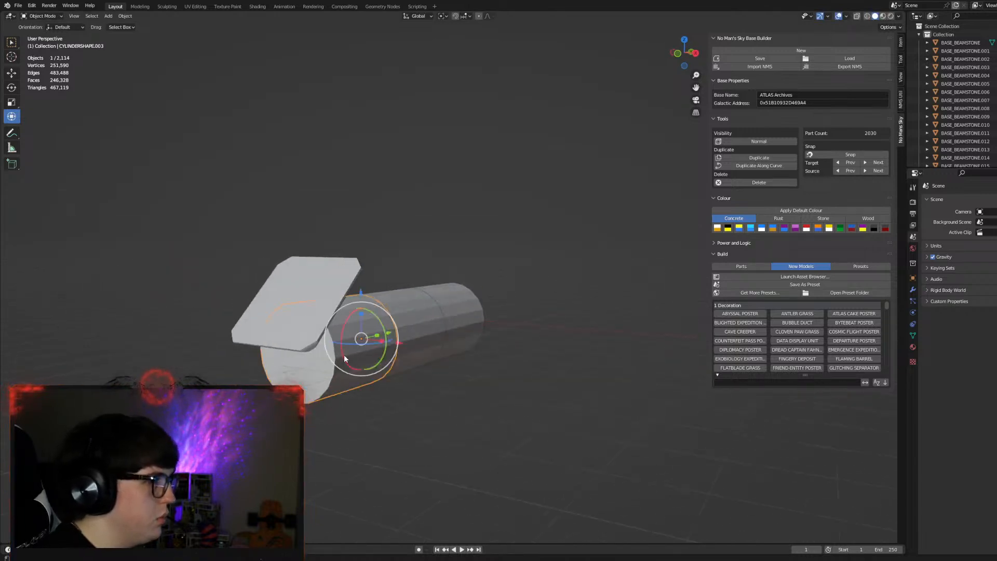
key("shift+s")
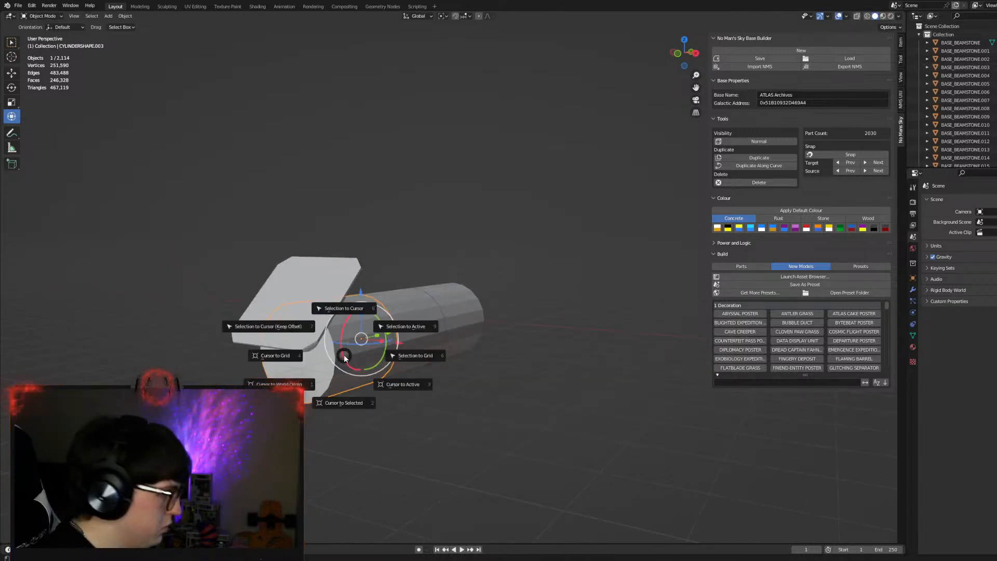
left_click(353, 408)
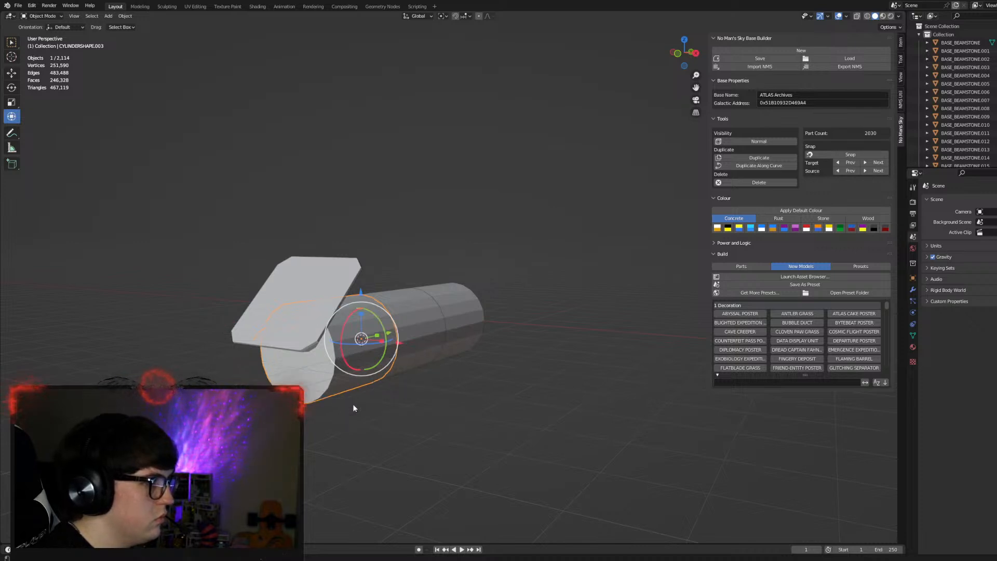
left_click(443, 16)
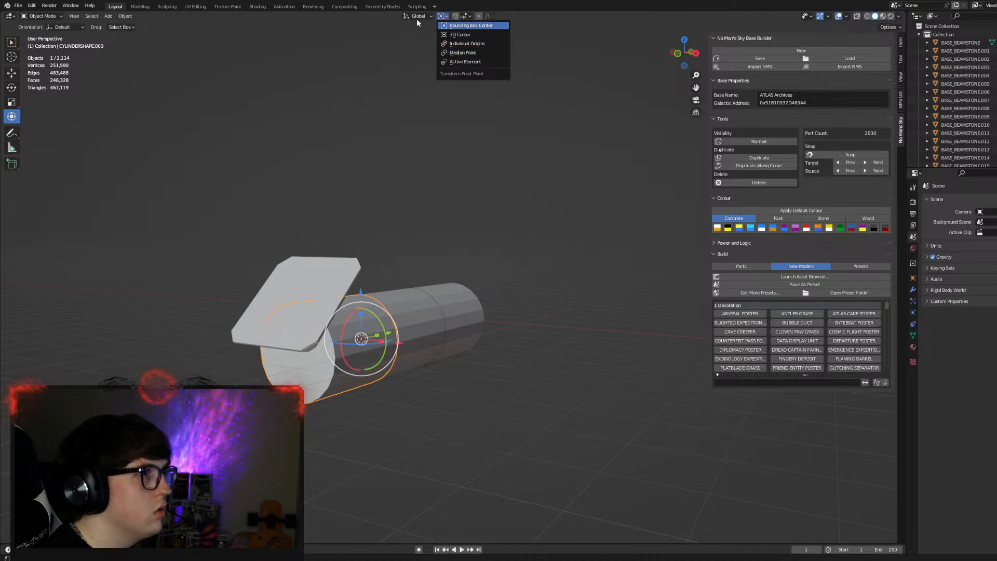
left_click(467, 26)
left_click(441, 16)
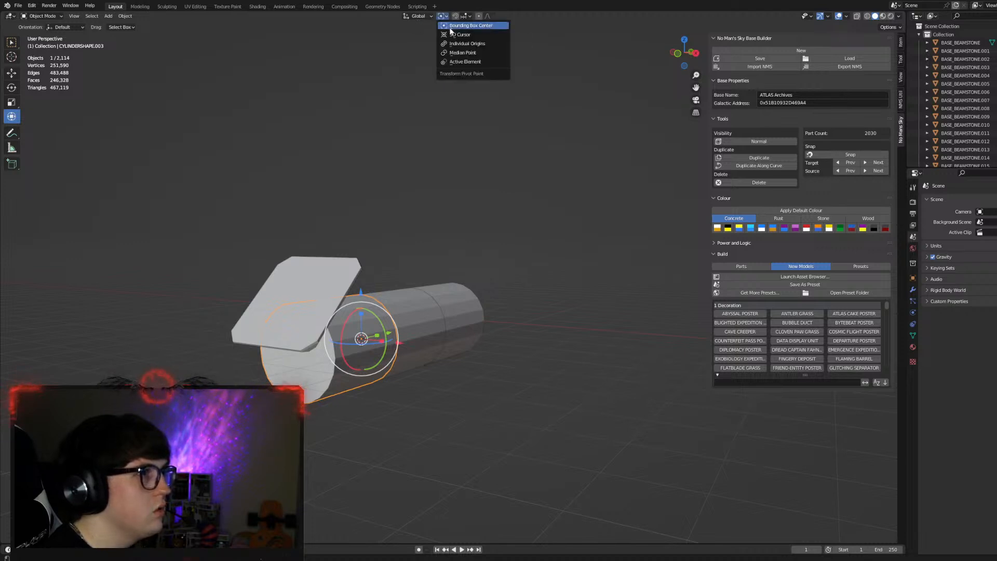
left_click(452, 33)
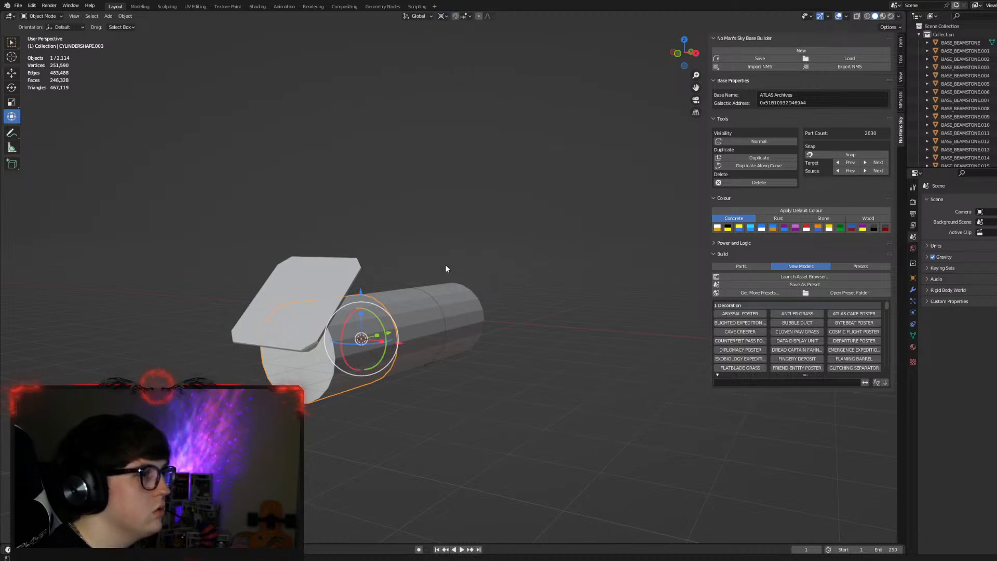
Copy and paste the tilted paving part in front view and rotate the copy around the 3D cursor to below the cylinder.
left_click(318, 298, "shift")
left_click(318, 299)
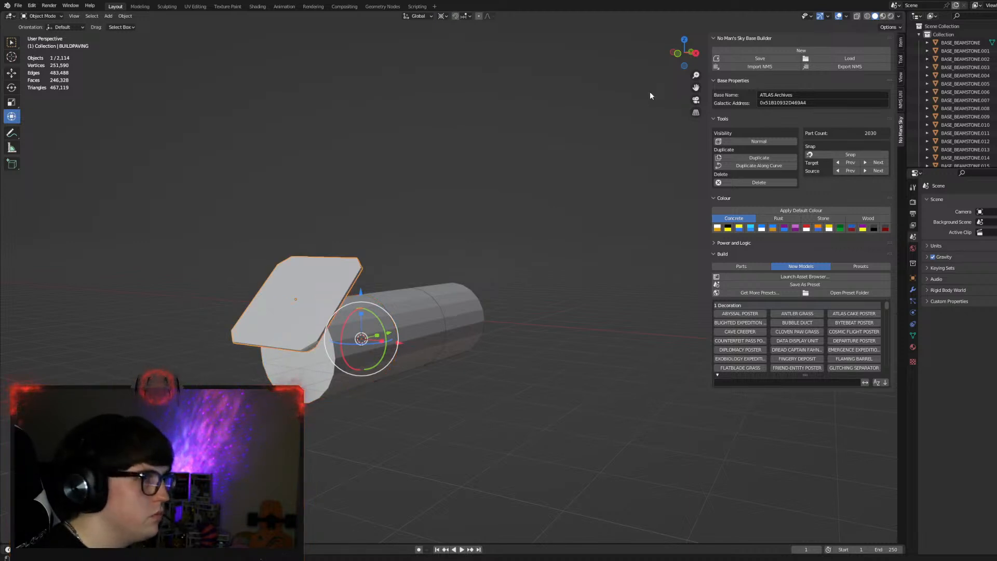
left_click(674, 55)
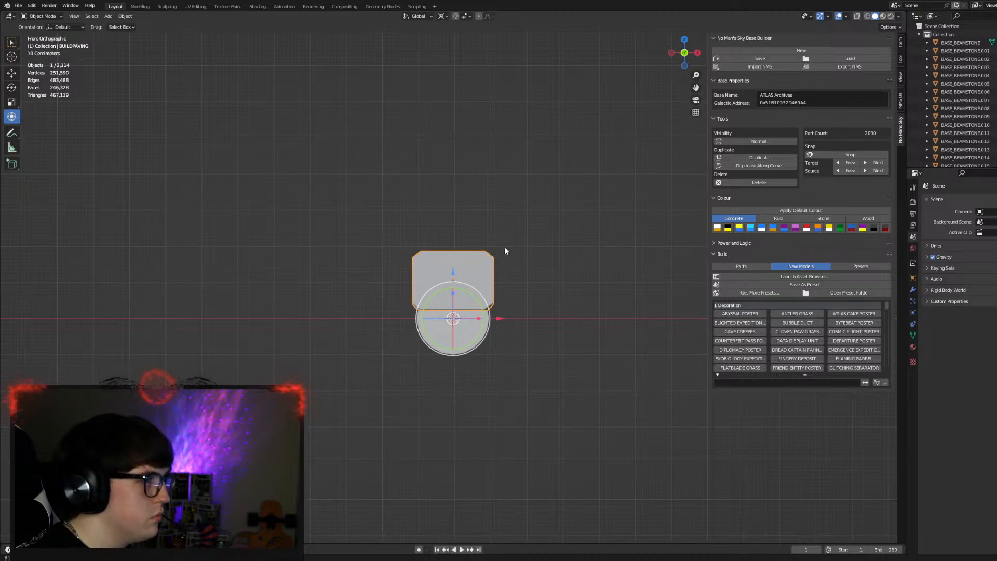
key("ctrl+c")
key("ctrl+v")
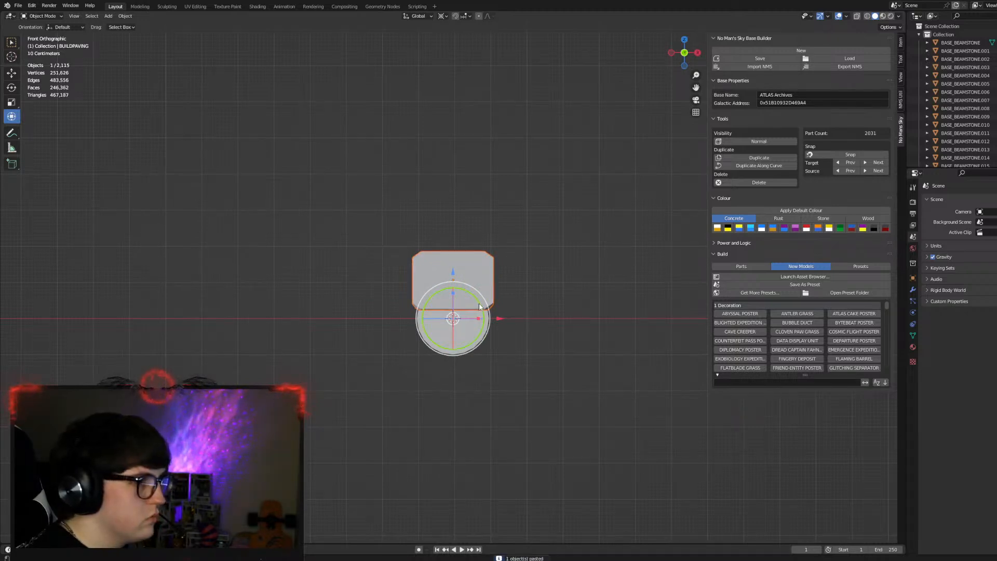
key("r")
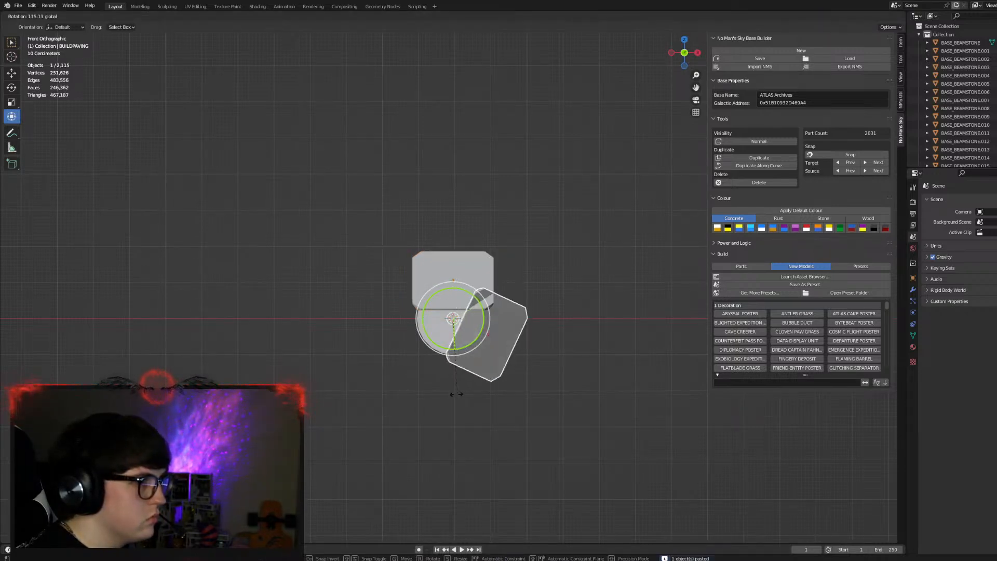
left_click(377, 374)
left_click(568, 349)
mouse_move(568, 349)
middle_mouse_down()
mouse_move(543, 333)
mouse_move(570, 338)
mouse_move(575, 321)
mouse_move(555, 339)
middle_mouse_up()
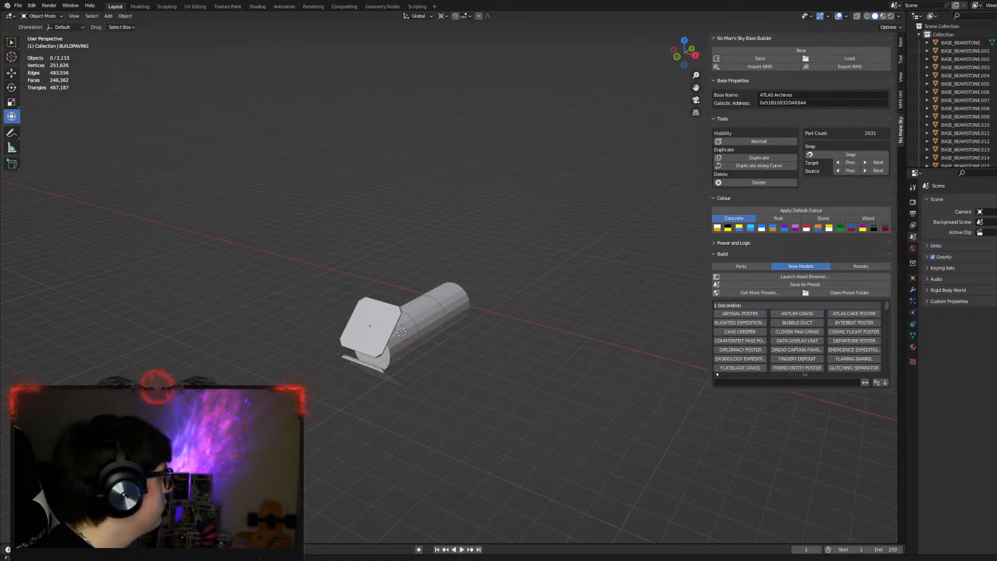
Delete the two rear cylinders, leaving only the one with the paving parts.
left_click_drag(478, 316, 421, 294)
key("Delete")
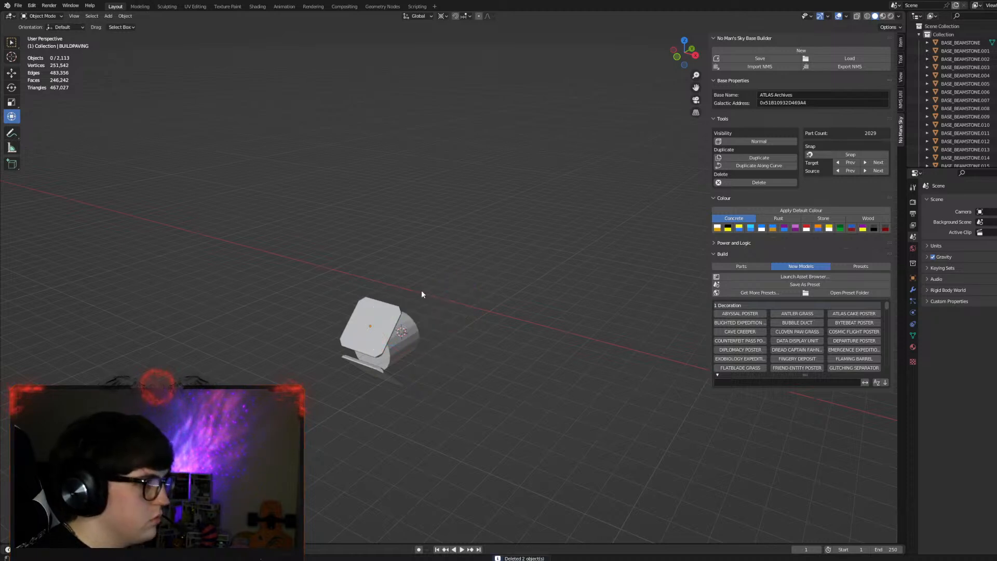
Select both tilted paving parts and set the transform orientation to Local and the pivot point to Individual Origins.
scroll(422, 294, "up", 2)
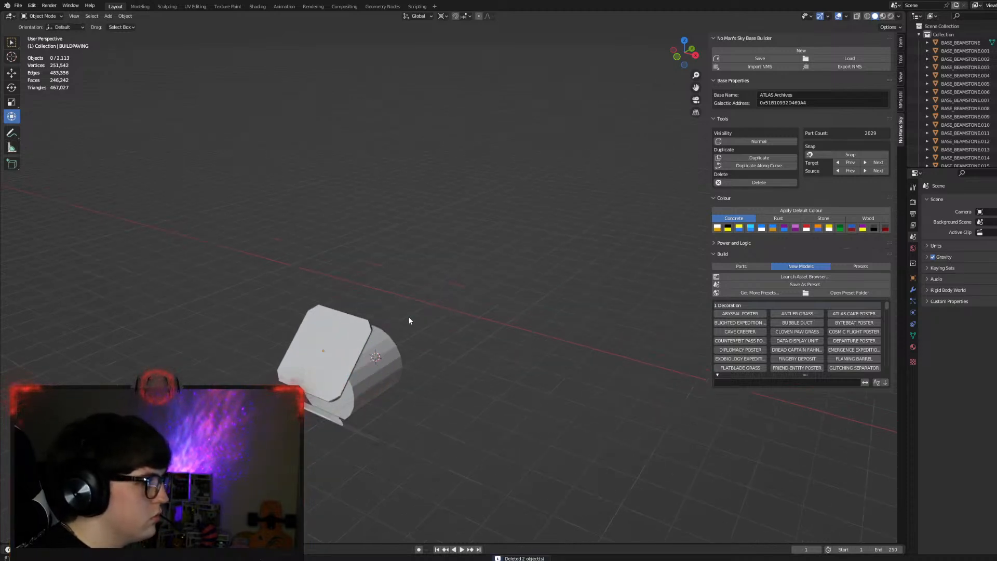
middle_click_drag(410, 315, 467, 312, "shift")
scroll(468, 315, "up", 1)
scroll(468, 315, "down", 1)
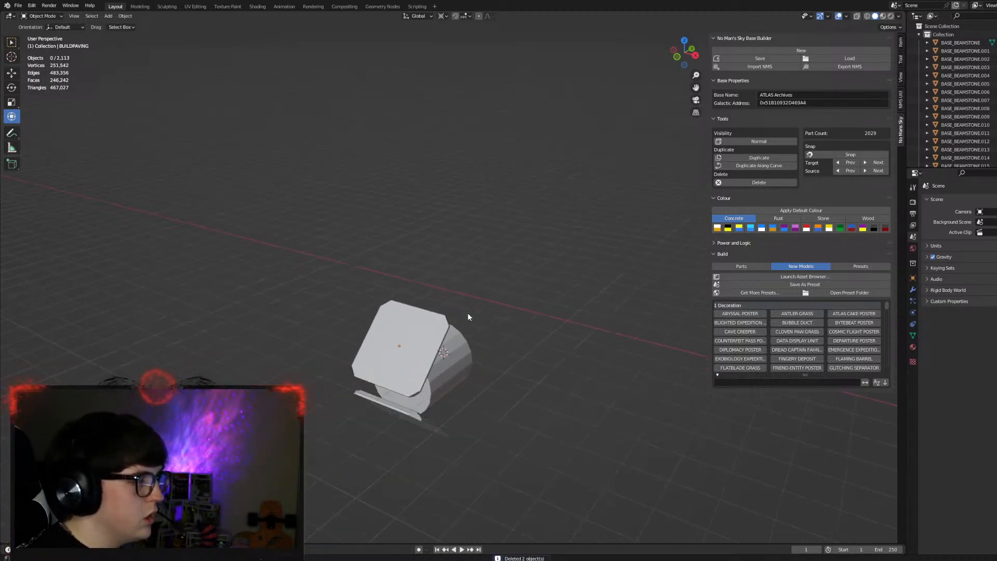
mouse_move(461, 353)
middle_mouse_down()
mouse_move(496, 328)
mouse_move(512, 333)
mouse_move(476, 341)
middle_mouse_up()
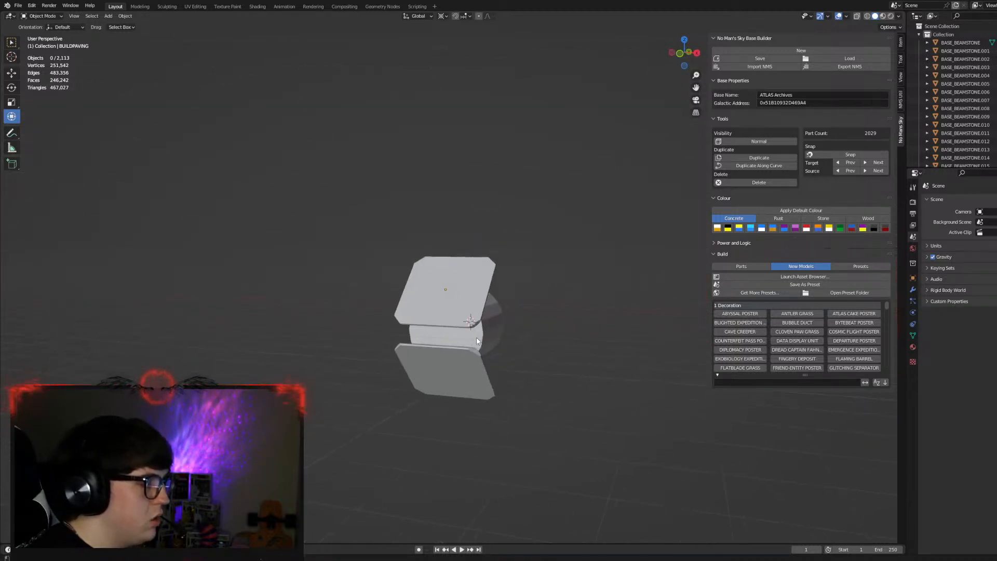
middle_click_drag(536, 336, 527, 348)
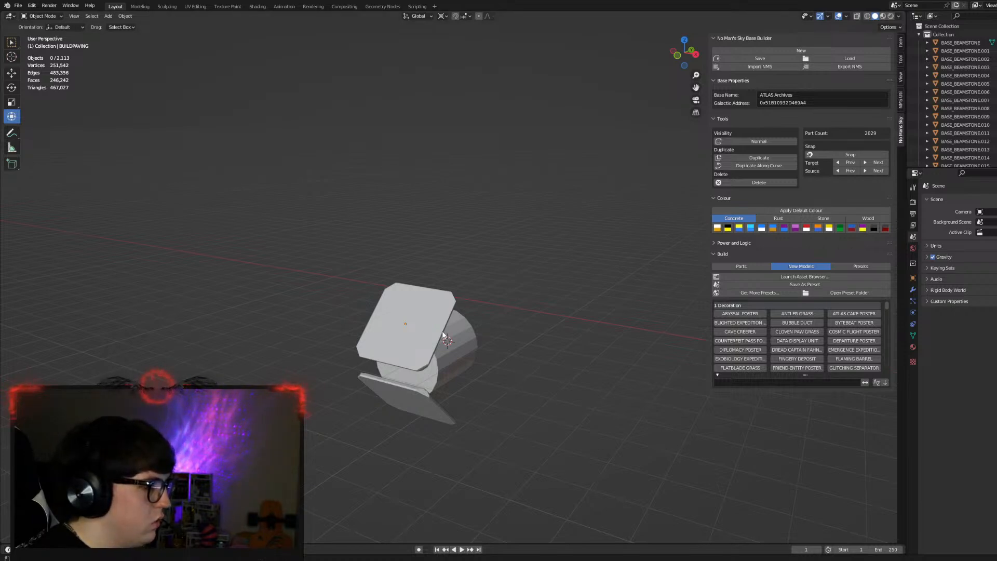
left_click(423, 332)
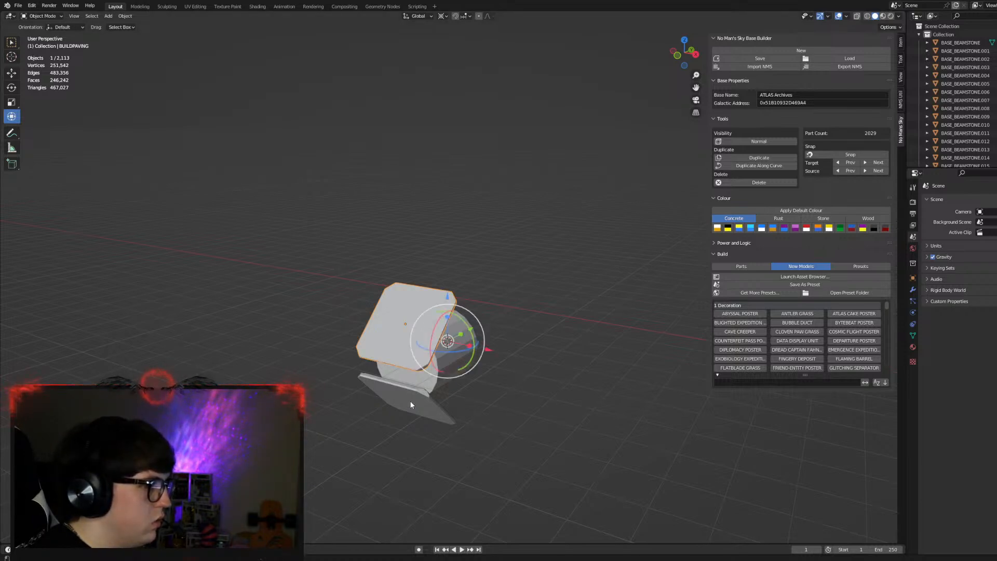
left_click(408, 404, "shift")
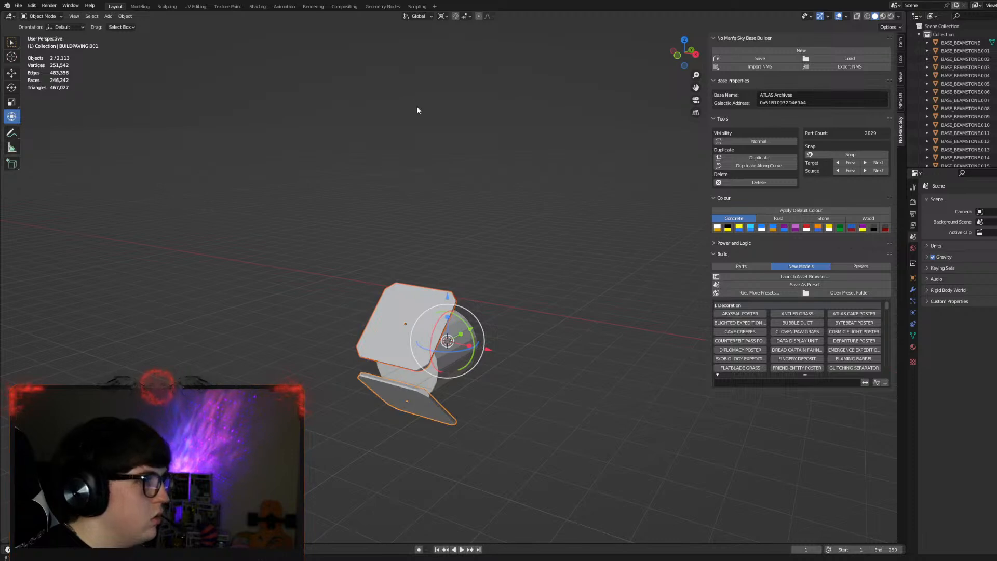
left_click(428, 16)
left_click(413, 51)
left_click(441, 16)
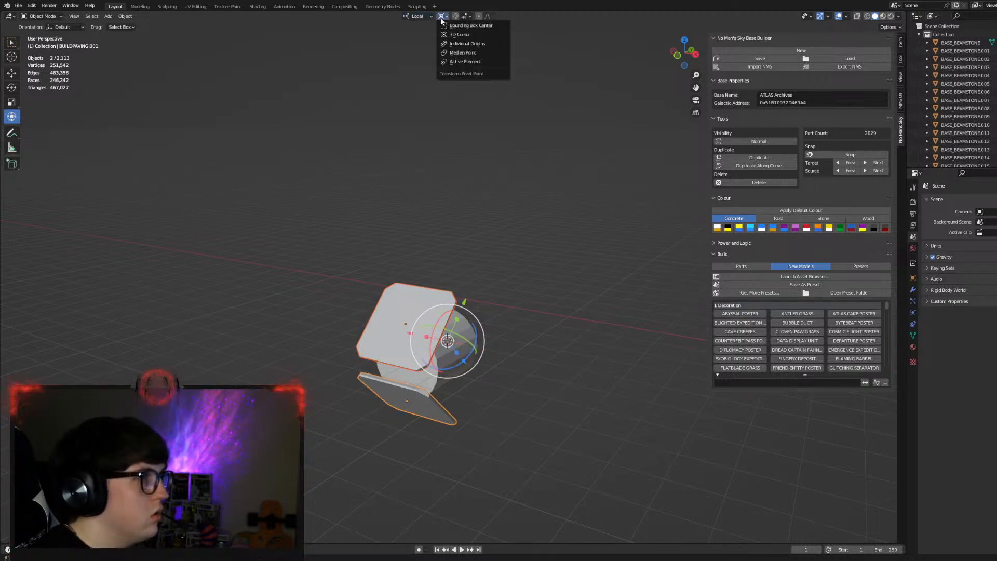
left_click(456, 50)
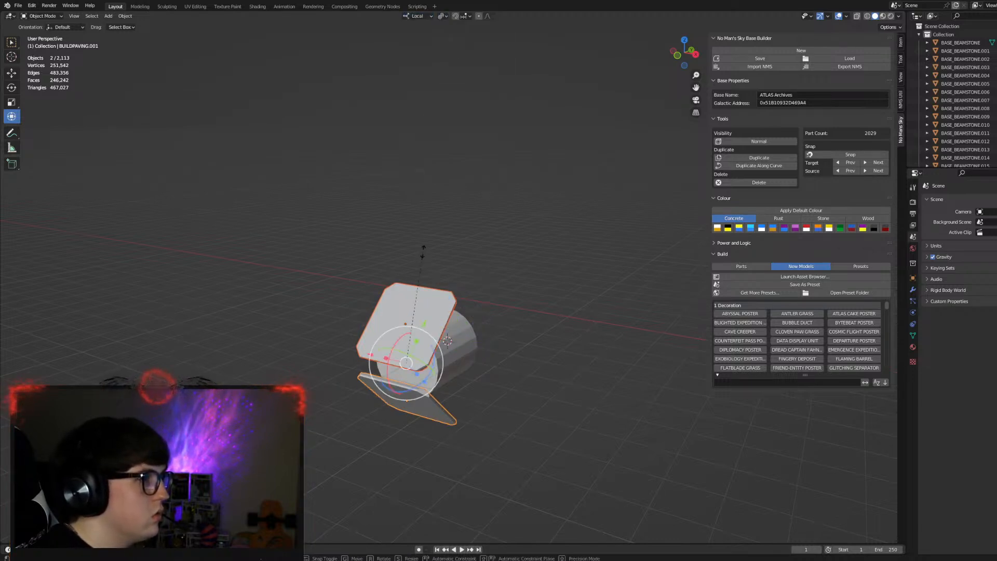
Scale the two selected paving parts down by a factor of 1/1.5.
key("s")
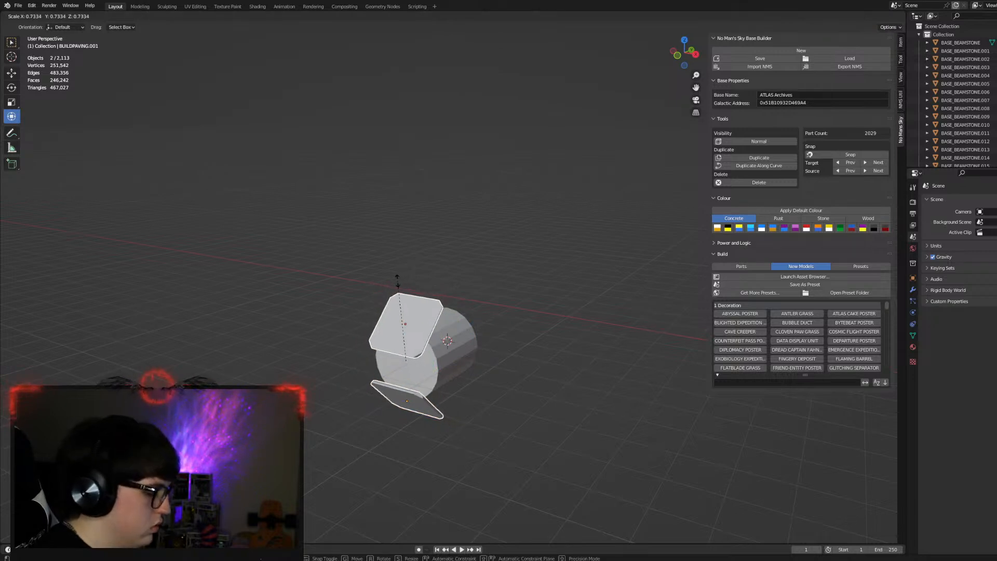
type("1.5/")
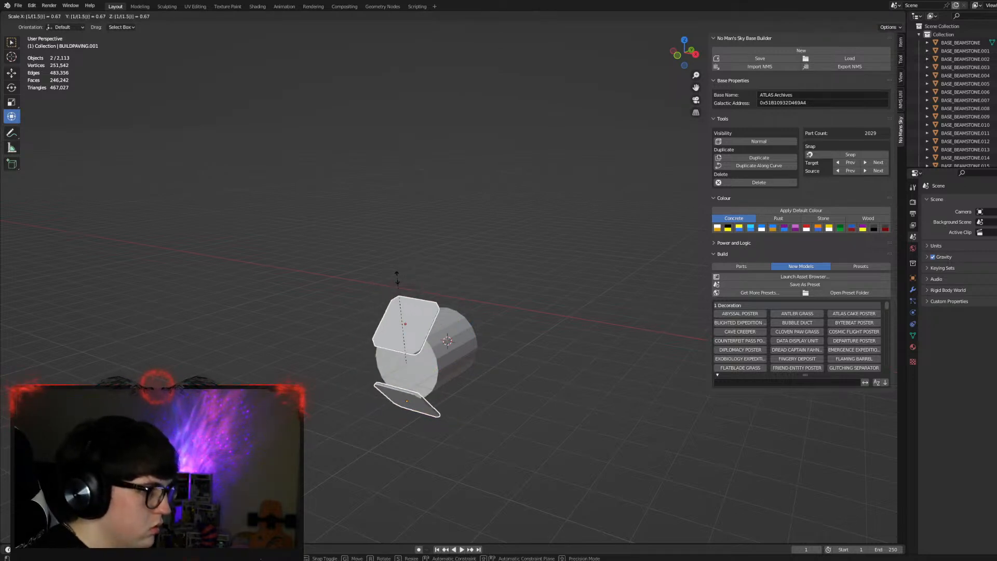
key("Return")
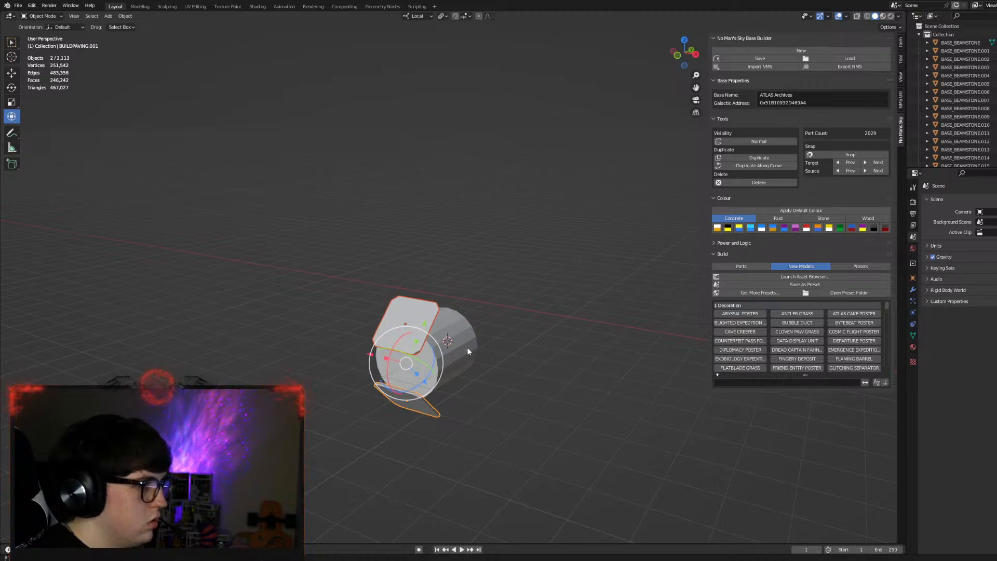
Set the transform orientation back to Global and the pivot point to 3D Cursor.
left_click(417, 16)
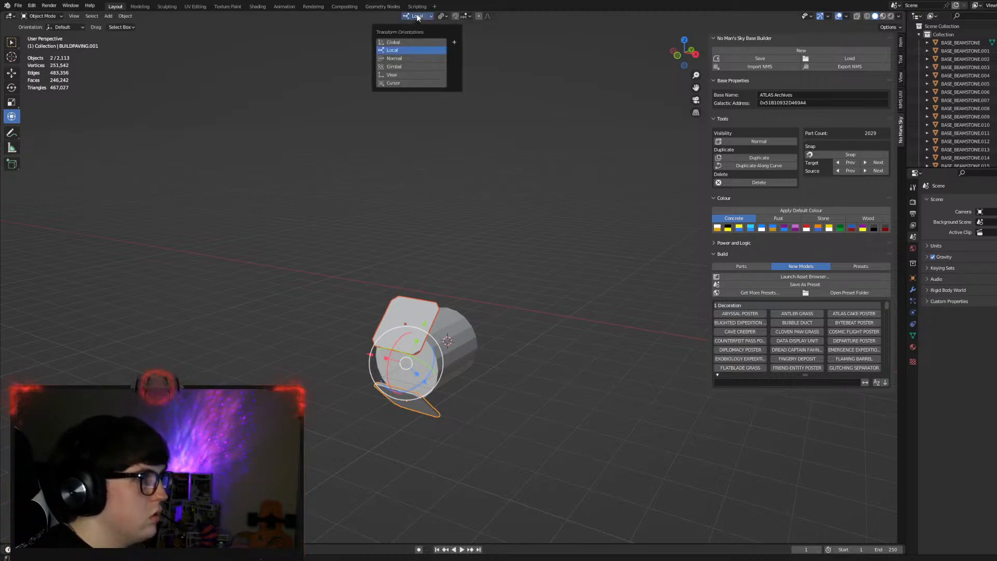
left_click(411, 42)
left_click(443, 16)
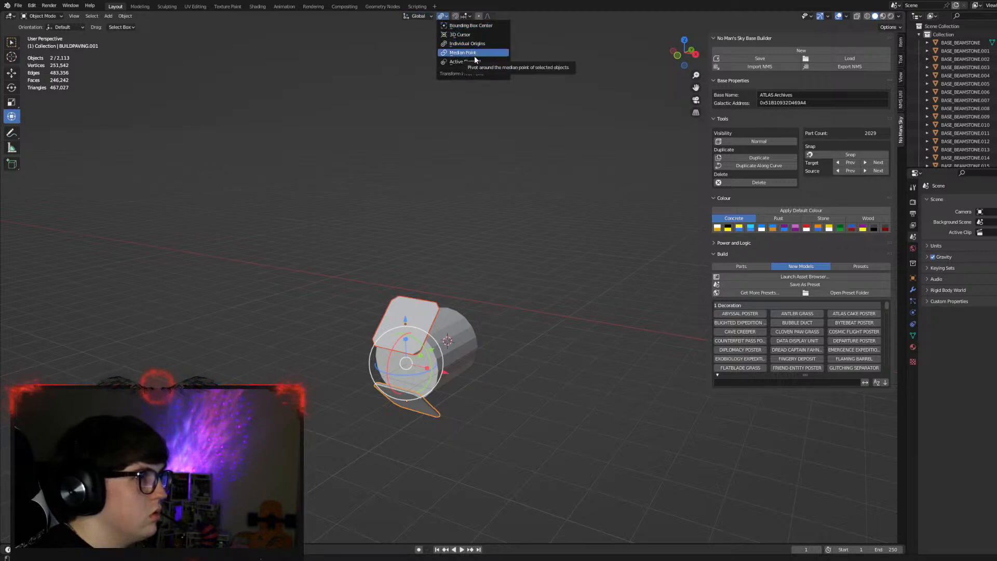
left_click(463, 34)
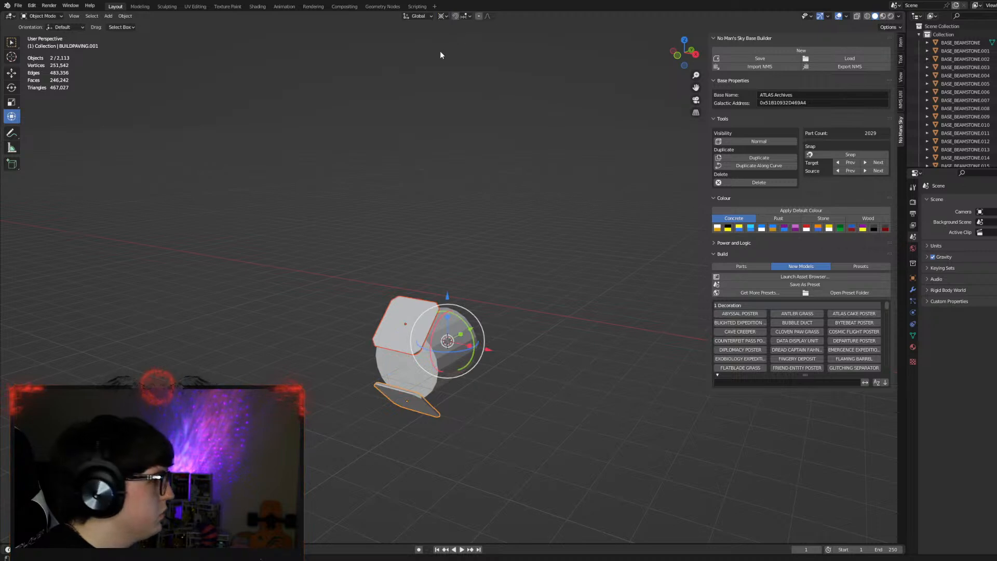
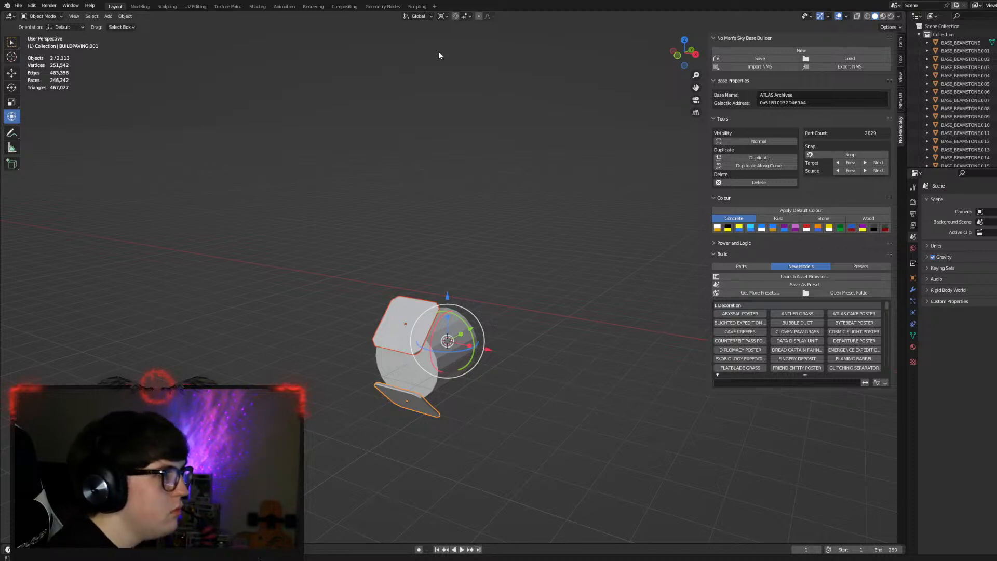
Copy and paste the two paving parts in front view and rotate the copies about 90° around the 3D cursor onto the cylinder's free sides.
left_click(677, 56)
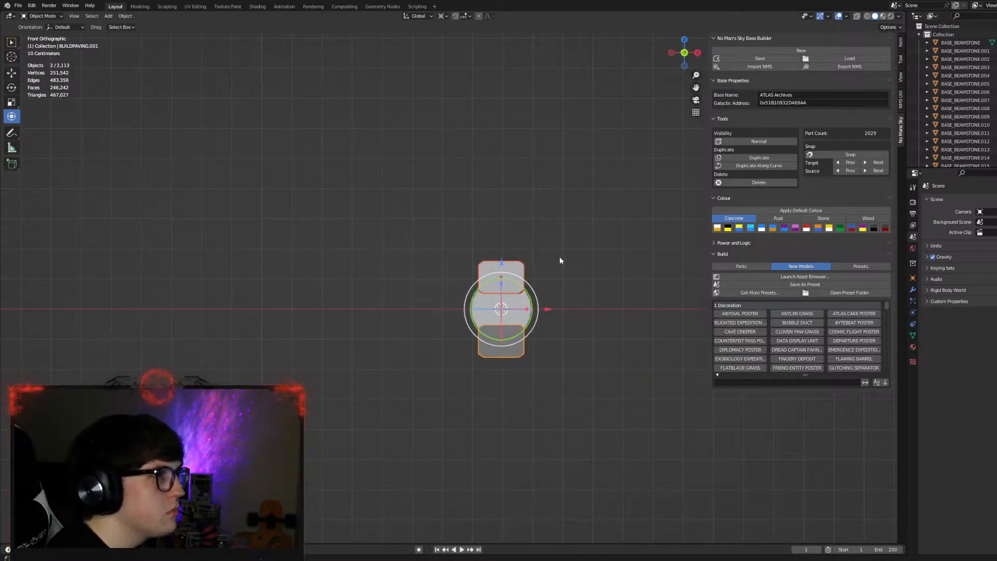
scroll(559, 255, "up", 2)
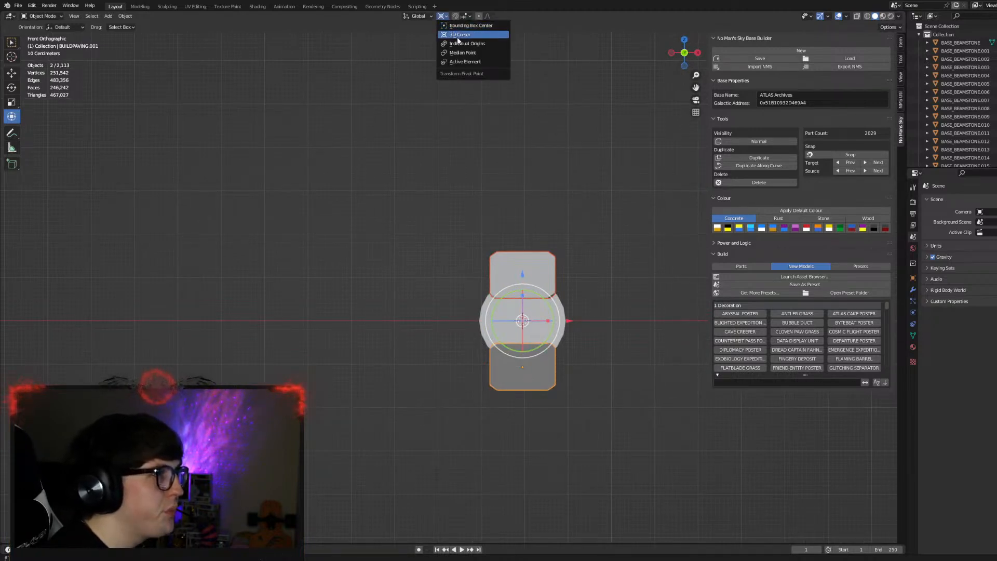
middle_click_drag(597, 236, 554, 261)
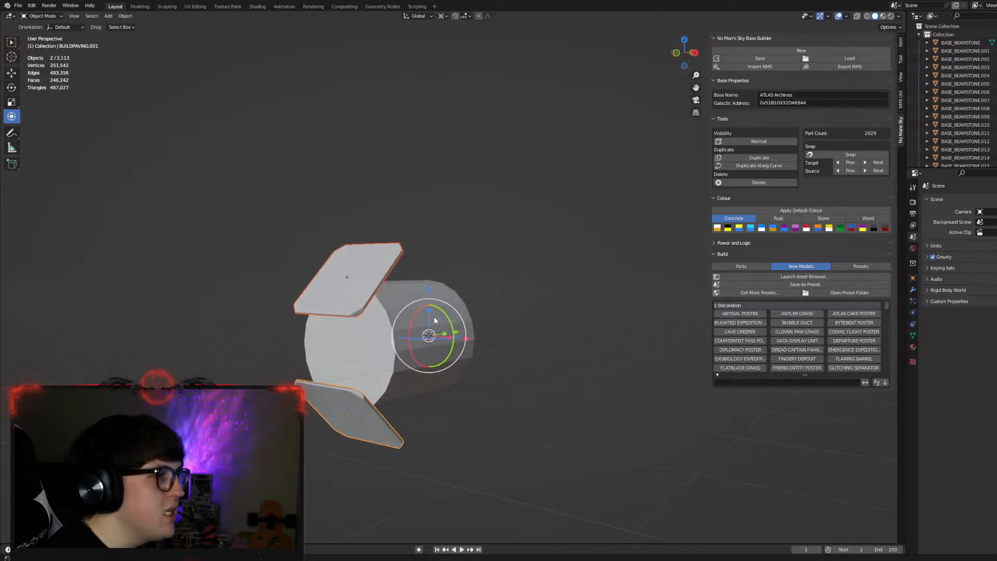
left_click(373, 343)
left_click(370, 286)
left_click(343, 414, "shift")
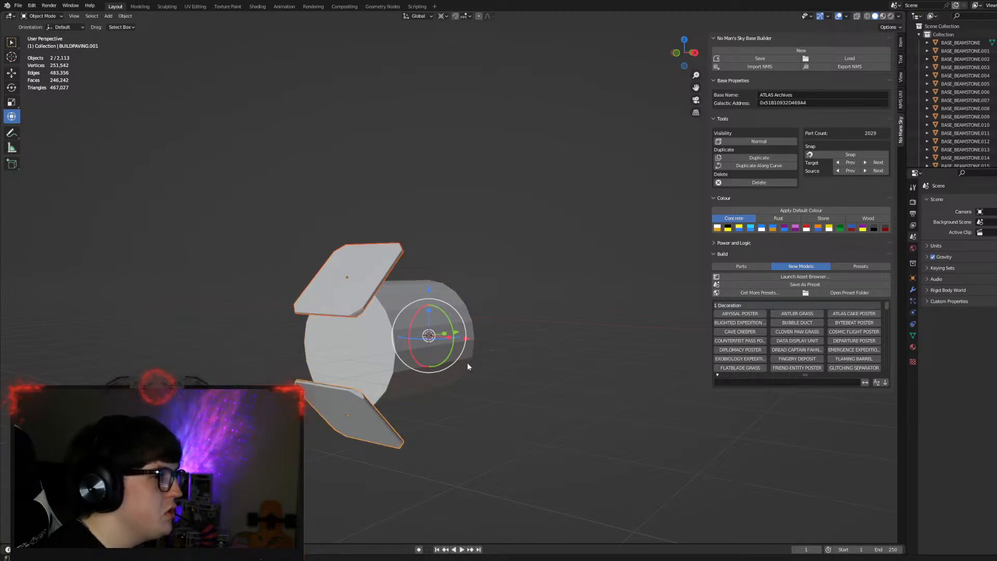
left_click(676, 54)
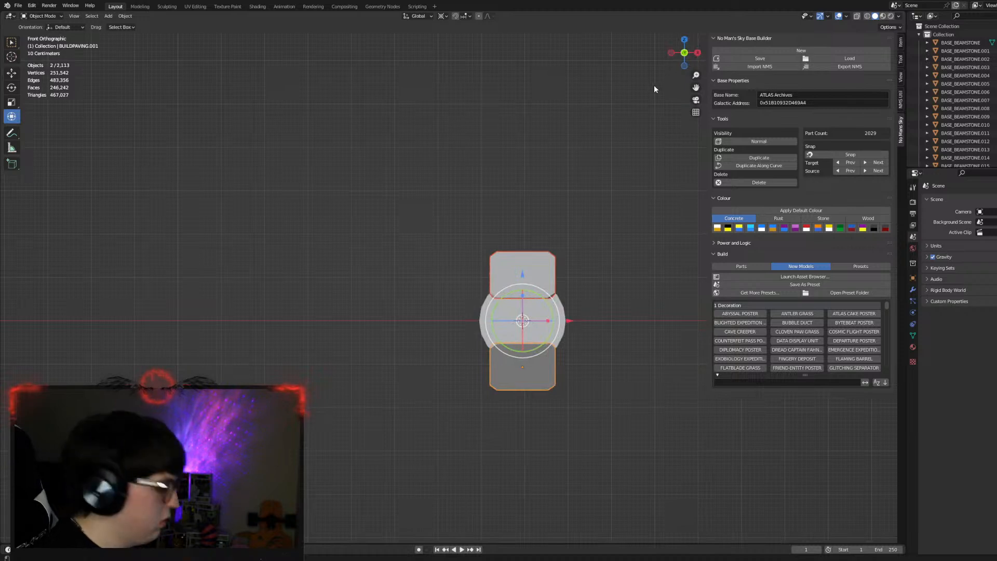
key("ctrl+c")
key("ctrl+v")
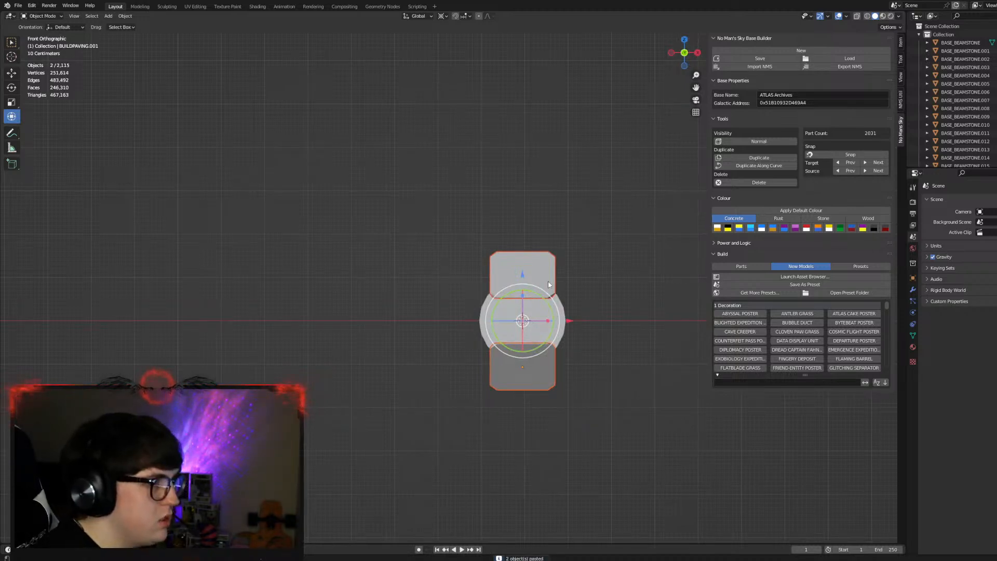
key("r")
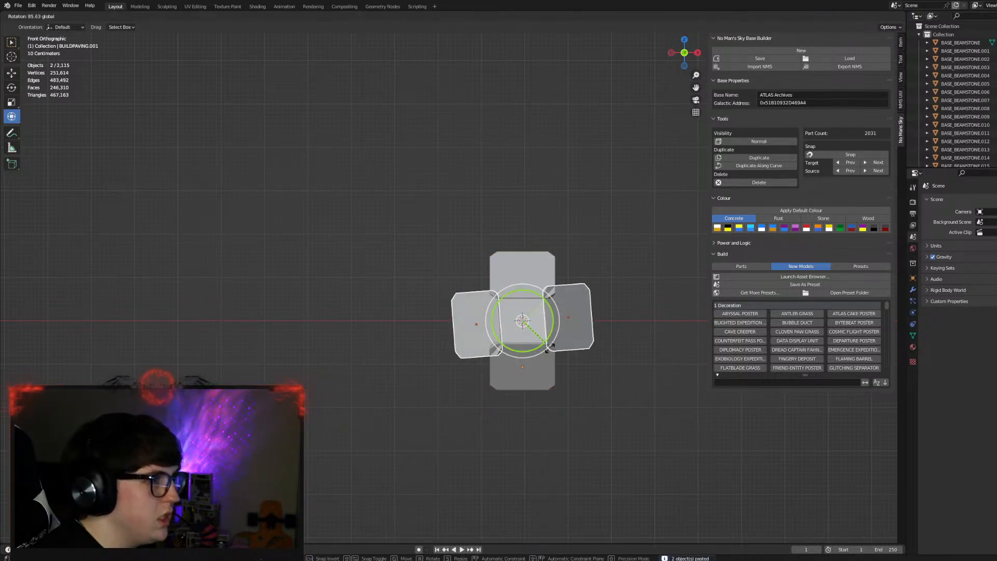
left_click(549, 351)
Select all four paving parts and switch to Local orientation with Individual Origins as the pivot point.
left_click(539, 362, "shift")
left_click(538, 267, "shift")
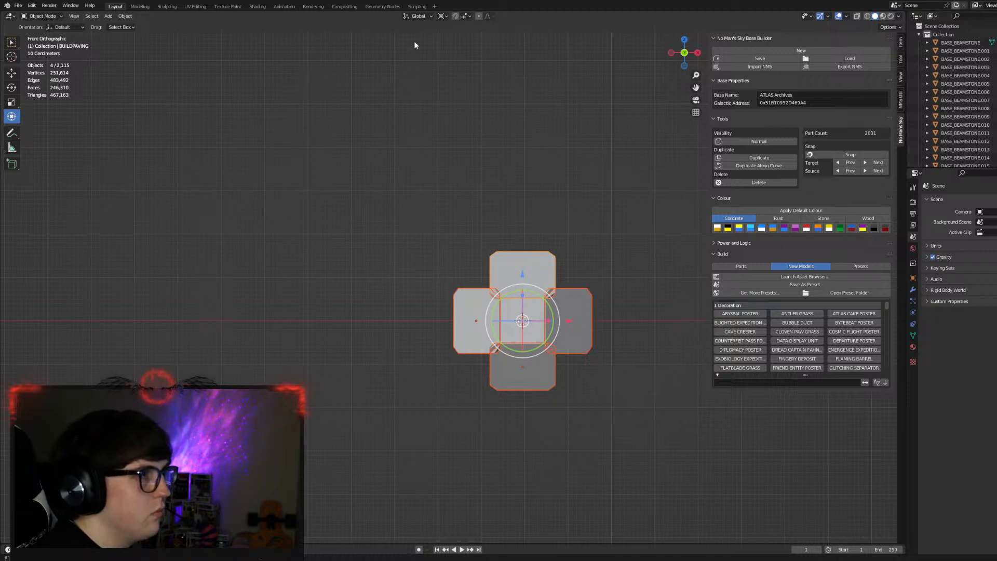
left_click(419, 16)
left_click(436, 50)
left_click(441, 16)
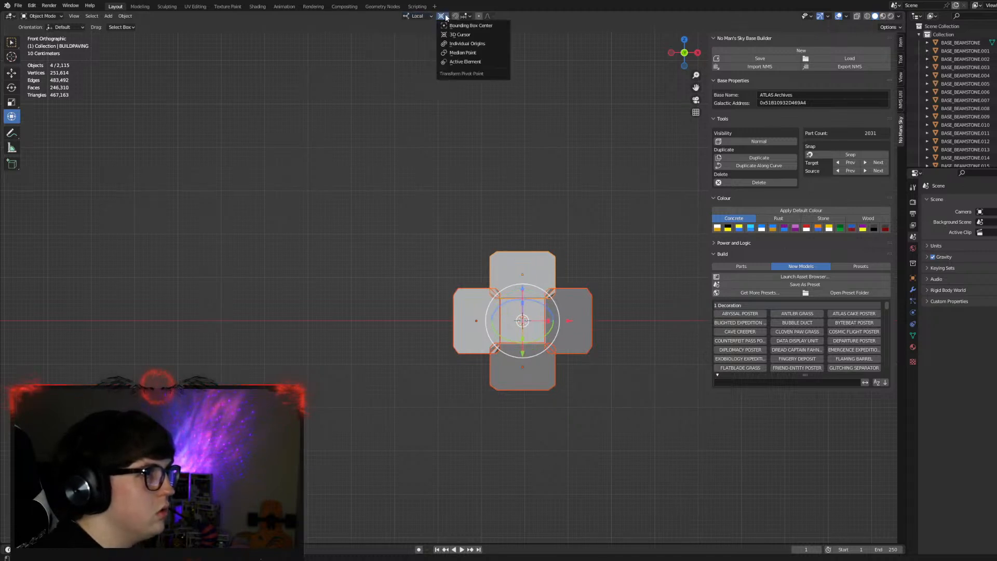
left_click(469, 40)
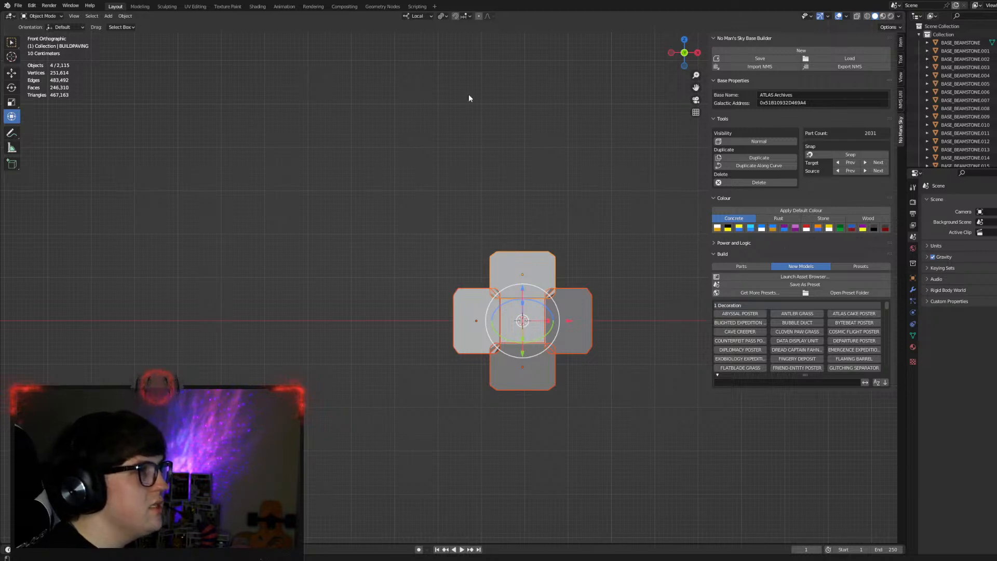
key("s")
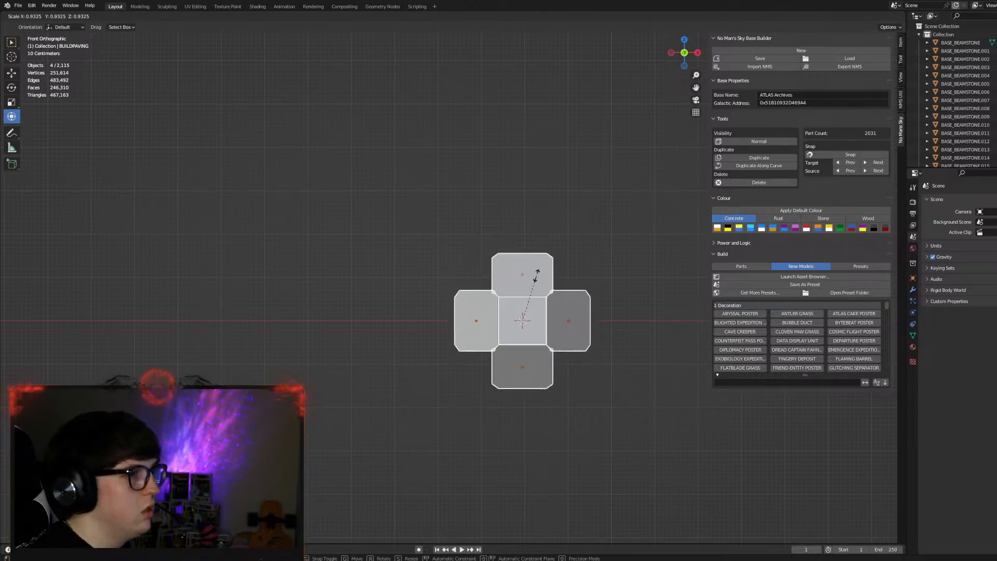
left_click(538, 271)
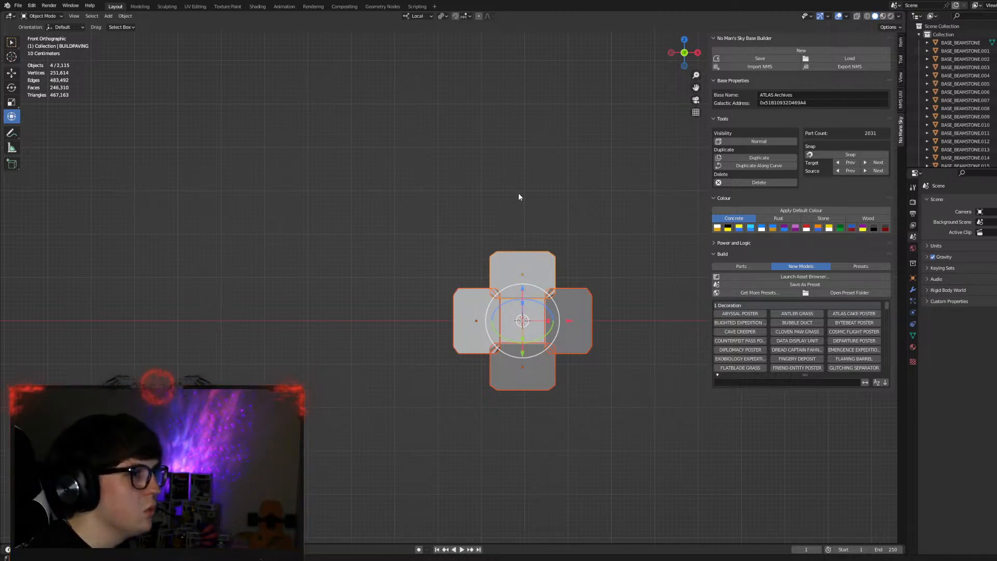
key("s")
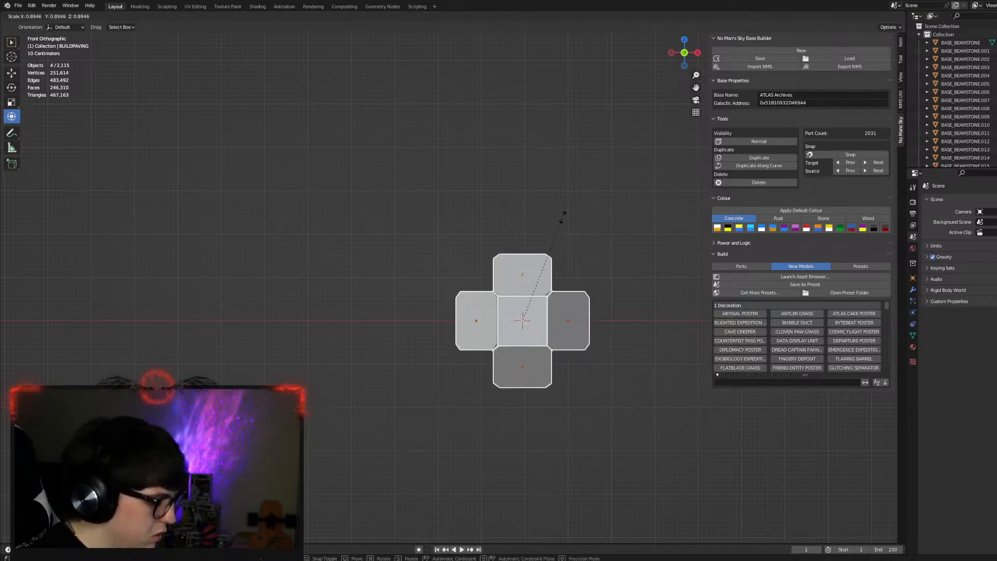
type("1.2/")
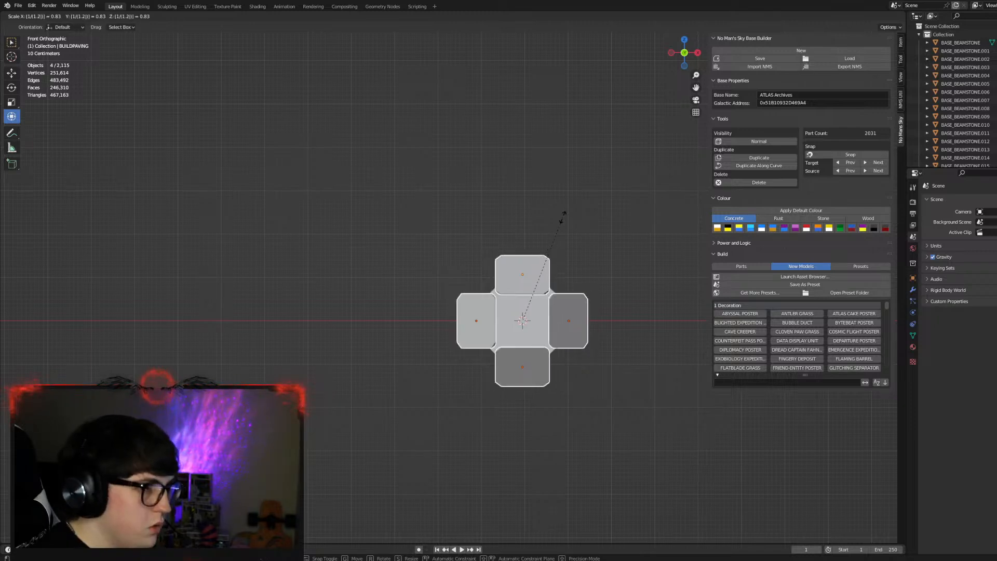
key("Return")
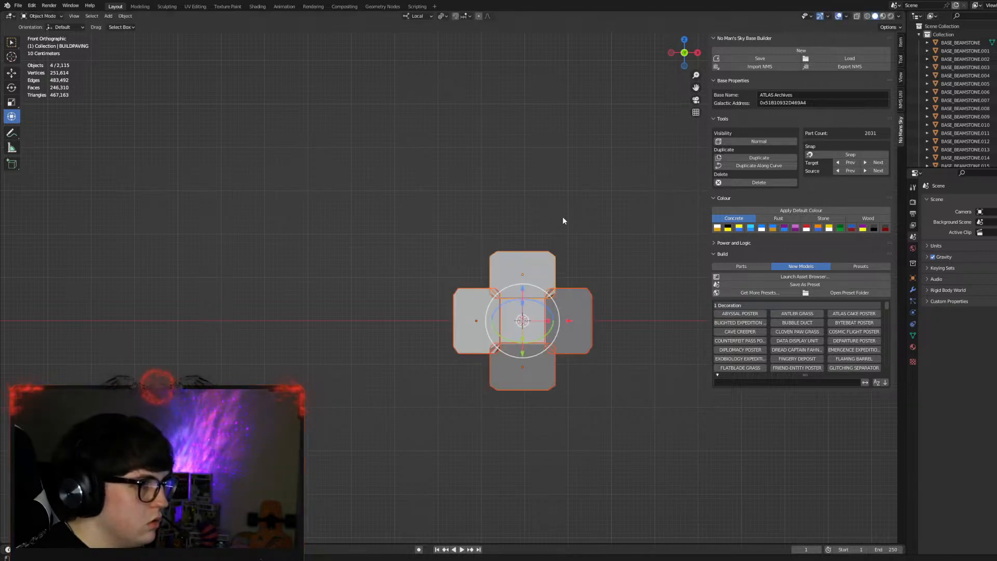
Scale the four paving parts down by a factor of 1/1.1 and deselect them.
key("s")
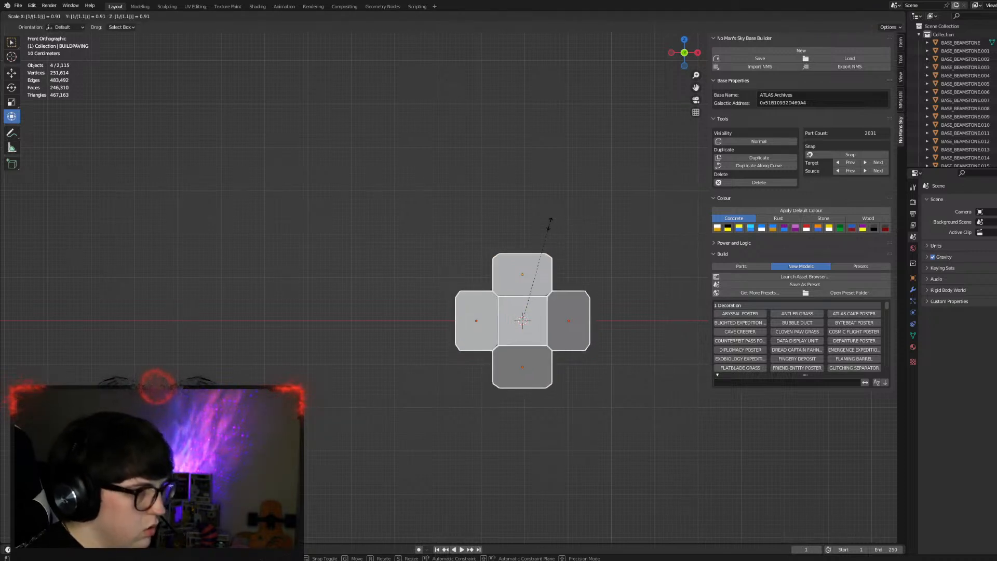
key("Return")
left_click(612, 233)
Select the cylinder between the paving parts and scale it down by a factor of 1/1.25 in front view.
scroll(610, 235, "up", 4)
middle_click_drag(603, 242, 505, 324)
scroll(594, 244, "down", 3)
scroll(556, 323, "down", 3)
scroll(504, 324, "up", 2)
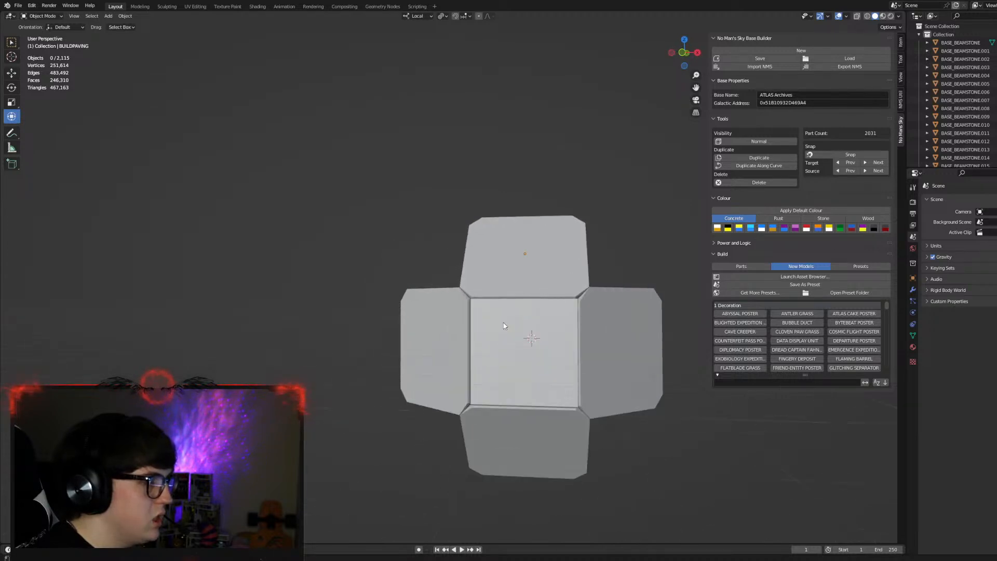
left_click(539, 343)
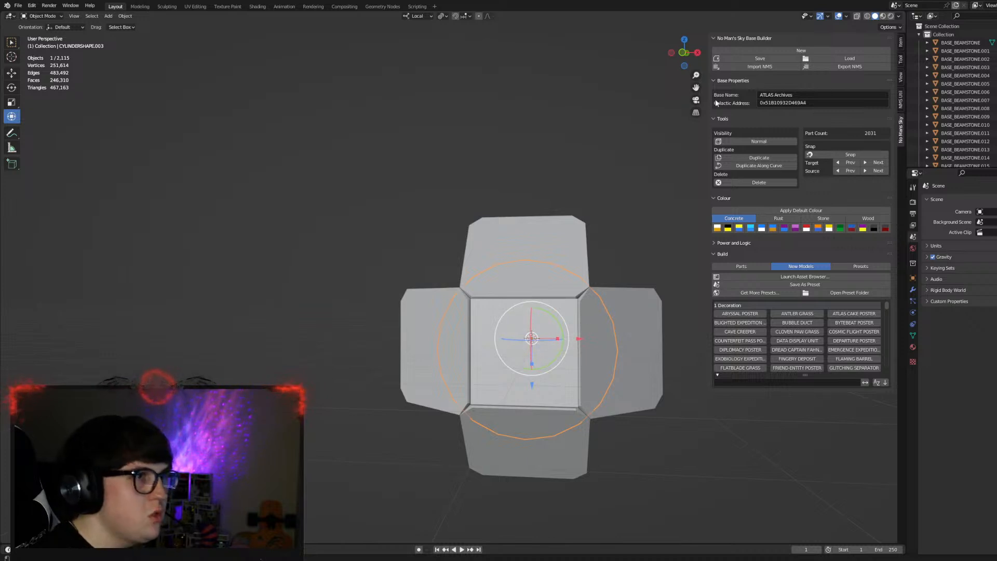
left_click(683, 53)
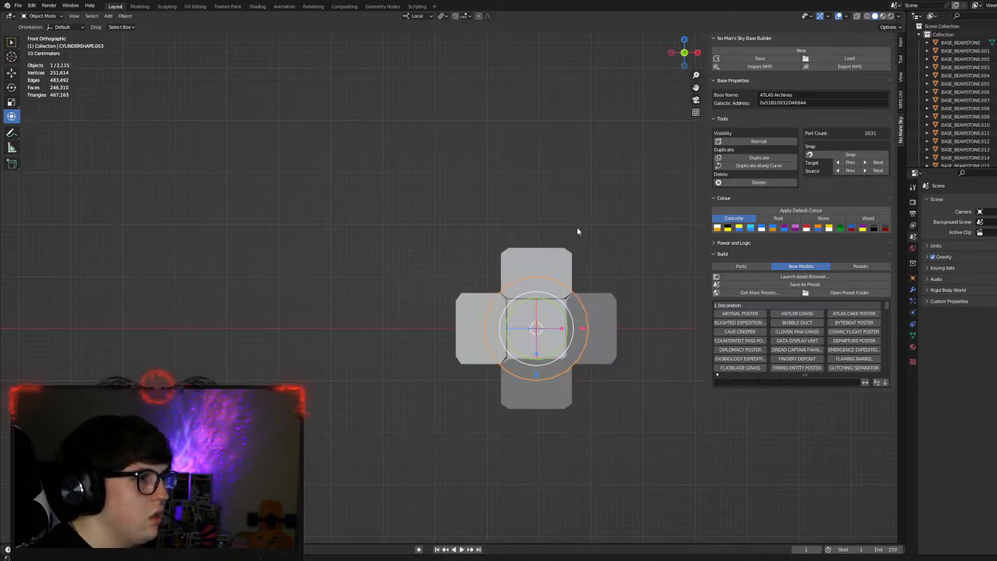
key("s")
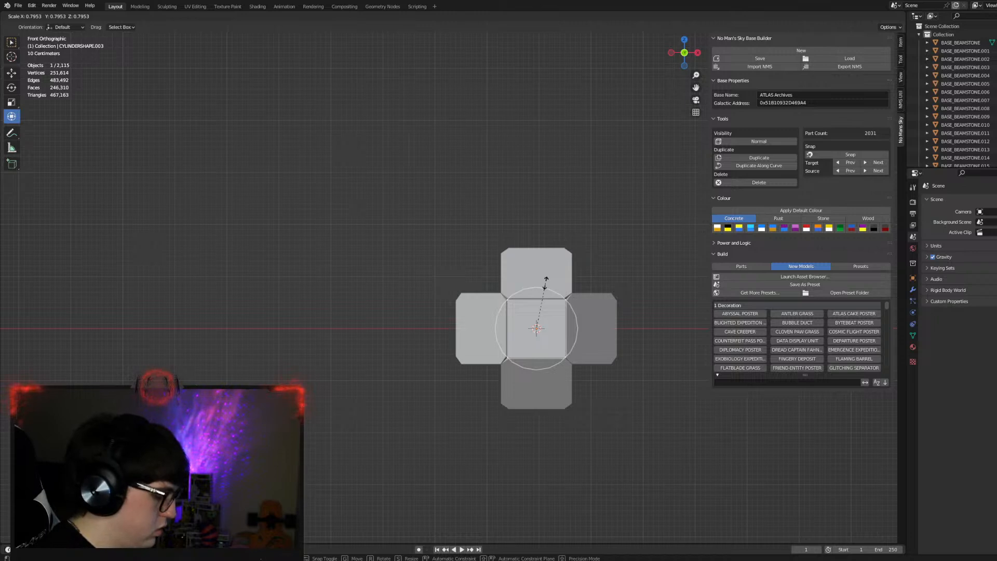
type("/(1.2")
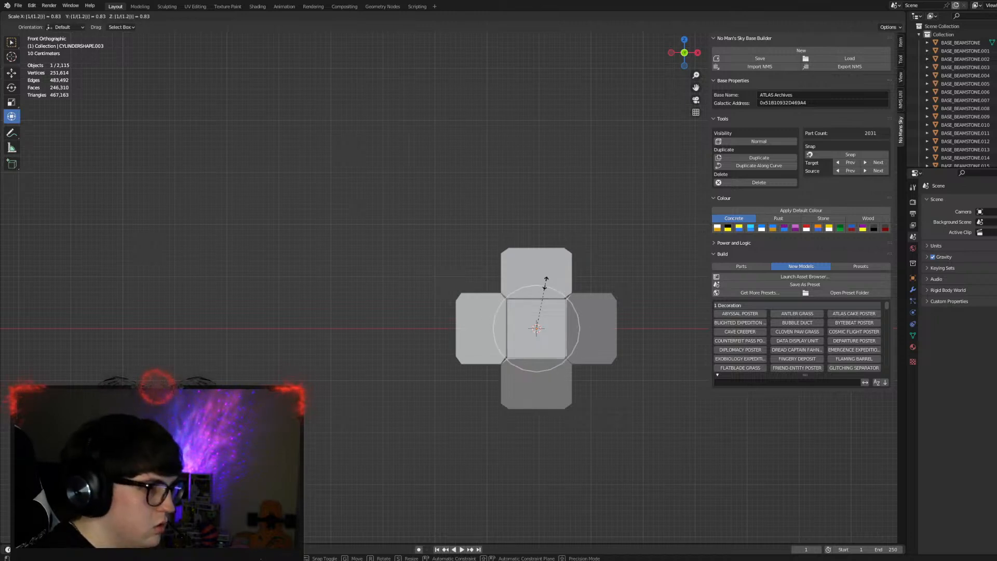
type("5")
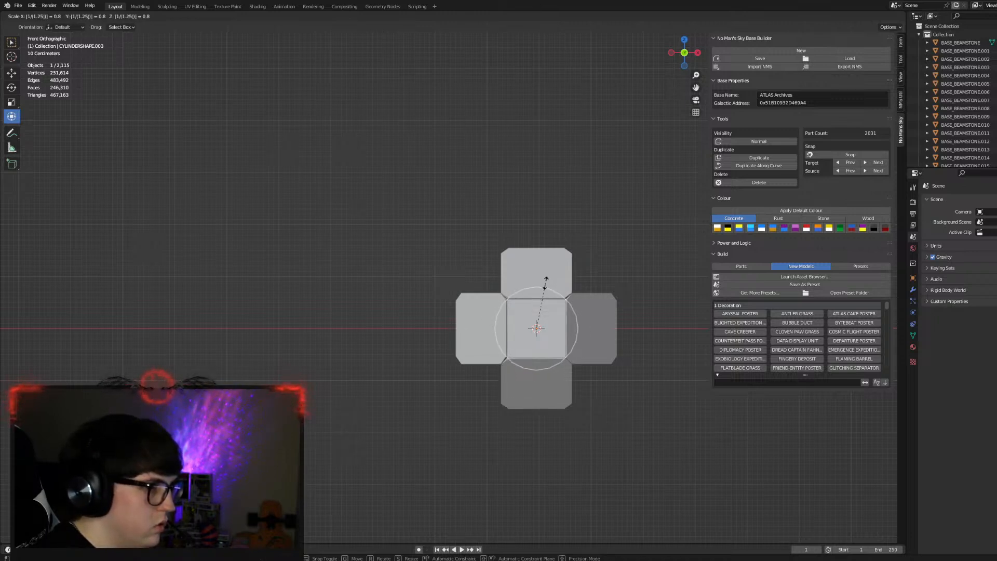
key("Return")
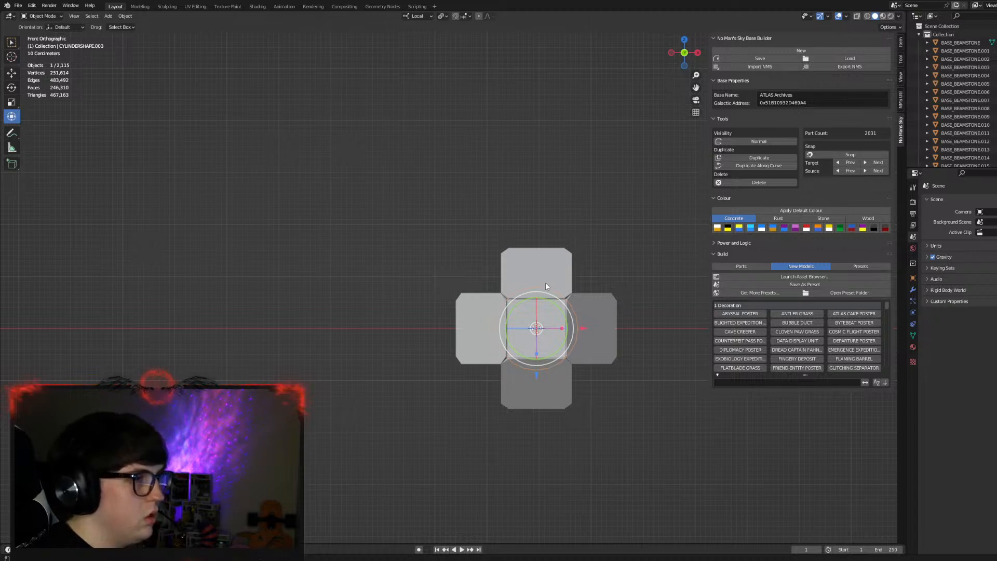
Move the cylinder about 0.86 m along its local Y axis between the paving parts and deselect it.
mouse_move(545, 282)
middle_mouse_down()
mouse_move(577, 274)
mouse_move(547, 277)
middle_mouse_up()
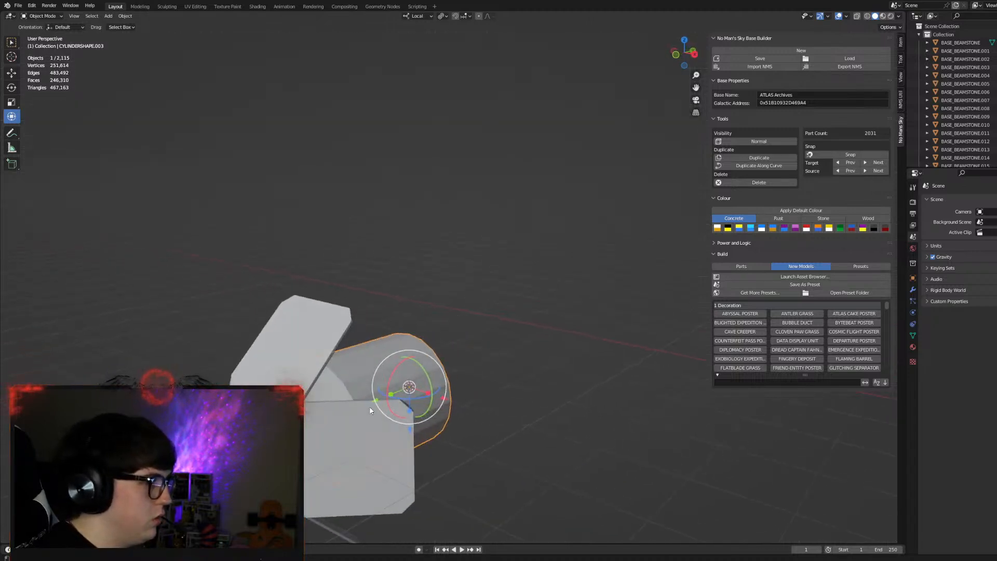
key("g")
key("y")
key("y")
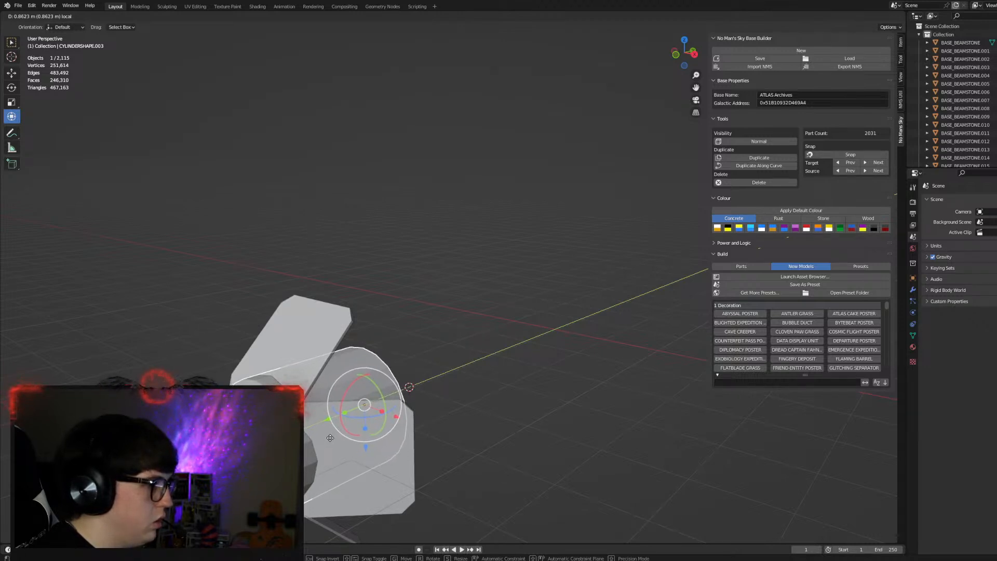
left_click(330, 438)
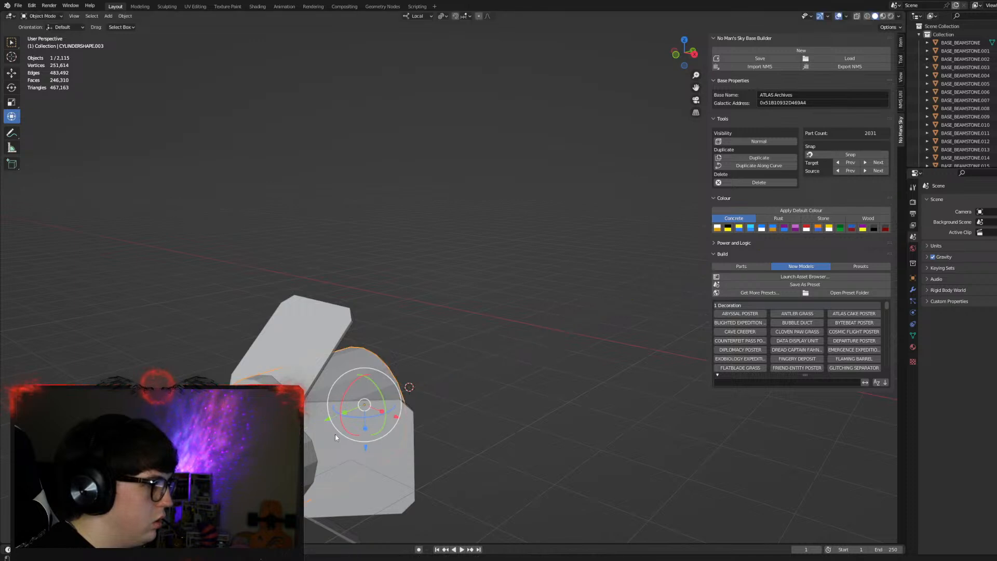
left_click(485, 337)
middle_click_drag(434, 320, 483, 304)
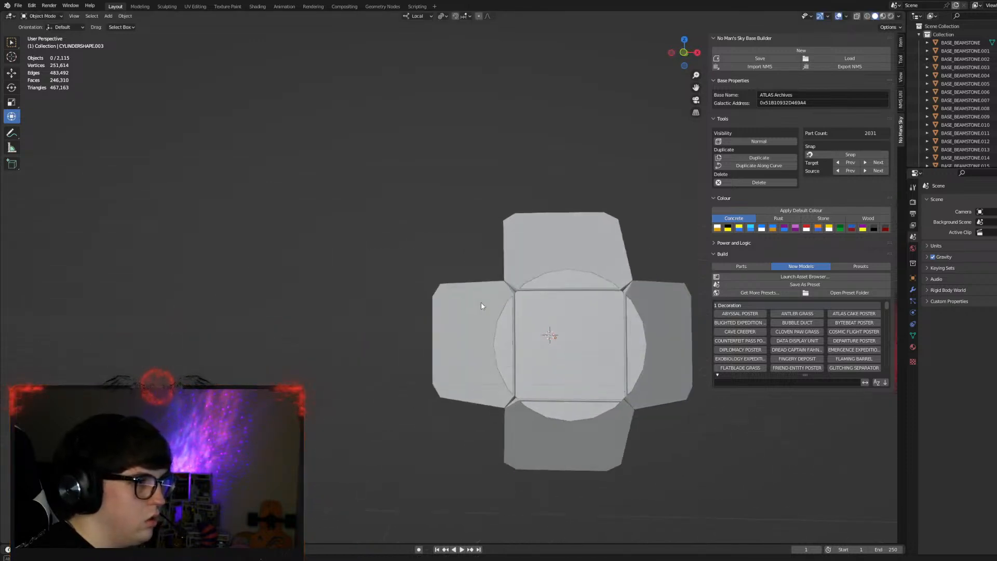
left_click(681, 55)
middle_click_drag(631, 244, 529, 256, "shift")
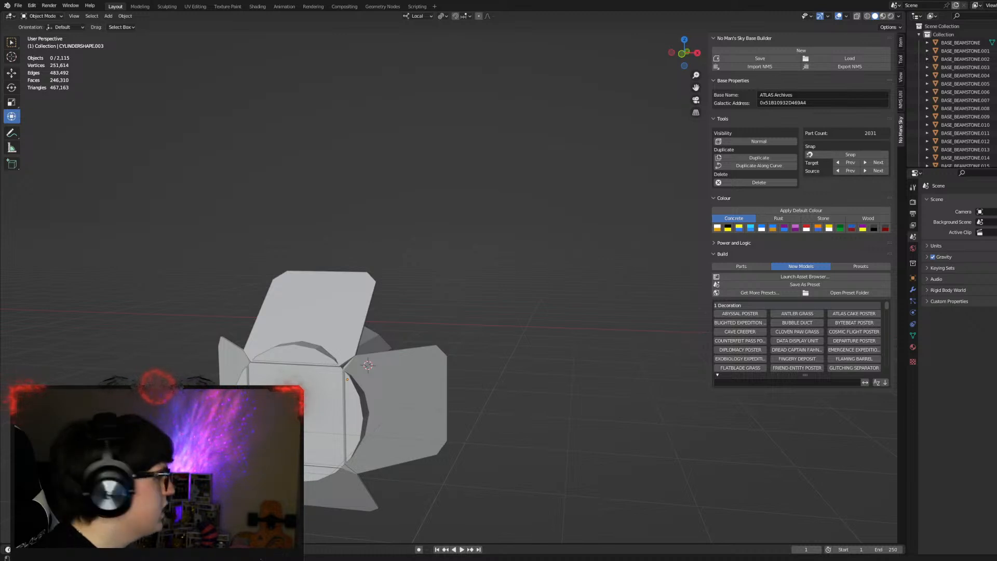
Delete the four paving parts and the cylinder they surround.
left_click(283, 306)
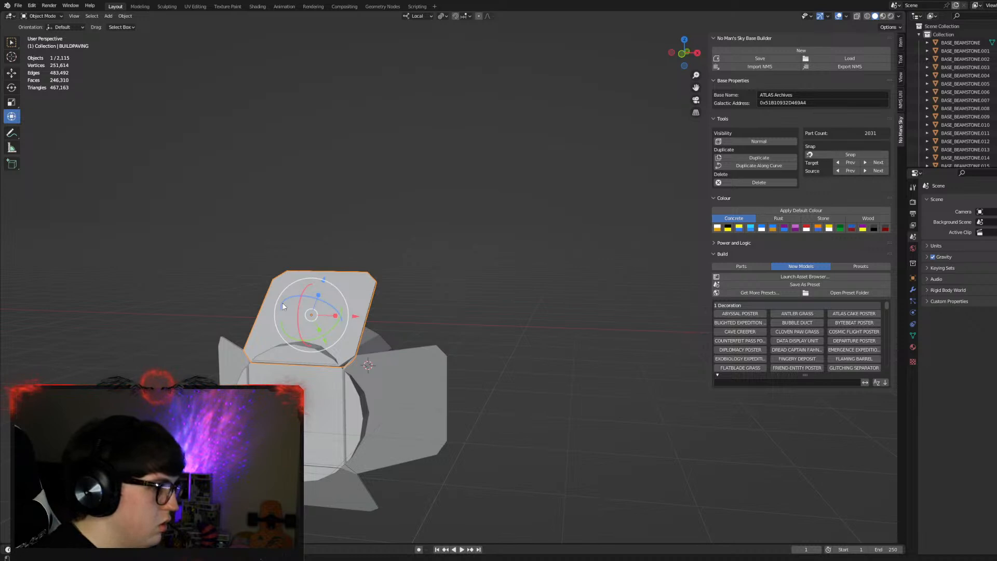
key("Delete")
left_click(386, 398)
key("Delete")
left_click(335, 504)
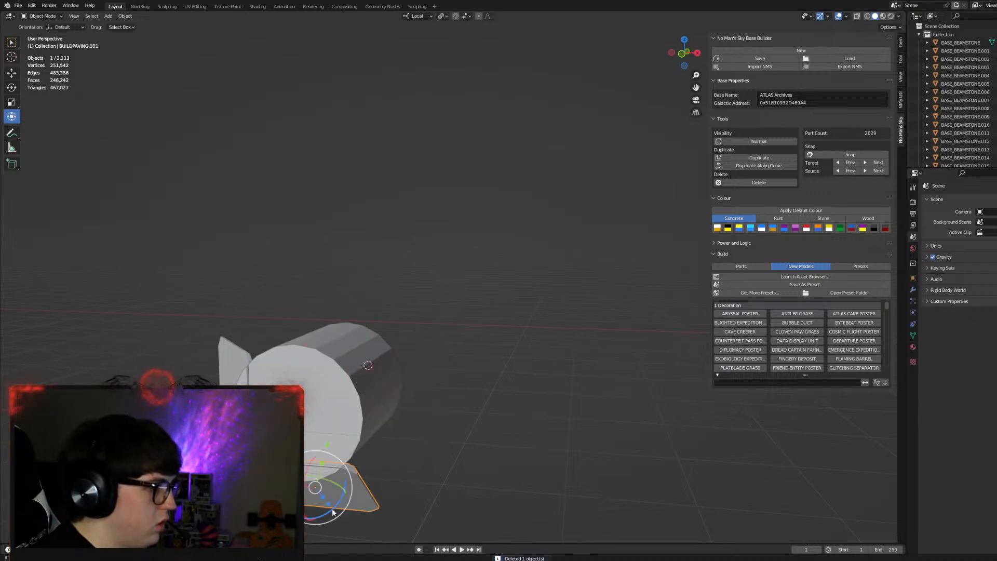
key("Delete")
left_click(236, 381)
key("Delete")
left_click(272, 375)
key("Delete")
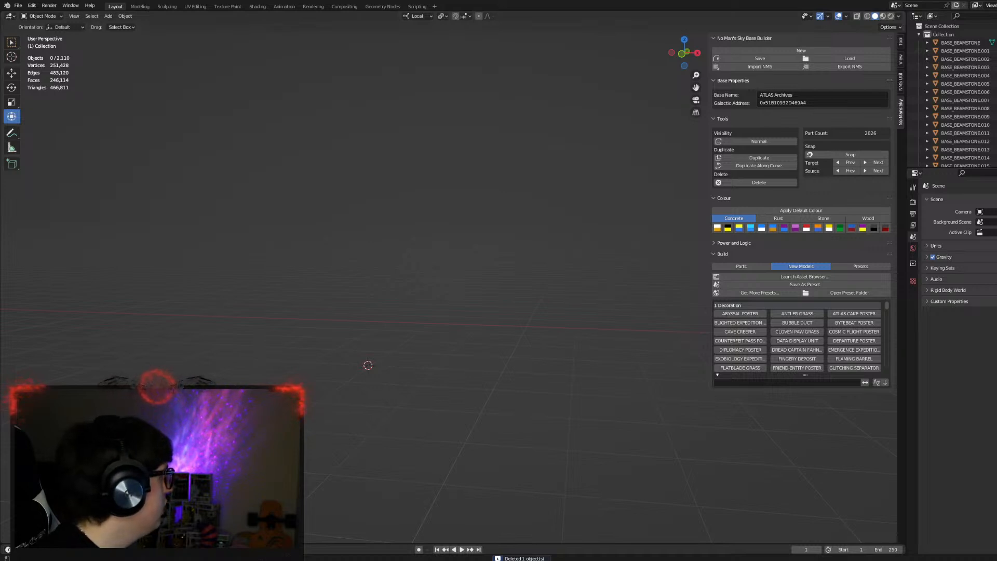
Snap a new cylinder part to the 3D cursor and turn its round face toward the front.
key("ctrl+z")
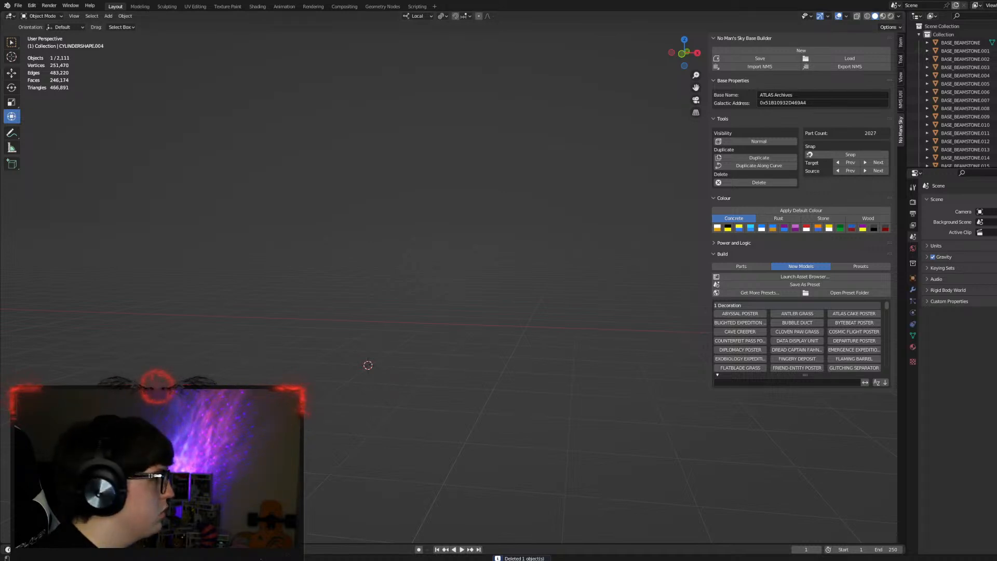
scroll(449, 285, "down", 12)
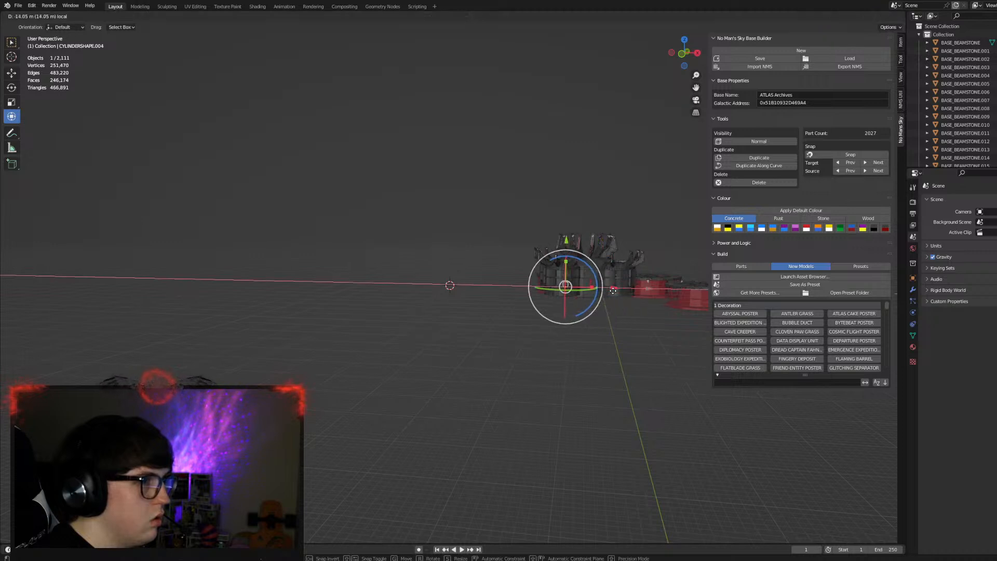
key("shift+s")
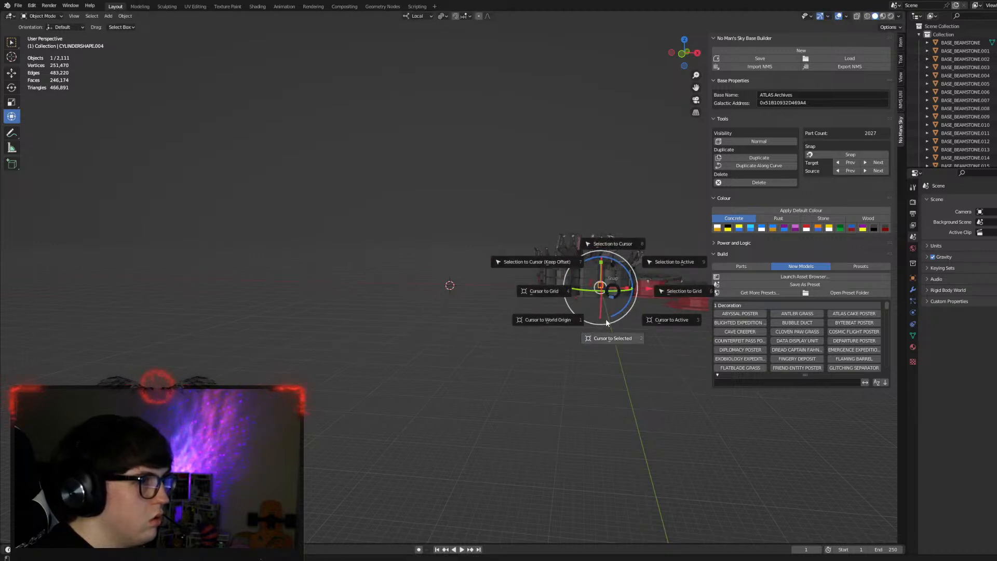
left_click(603, 244)
key("KP_Decimal")
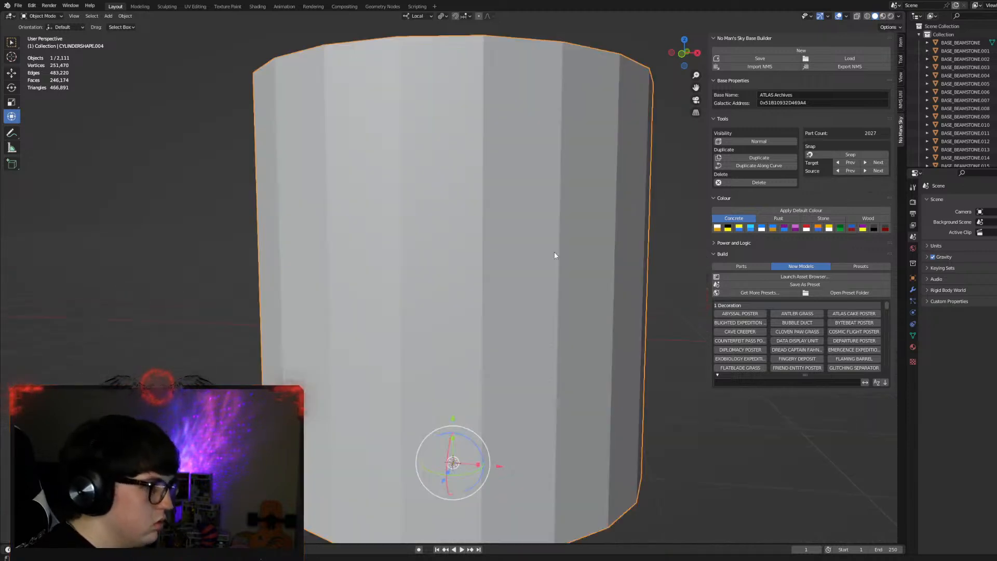
scroll(504, 287, "down", 4)
mouse_move(434, 372)
left_mouse_down()
mouse_move(440, 365)
mouse_move(445, 372)
left_mouse_up()
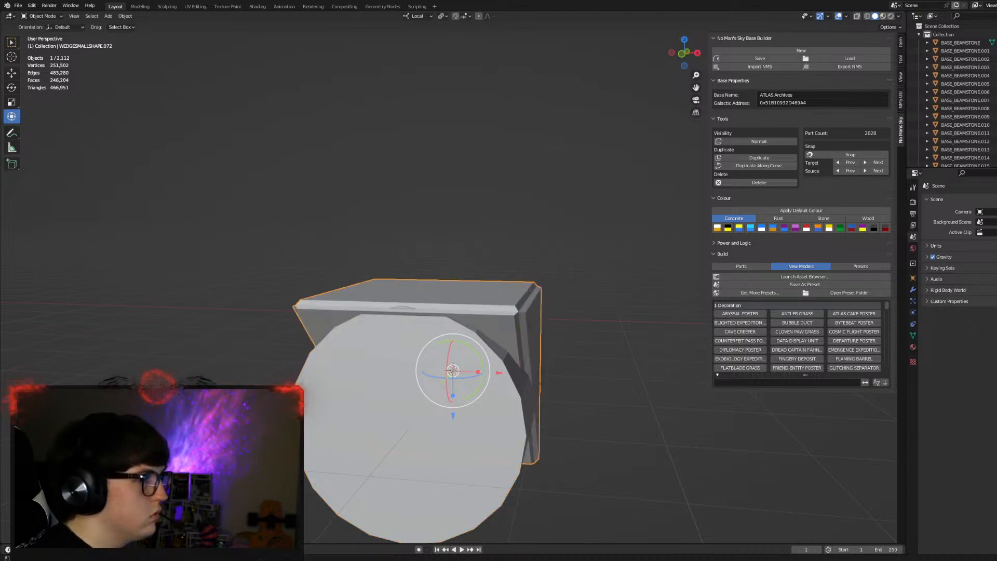
Slide the small wedge along its local Y axis to the front end of the cylinder.
middle_click_drag(475, 296, 383, 290)
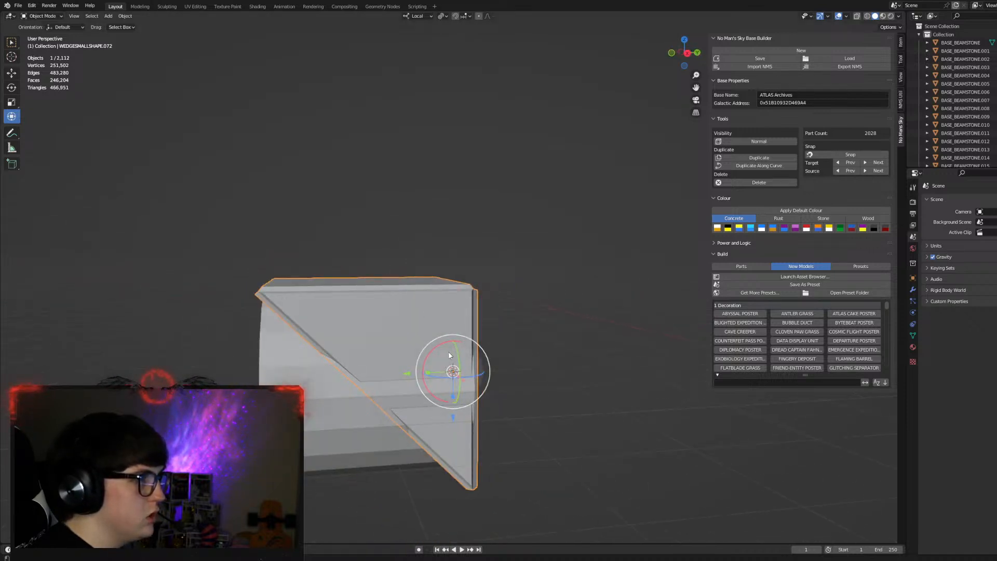
left_click_drag(445, 344, 518, 356)
type("90")
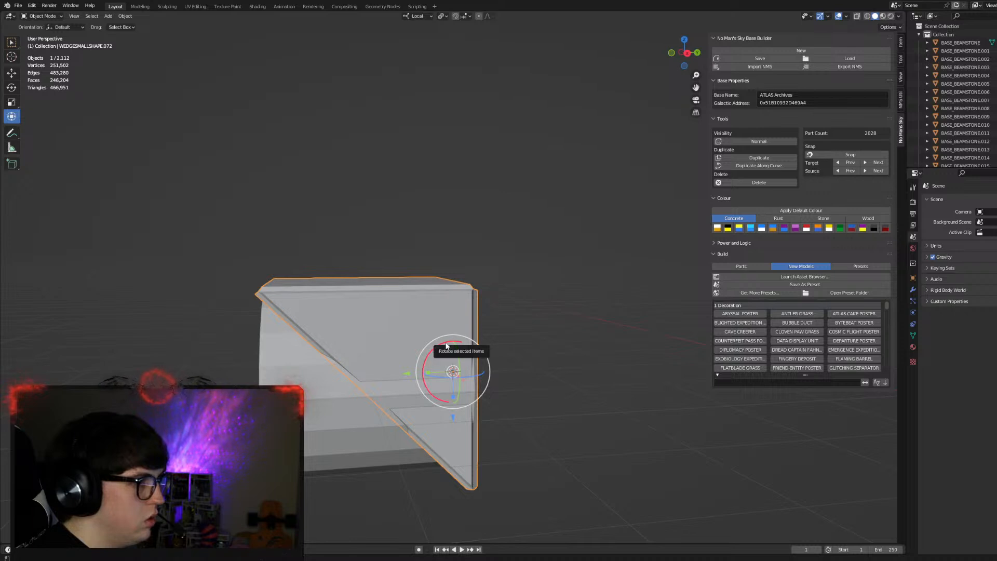
left_click_drag(405, 375, 347, 380)
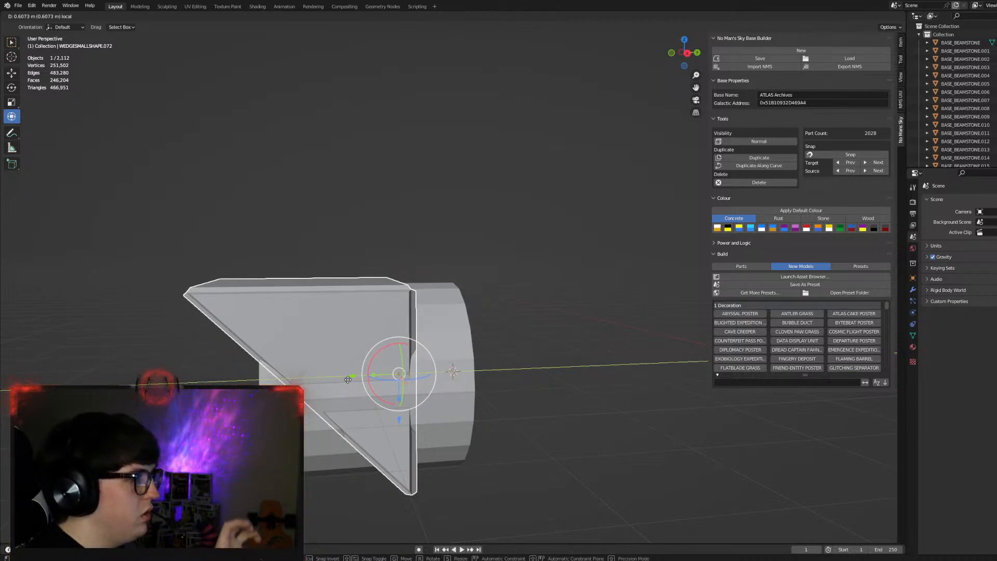
left_click_drag(348, 379, 304, 385)
middle_click_drag(344, 348, 424, 347)
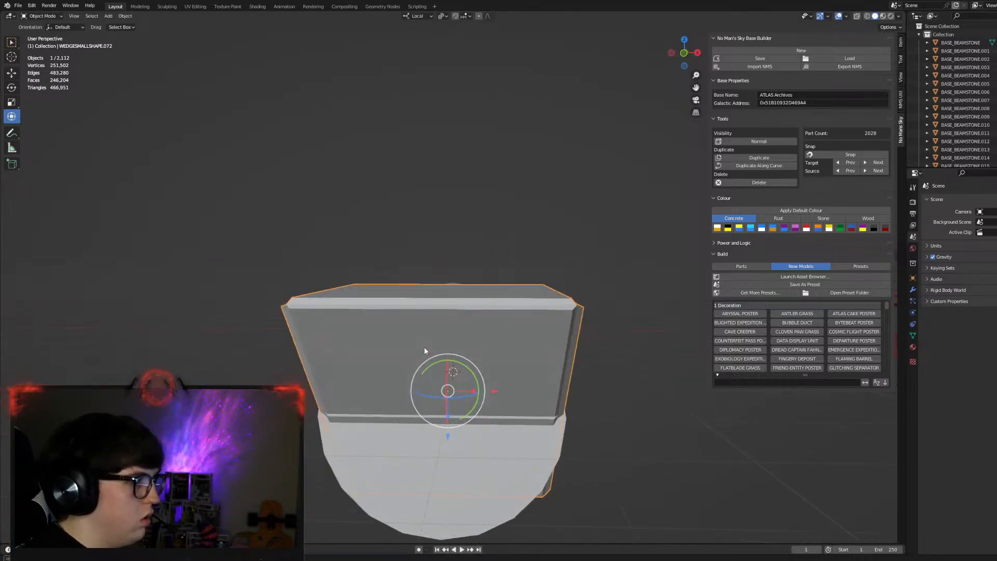
In front view, set the transform orientation to Global and the pivot point to 3D Cursor.
left_click(685, 54)
key("s")
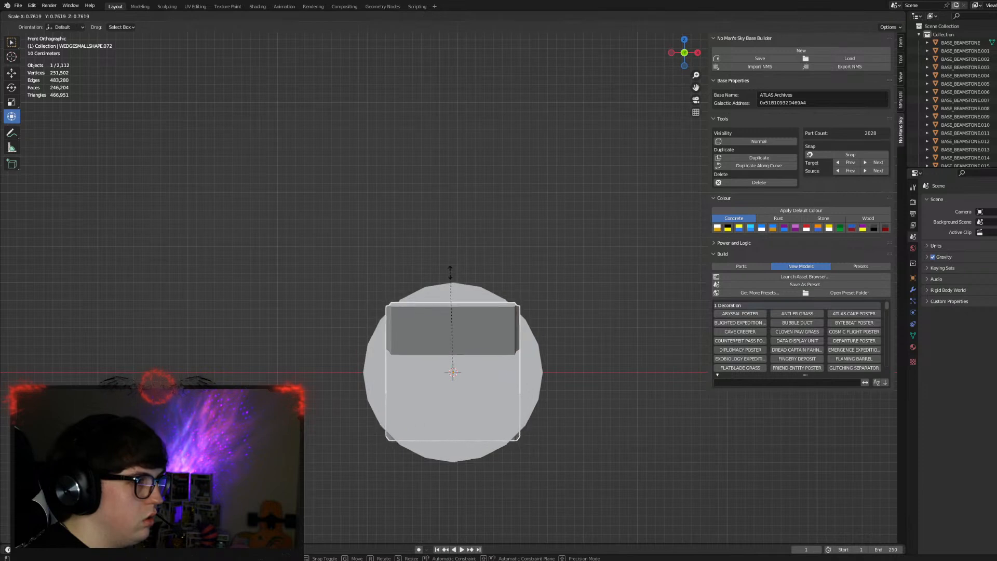
right_click(450, 275)
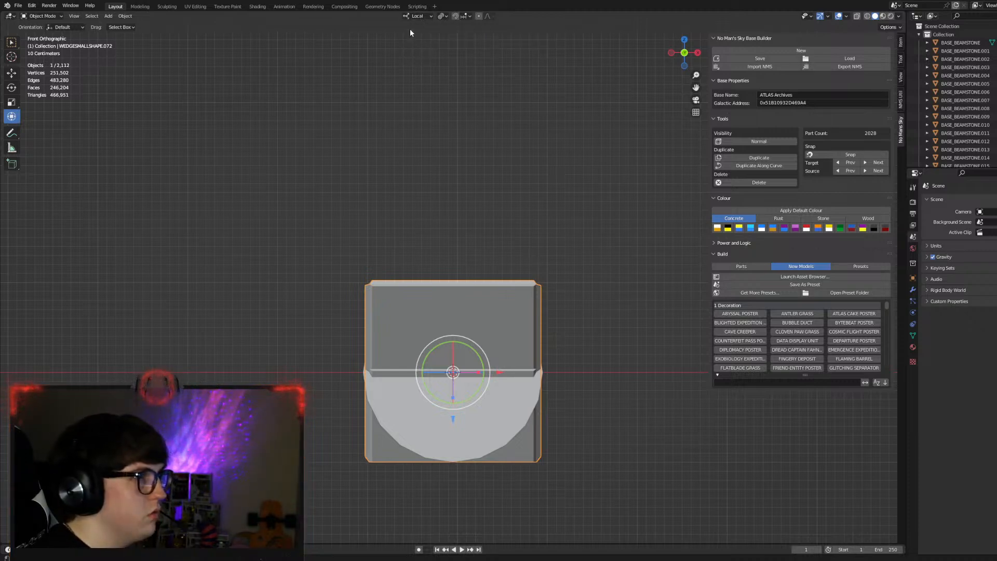
left_click(415, 17)
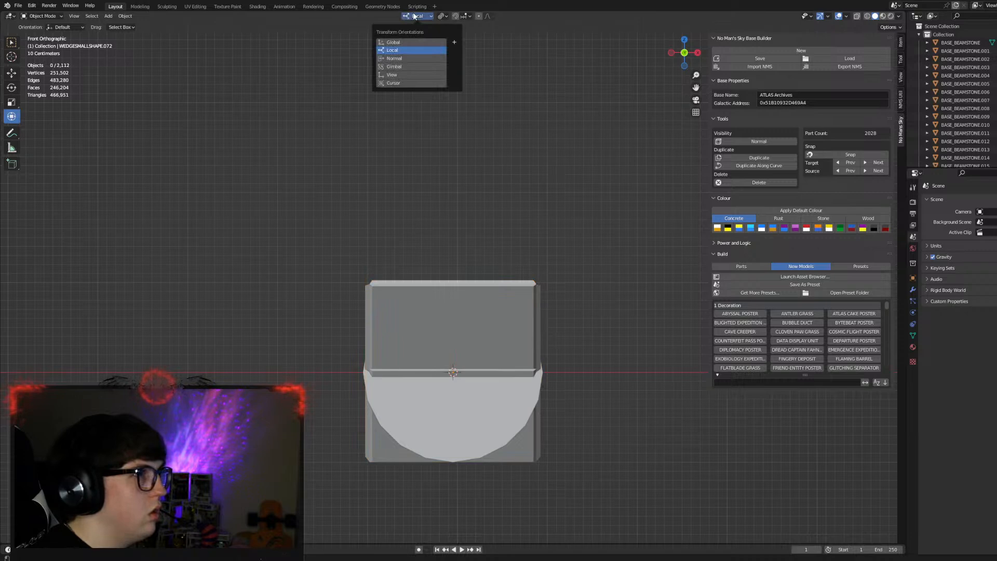
left_click(441, 16)
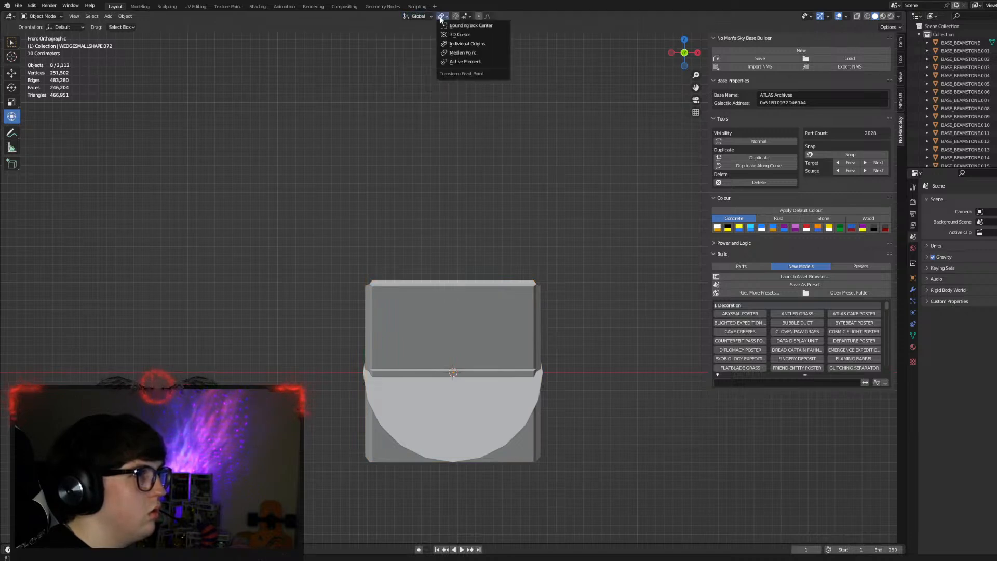
left_click(457, 32)
Paste a copy of the small wedge and rotate it 90° around the 3D cursor.
left_click(511, 318)
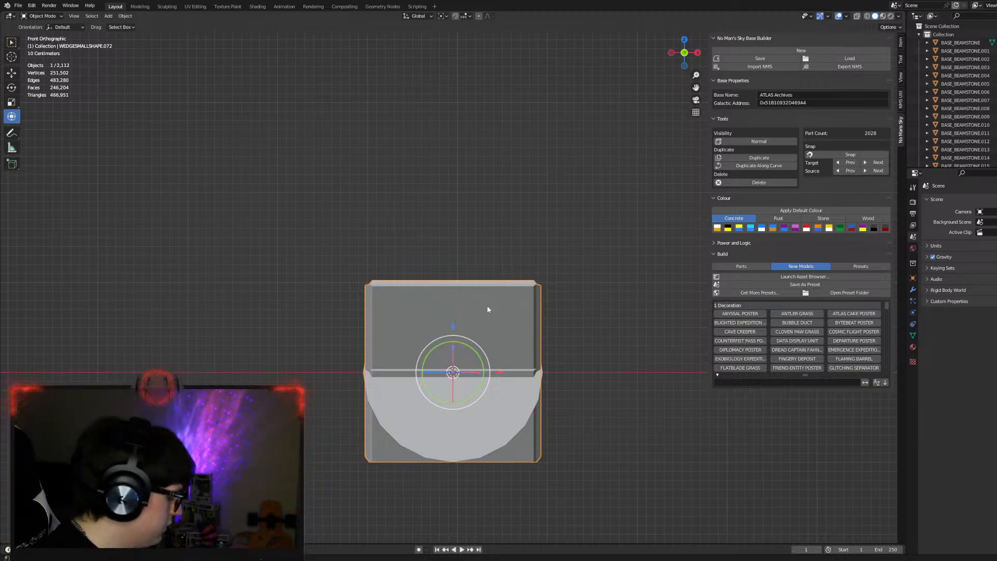
key("ctrl+v")
left_click_drag(475, 349, 482, 400)
type("90")
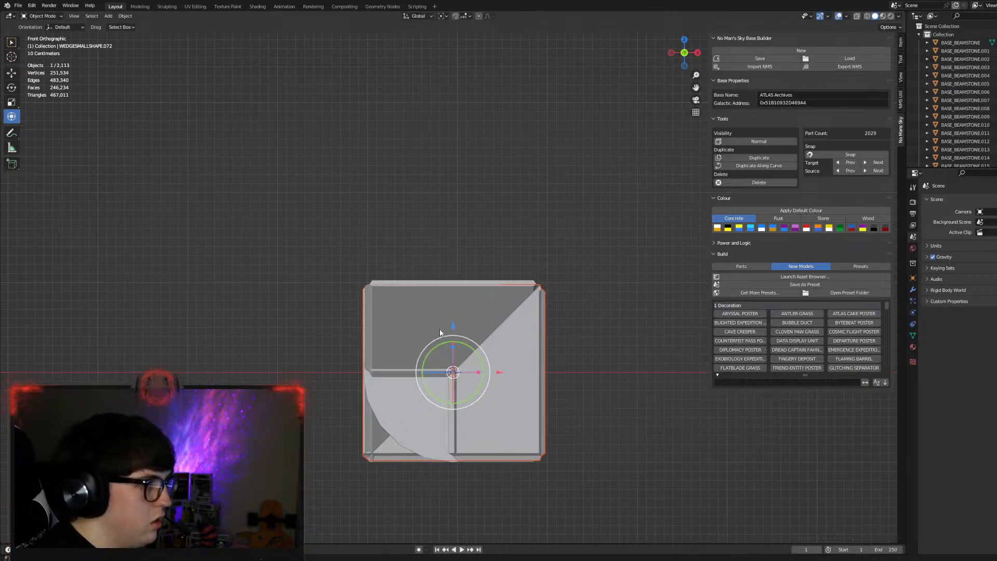
Copy and paste both wedges and rotate the copies 180° around the 3D cursor to close the square.
left_click(437, 312, "shift")
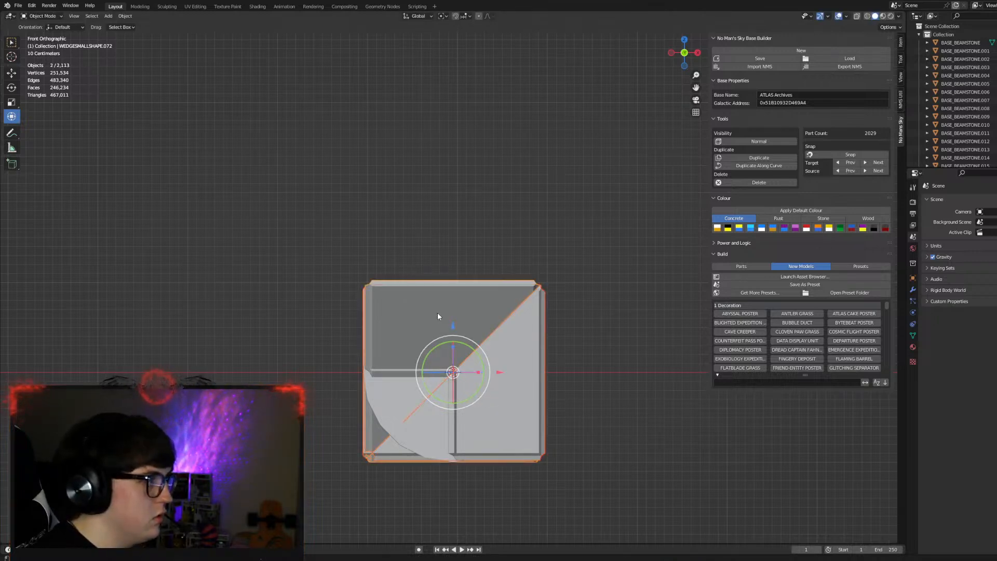
key("ctrl+c")
key("ctrl+v")
left_click_drag(475, 357, 474, 386)
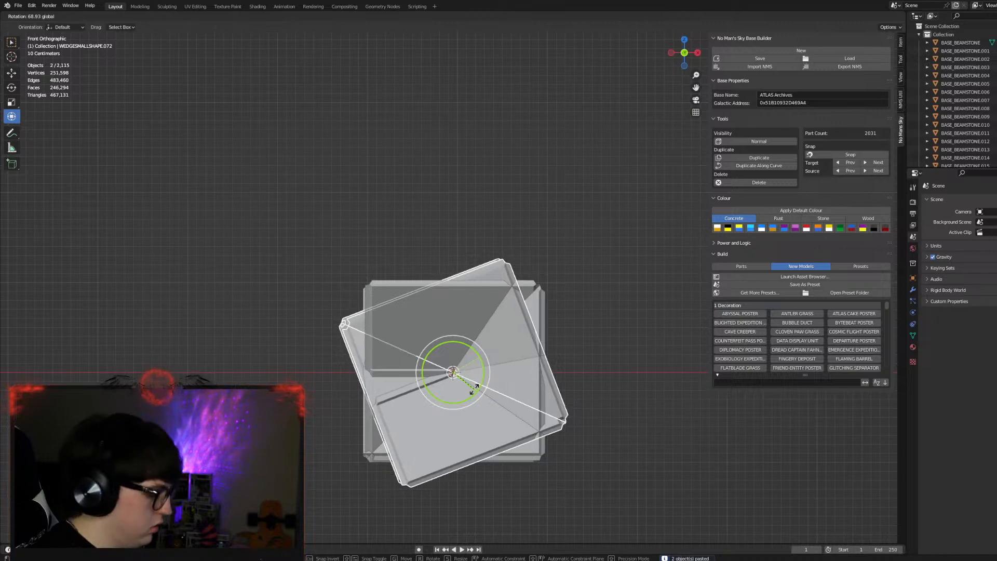
type("180")
key("Return")
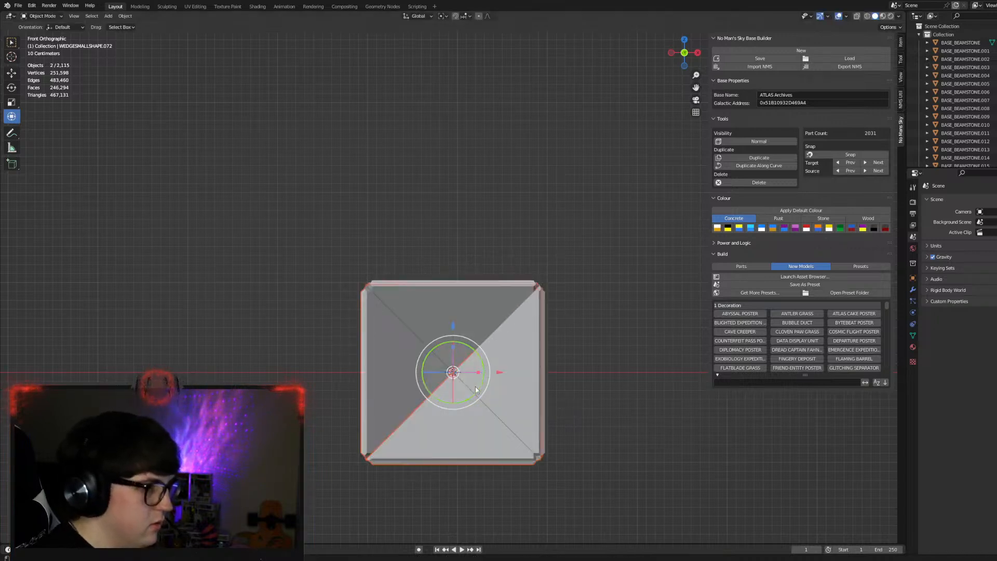
Select all four small wedges forming the square and return to the front view.
left_click(459, 326, "shift")
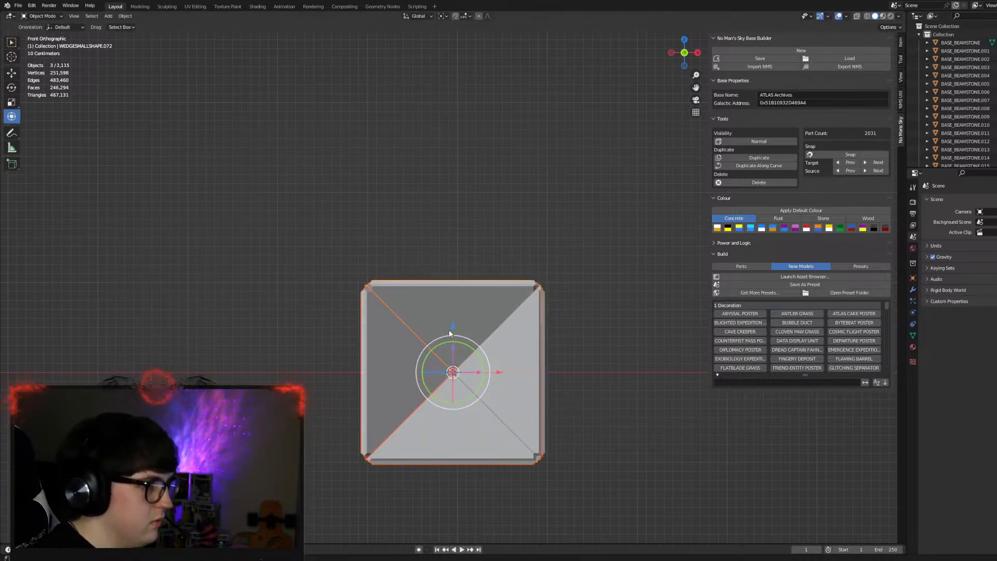
left_click(427, 349, "shift")
left_click(522, 354, "shift")
middle_click_drag(522, 348, 543, 304)
scroll(559, 312, "down", 2)
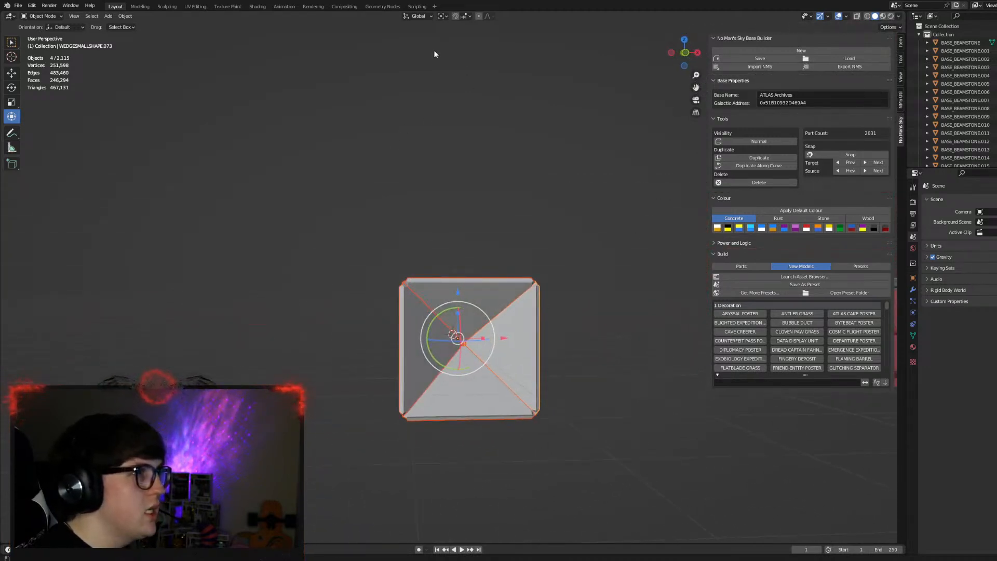
left_click(684, 52)
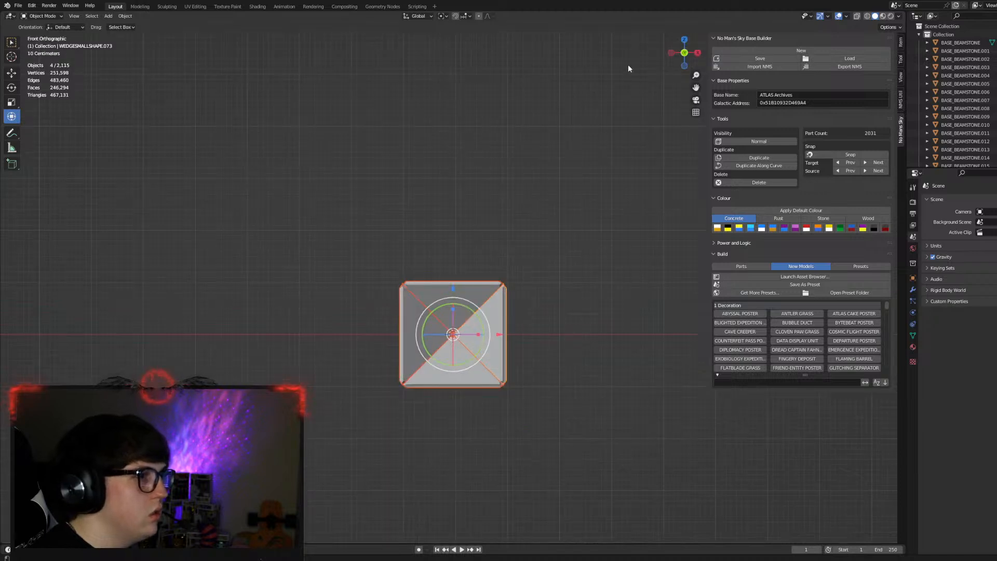
Set the transform orientation to Local and the pivot point to Individual Origins, and try scaling the four wedges.
left_click(418, 17)
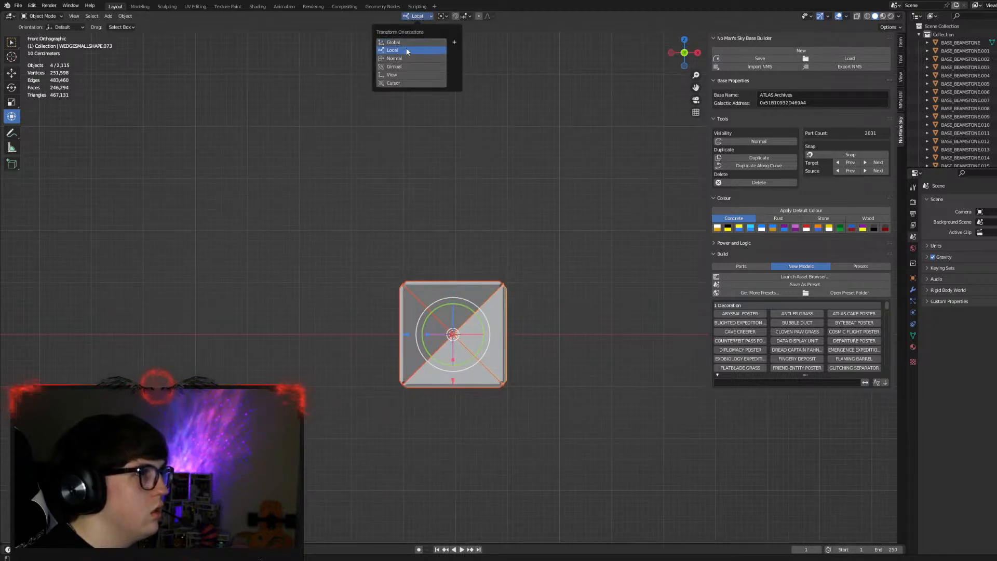
left_click(403, 44)
left_click(441, 17)
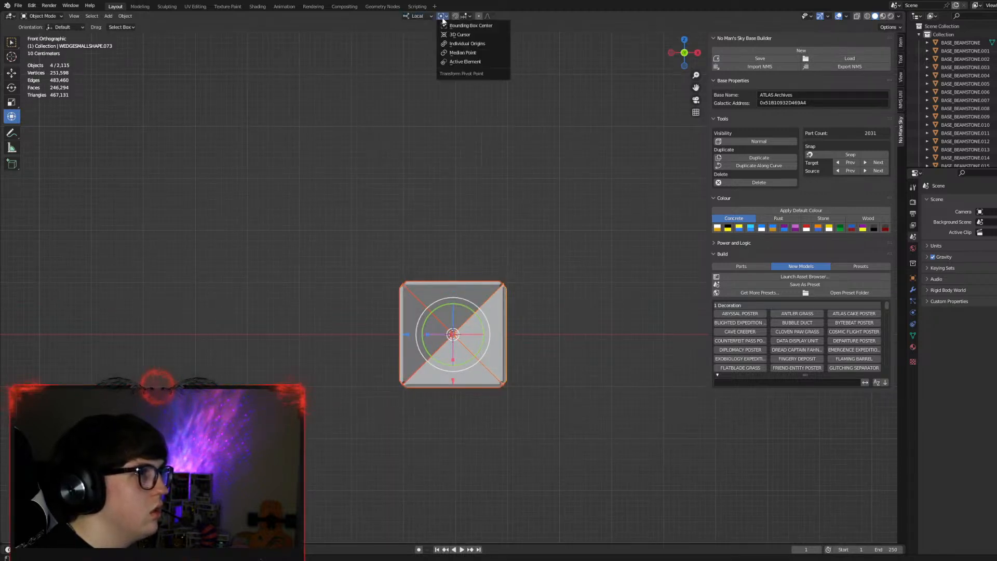
left_click(466, 43)
key("s")
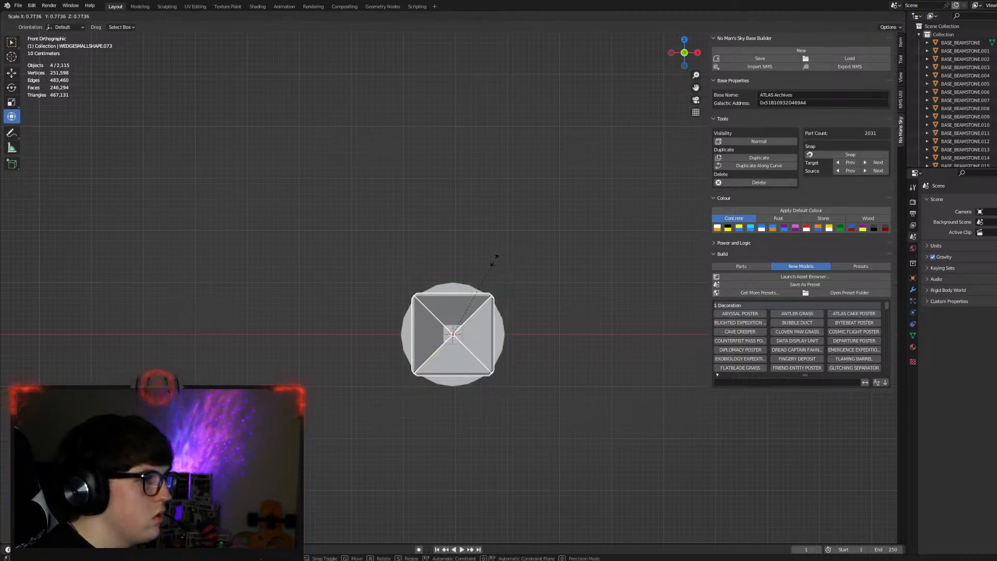
key("Escape")
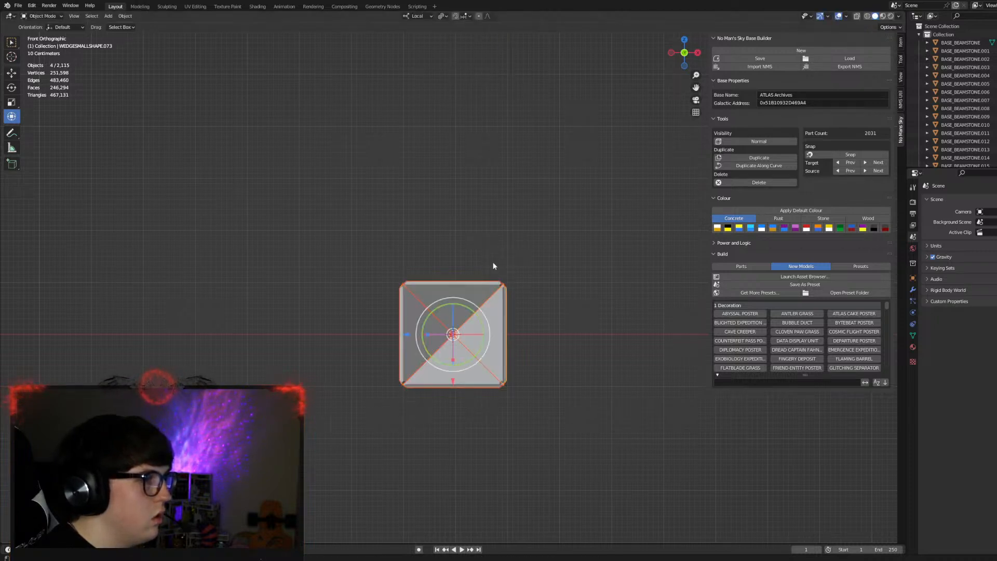
Slide the cylinder along its local Y axis further into the wedge square.
middle_click_drag(519, 256, 444, 333)
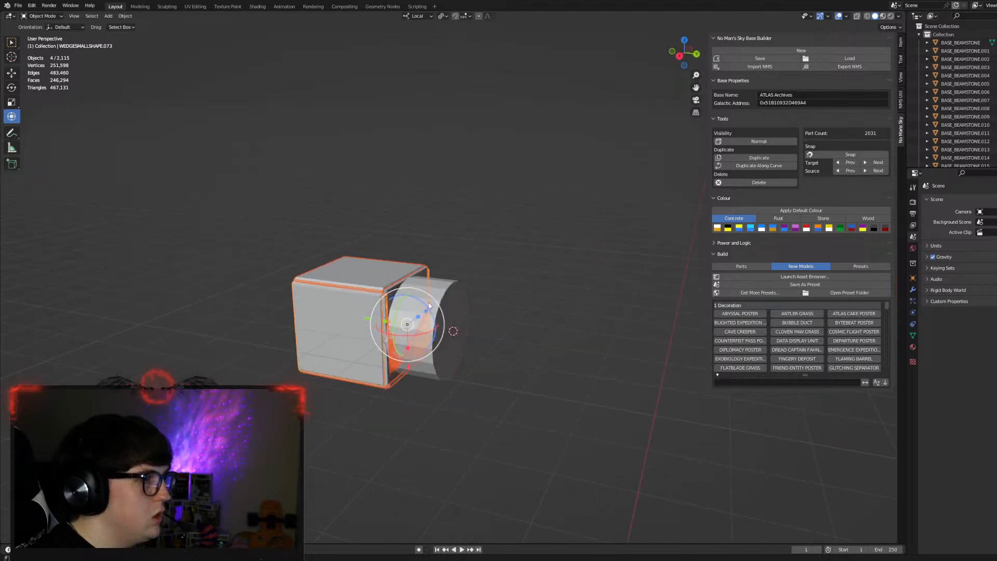
left_click(449, 341)
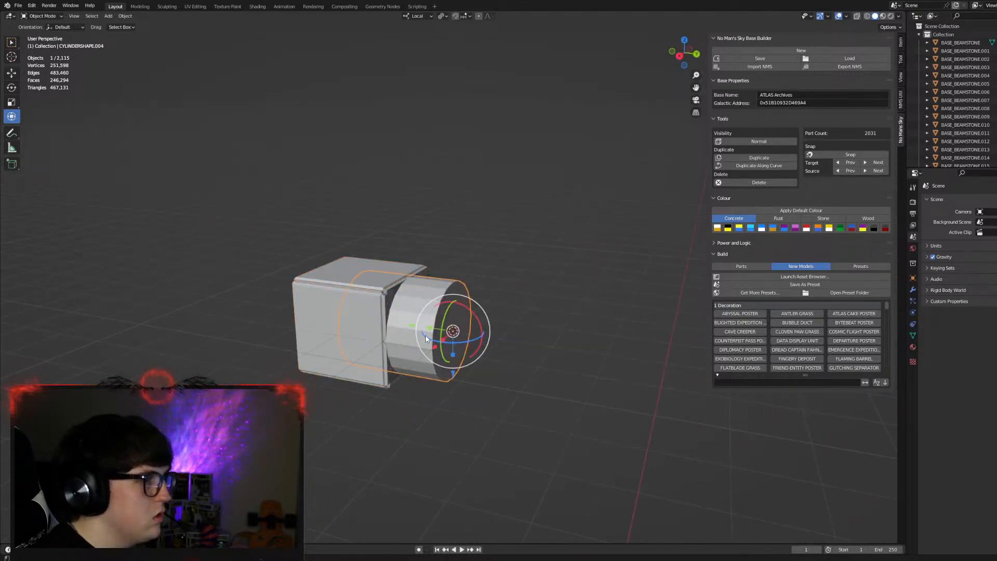
key("g")
key("y")
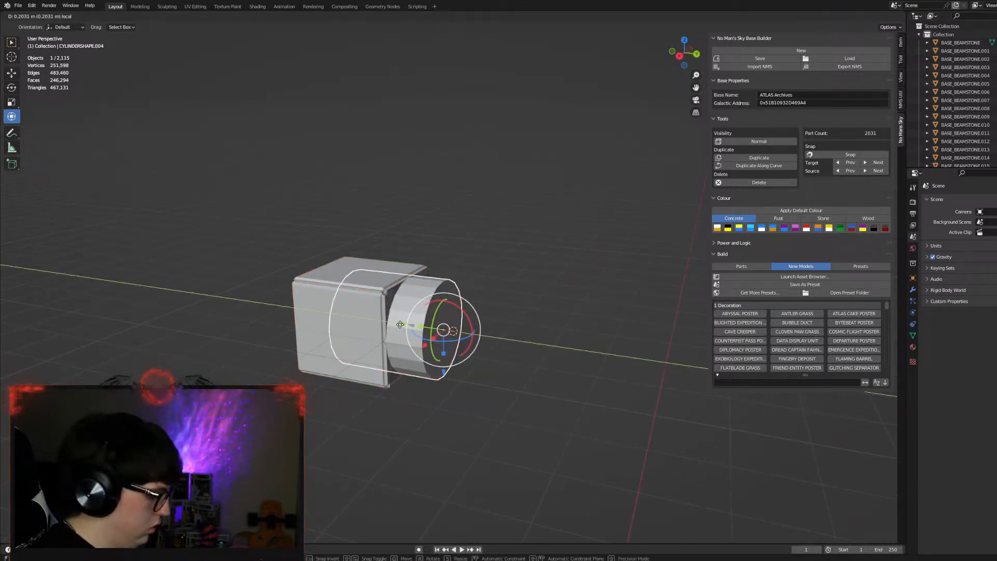
left_click(366, 325)
left_click(479, 254)
Slide the cylinder slightly back along its local Y axis so its end face sits recessed between the wedges.
middle_click_drag(500, 227, 630, 212)
left_click(488, 372)
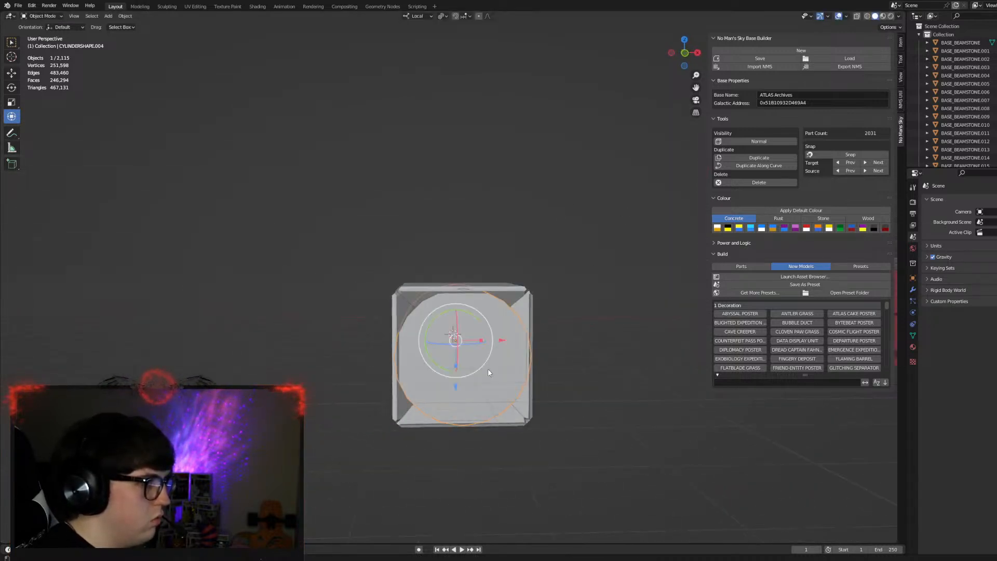
middle_click_drag(585, 296, 459, 333)
left_click_drag(358, 348, 371, 345)
left_click(492, 281)
middle_click_drag(493, 282, 561, 267)
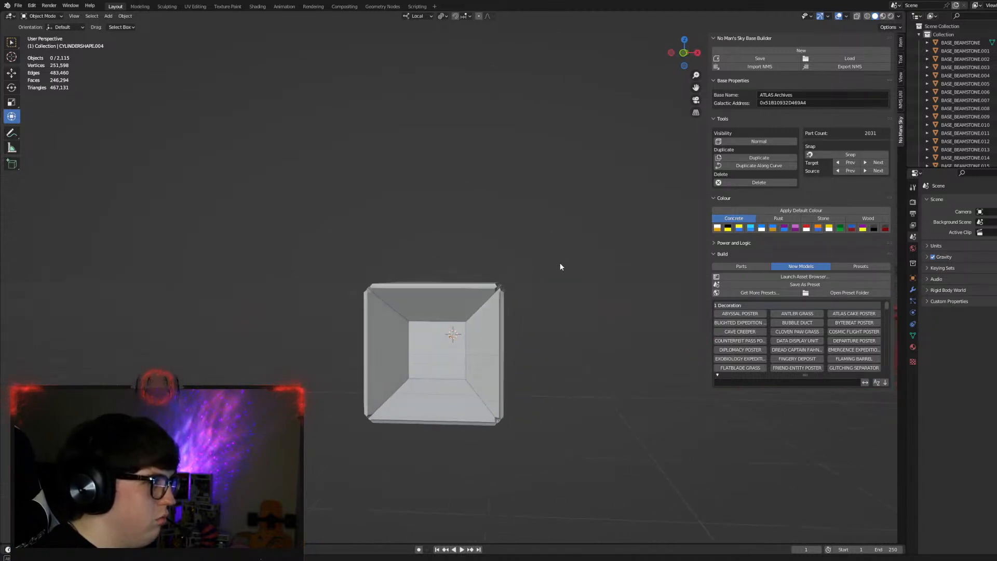
Delete the cylinder and look at the wedge square from the front.
left_click(439, 349)
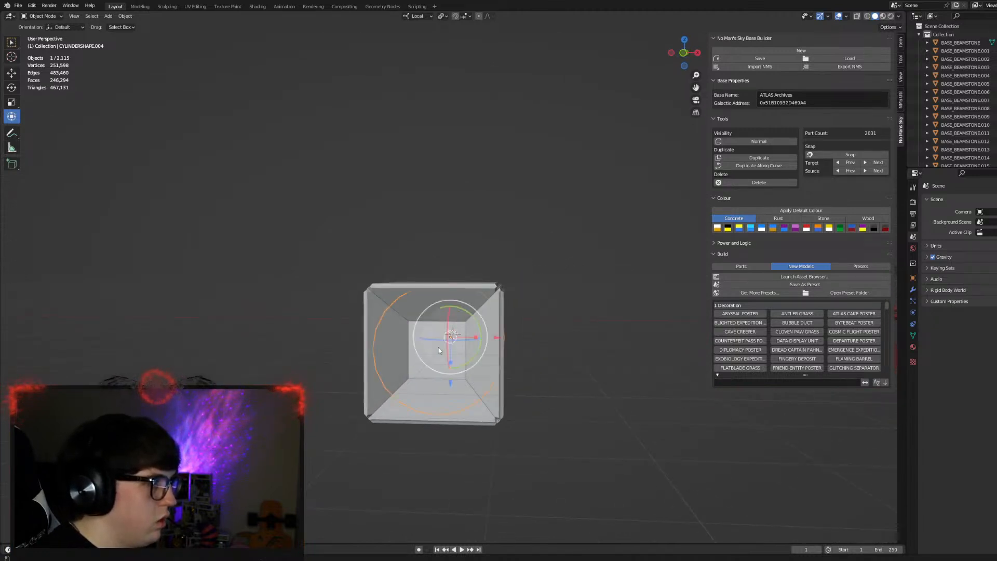
left_click(574, 315)
middle_click_drag(588, 302, 405, 315)
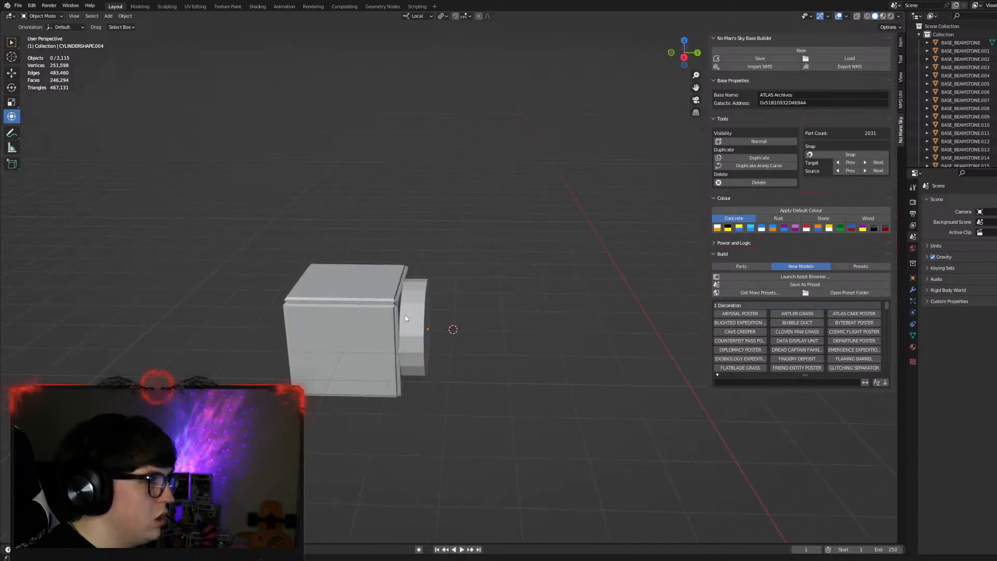
left_click(407, 316)
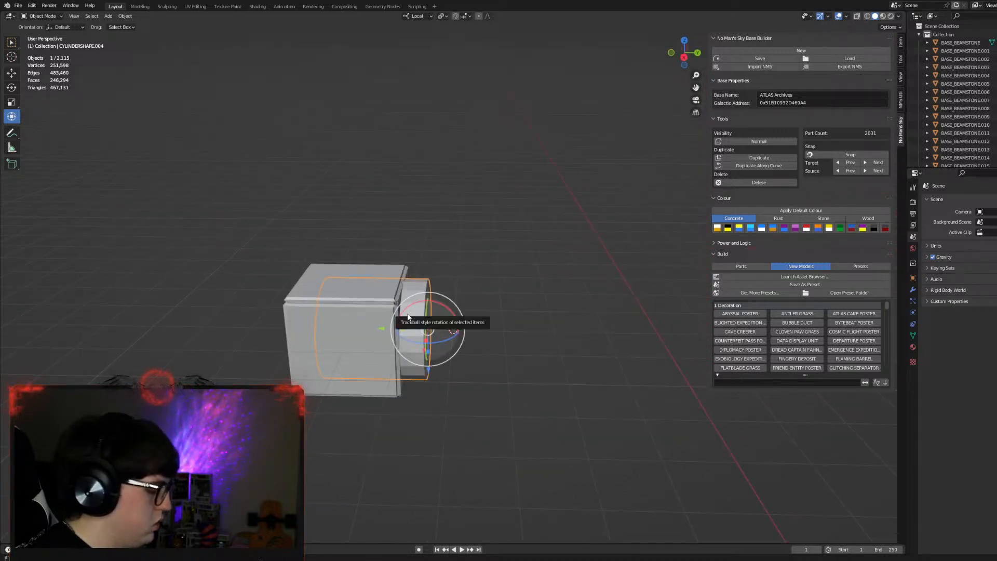
key("Delete")
middle_click_drag(422, 318, 618, 281)
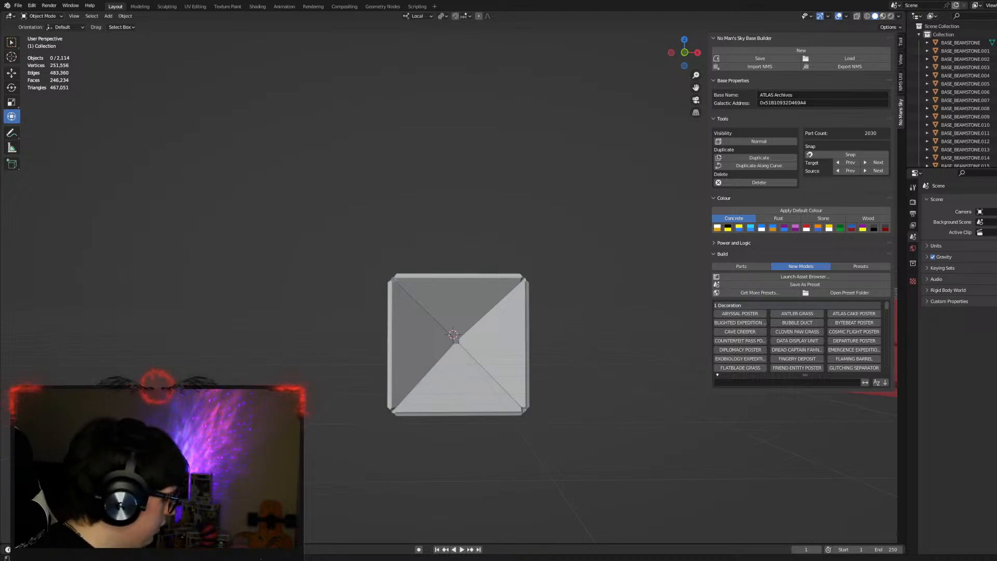
Undo the cylinder's deletion and snap a cube to the cylinder's end, switching to its next source snap point.
key("ctrl+z")
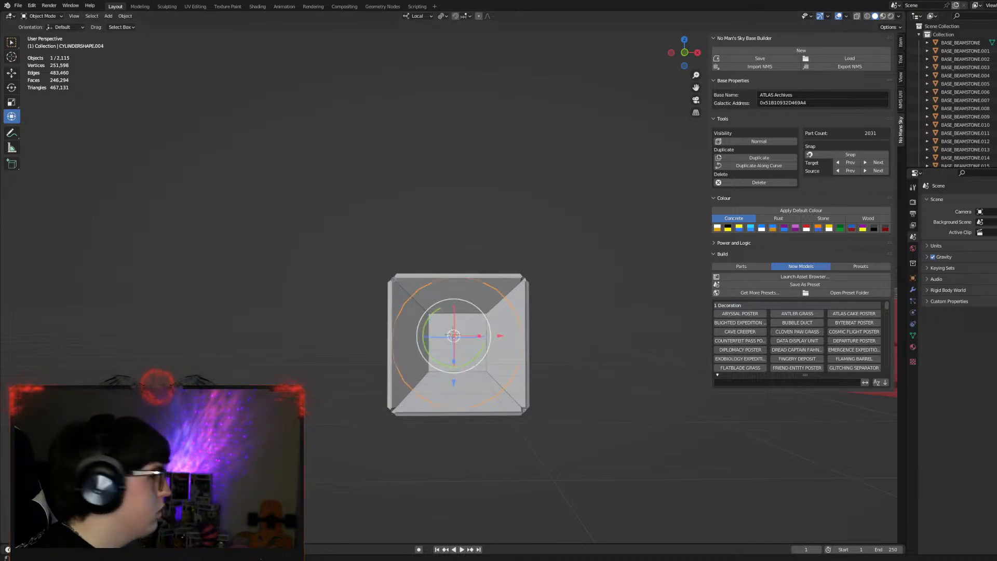
key("ctrl+z")
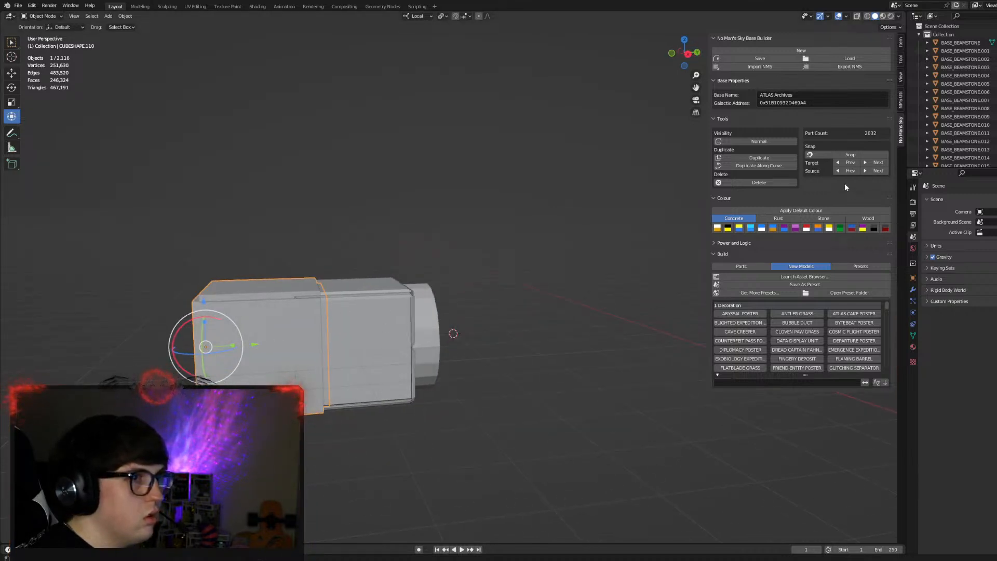
left_click(877, 171)
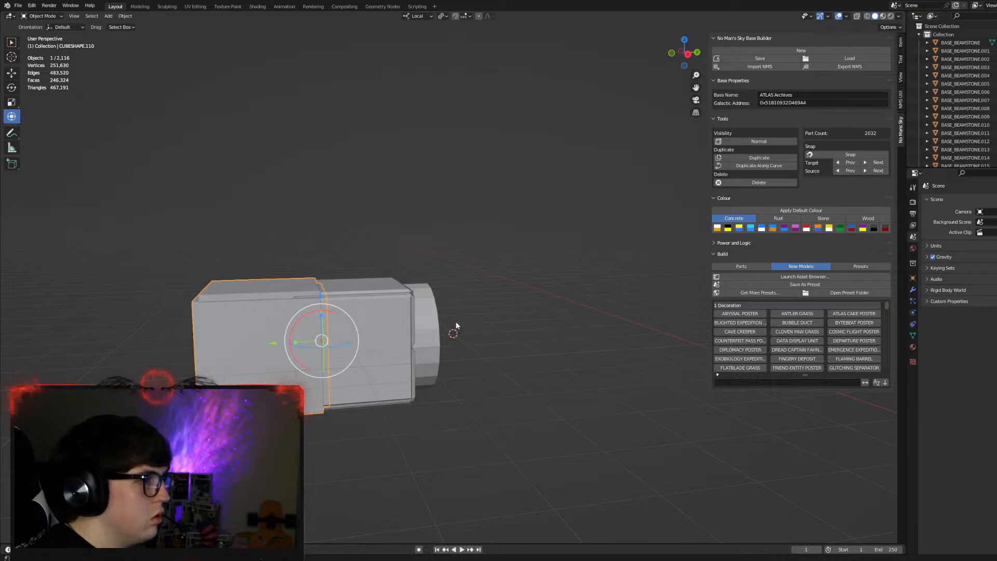
Delete the cylinder and select the cube placed against the wedges.
left_click(429, 330)
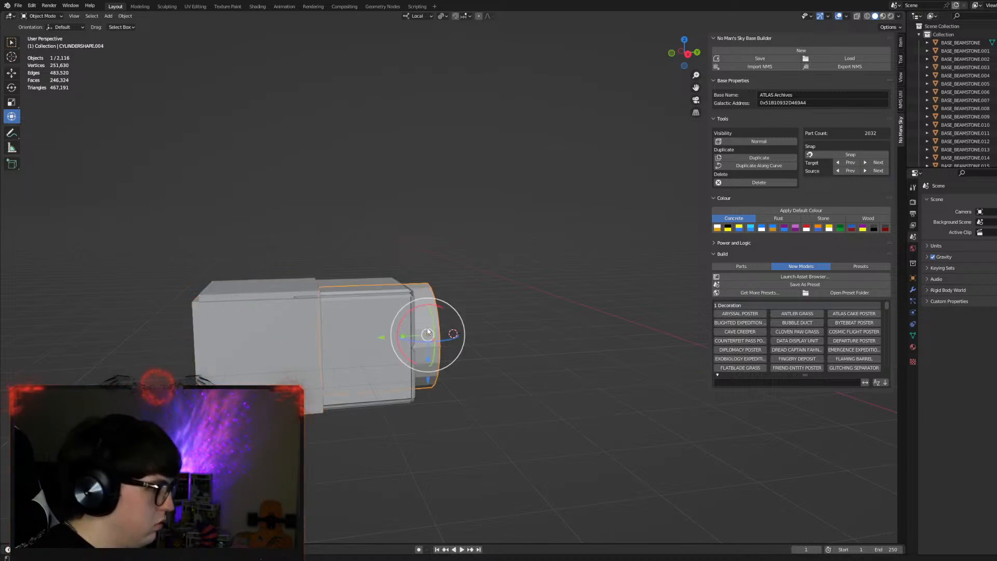
key("Delete")
left_click(266, 339)
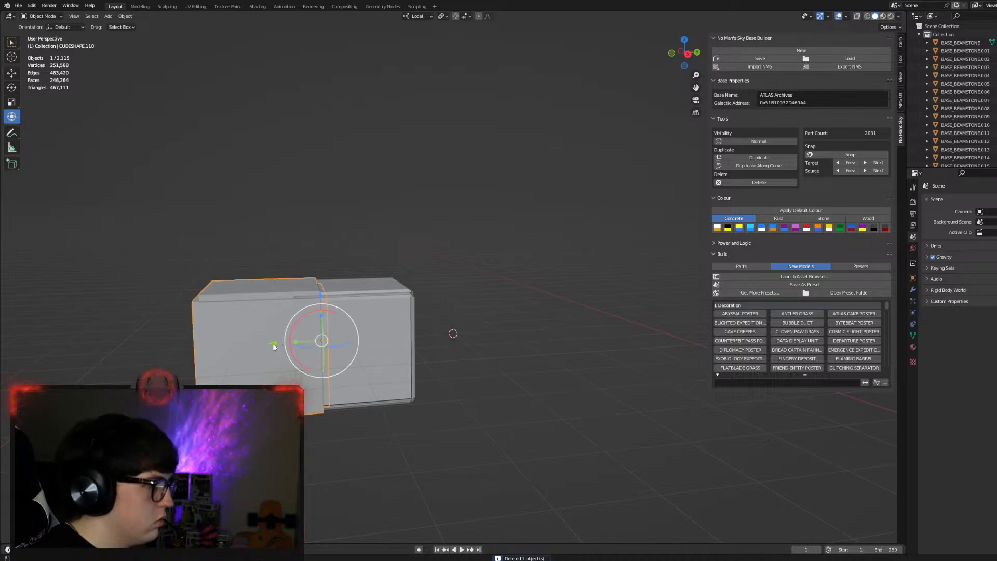
type("gx")
type("-1")
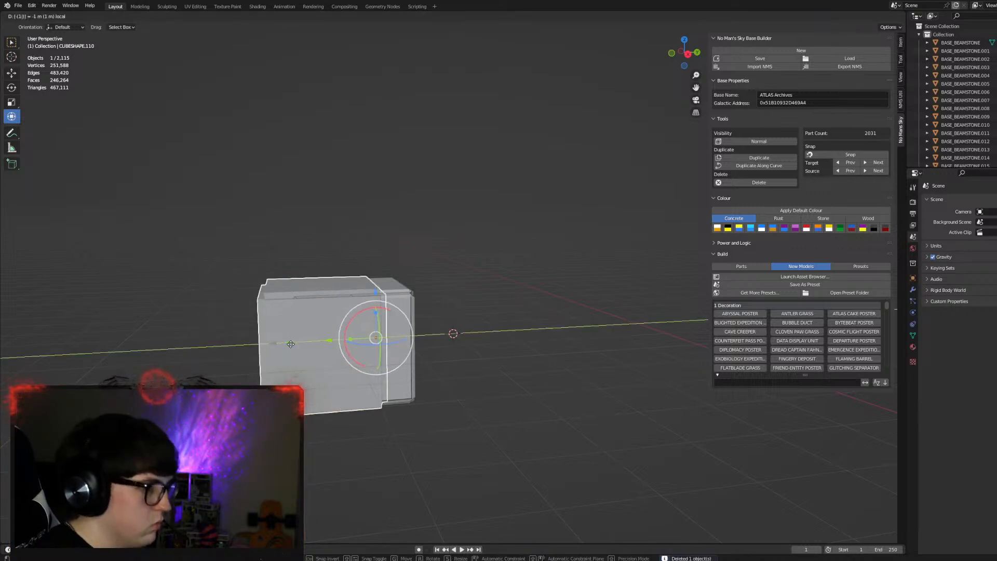
key("Return")
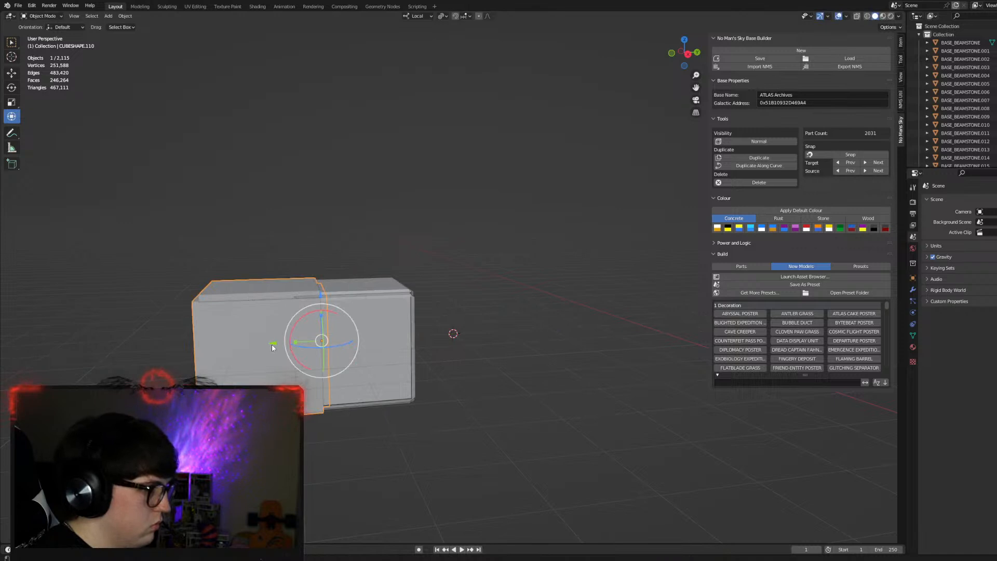
Move the cube -2 m along its local Y axis so it overlaps the wedges, and reselect it.
type("gx")
type("-2")
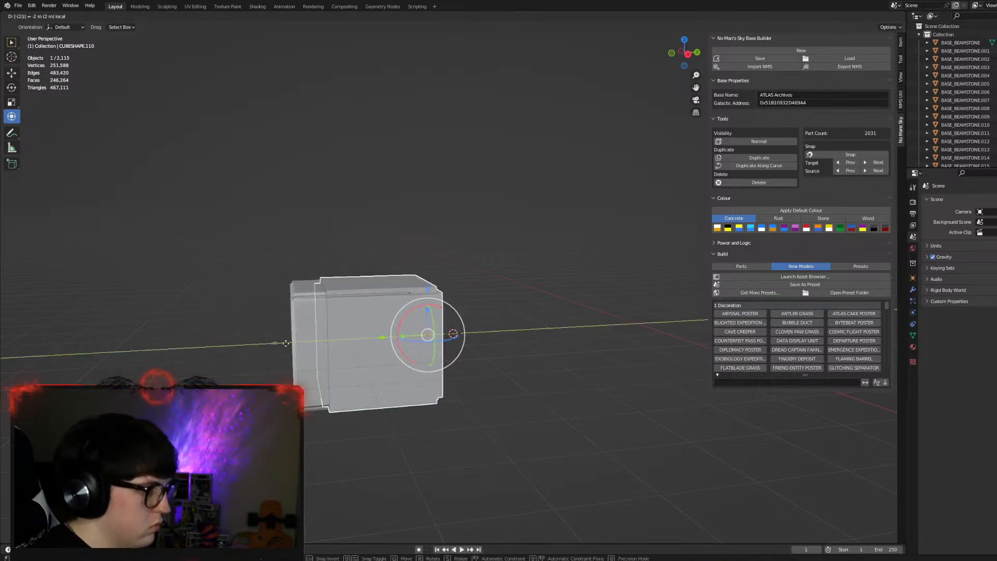
key("Return")
middle_click_drag(285, 343, 455, 307)
left_click(580, 275)
middle_click_drag(581, 276, 547, 280)
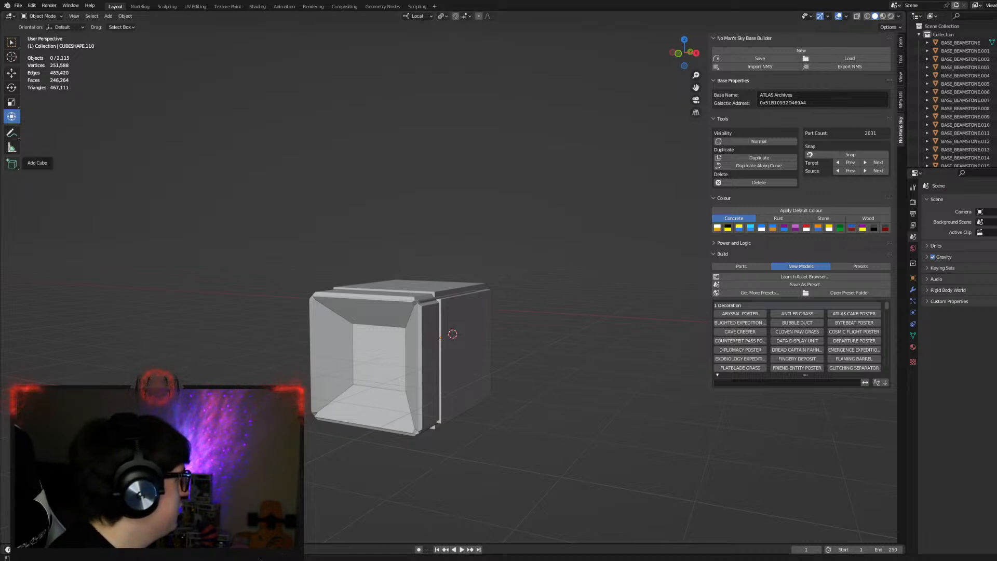
middle_click_drag(590, 283, 478, 351)
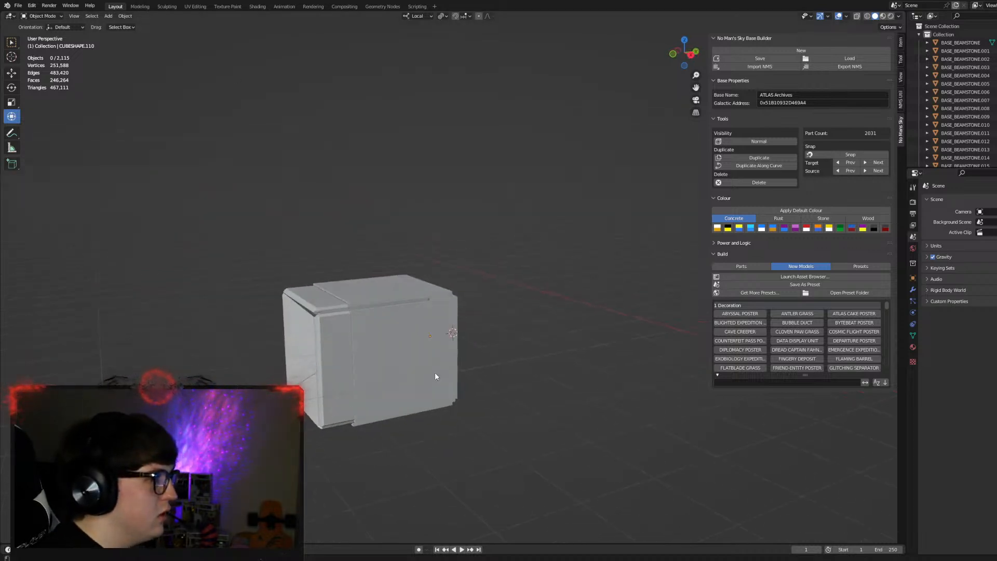
left_click(441, 355)
key("s")
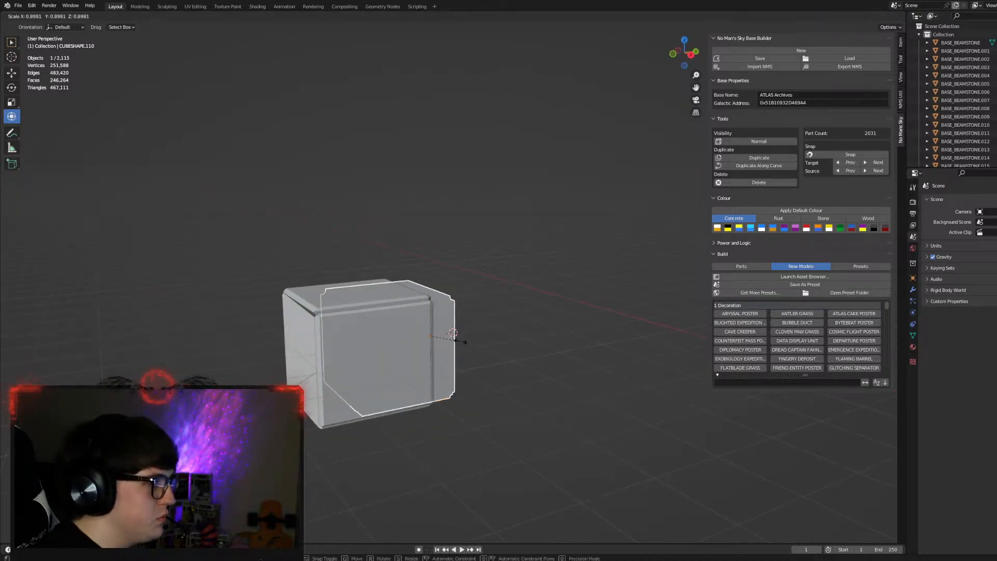
type("1.2/")
key("Escape")
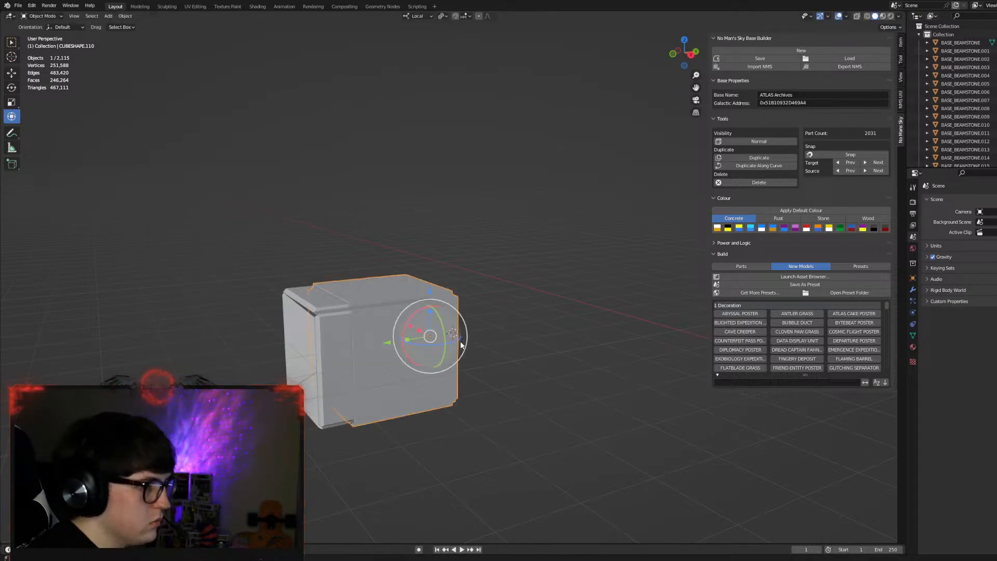
Scale the cube down uniformly by a factor of 1/1.1.
key("s")
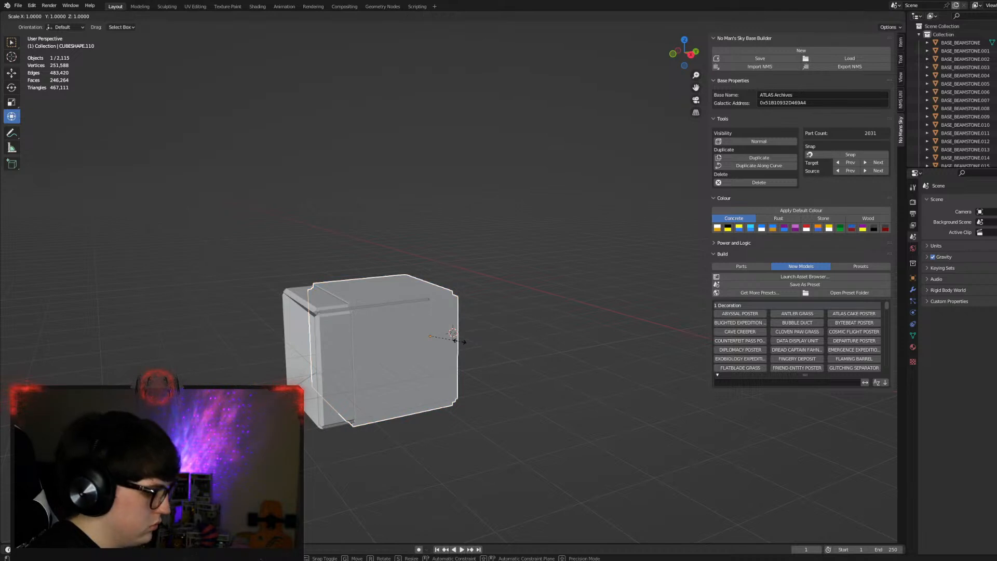
type("1.1/")
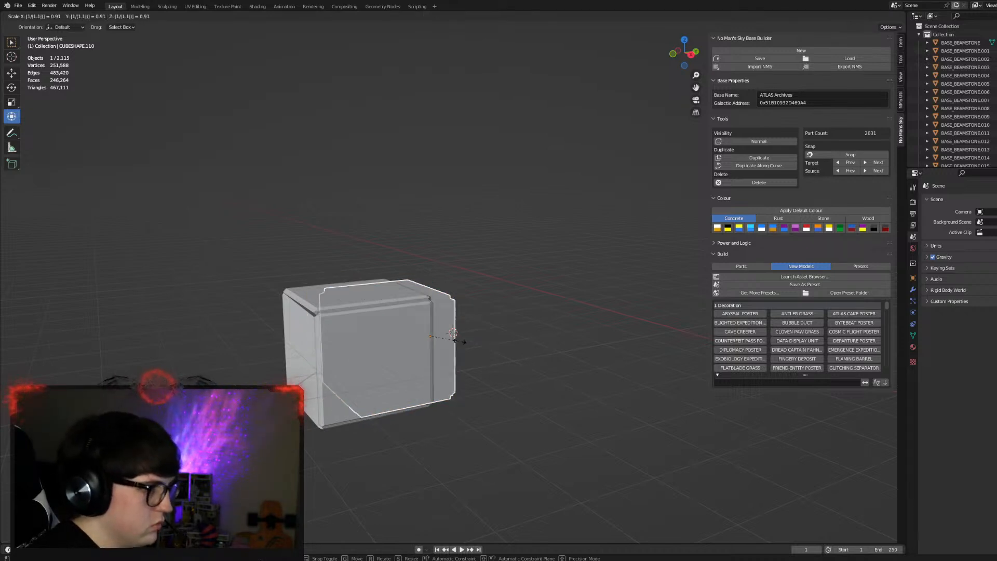
key("Return")
left_click(538, 327)
middle_click_drag(537, 331, 466, 323)
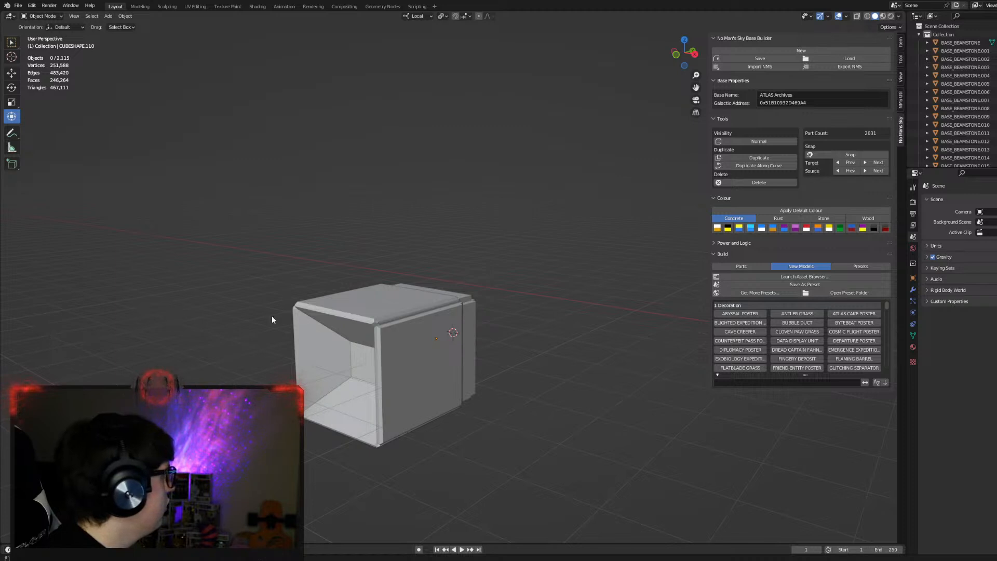
Duplicate the scaled cube twice, snapping the first copy to the next target point so the copies extend the row behind the wedges.
middle_click_drag(243, 320, 279, 350)
left_click(426, 338)
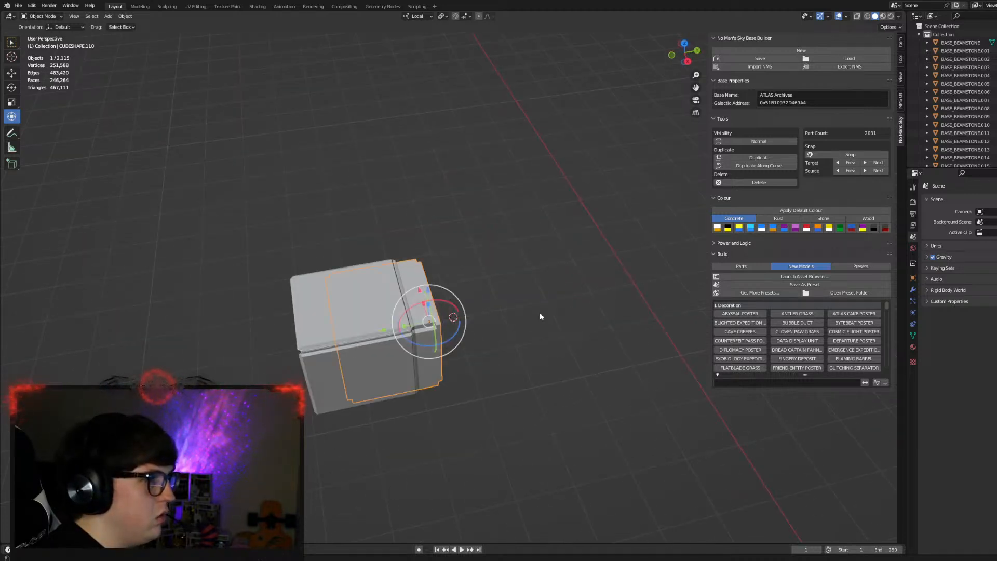
left_click(757, 158)
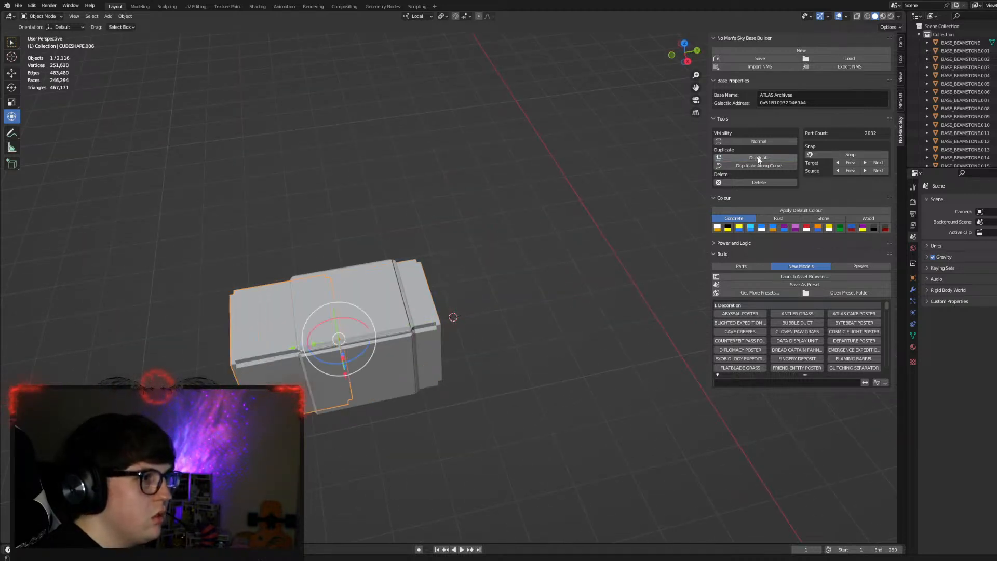
left_click(879, 162)
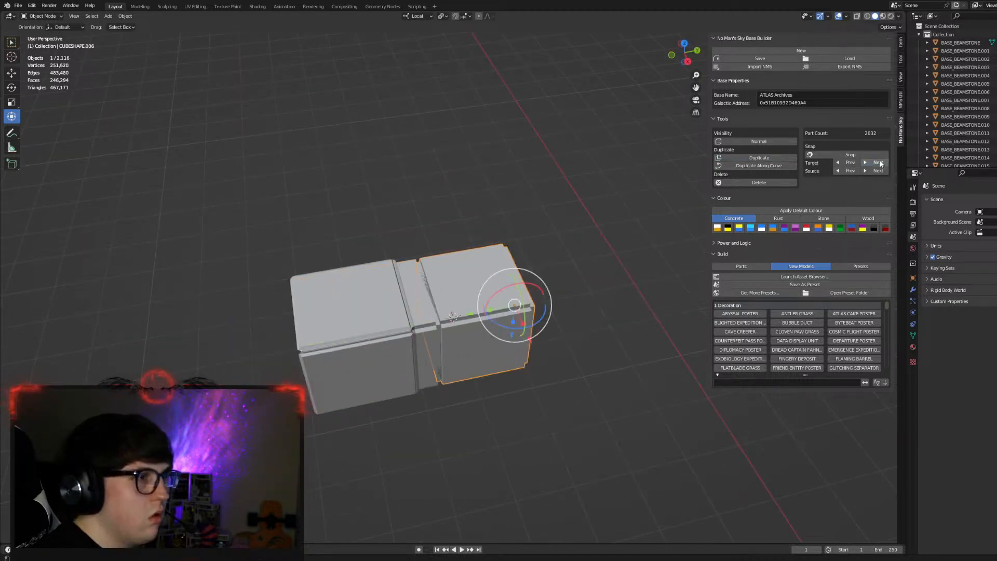
left_click(773, 158)
left_click(438, 201)
middle_click_drag(407, 295, 436, 273)
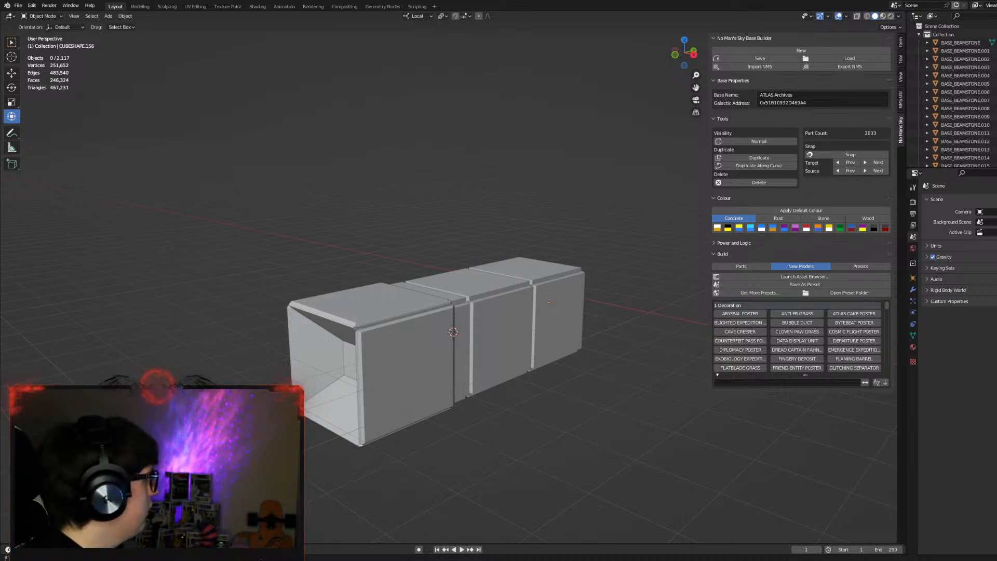
Select the middle cube of the row and place an octa cabinet at its position.
left_click(514, 340)
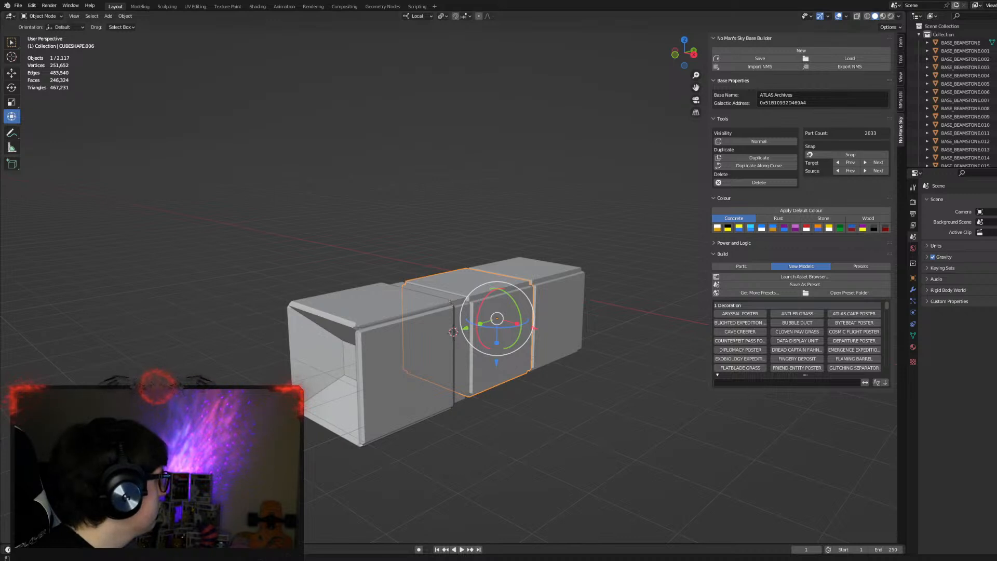
key("ctrl+z")
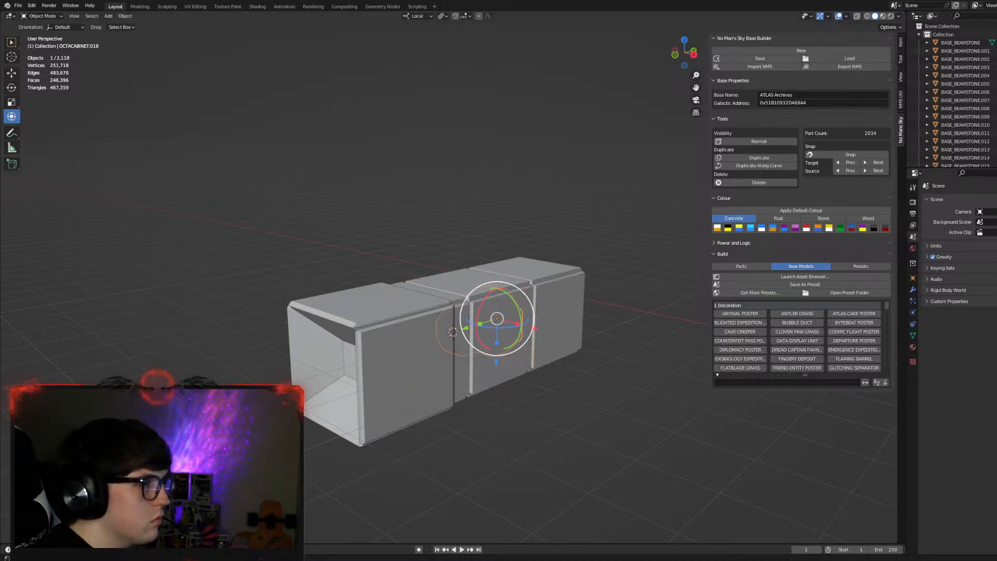
left_click_drag(497, 360, 497, 358)
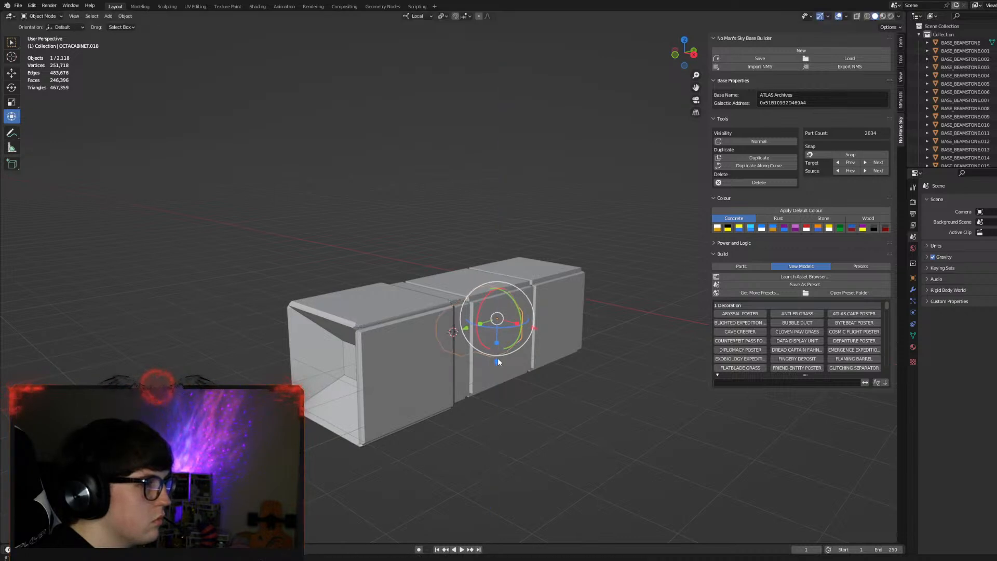
key("s")
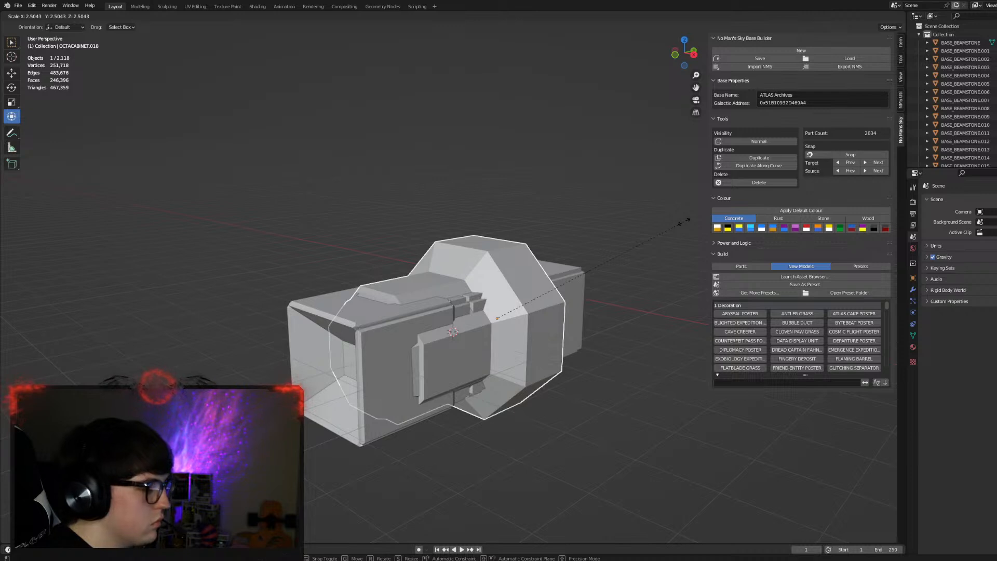
type("/2")
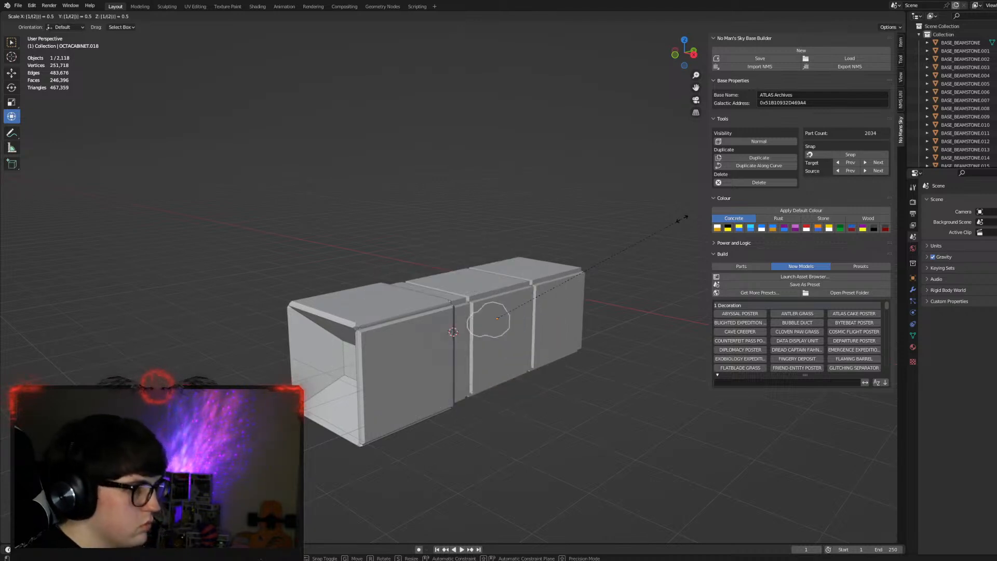
key("Escape")
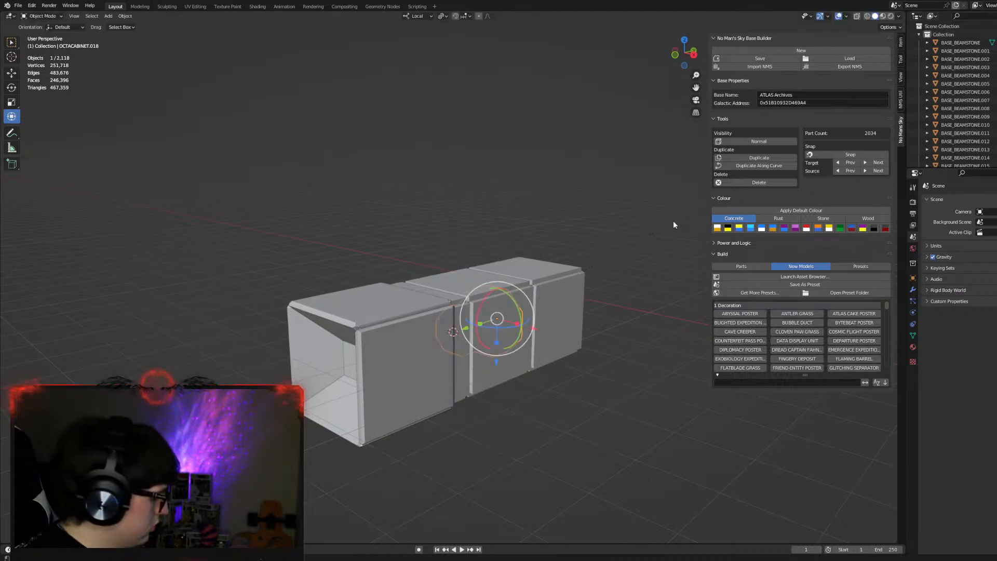
Scale the octa cabinet up uniformly by a factor of 2 and paste a copy of it in place.
type("s2")
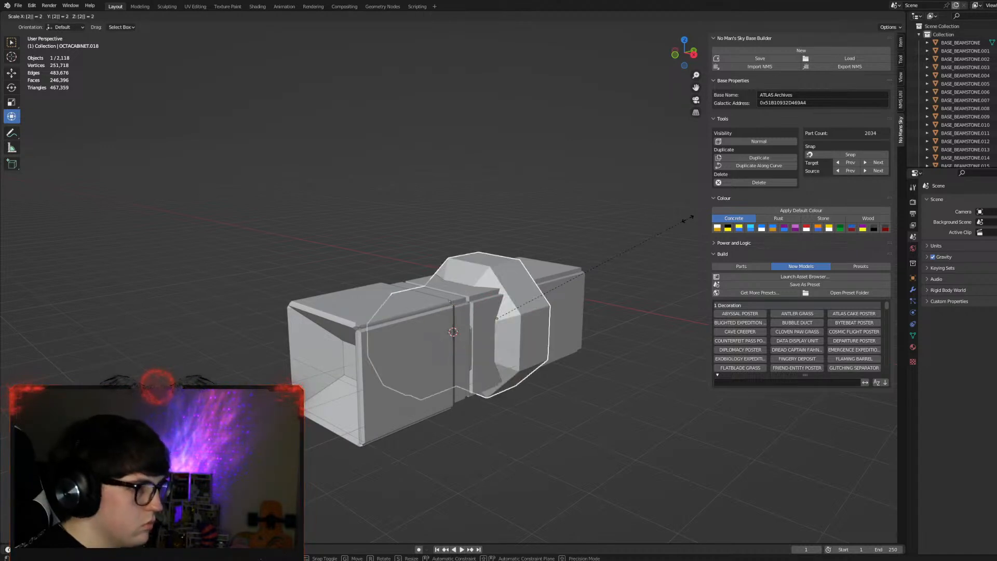
key("Return")
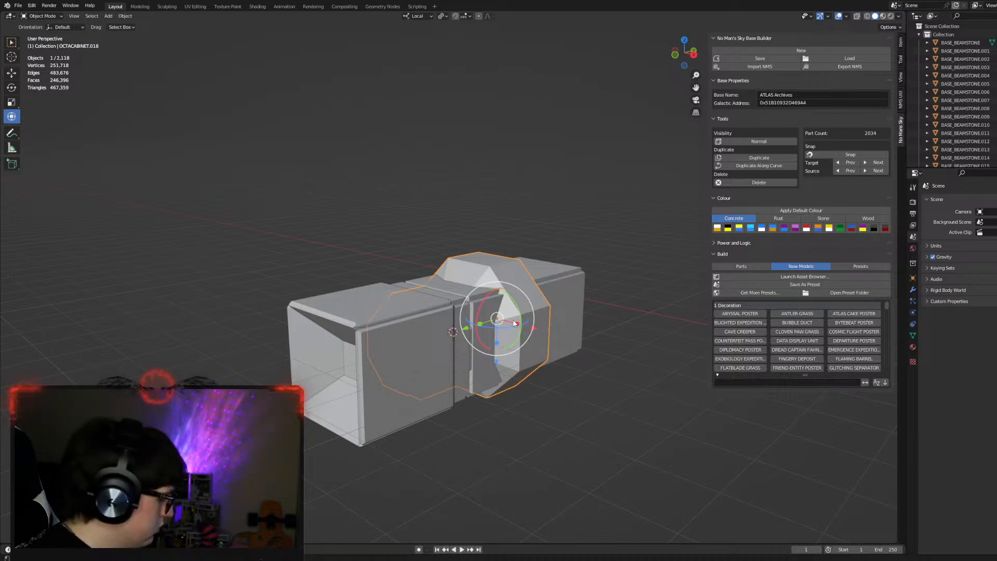
key("ctrl+c")
key("ctrl+v")
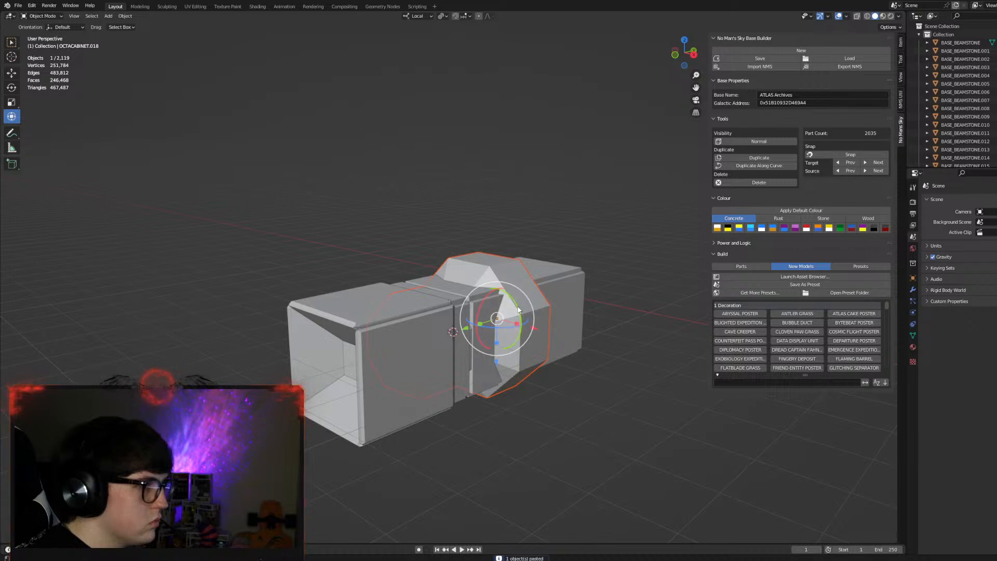
Rotate the pasted cabinet copy about its local Y axis, along its length.
left_click_drag(518, 309, 502, 291)
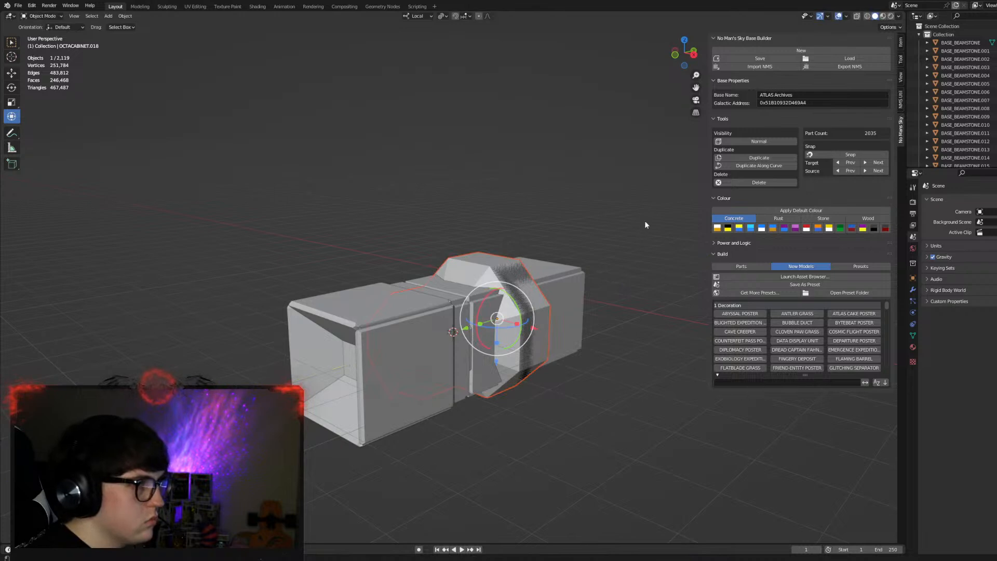
key("KP_3")
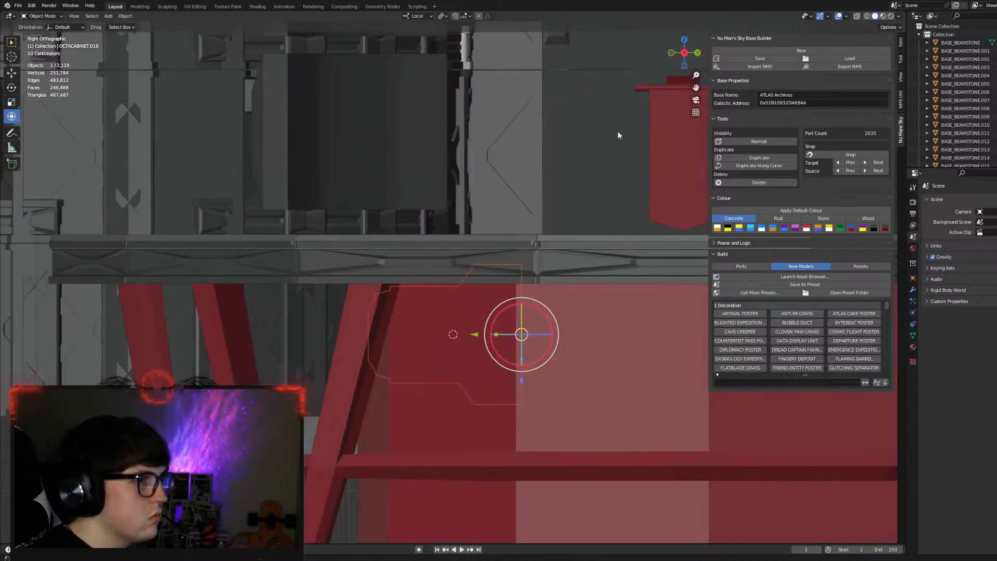
middle_click_drag(430, 288, 460, 297)
Select both overlapping cabinets, rotate them about their local Z axes so they point out to opposite sides of the cube row, and deselect them.
left_click_drag(453, 209, 528, 272)
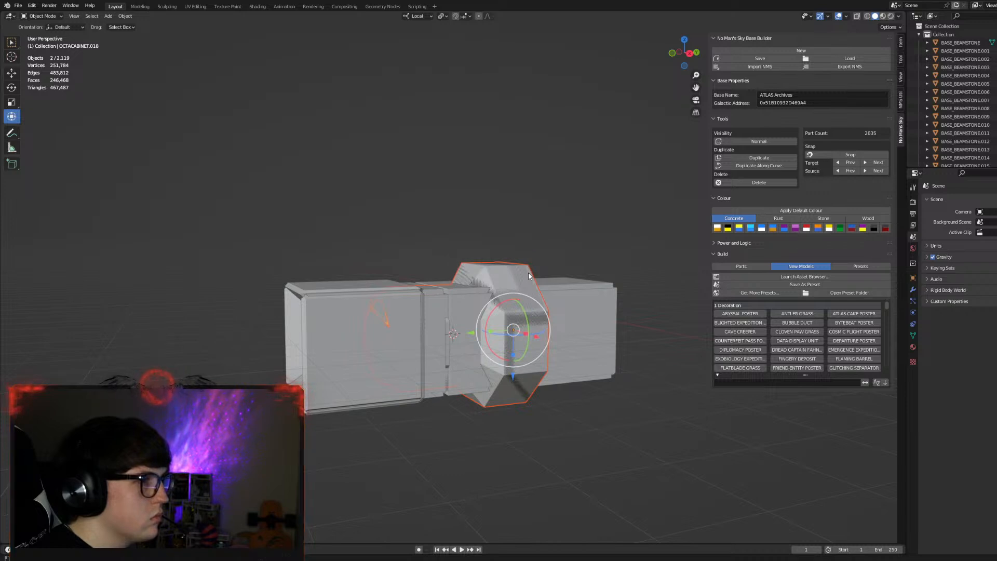
middle_click_drag(501, 269, 524, 273)
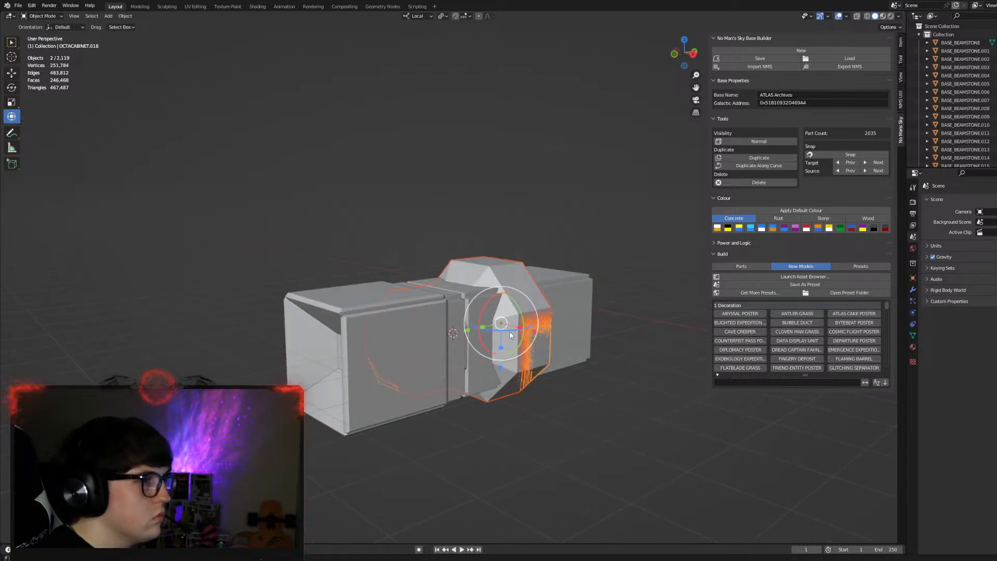
left_click_drag(505, 327, 532, 282)
left_click(603, 191)
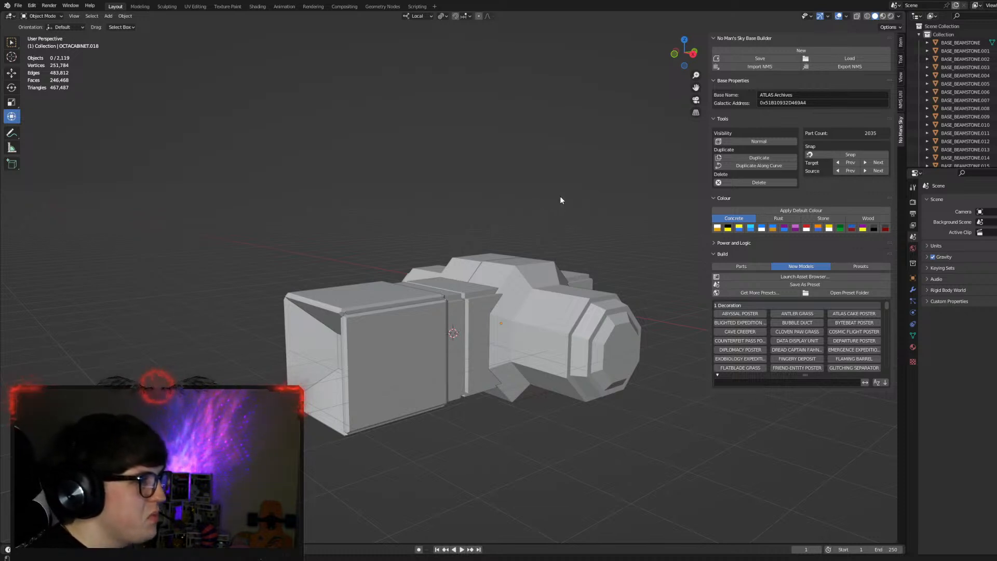
Select both cabinets and move them 1 m outward along their local Y axes, to either side of the cubes.
scroll(548, 211, "down", 2)
middle_click_drag(548, 211, 596, 279)
scroll(605, 258, "up", 4)
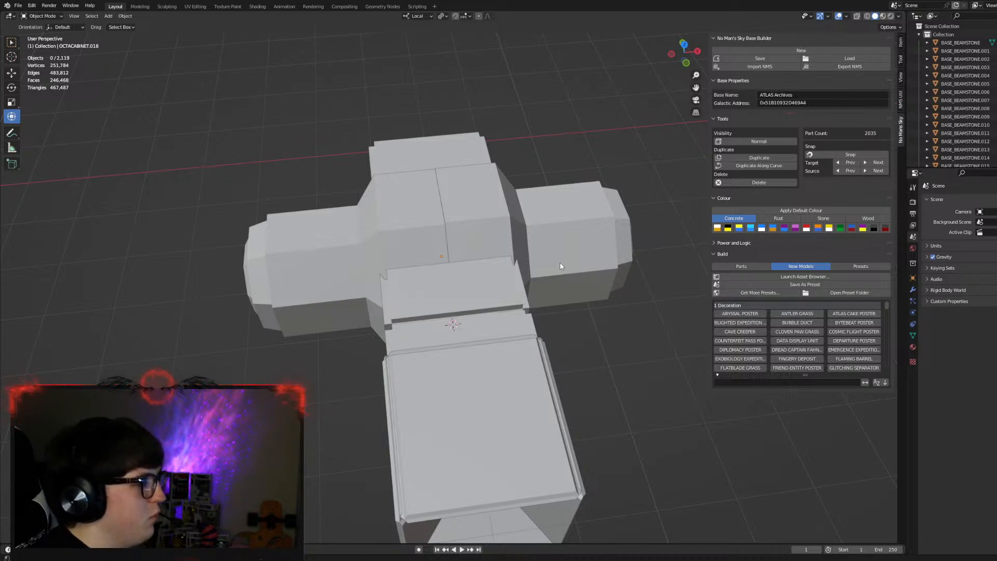
left_click(527, 257)
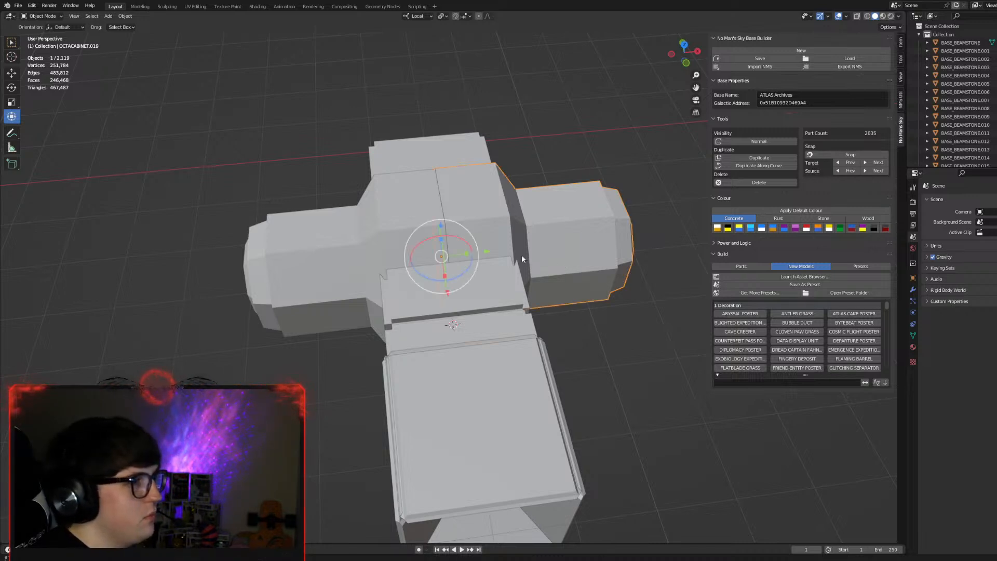
left_click(396, 250, "shift")
left_click_drag(402, 262, 329, 276)
key("1")
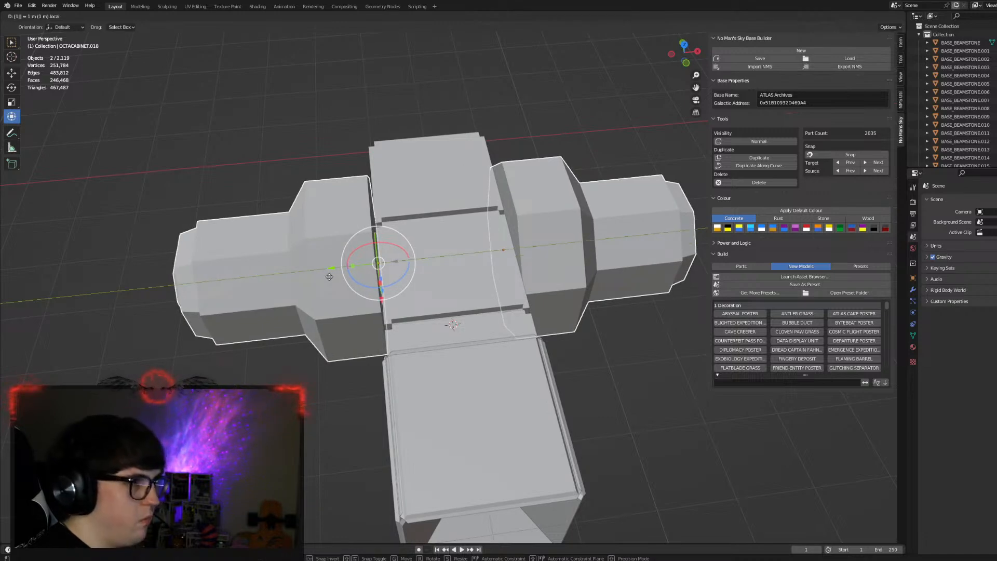
key("Return")
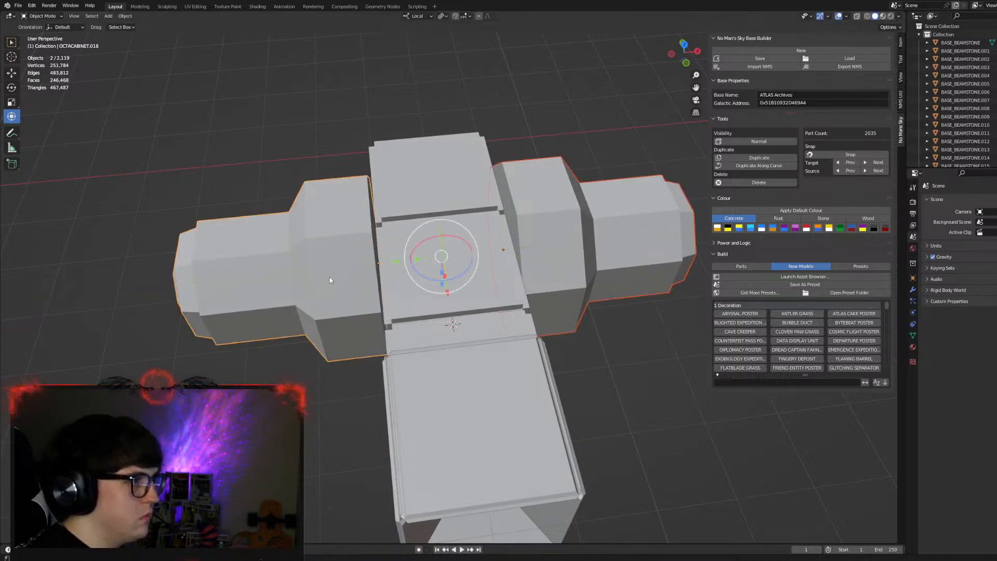
Move both cabinets slightly back inward along their local Y axes toward the cube row.
middle_click_drag(462, 268, 479, 221)
left_click_drag(387, 326, 396, 316)
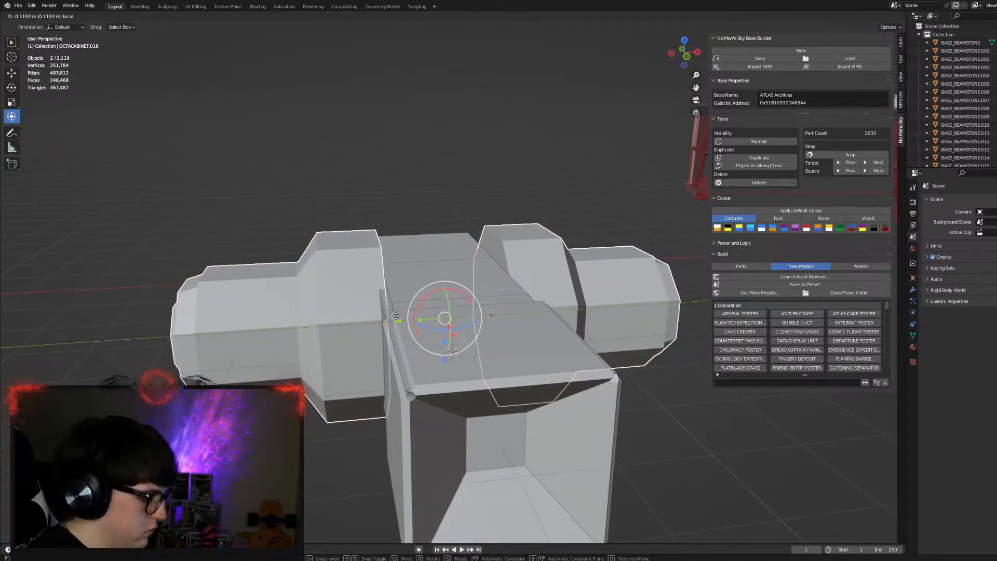
Move both octagonal cabinets -0.15 m along their local Y axis and deselect them.
type("-(.1")
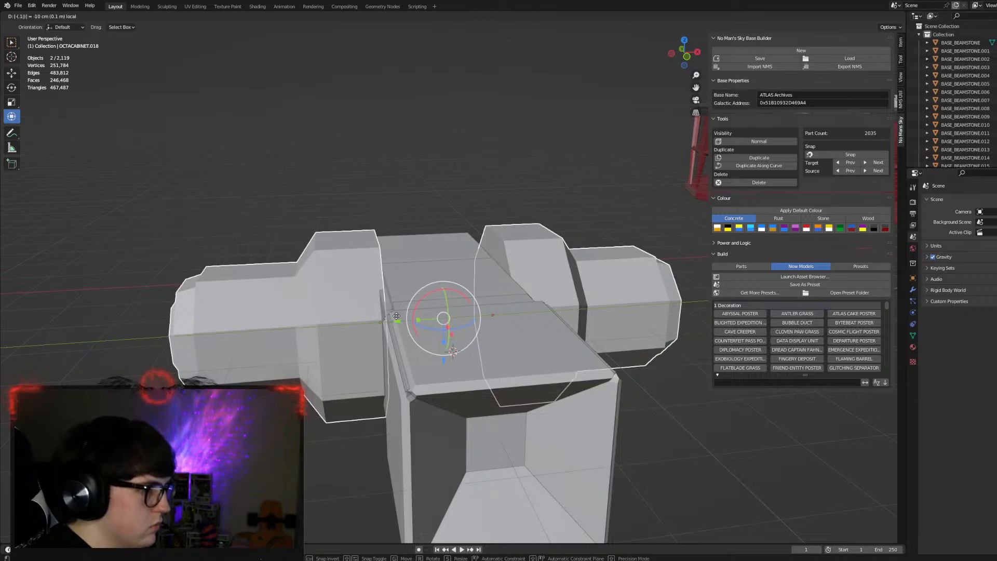
type("5")
key("Return")
left_click(546, 196)
Select both octagonal cabinets and set Global transform orientation with the Bounding Box Center pivot point.
middle_click_drag(546, 197, 614, 233)
scroll(493, 242, "down", 3)
middle_click_drag(494, 242, 400, 314)
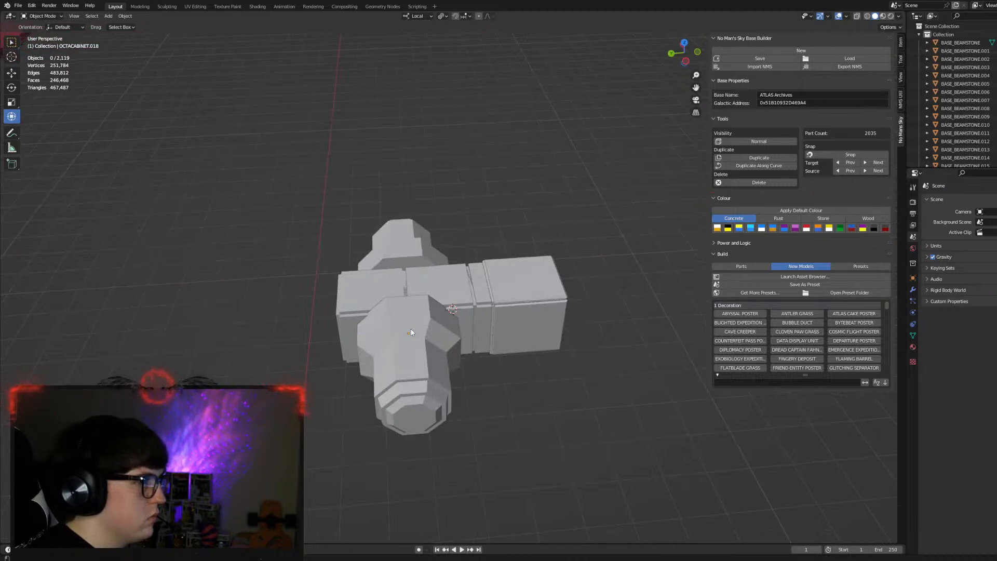
left_click(456, 341)
left_click(430, 231, "shift")
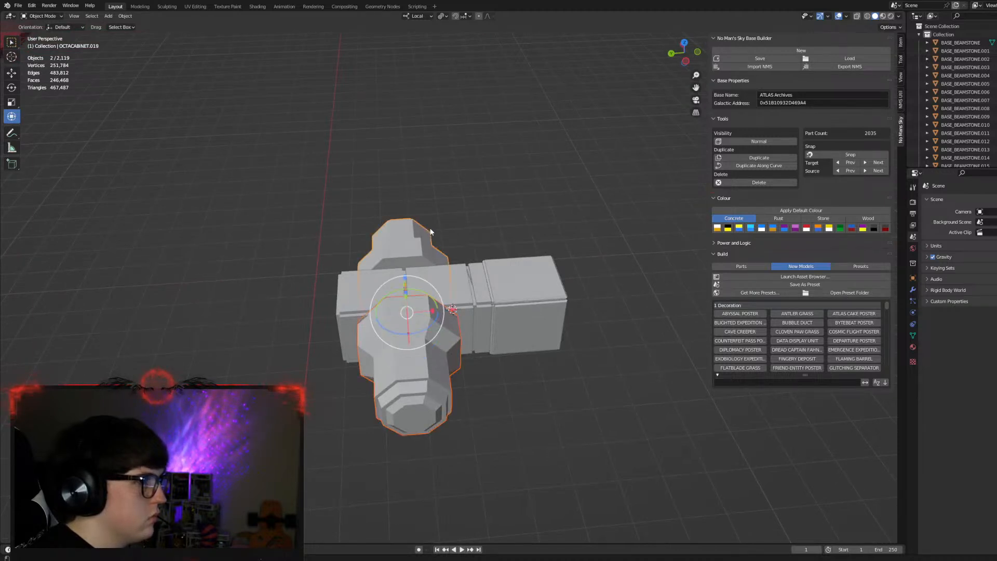
left_click(416, 16)
left_click(425, 42)
left_click(443, 16)
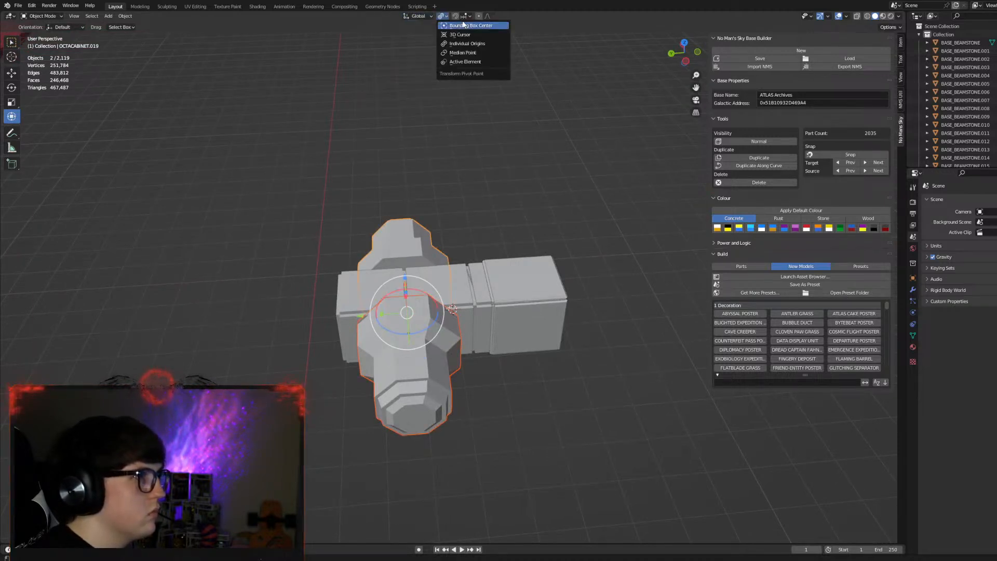
left_click(463, 25)
key("g")
key("y")
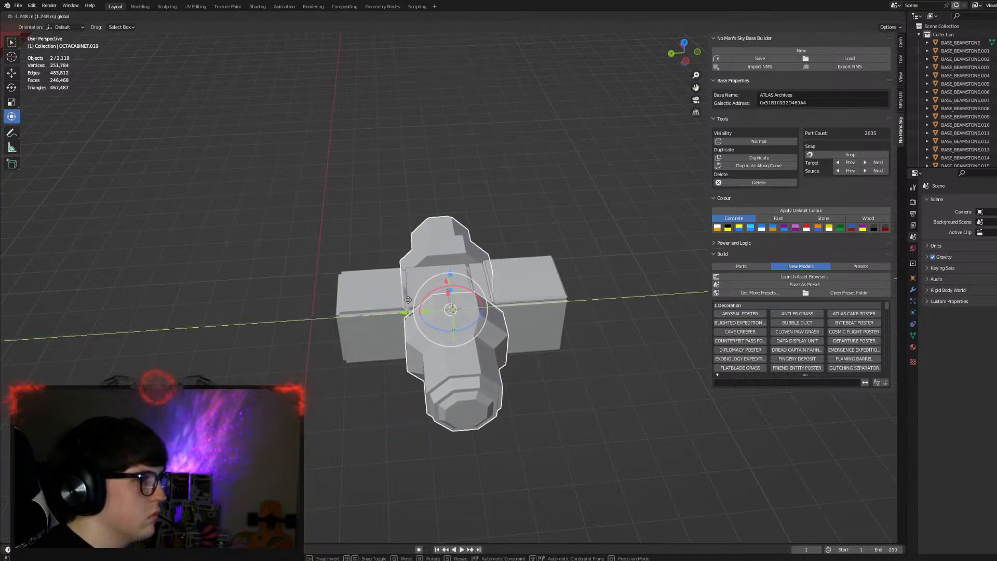
right_click(408, 300)
Snap both selected cabinets to the 3D cursor while keeping their offset, and deselect them.
key("shift+s")
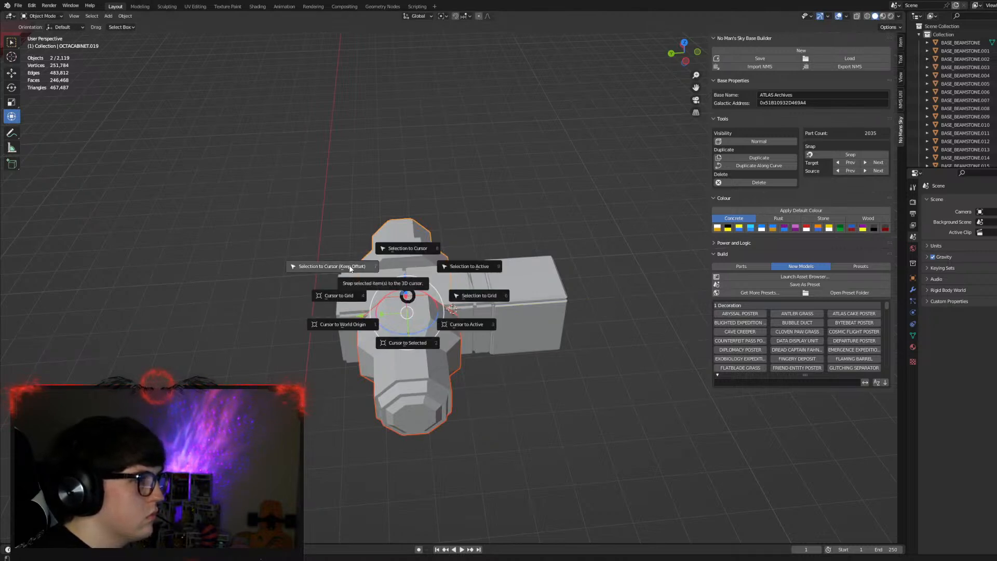
left_click(351, 268)
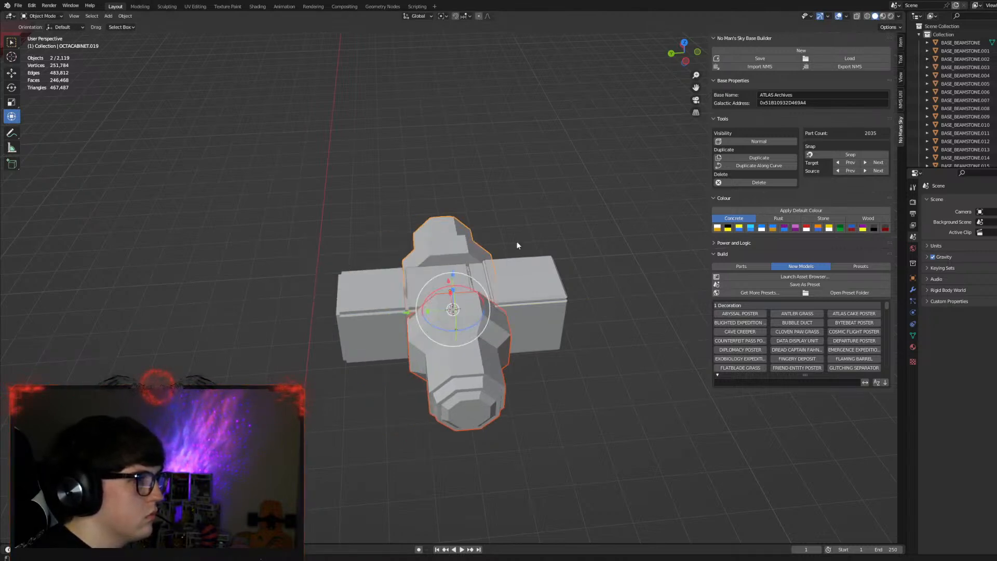
left_click(568, 226)
Reselect both octagonal cabinets and set Local transform orientation with the Individual Origins pivot point.
middle_click_drag(603, 227, 655, 338)
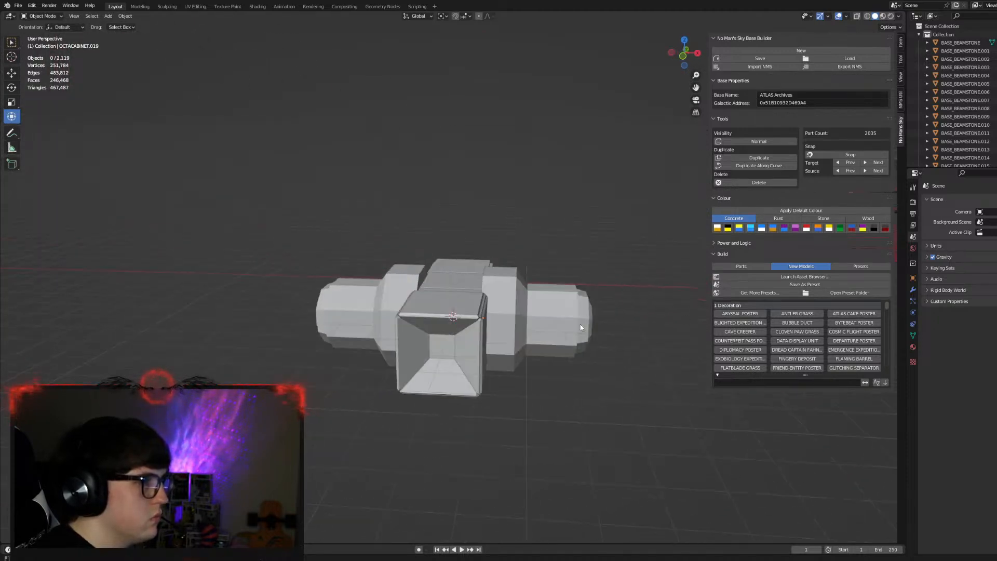
middle_click_drag(580, 327, 532, 353)
left_click(484, 330)
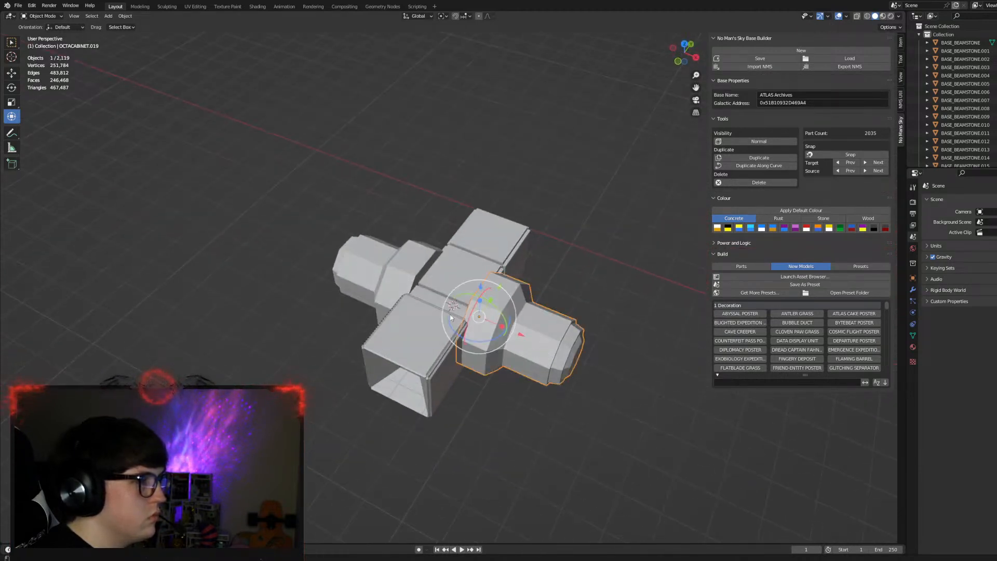
left_click(364, 276, "shift")
left_click(418, 16)
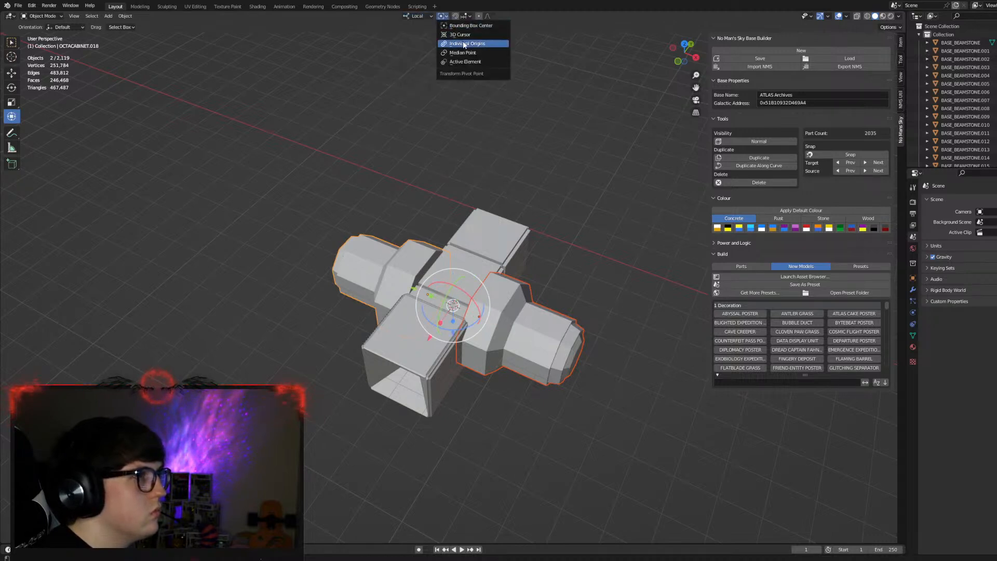
left_click(397, 50)
Scale both octagonal cabinets down by about 0.7 in the Left Orthographic view to match the central box's height, and deselect them.
left_click(697, 58)
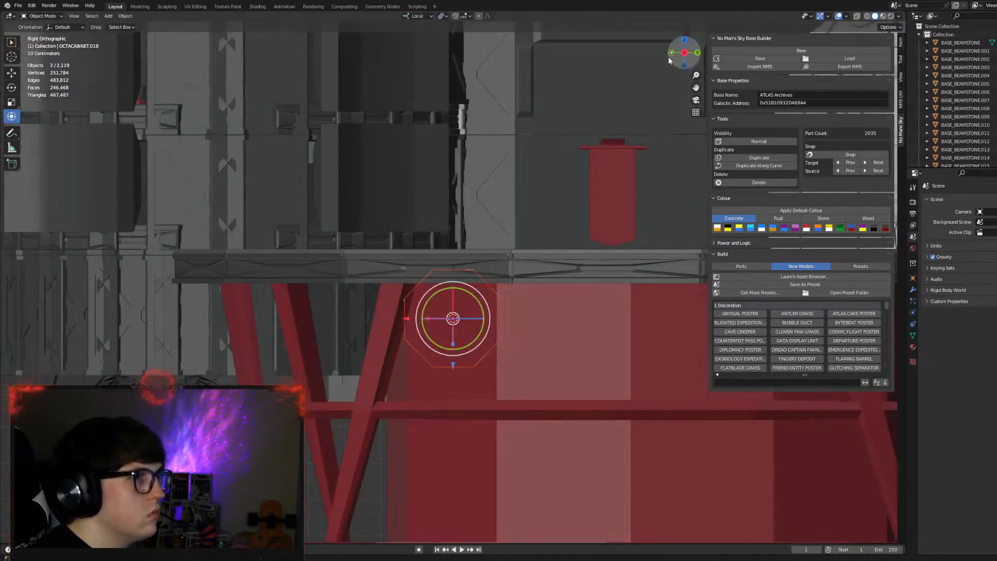
left_click(684, 52)
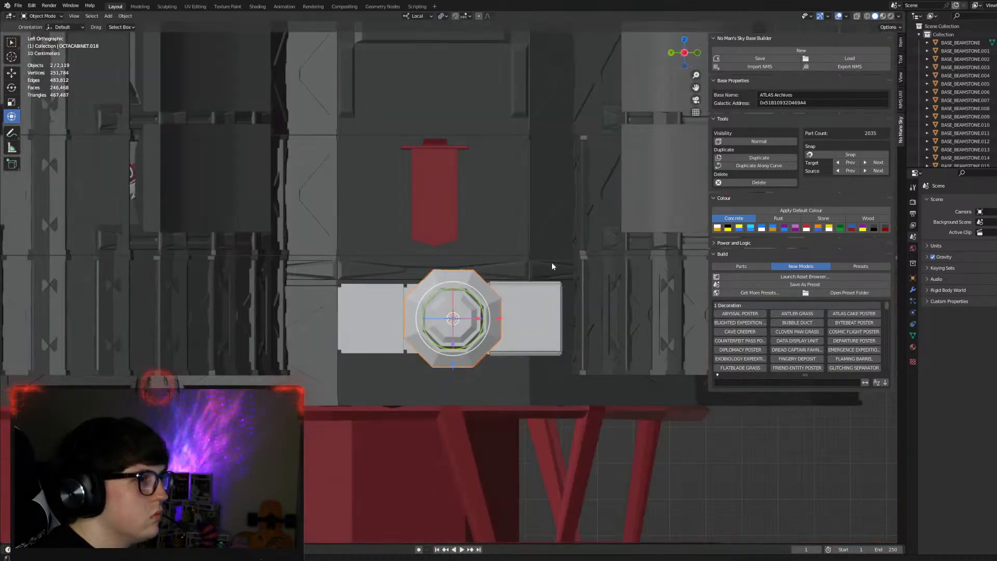
key("s")
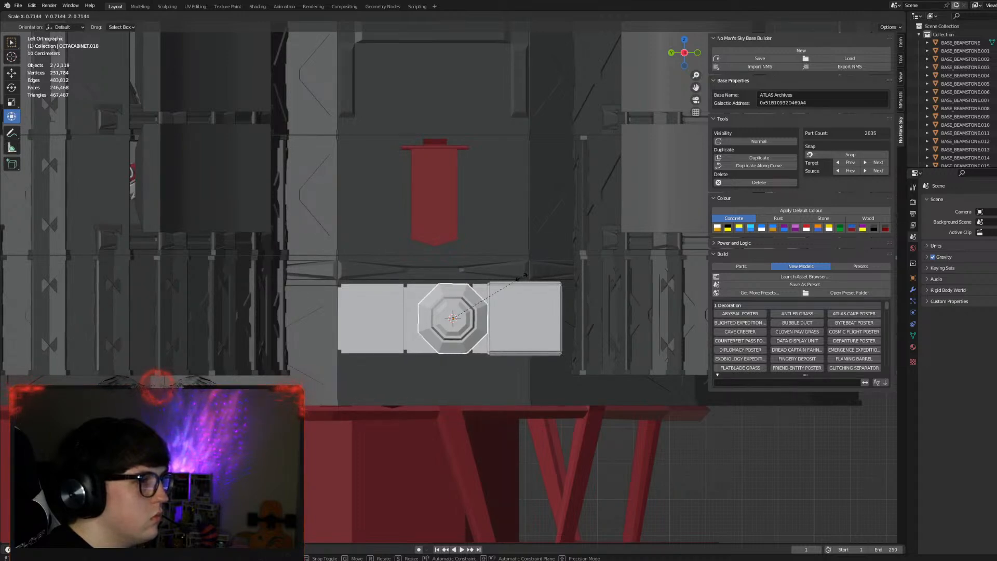
left_click(519, 281)
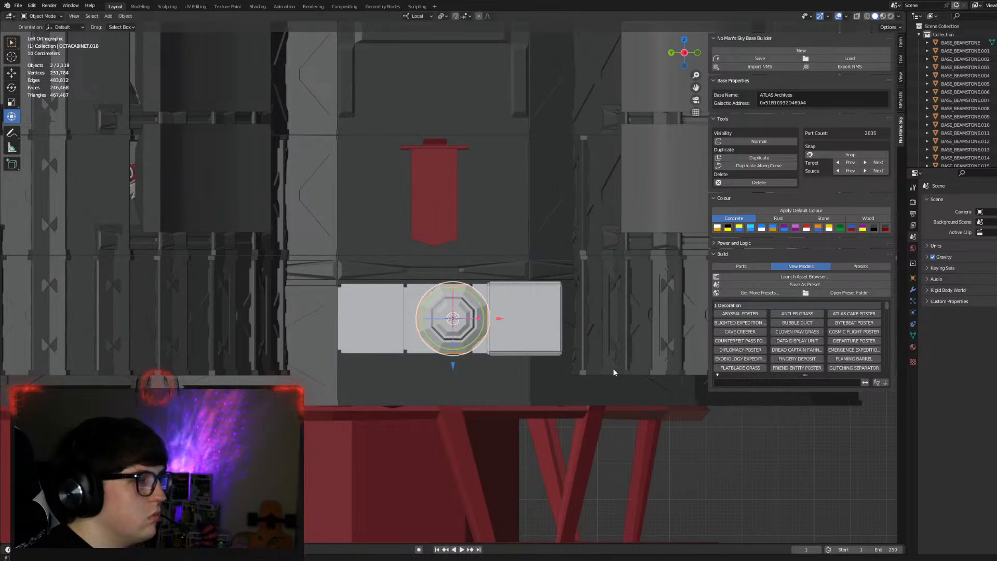
key("alt+a")
Check the resized cabinets against the central box from several angles and save the file.
middle_click_drag(646, 283, 565, 249)
scroll(508, 265, "up", 5)
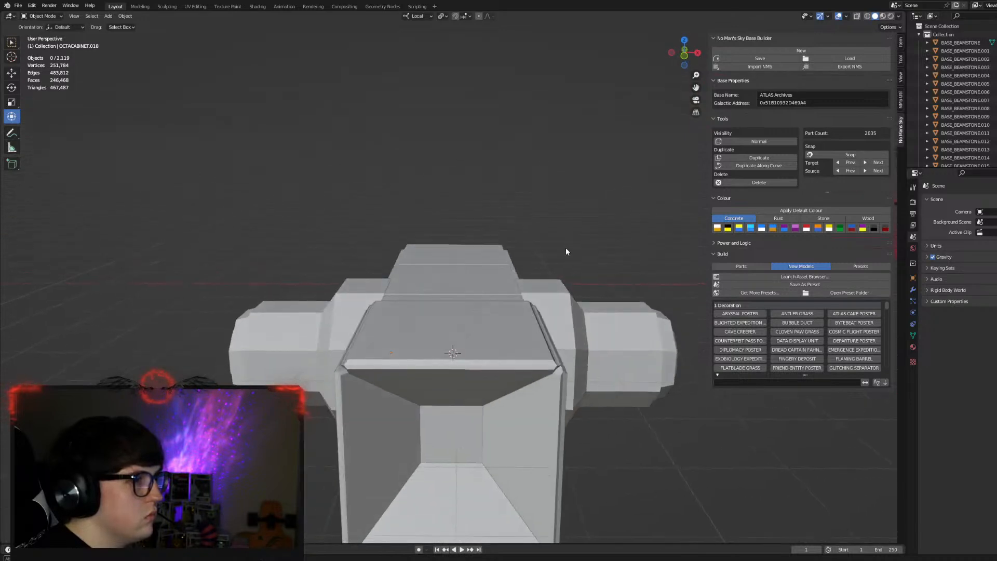
scroll(566, 247, "down", 4)
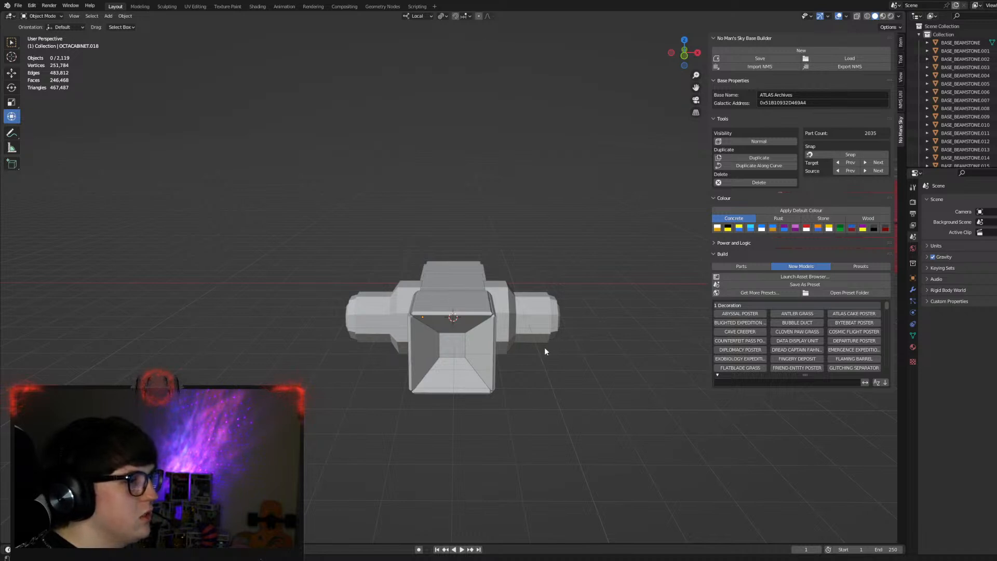
scroll(544, 346, "up", 2)
mouse_move(406, 347)
middle_mouse_down()
mouse_move(452, 343)
mouse_move(431, 352)
mouse_move(385, 344)
mouse_move(351, 366)
mouse_move(388, 375)
mouse_move(396, 347)
mouse_move(412, 338)
mouse_move(397, 344)
middle_mouse_up()
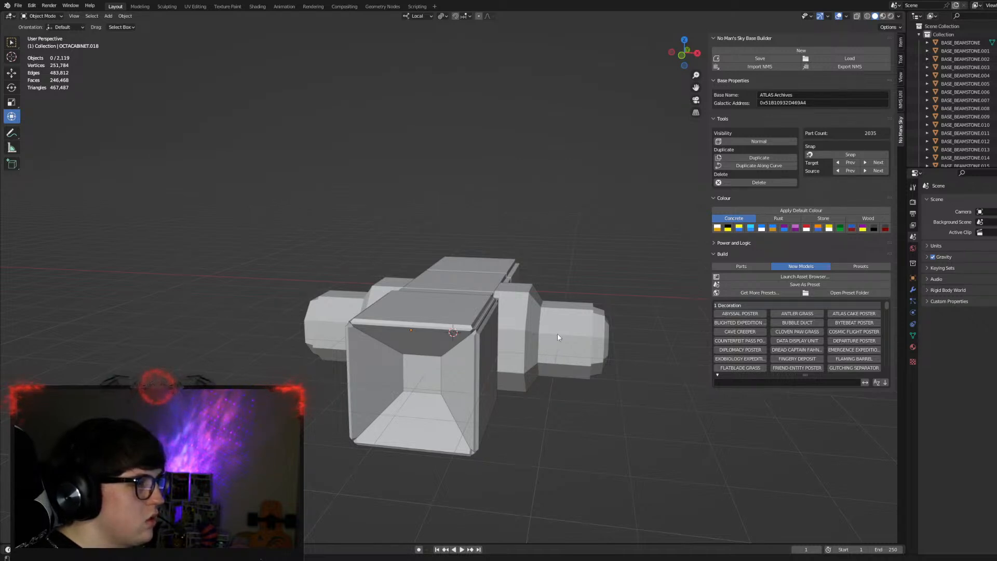
middle_click_drag(597, 272, 563, 319)
key("ctrl+s")
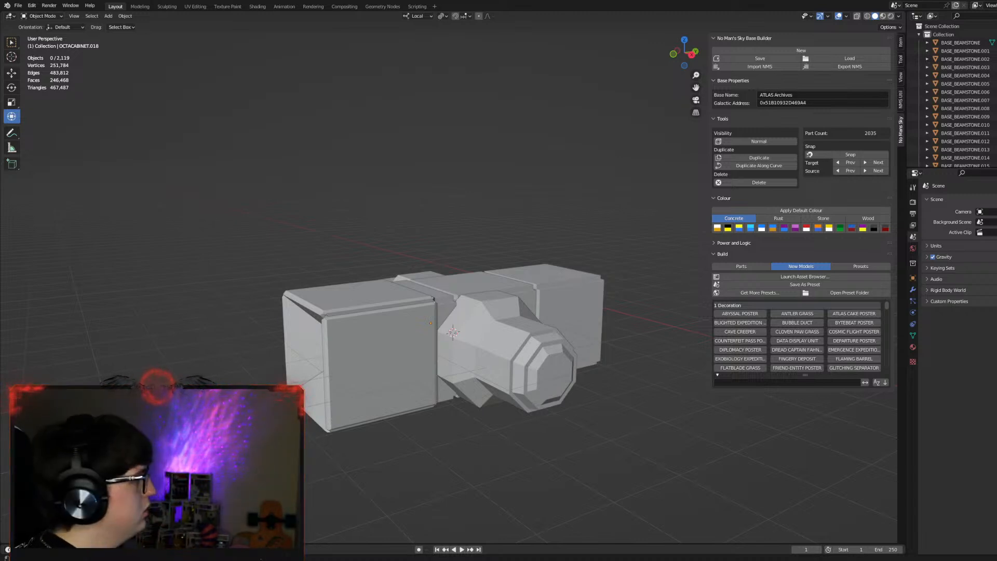
Add a lab lamp on one octagonal cabinet and rotate it 90° about its local X axis to stand upright.
left_click(534, 382)
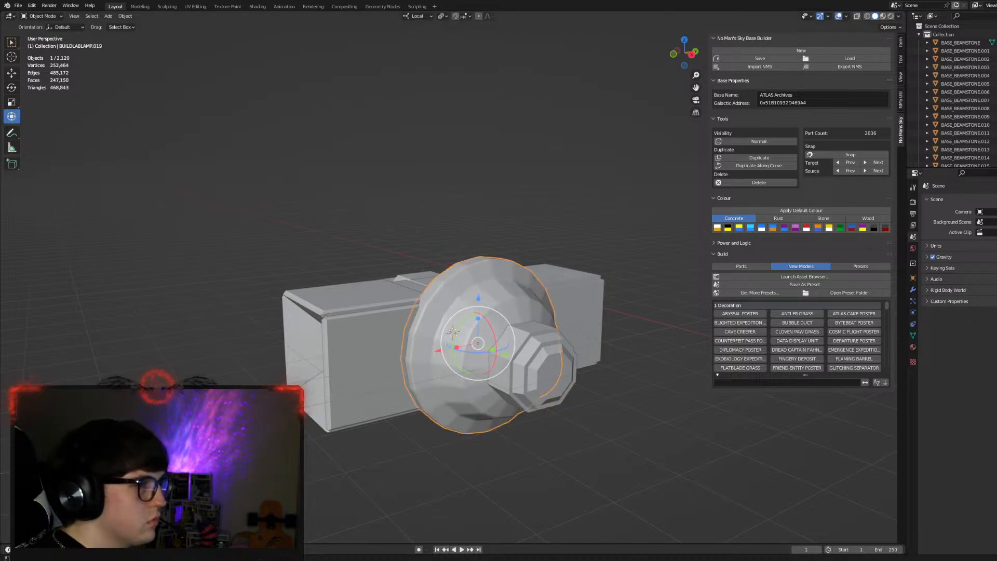
left_click_drag(495, 334, 488, 360)
type("90")
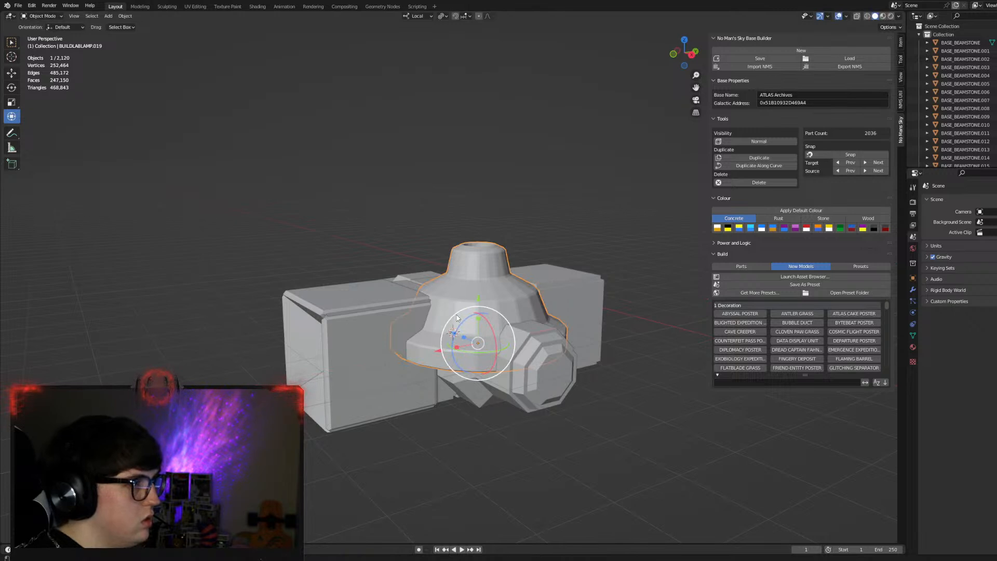
Add a second lab lamp on the opposite octagonal cabinet and rotate it upright like the first.
middle_click_drag(486, 359, 439, 326)
left_click(364, 307)
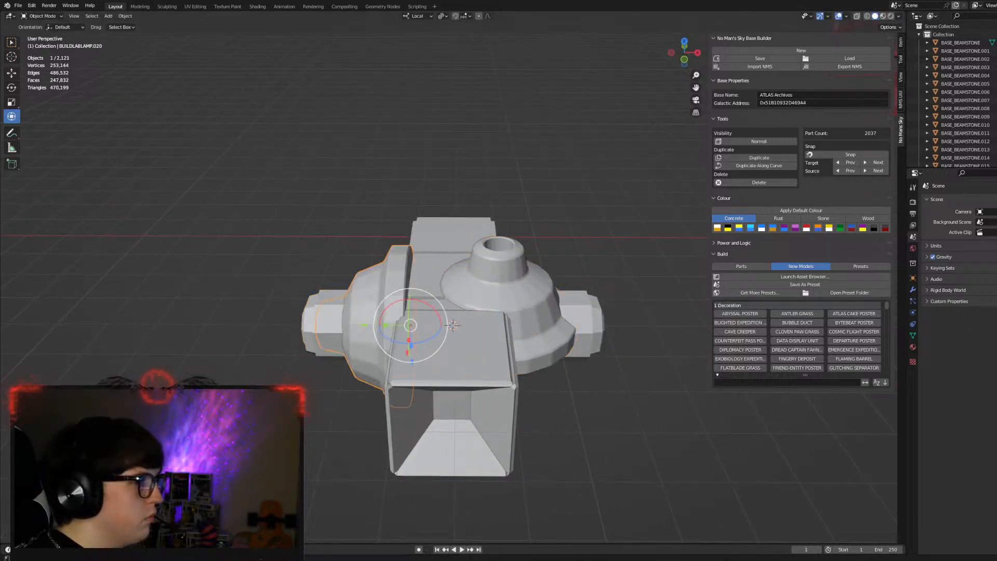
left_click_drag(432, 304, 423, 288)
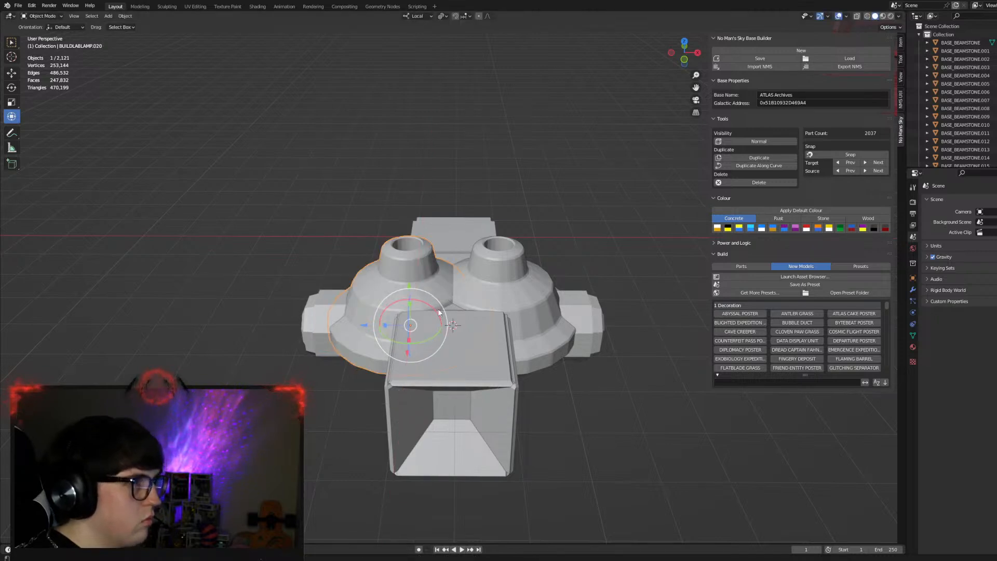
Rotate the first lab lamp 180° about its local Y axis so it mirrors the second lamp's orientation.
left_click(497, 283, "shift")
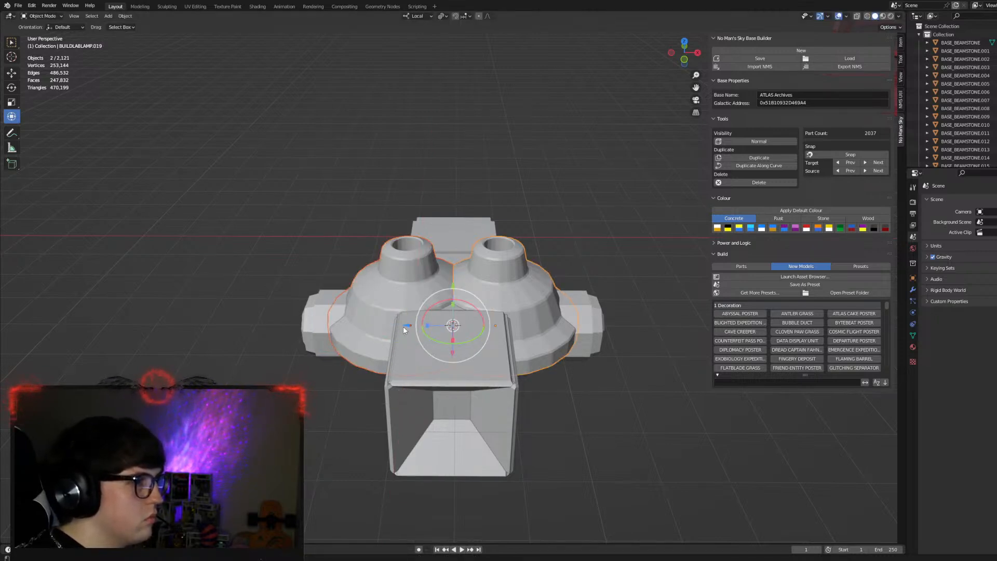
left_click(417, 285)
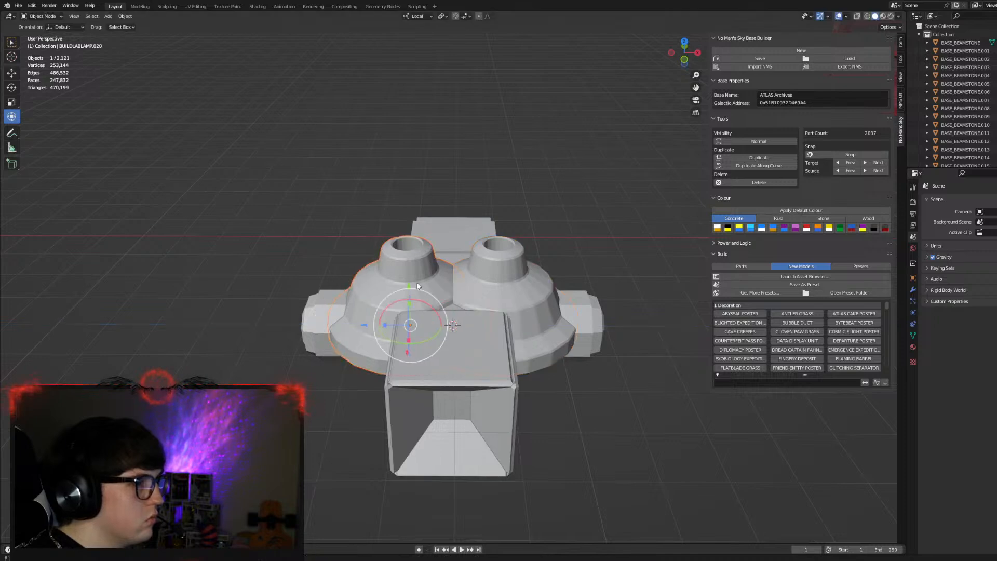
left_click(509, 306)
left_click_drag(513, 340, 519, 334)
type("4")
key("BackSpace")
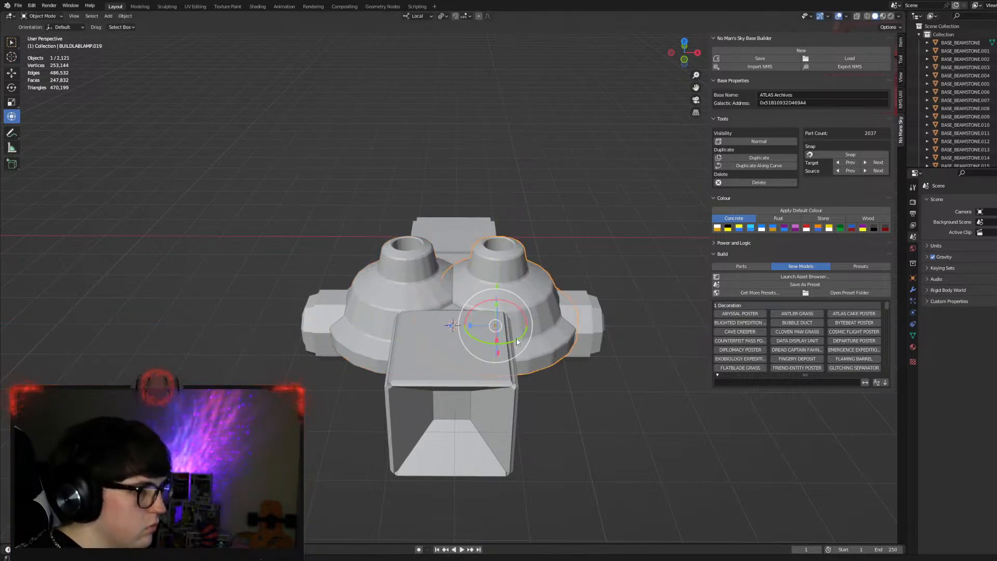
type("1")
key("Return")
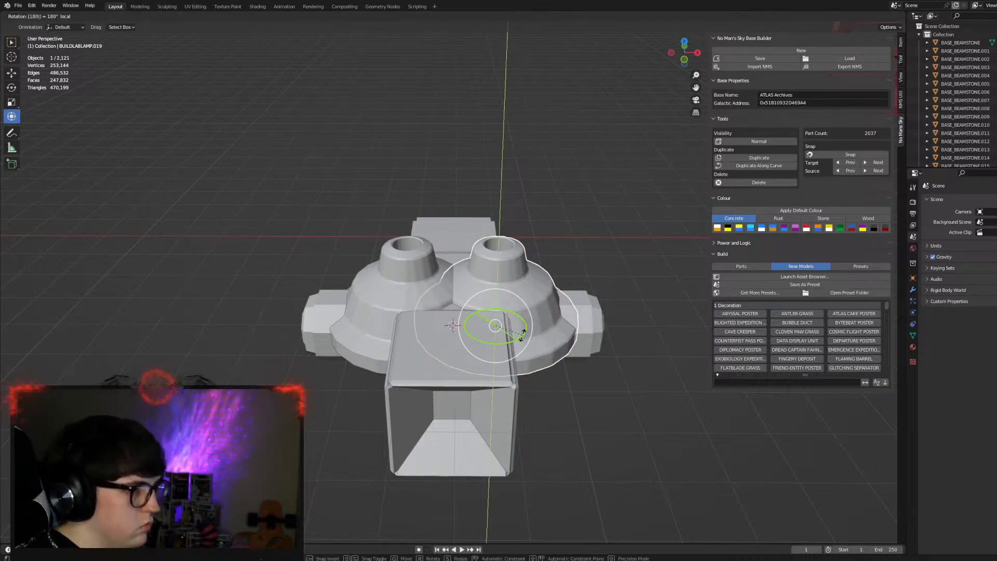
Select both lab lamps and move them 2 m outward along their local Z axis.
left_click(419, 295, "shift")
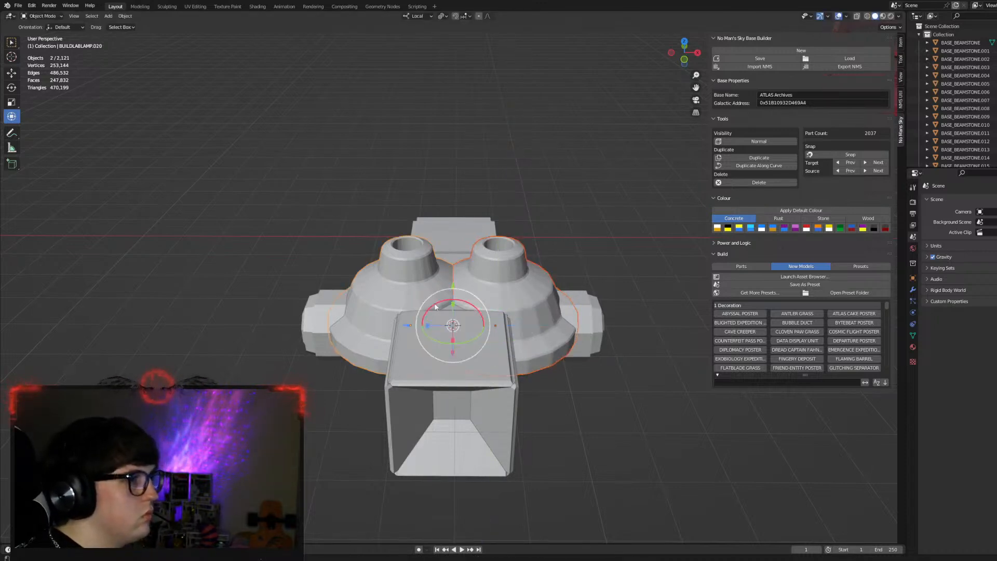
key("g")
key("x")
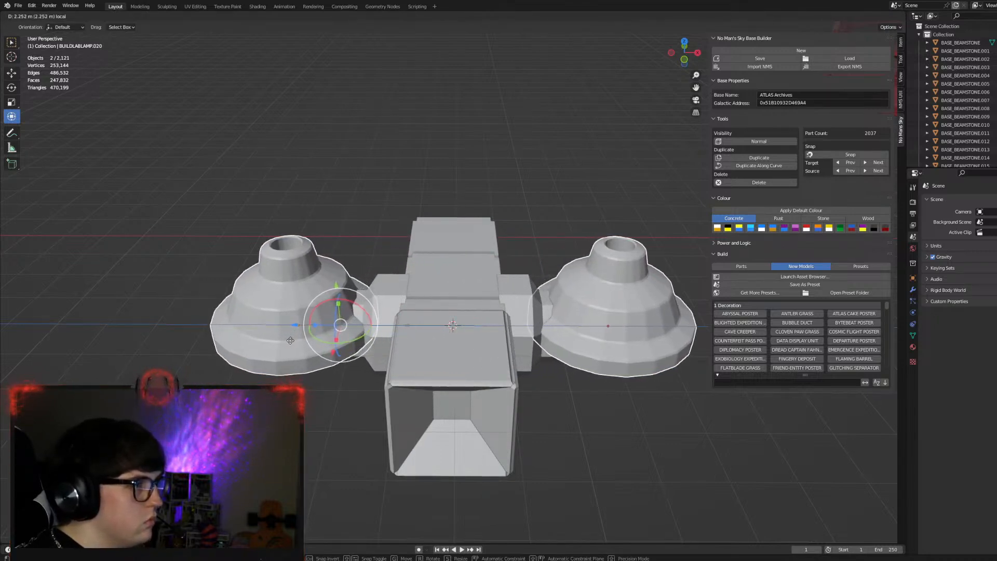
key("2")
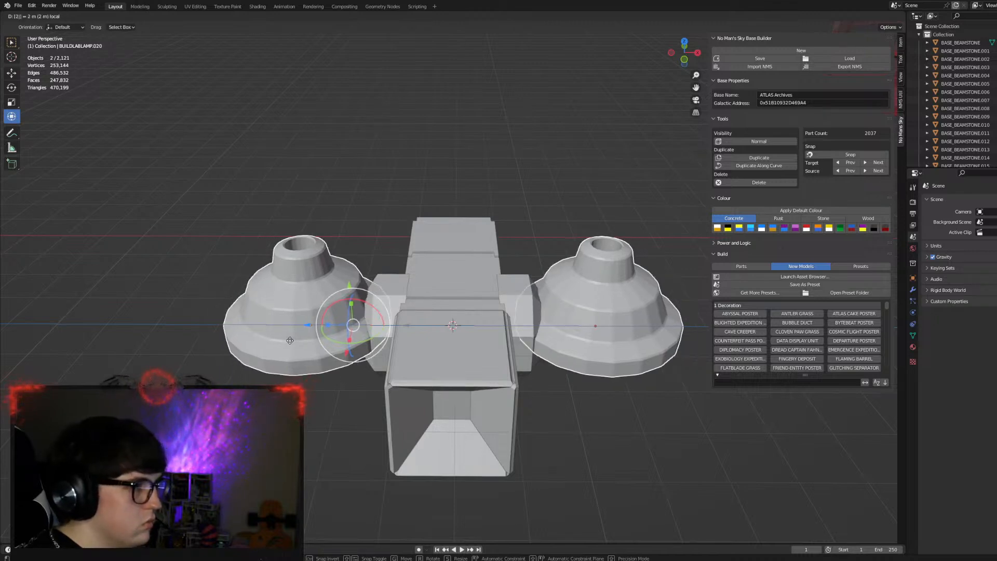
key("Return")
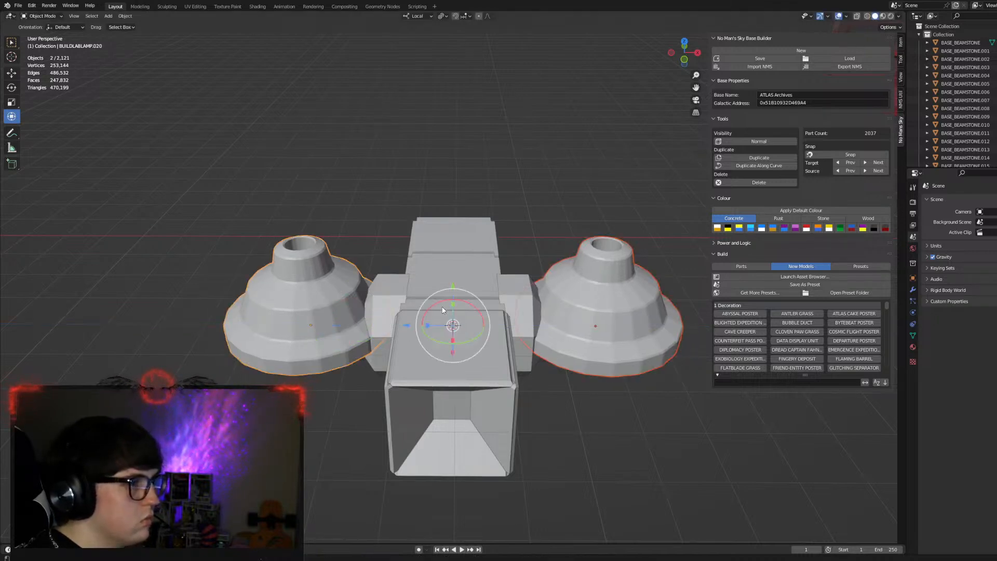
Move both lab lamps about 0.88 m farther outward along their local Z axis.
key("r")
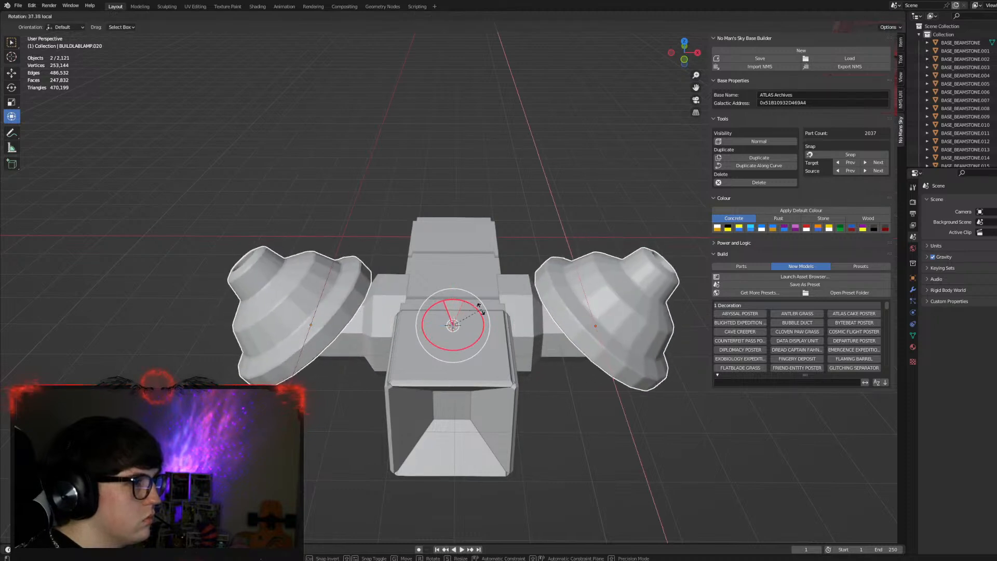
key("Escape")
key("g")
key("x")
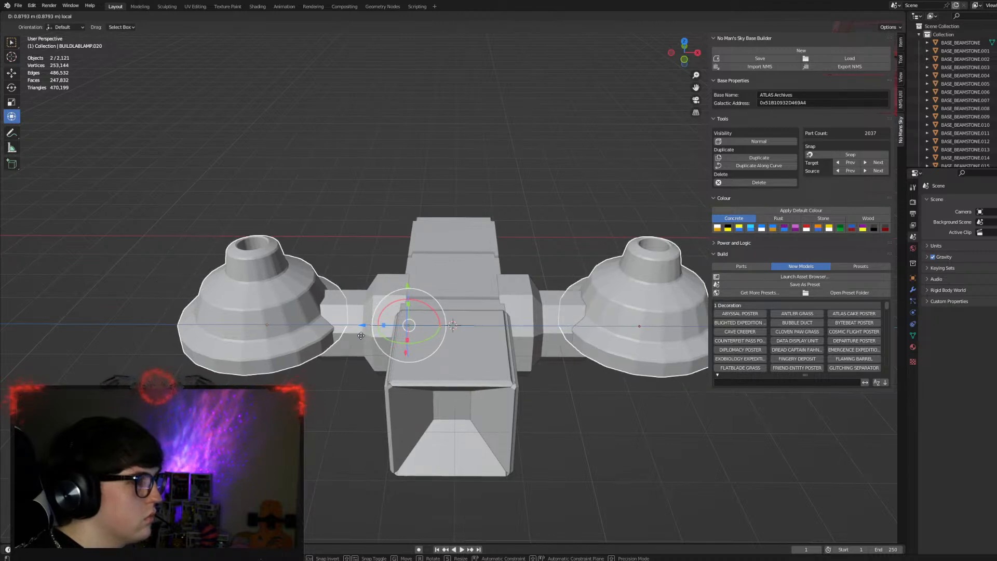
left_click(360, 335)
middle_click_drag(516, 321, 511, 289)
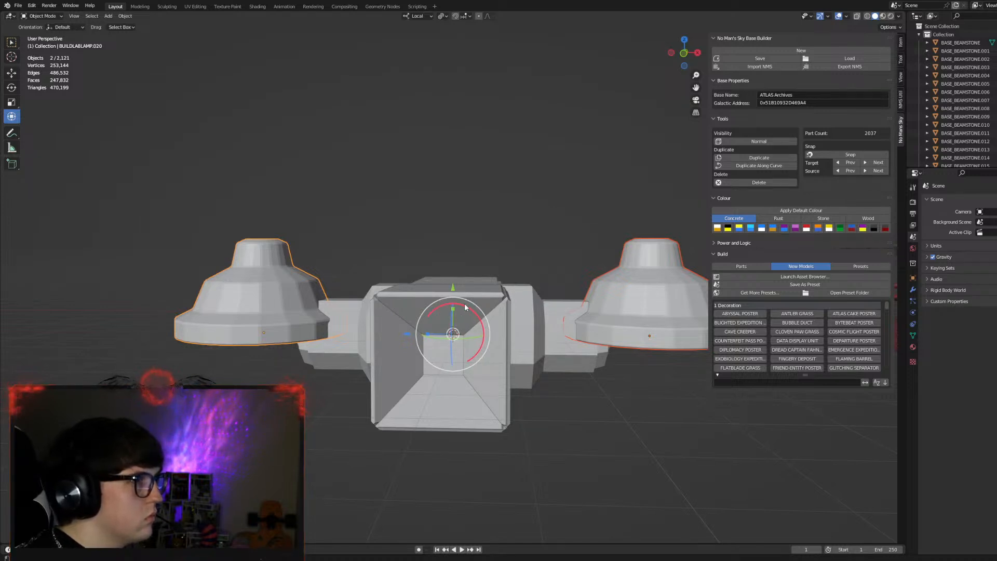
left_click_drag(468, 306, 404, 403)
right_click(405, 403)
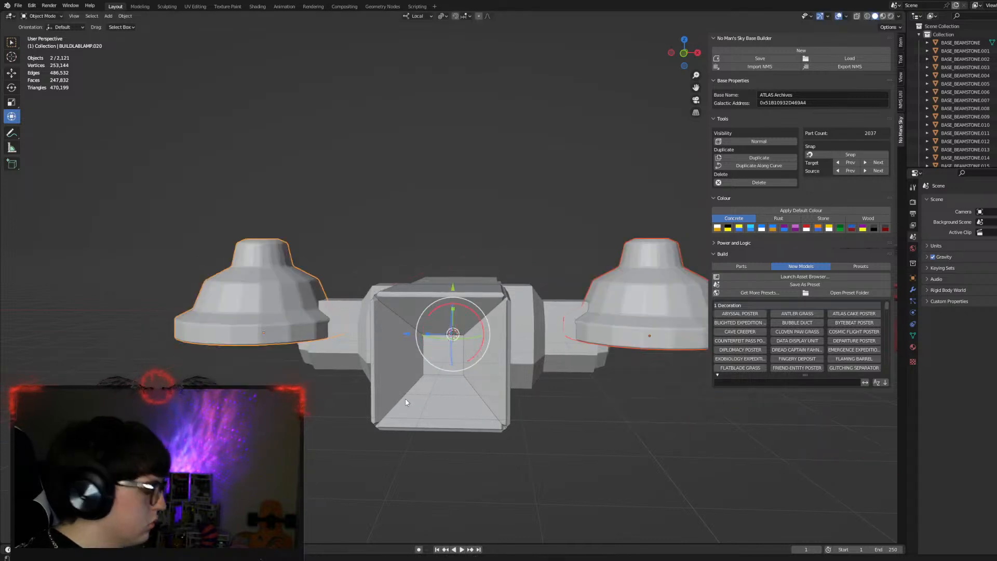
middle_click_drag(406, 401, 462, 395)
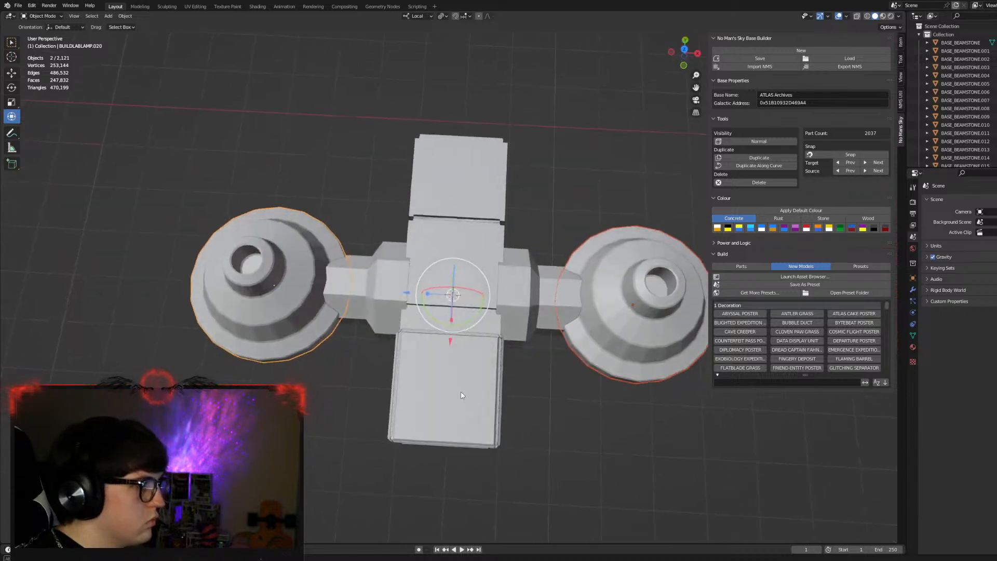
Scale both lab lamps down uniformly to about 0.76 of their size.
key("s")
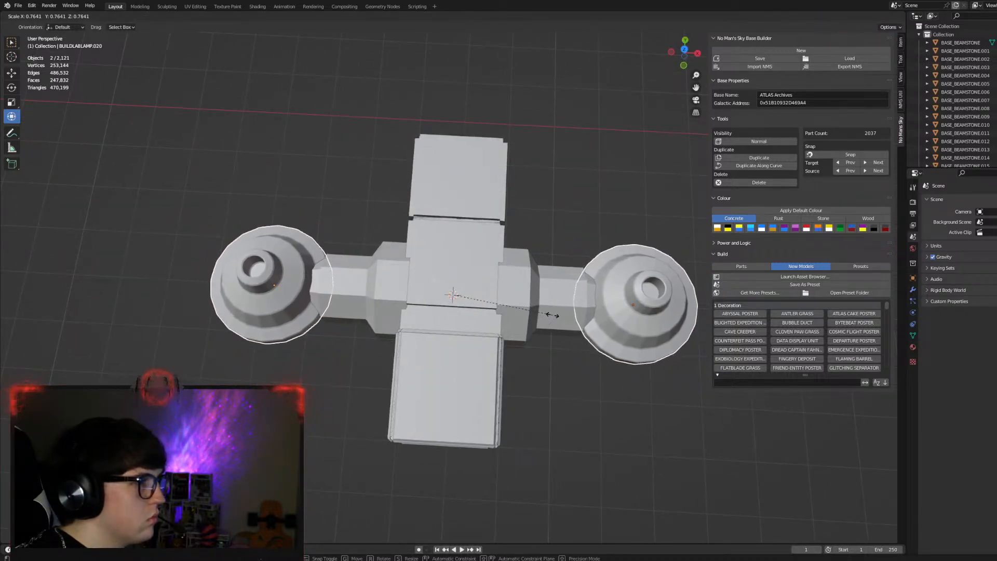
left_click(554, 313)
Paste copies of both lab lamps and rotate them 180° about the local X axis to hang mirrored below the originals.
middle_click_drag(518, 328, 524, 252)
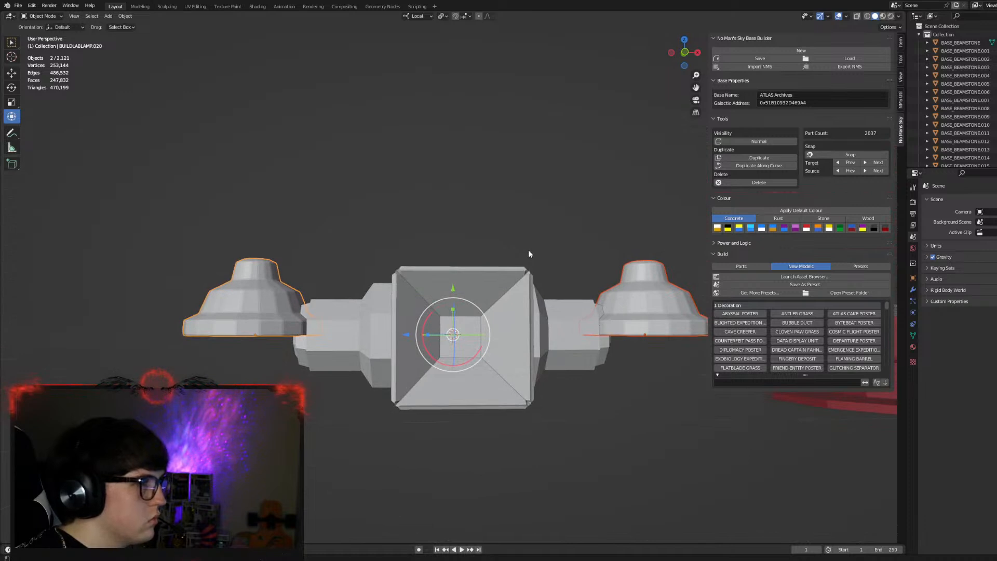
key("ctrl+v")
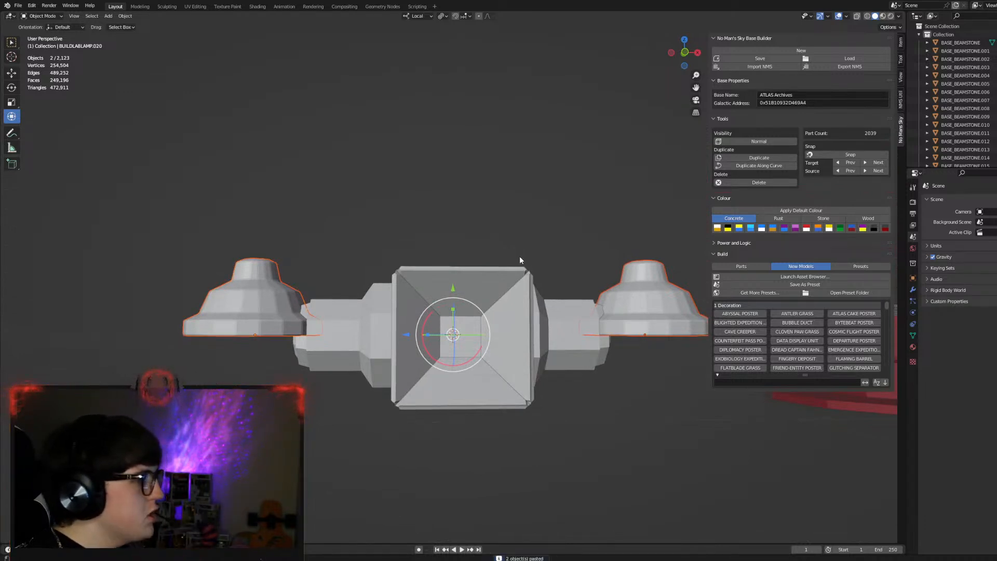
left_click_drag(426, 325, 541, 385)
type("180")
key("Return")
left_click(425, 237)
Select the four lab lamps together with the octagonal cabinets on both sides of the box row.
middle_click_drag(489, 250, 670, 355)
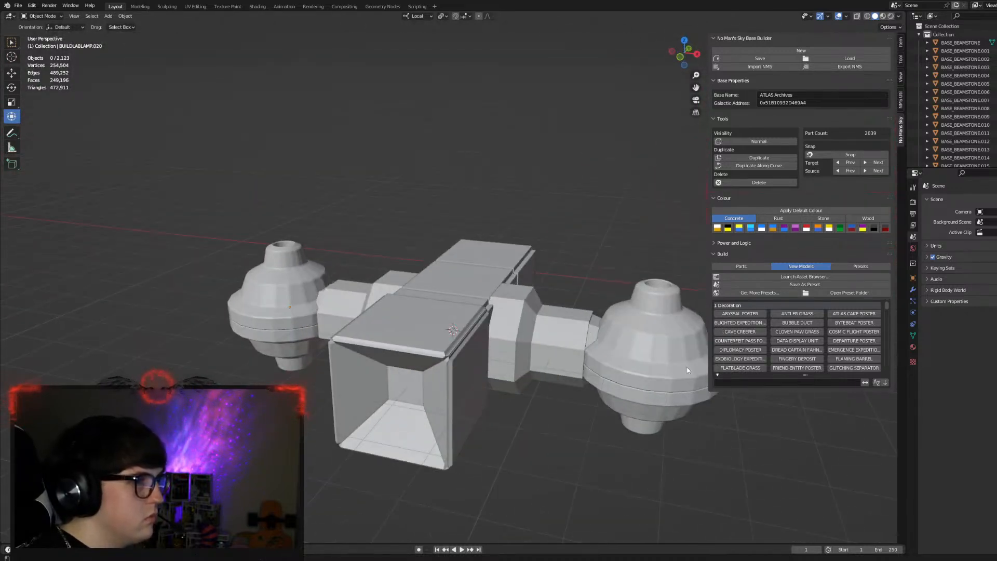
left_click(658, 366)
left_click(638, 403, "shift")
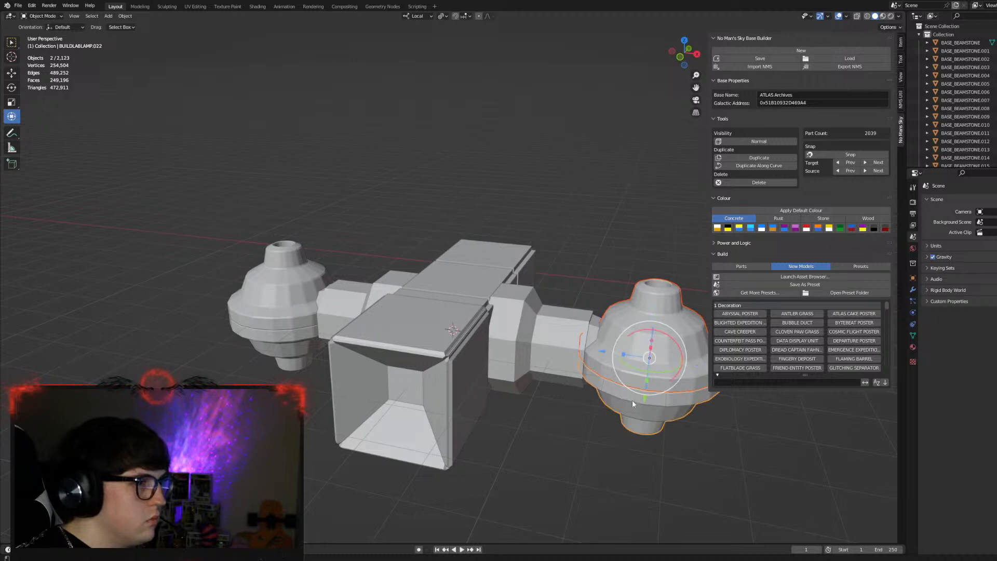
left_click(519, 325, "shift")
left_click(379, 302, "shift")
left_click(267, 333, "shift")
left_click(274, 348, "shift")
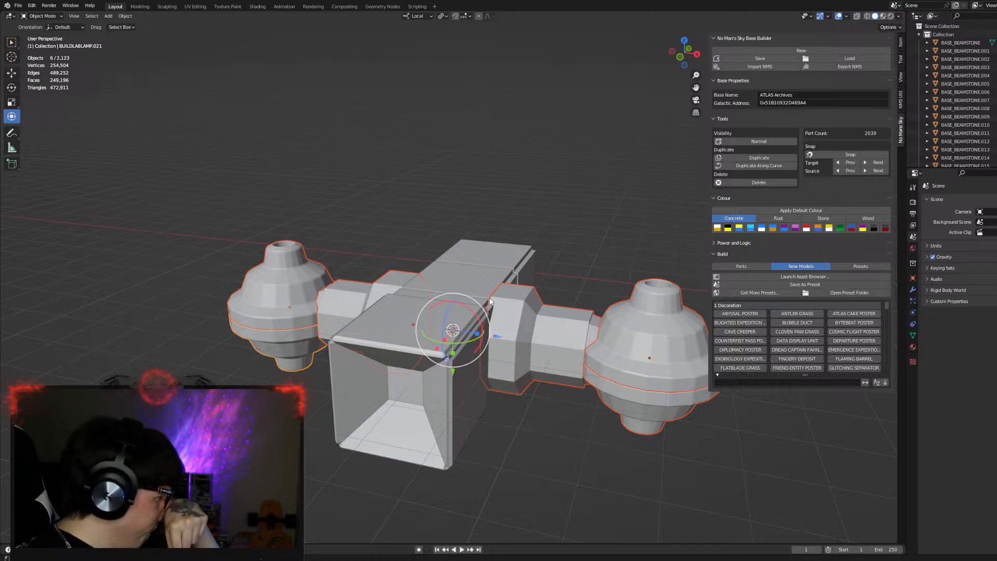
Set the transform orientation to Global and the pivot point to Bounding Box Center.
left_click(673, 54)
left_click_drag(474, 313, 483, 333)
right_click(483, 333)
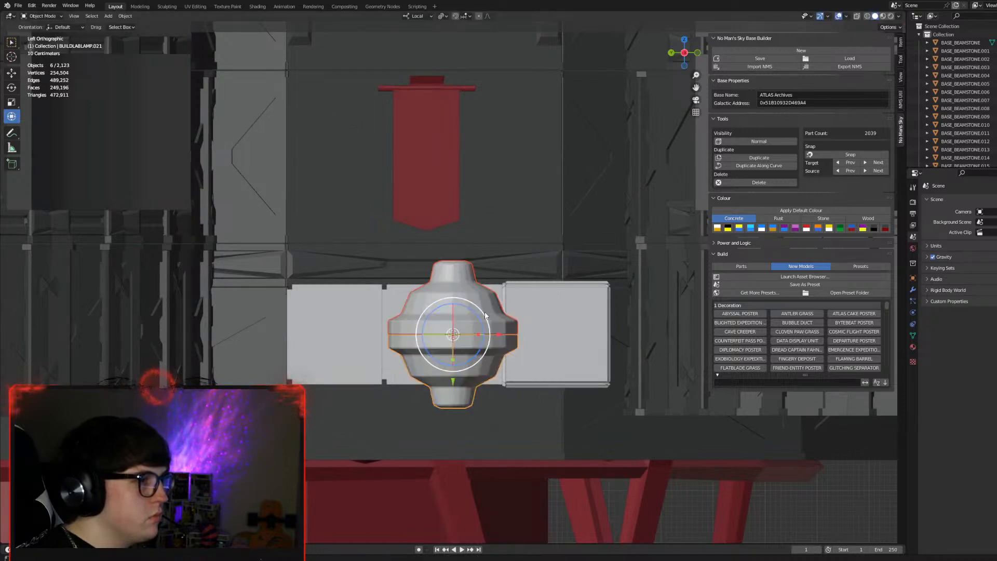
left_click(418, 16)
left_click(410, 31)
left_click(441, 15)
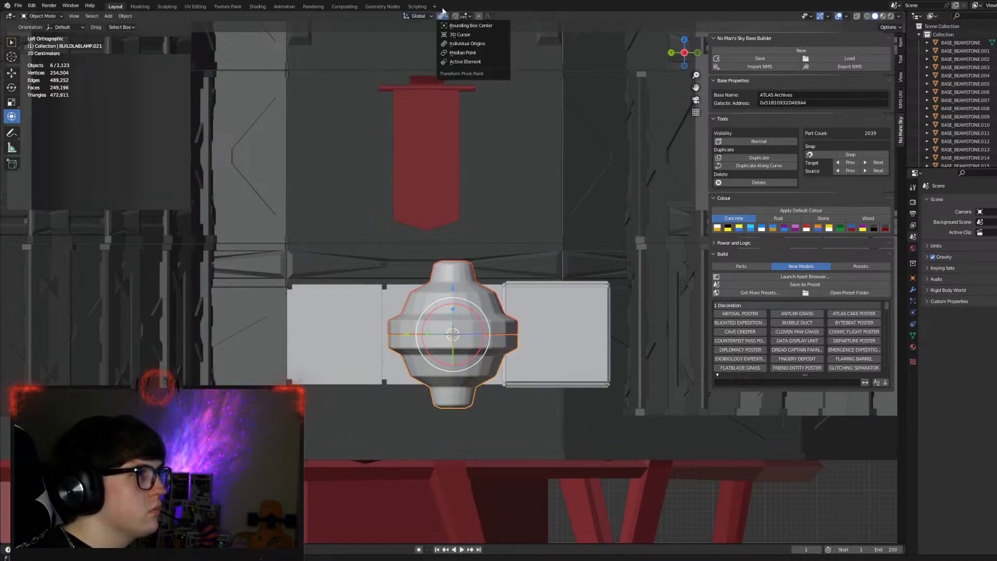
left_click(451, 27)
Rotate the selected lamps and cabinets 22.5° about the global X axis, and tilt them farther in the same direction.
left_click_drag(476, 313, 484, 325)
type("22.5")
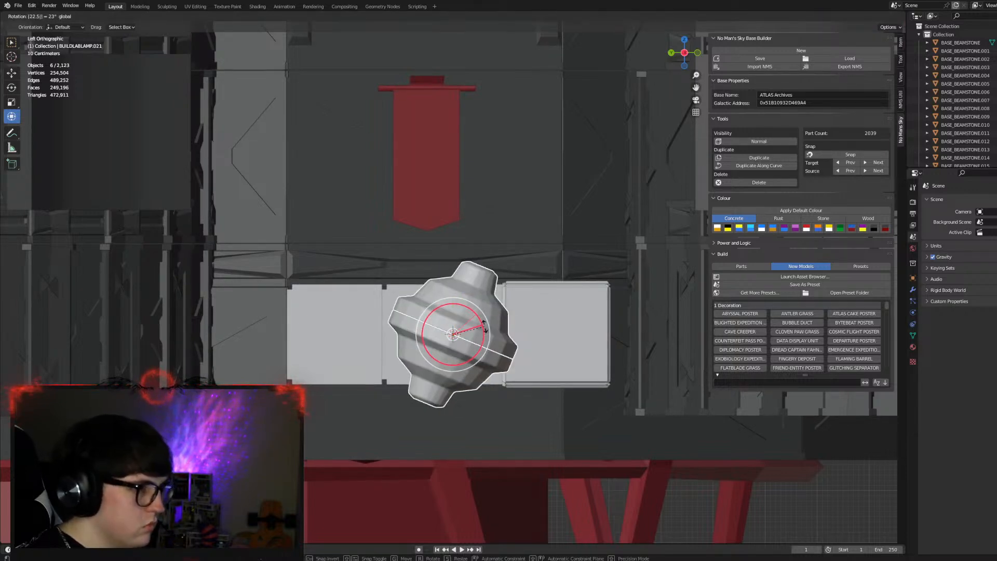
key("Return")
middle_click_drag(552, 244, 395, 230)
left_click_drag(446, 307, 441, 310)
left_click(473, 236)
Delete the upper lab lamp on each side of the assembly.
middle_click_drag(473, 236, 564, 255)
middle_click_drag(579, 256, 662, 246)
scroll(450, 251, "up", 3)
scroll(662, 246, "up", 1)
left_click(348, 402)
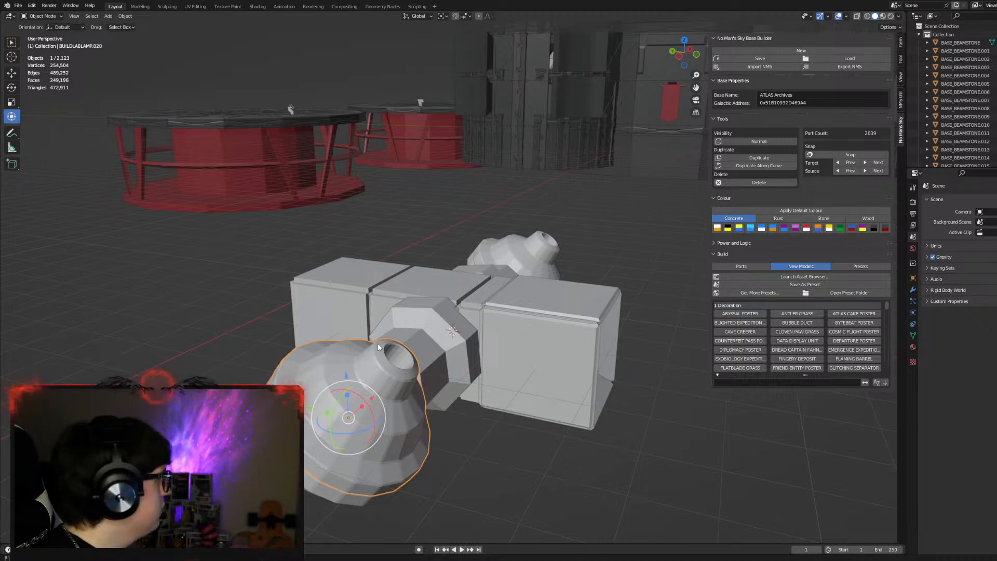
middle_click_drag(553, 302, 478, 303)
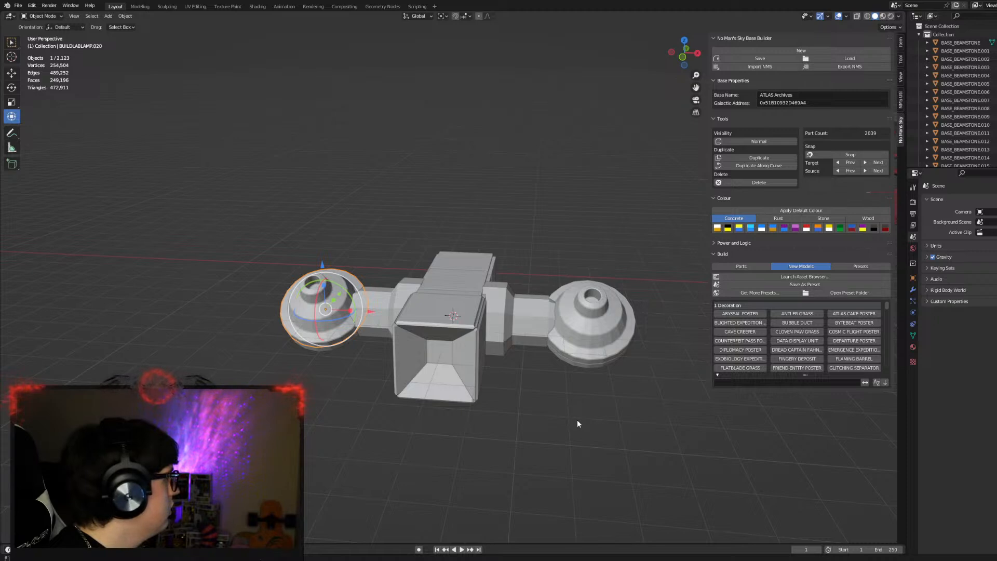
key("Delete")
left_click(578, 332)
key("Delete")
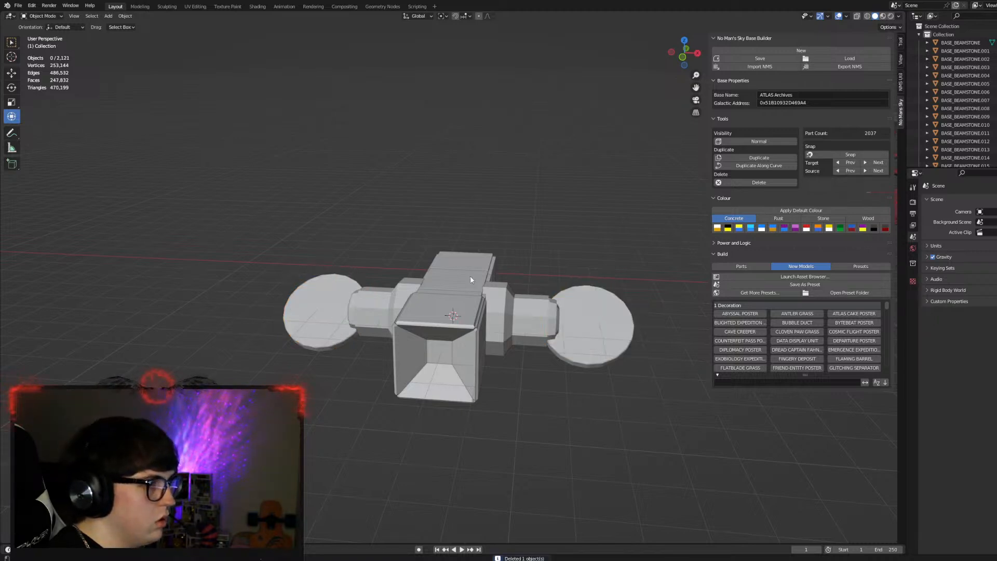
Place a table at the first remaining lower lamp and rotate it 180° about the global X axis.
left_click(338, 311)
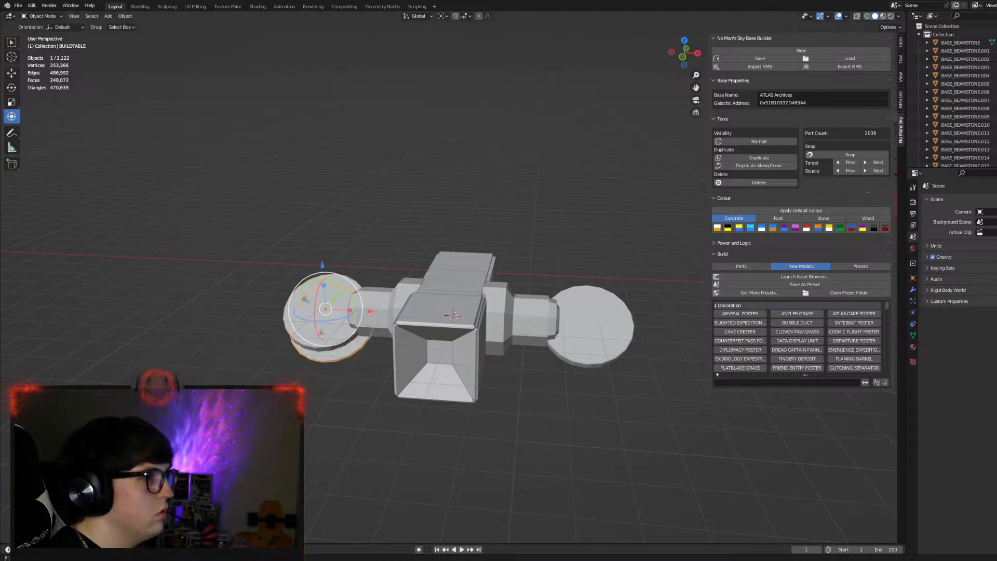
left_click_drag(319, 311, 381, 366)
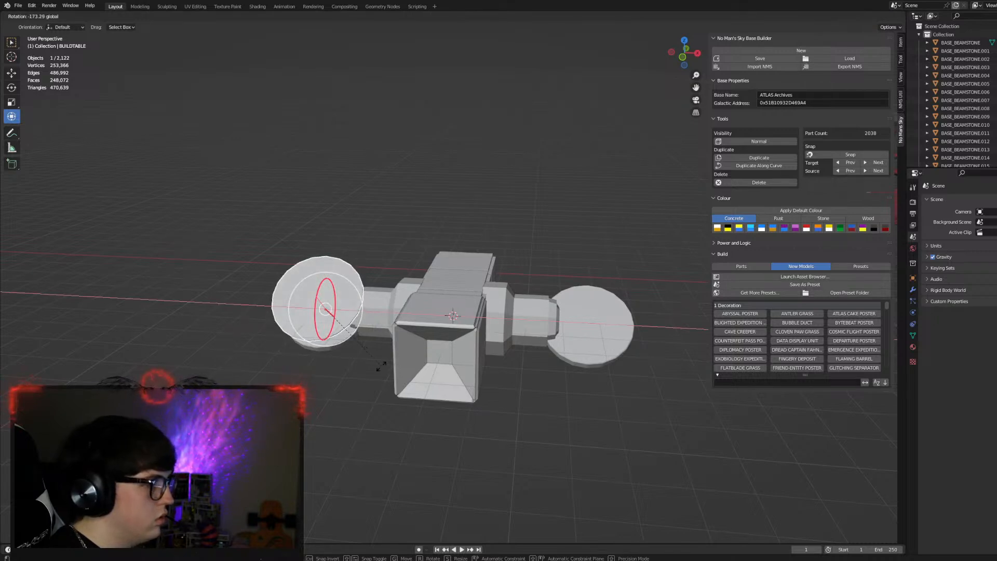
type("1")
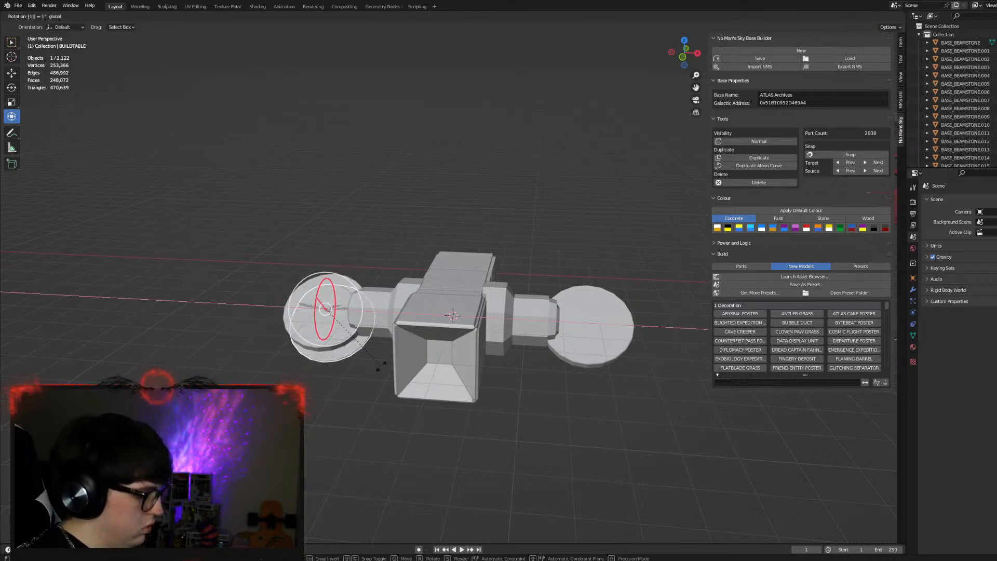
type("80")
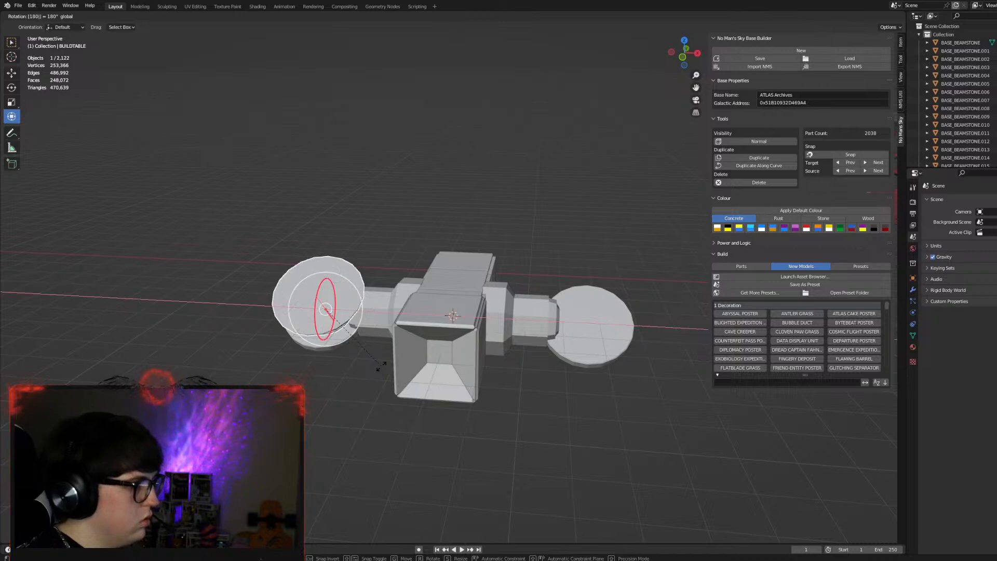
key("Return")
Place a second table at the opposite lower lamp and rotate it 180° about the global X axis.
left_click(587, 294)
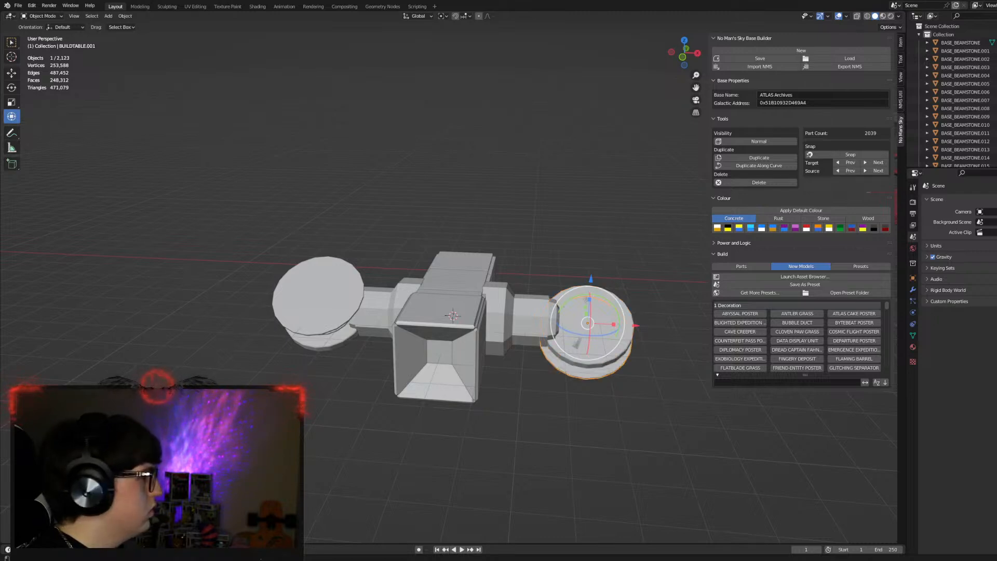
middle_click_drag(550, 291, 459, 257)
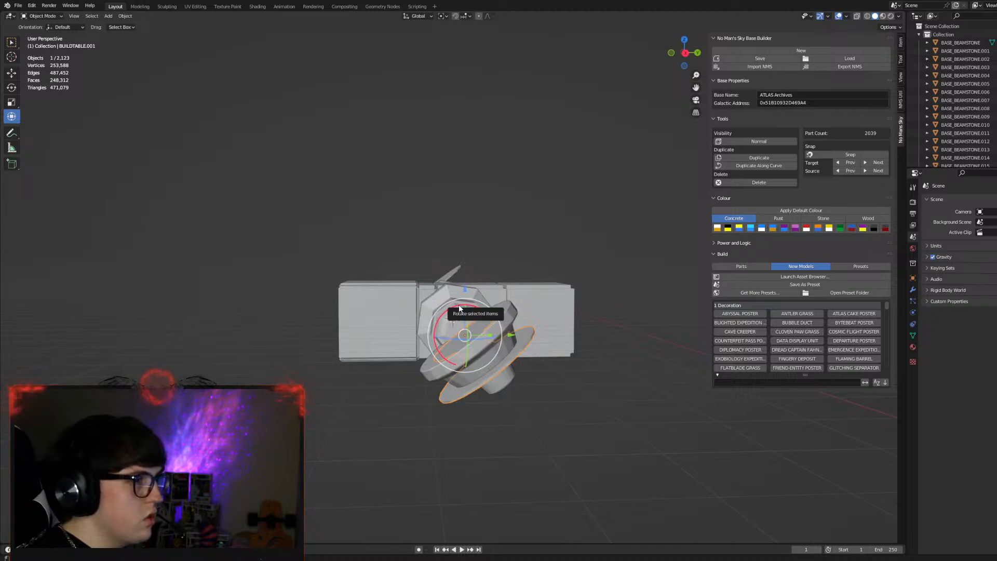
left_click_drag(459, 303, 490, 375)
type("180")
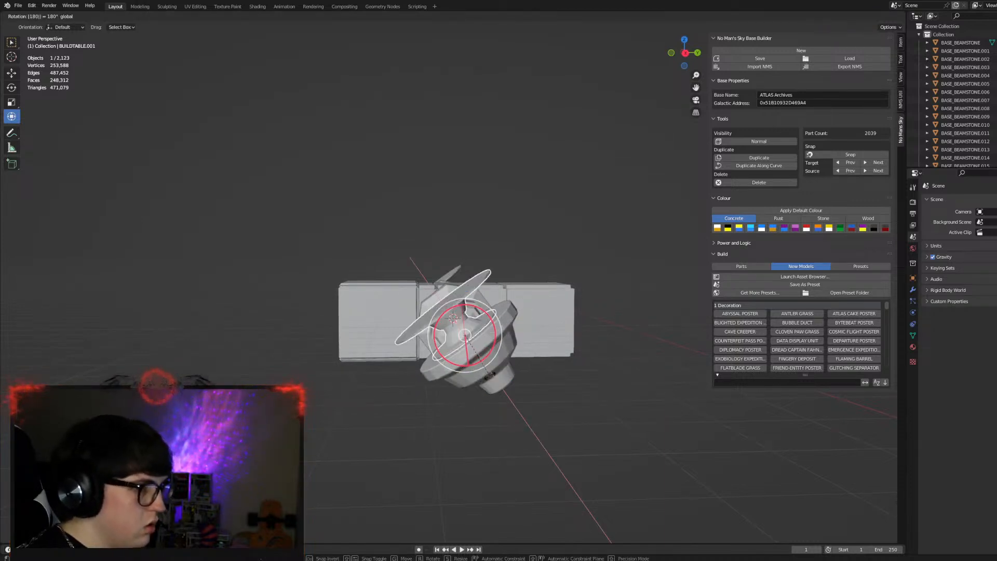
key("Return")
Select both tables and both lower lamps, and move them inward along their local Z axis.
left_click(597, 331)
middle_click_drag(512, 249, 591, 222)
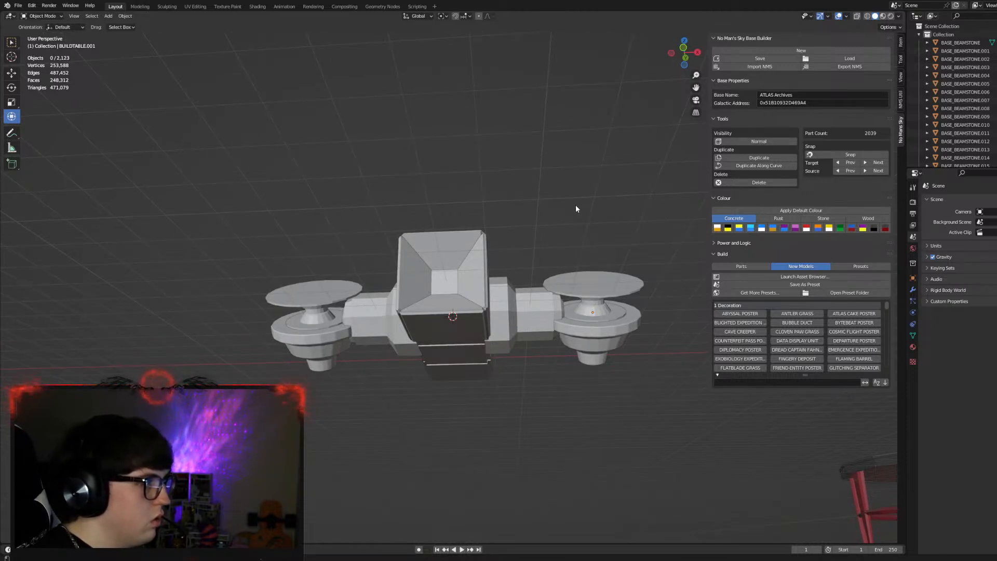
left_click_drag(662, 388, 582, 261)
left_click_drag(263, 370, 323, 243, "shift")
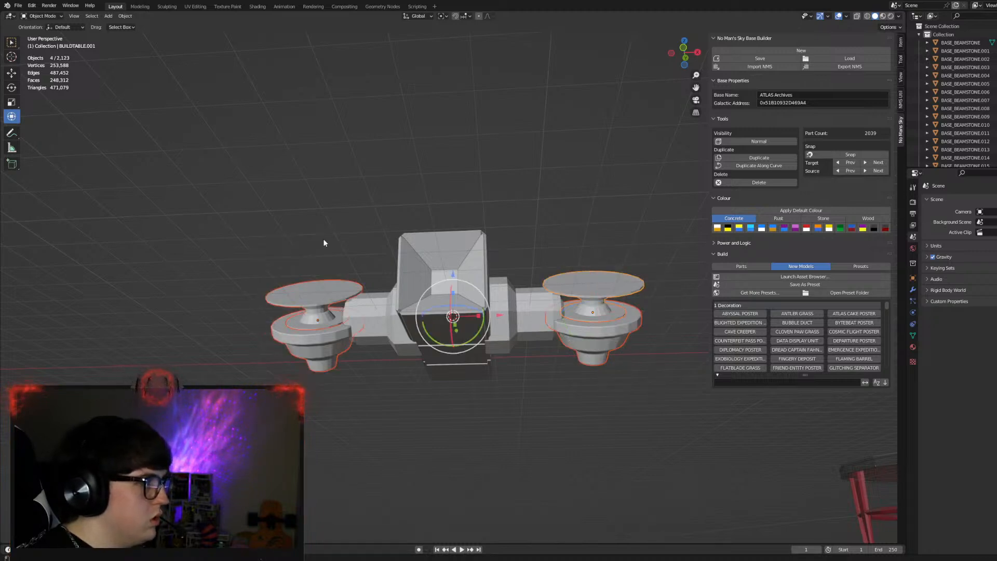
left_click(419, 16)
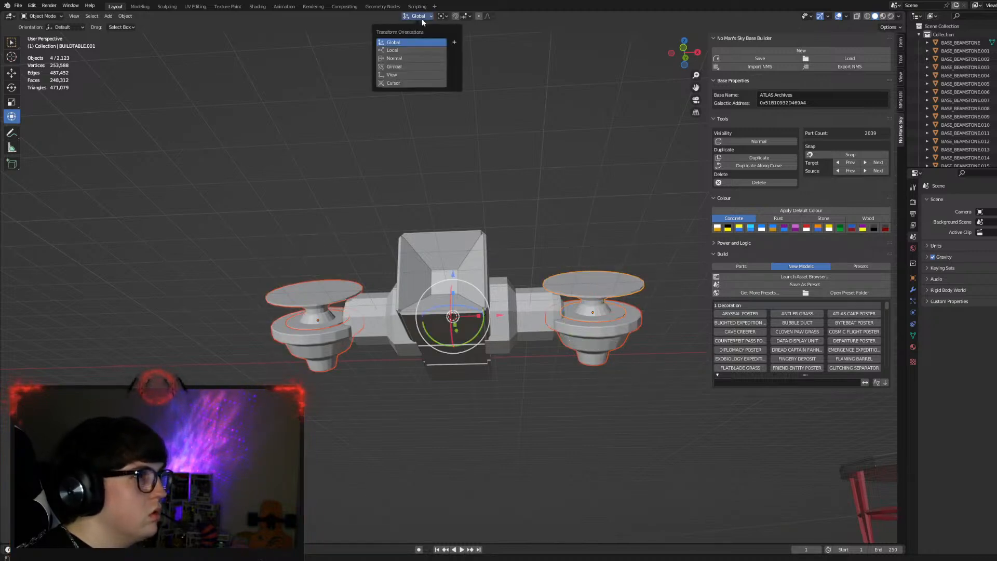
left_click(406, 51)
left_click_drag(418, 316, 380, 316)
Adjust the position of the selected tables and lamps slightly along their local Z axis and clear the selection.
middle_click_drag(466, 242, 494, 218)
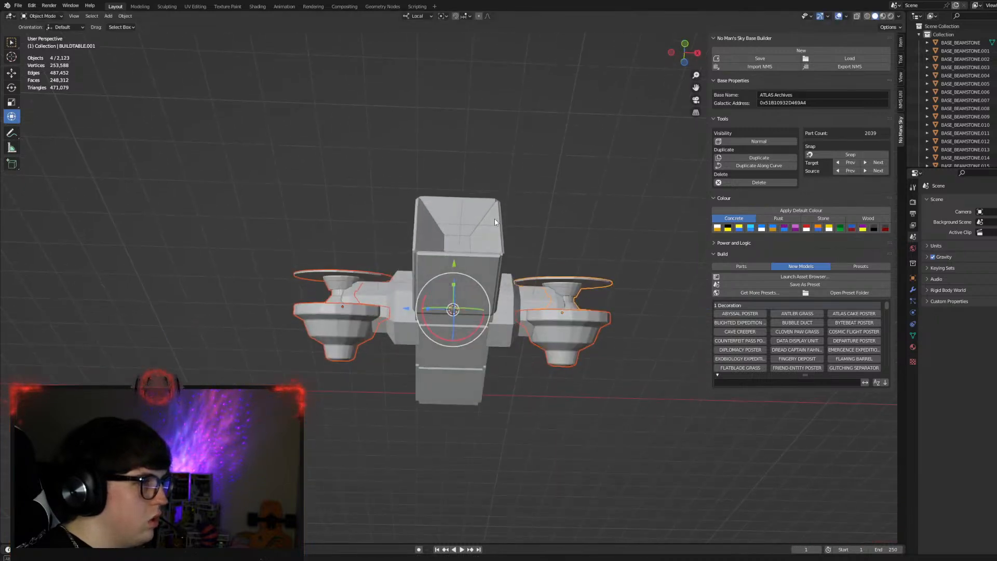
left_click(686, 43)
left_click_drag(408, 323, 413, 322)
left_click(553, 266)
left_click(547, 232)
middle_click_drag(547, 232, 6, 248)
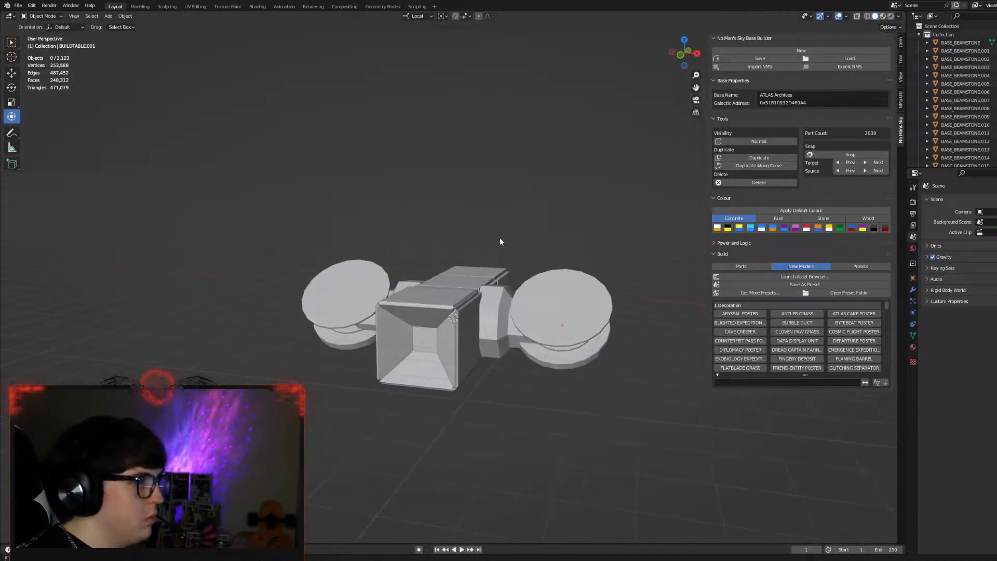
Undo the inward moves of the tables and lamps and clear the selection.
key("ctrl+z")
key("ctrl+z")
key("ctrl+z")
key("ctrl+z")
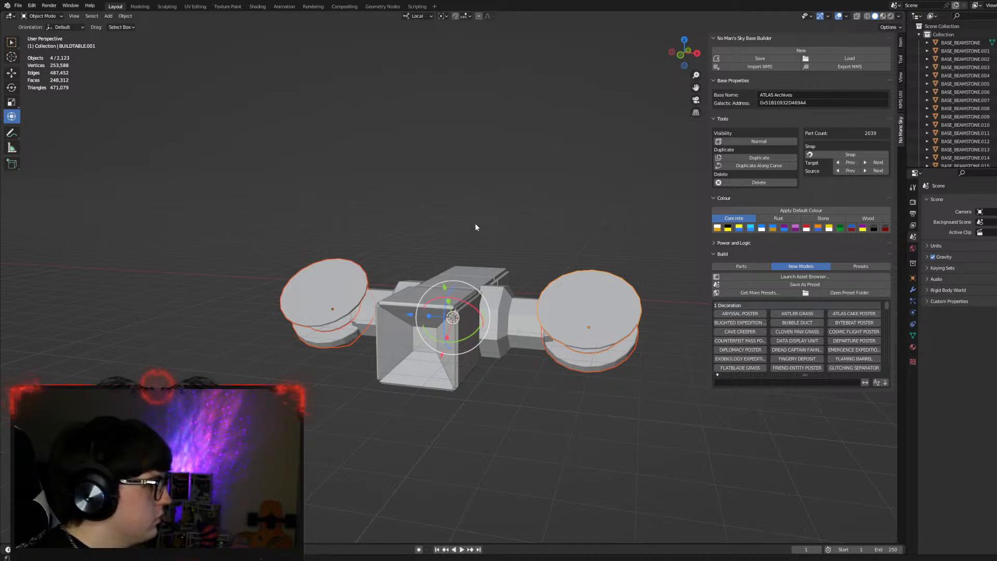
key("alt+a")
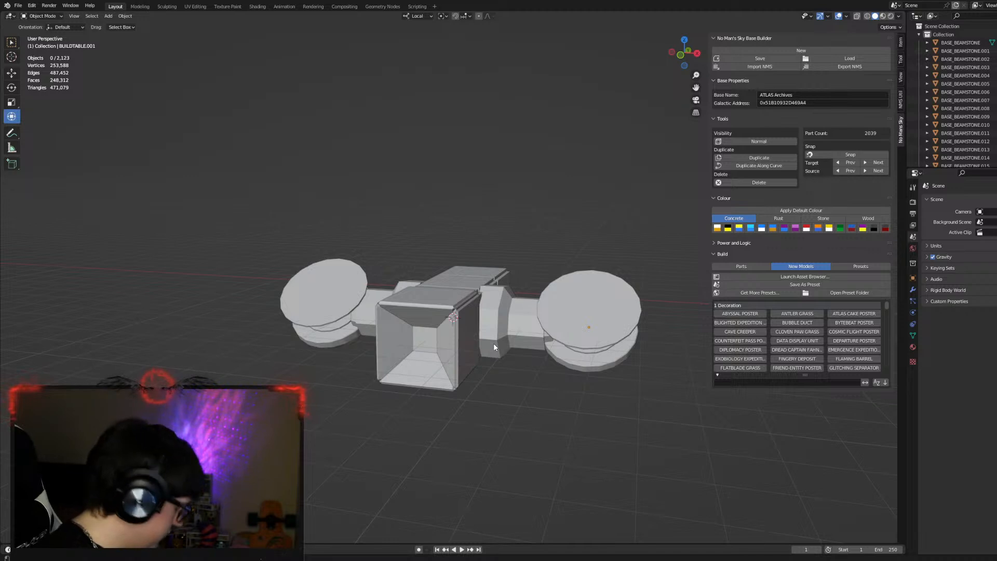
Delete the two lower lab lamps beneath the tables.
middle_click_drag(509, 338, 438, 336)
scroll(488, 327, "up", 3)
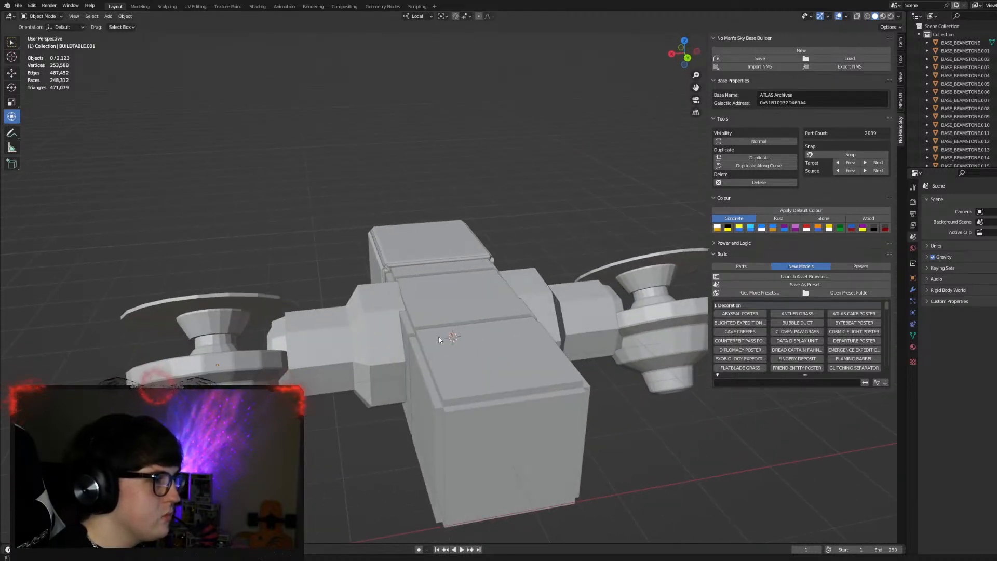
left_click(216, 376)
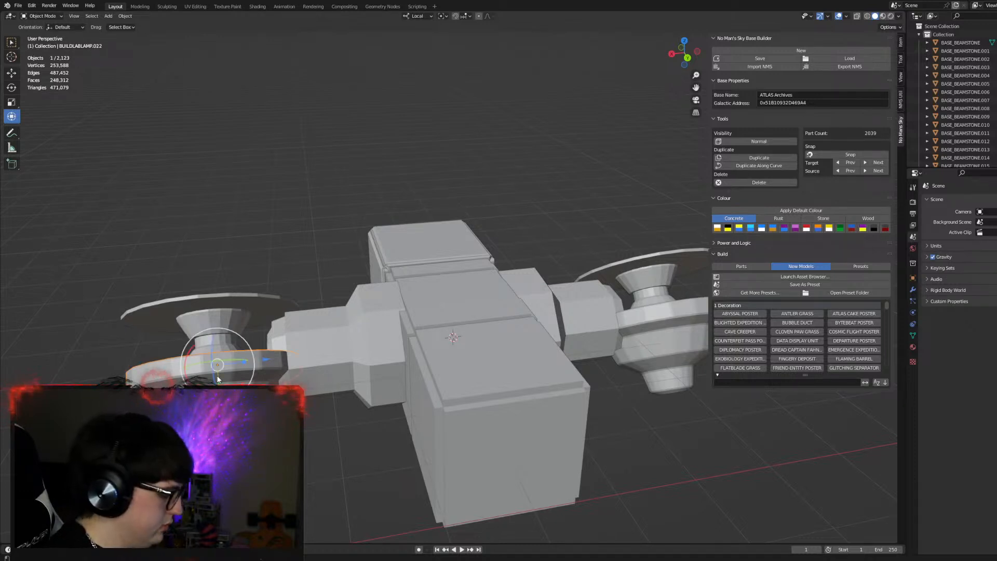
key("Delete")
left_click(670, 356)
key("Delete")
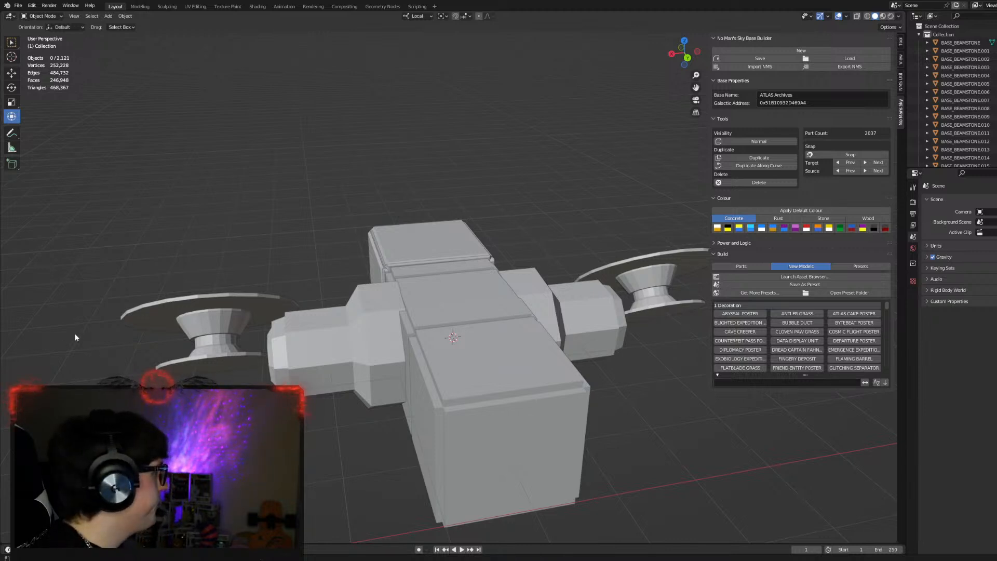
Undo the deletion of both lower lab lamps.
key("ctrl+z")
key("ctrl+z")
key("ctrl+z")
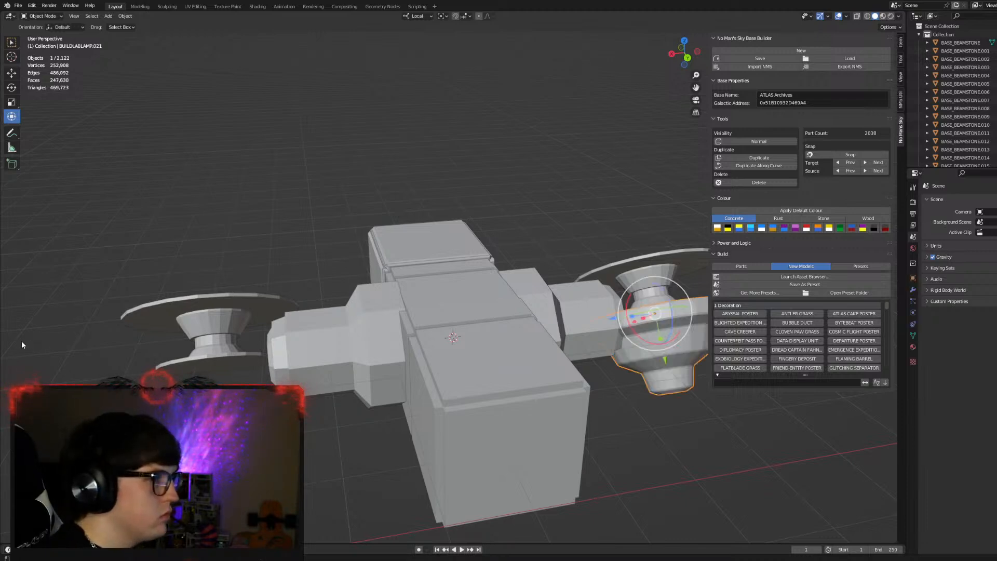
key("ctrl+z")
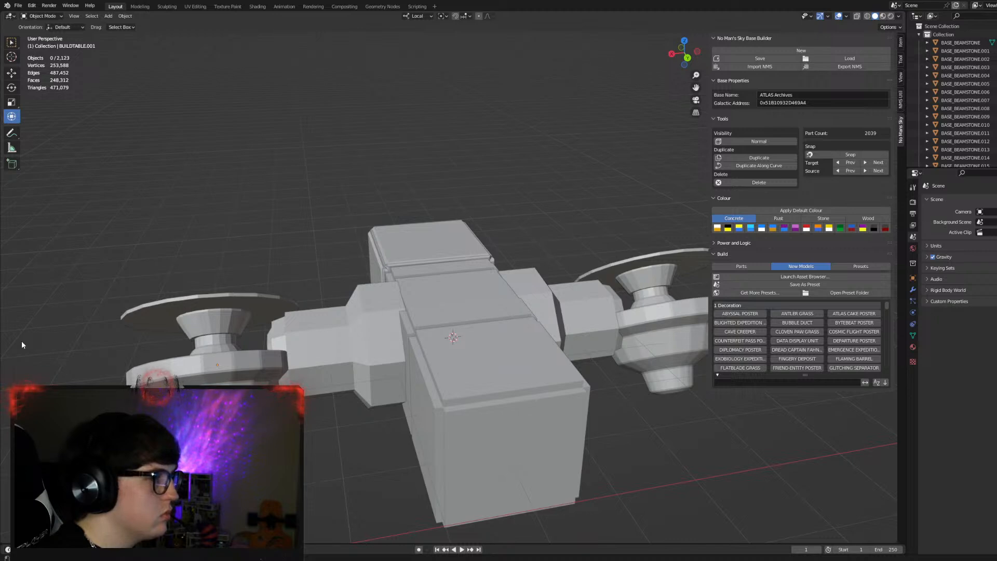
Undo the placement and rotation of both tables and the deletion of the two upper lab lamps.
middle_click_drag(400, 399, 672, 385)
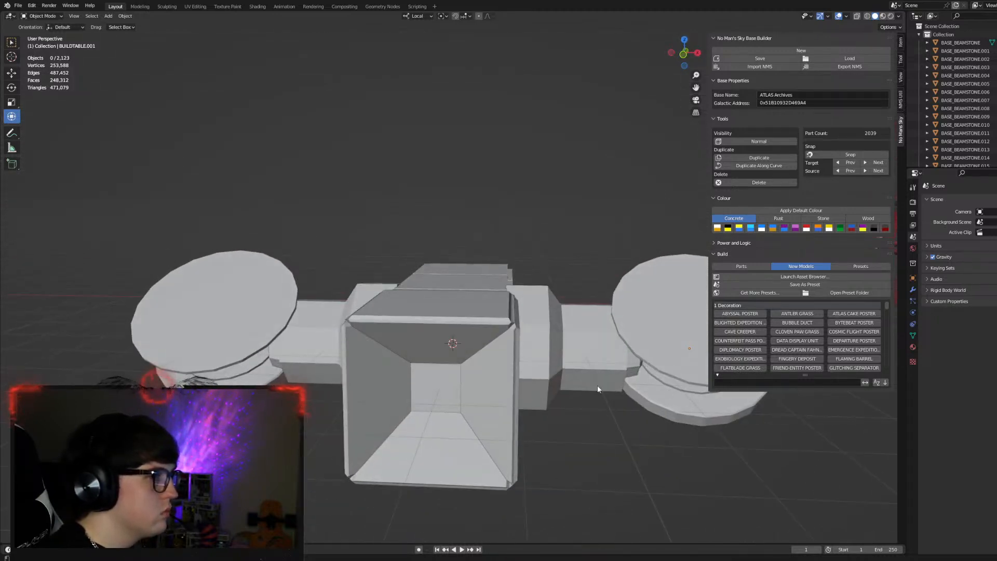
scroll(335, 368, "down", 3)
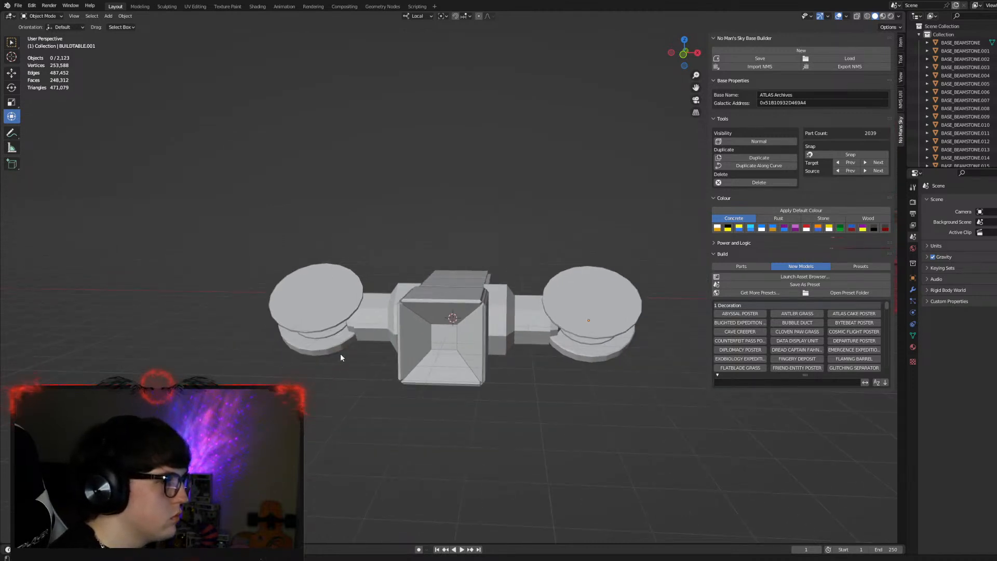
key("ctrl+z")
key("ctrl+z")
key("ctrl+z")
key("ctrl+z")
key("ctrl+z")
key("ctrl+z")
key("ctrl+z")
key("ctrl+z")
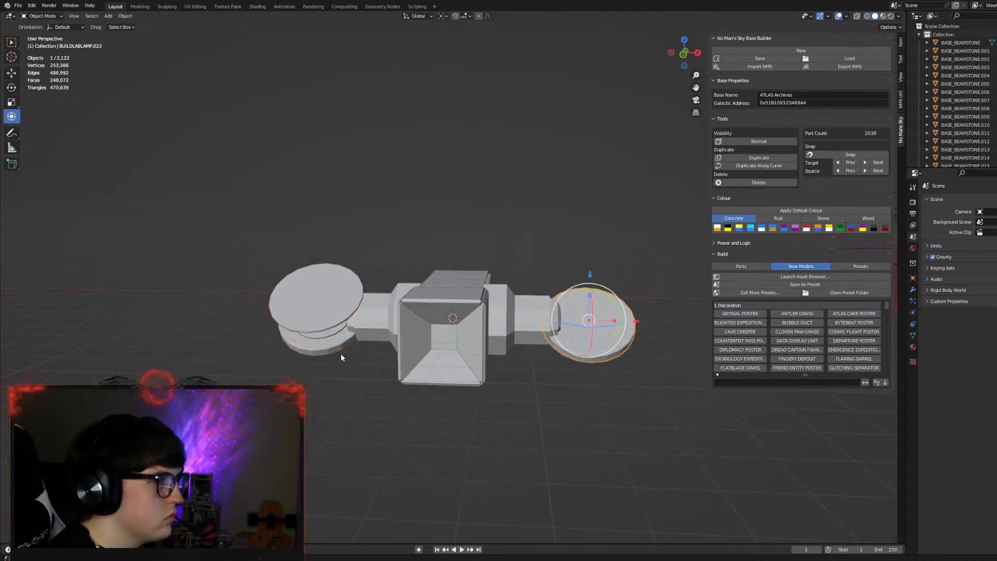
key("ctrl+z")
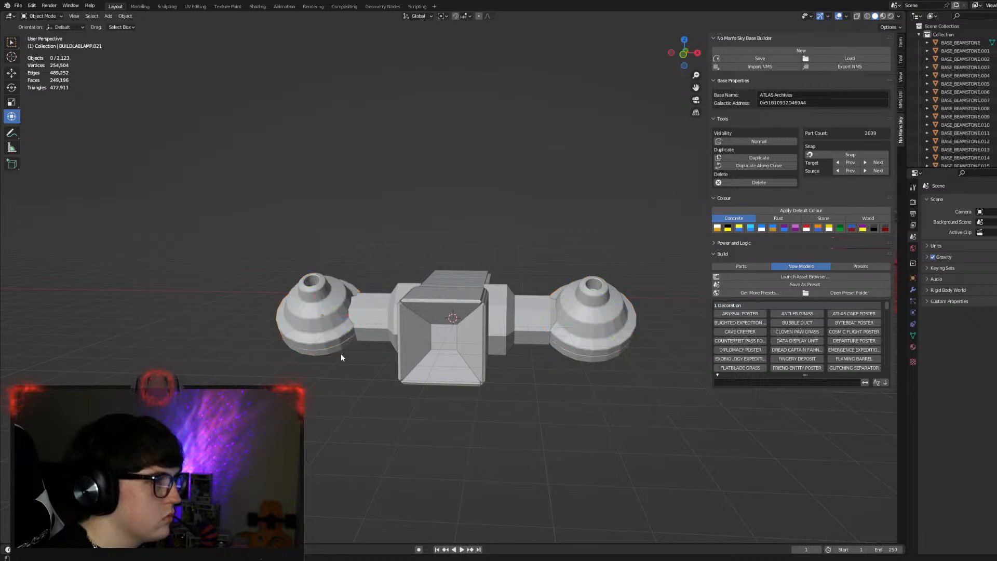
Add an octagonal cabinet at each of the two outer lab lamp pairs, one per side.
middle_click_drag(546, 340, 625, 346)
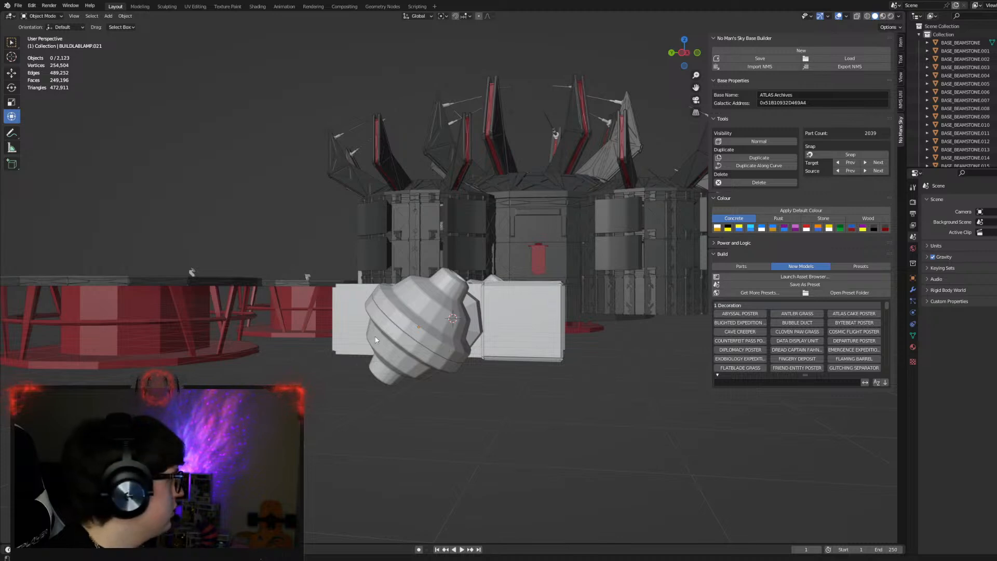
middle_click_drag(605, 363, 435, 386)
left_click(330, 338)
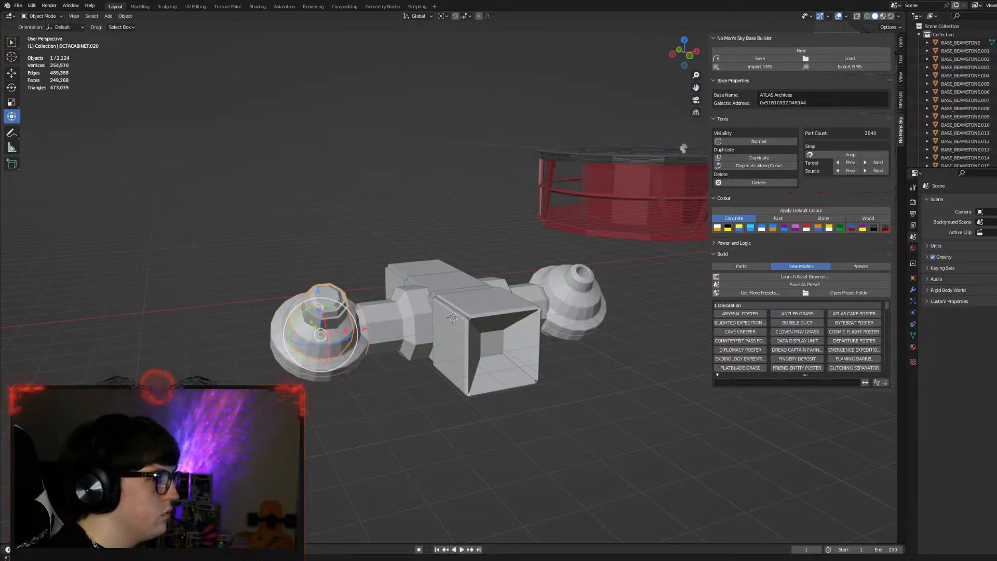
left_click(573, 284)
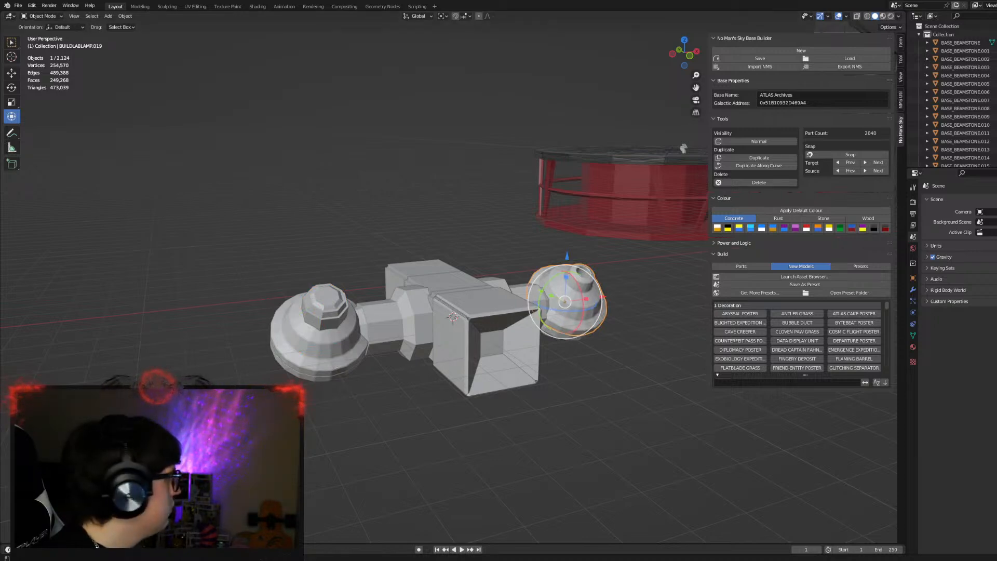
left_click(269, 277)
middle_click_drag(269, 277, 300, 280)
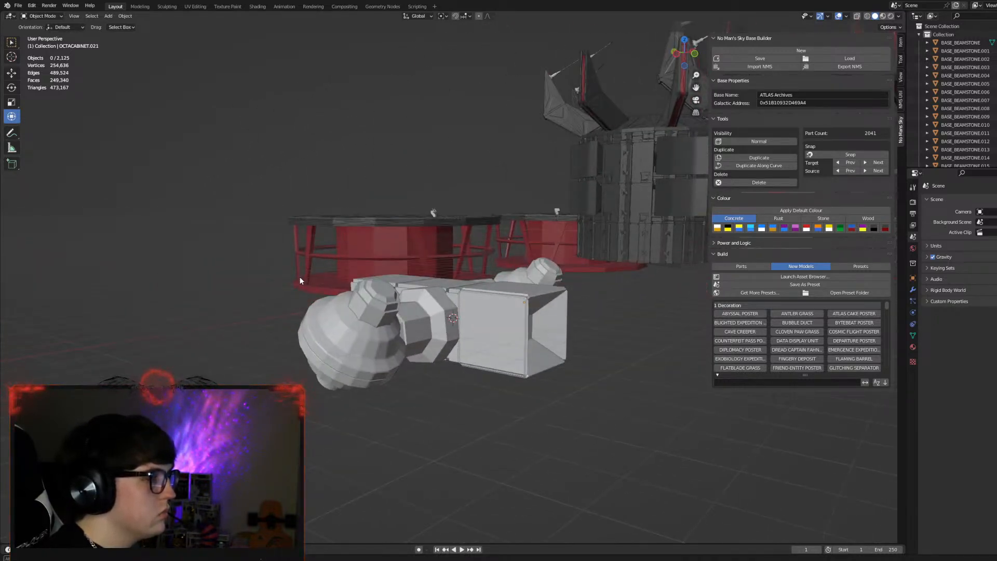
Scale the two octagonal cabinets connecting the box to the lamps to about 0.85, each about its own origin, using local orientation.
left_click(339, 327)
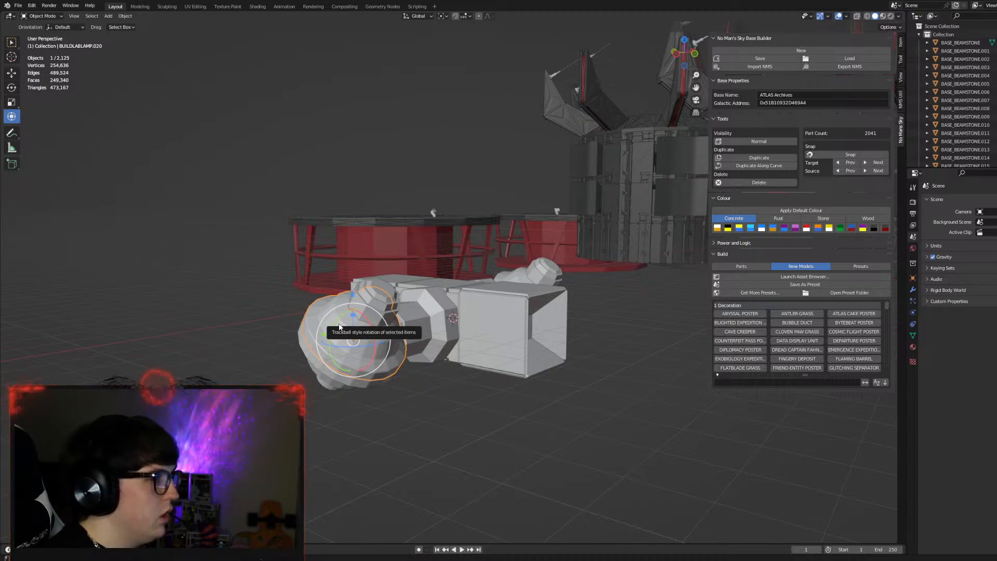
left_click(246, 315)
middle_click_drag(473, 346, 437, 370)
left_click(400, 329)
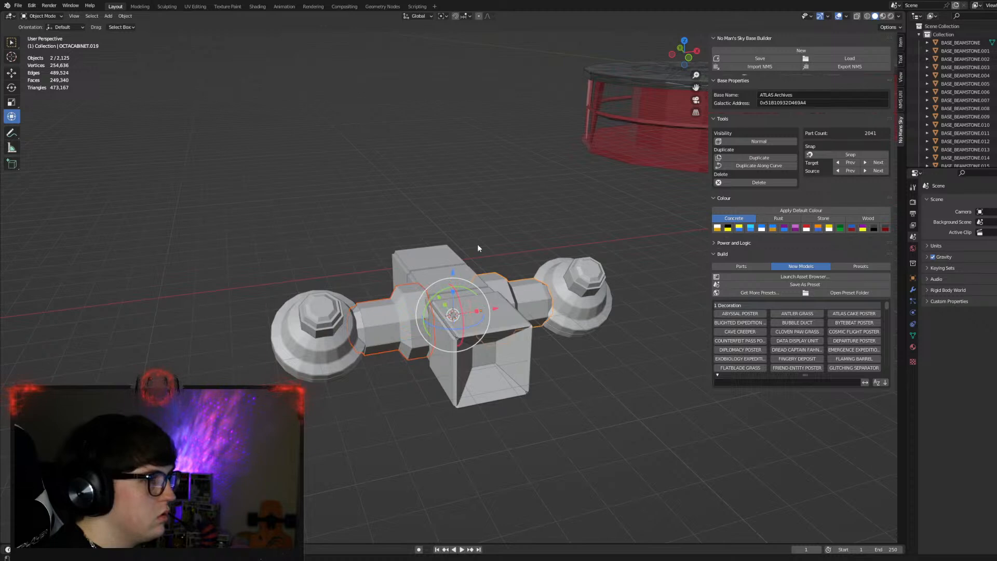
left_click(428, 16)
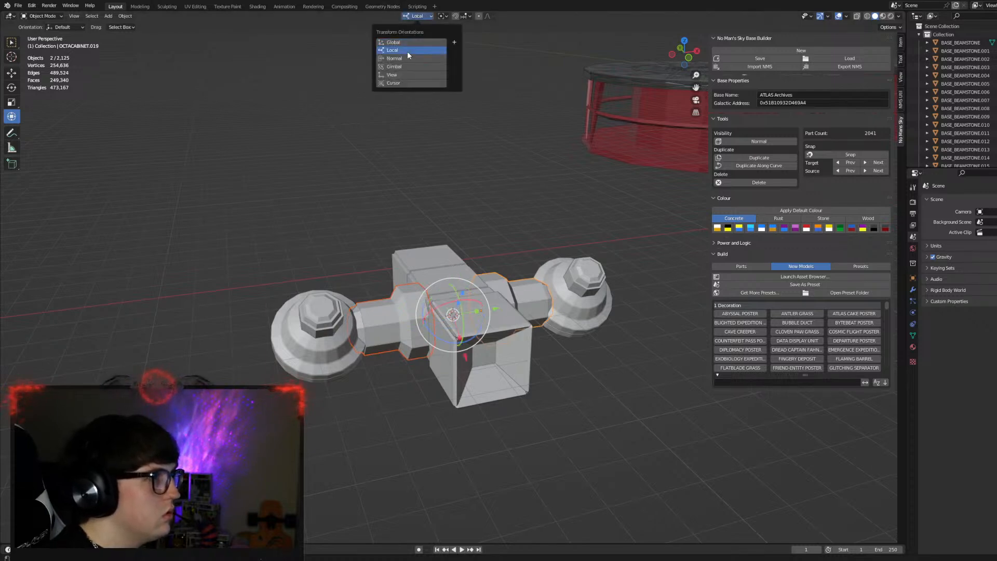
left_click(407, 51)
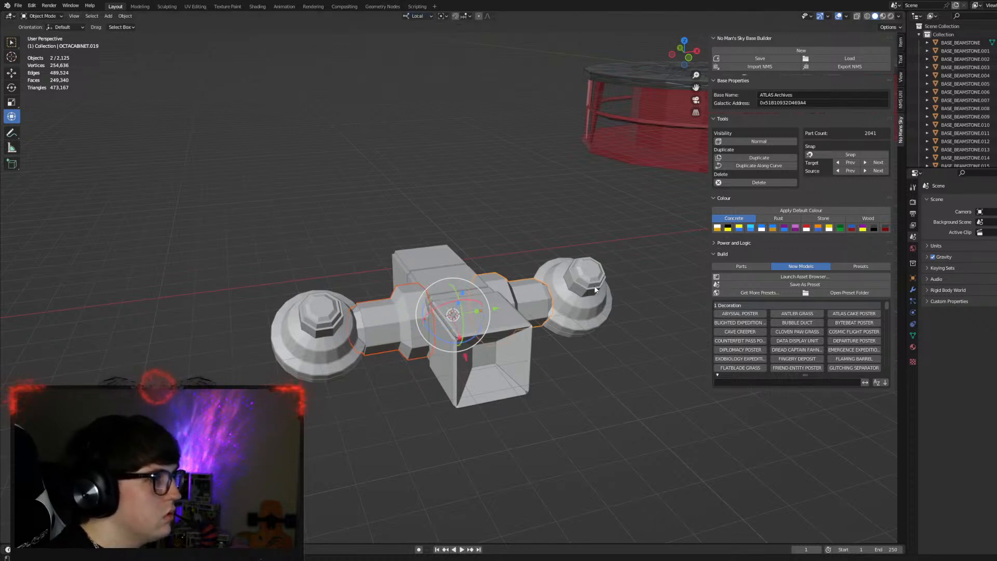
left_click(441, 16)
left_click(467, 44)
key("s")
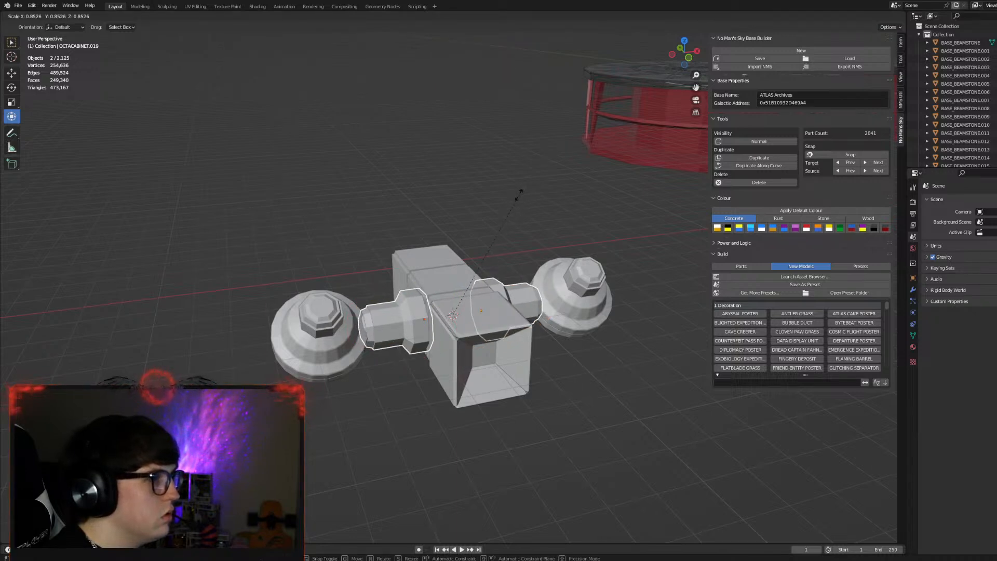
left_click(518, 193)
middle_click_drag(518, 193, 707, 183)
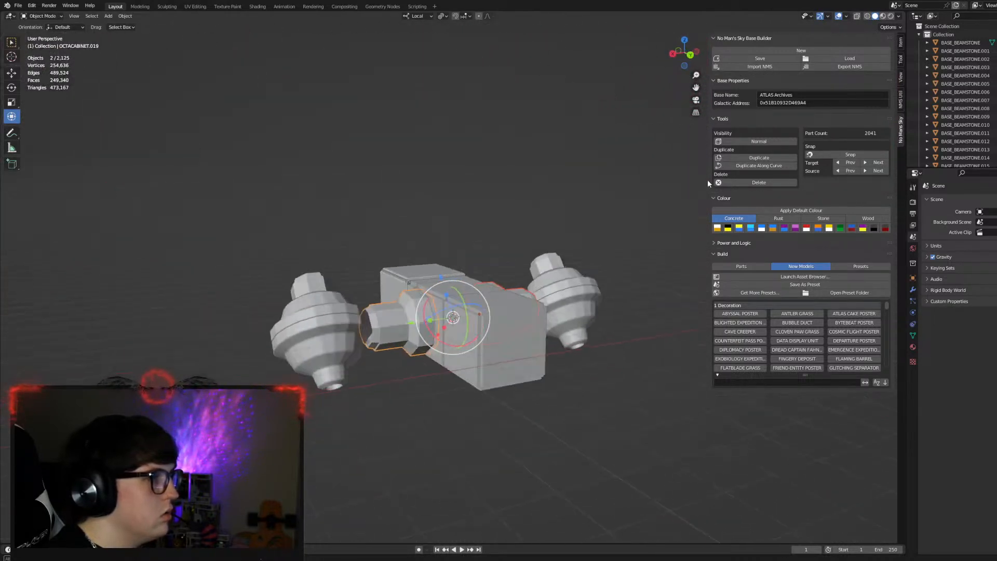
left_click(498, 174)
Try to shift the lab lamps and cabinets at both outer ends along their local axes, working from the underside.
middle_click_drag(488, 178, 646, 176)
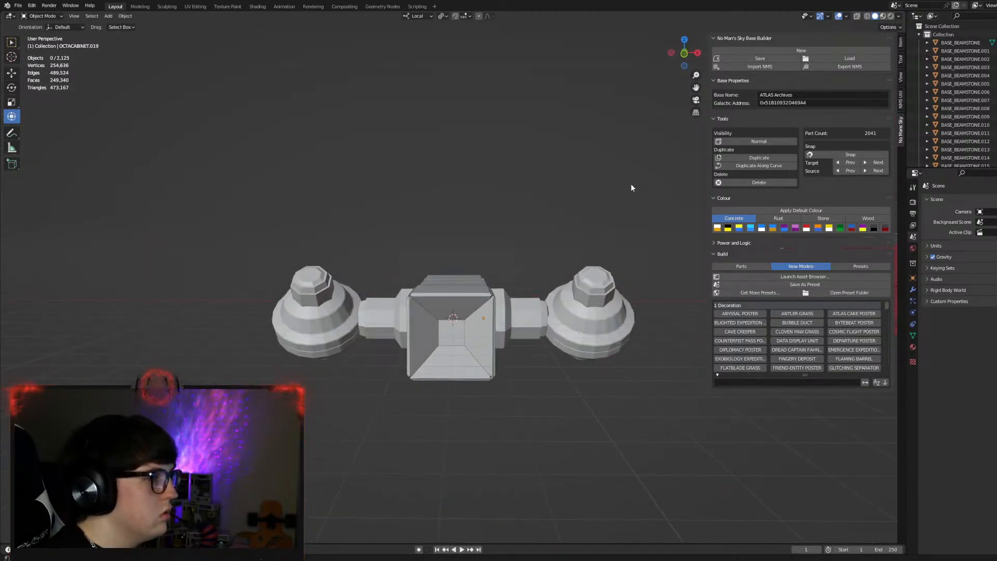
middle_click_drag(427, 206, 431, 184)
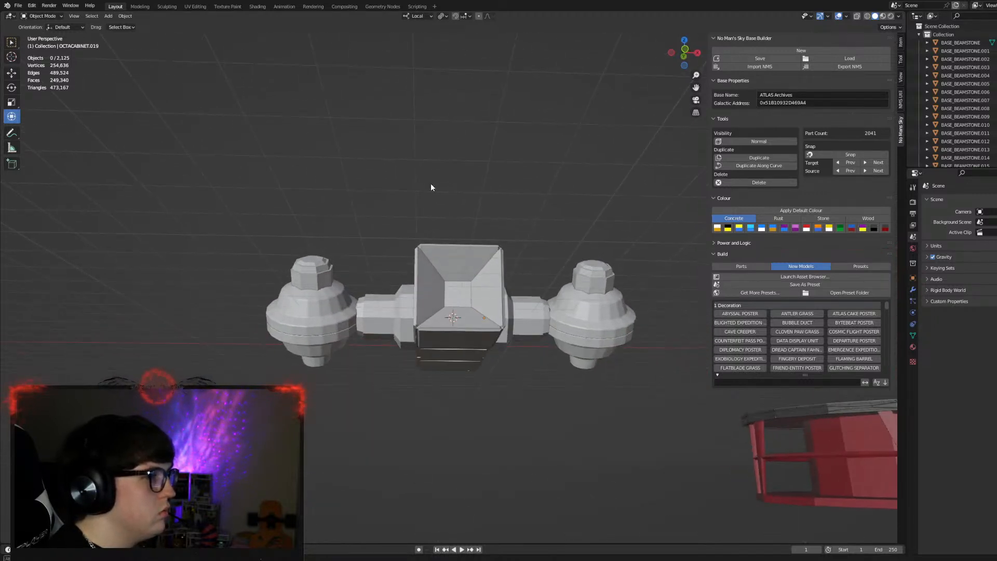
left_click(685, 67)
left_click_drag(237, 200, 338, 336)
left_click_drag(679, 388, 591, 192, "shift")
left_click_drag(211, 207, 339, 352, "shift")
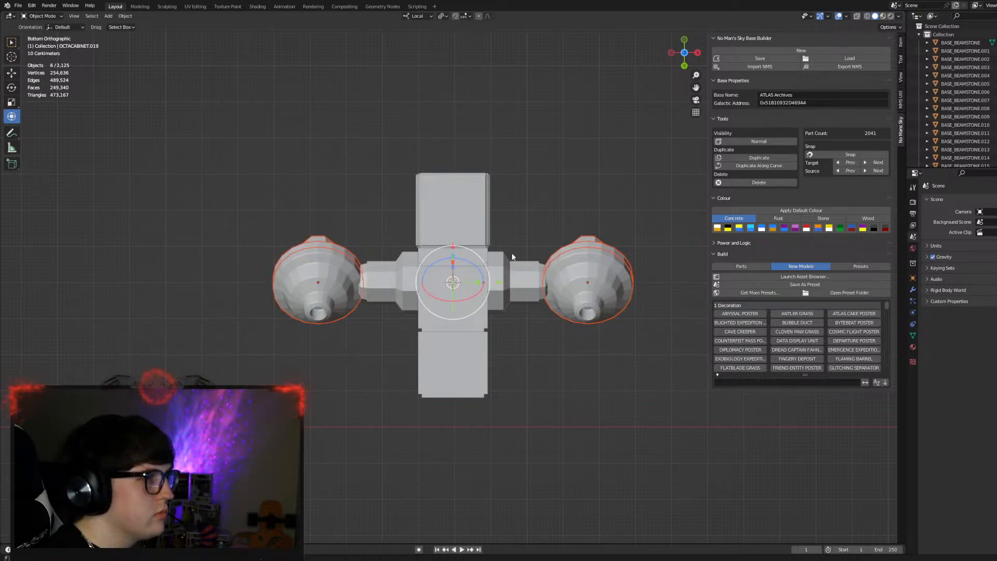
left_click(447, 19)
left_click(457, 27)
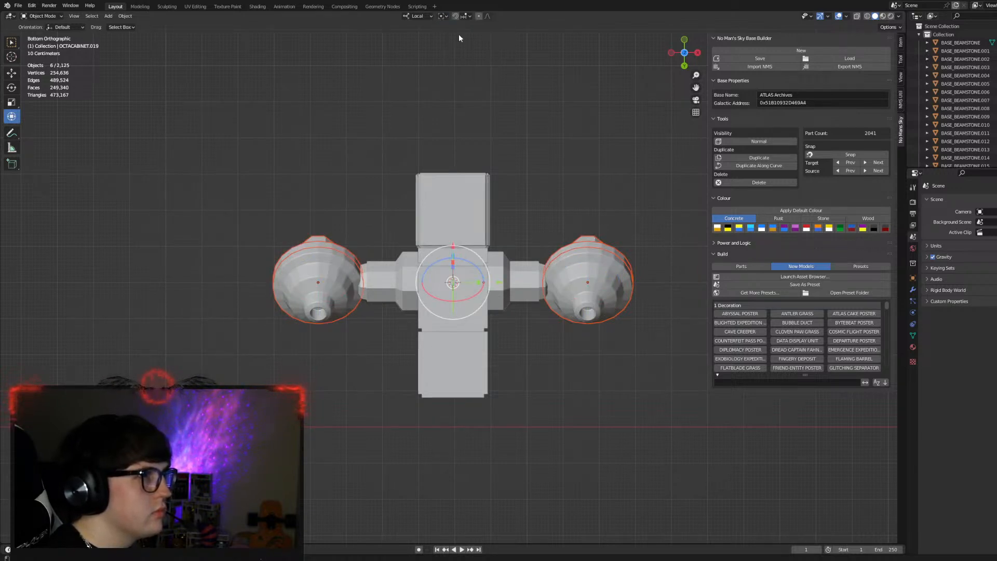
left_click_drag(502, 284, 485, 292)
right_click(486, 291)
left_click_drag(452, 250, 536, 211)
middle_click_drag(536, 211, 534, 266)
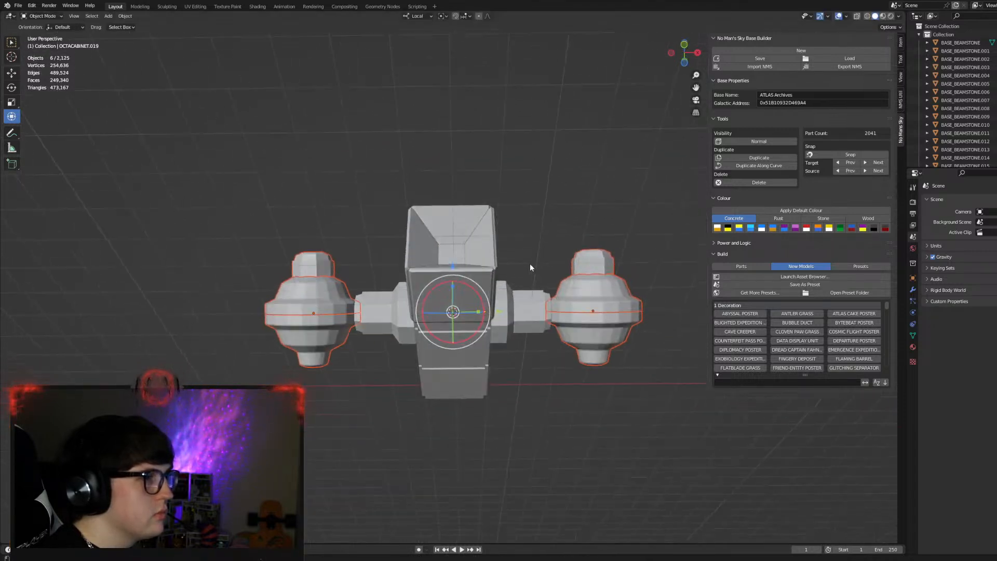
left_click_drag(453, 263, 453, 289)
right_click(454, 289)
Delete all four lab lamps at the two outer ends, keeping the octagonal cabinets.
left_click(600, 341)
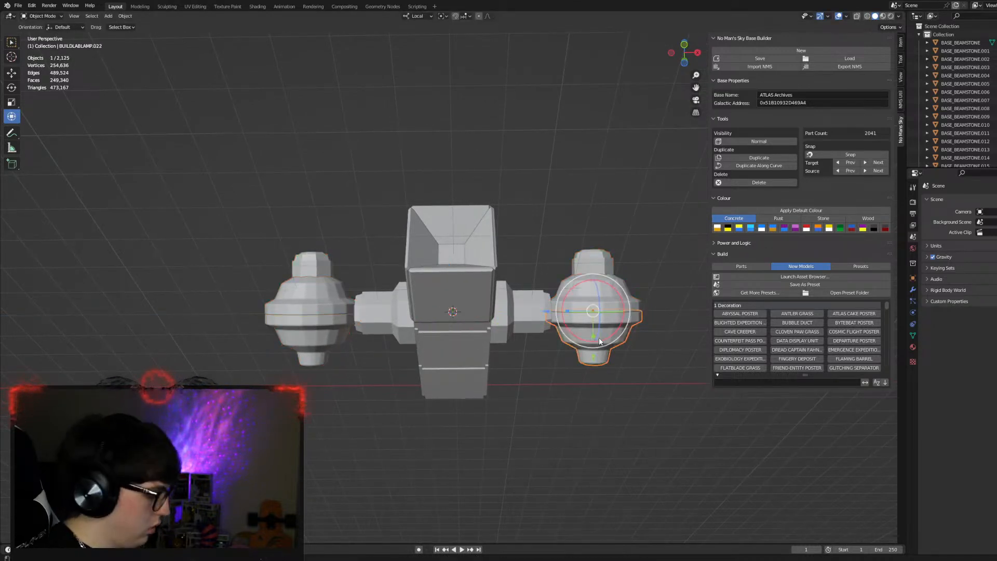
key("Delete")
left_click(289, 331)
key("Delete")
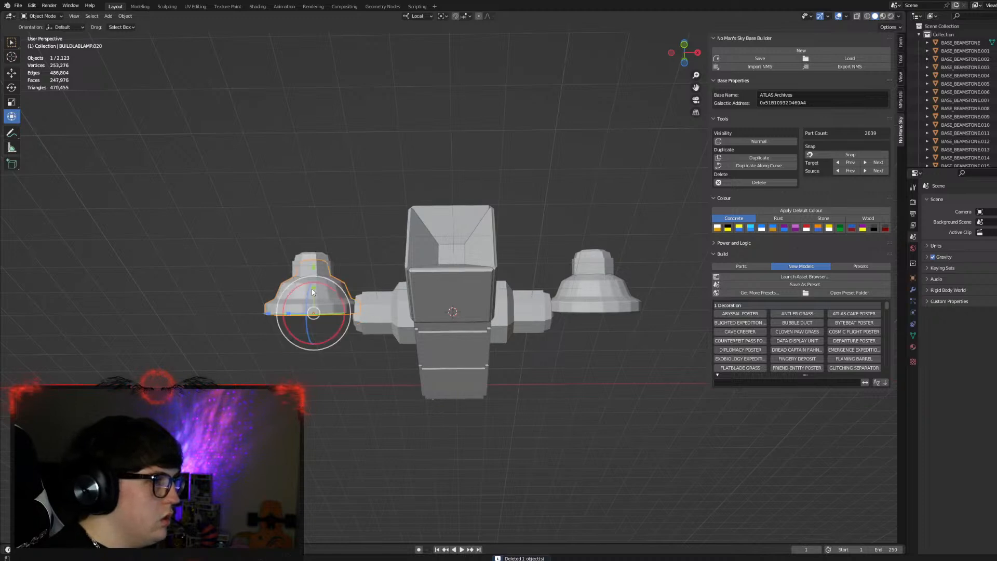
left_click(582, 288)
key("Delete")
Move the two tilted outer octagonal cabinets inward onto the connecting cabinets beside the central box.
middle_click_drag(514, 299, 446, 347)
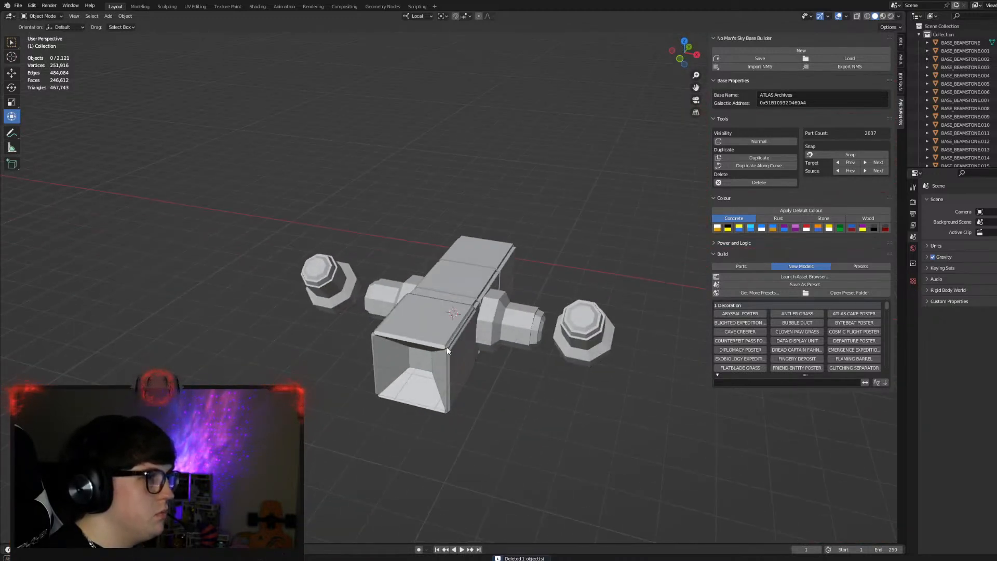
scroll(511, 348, "up", 2)
left_click(619, 356)
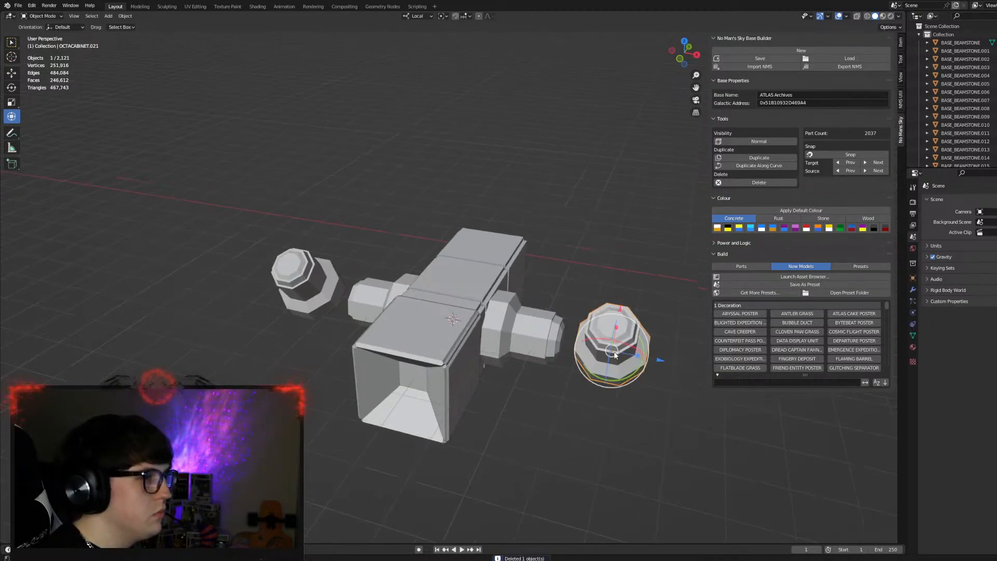
middle_click_drag(540, 331, 474, 314)
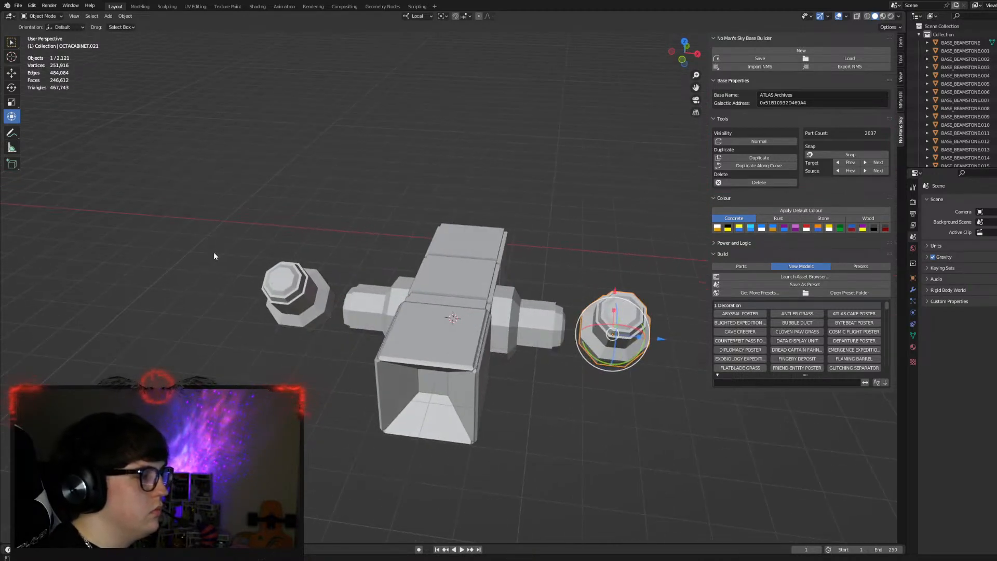
left_click(311, 302, "shift")
left_click_drag(414, 318, 482, 306)
Move the two tilted cabinets outward about 0.73 m along their local Z axis.
middle_click_drag(584, 307, 533, 286)
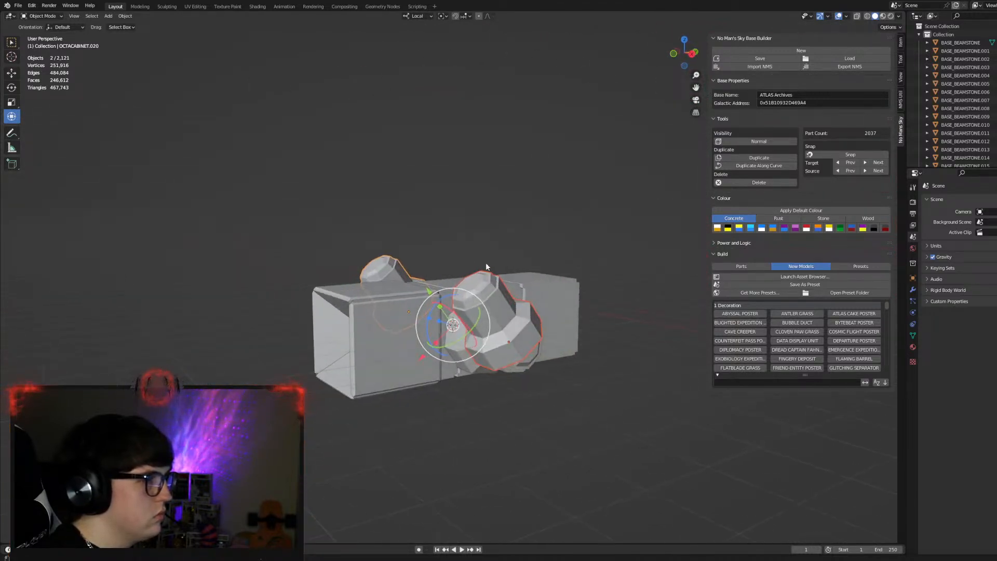
middle_click_drag(455, 242, 516, 255)
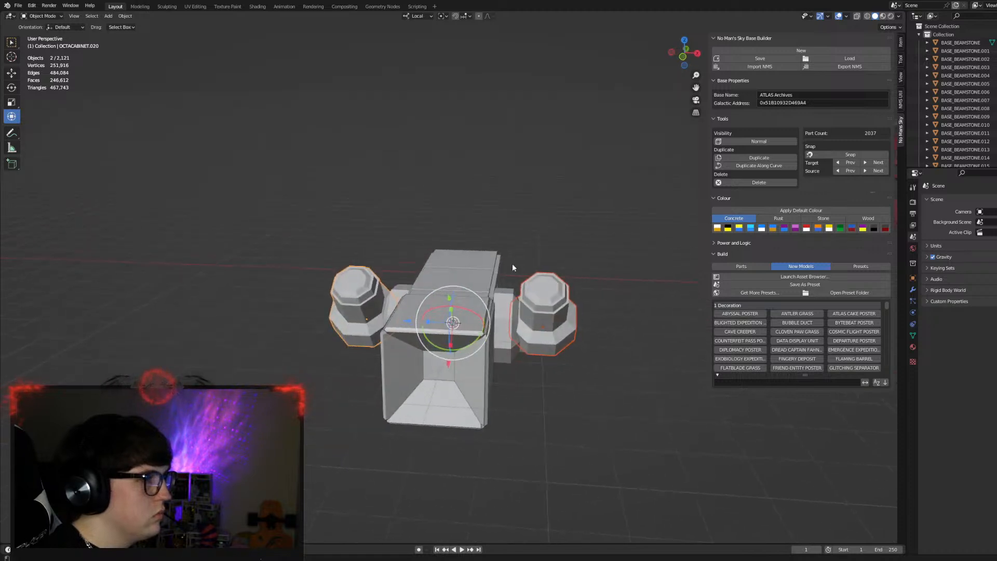
middle_click_drag(352, 266, 388, 264)
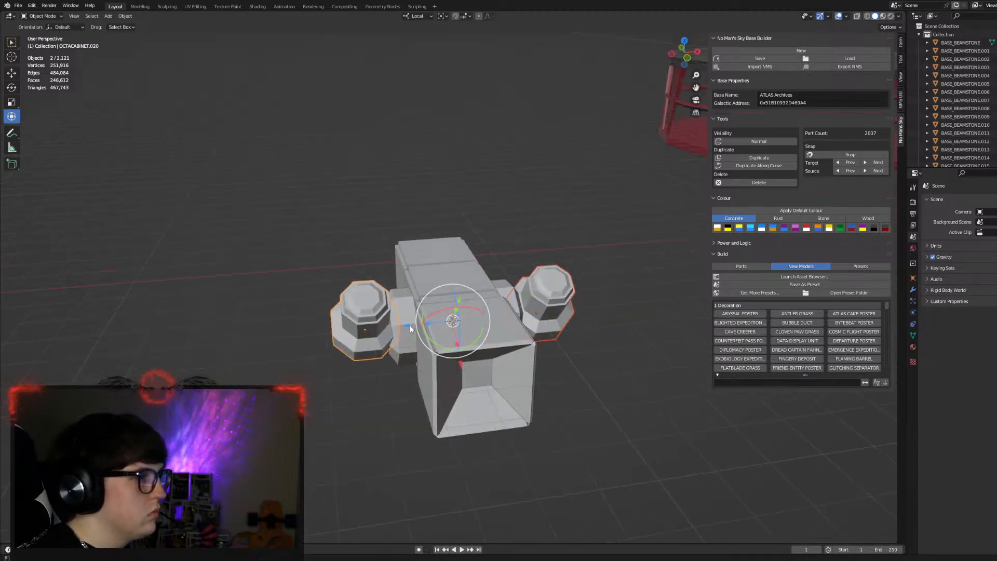
key("g")
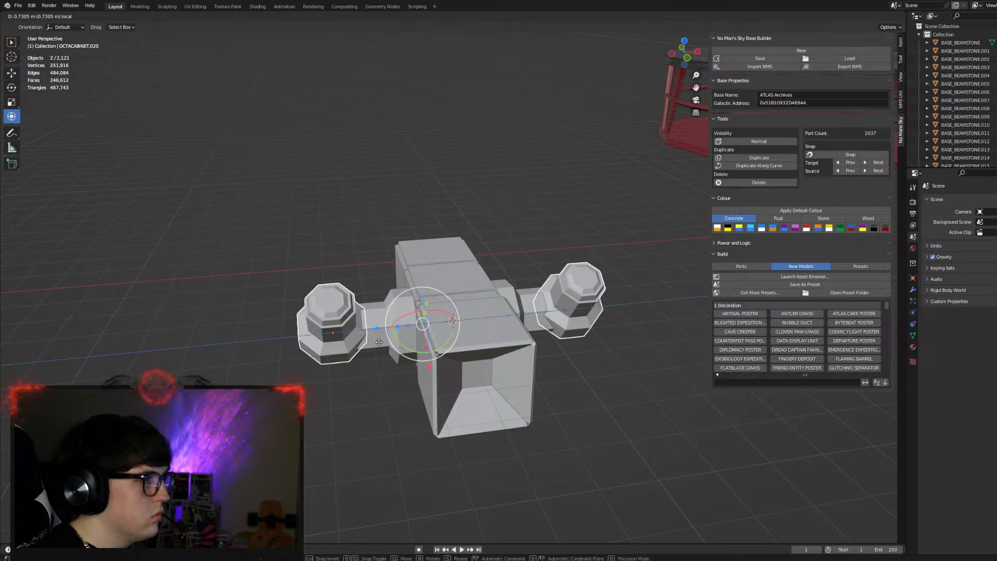
left_click(380, 343)
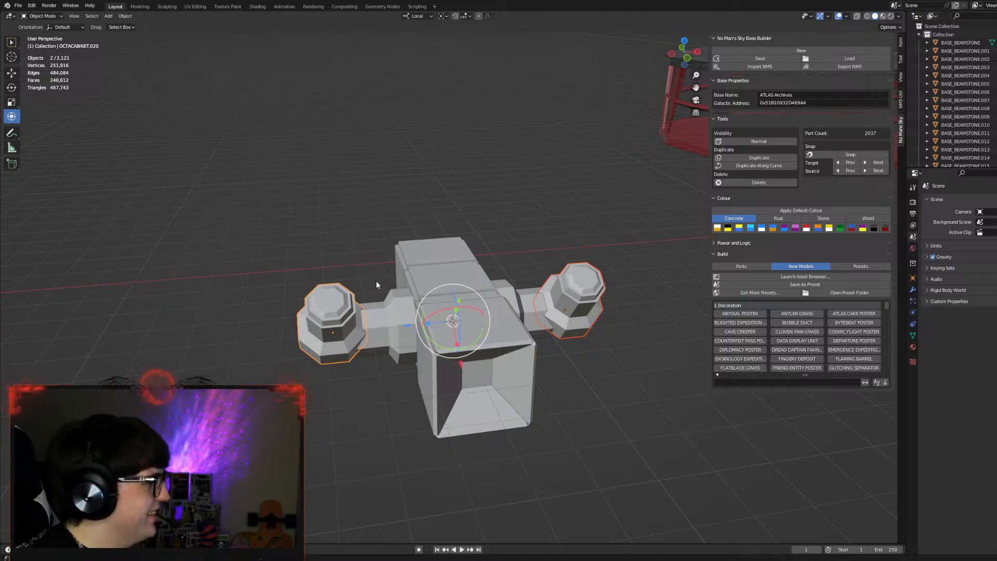
Paste copies of the two tilted octagonal cabinets in place and rotate them to extend in the opposite direction, below the originals.
middle_click_drag(479, 235, 575, 260)
scroll(553, 249, "up", 2)
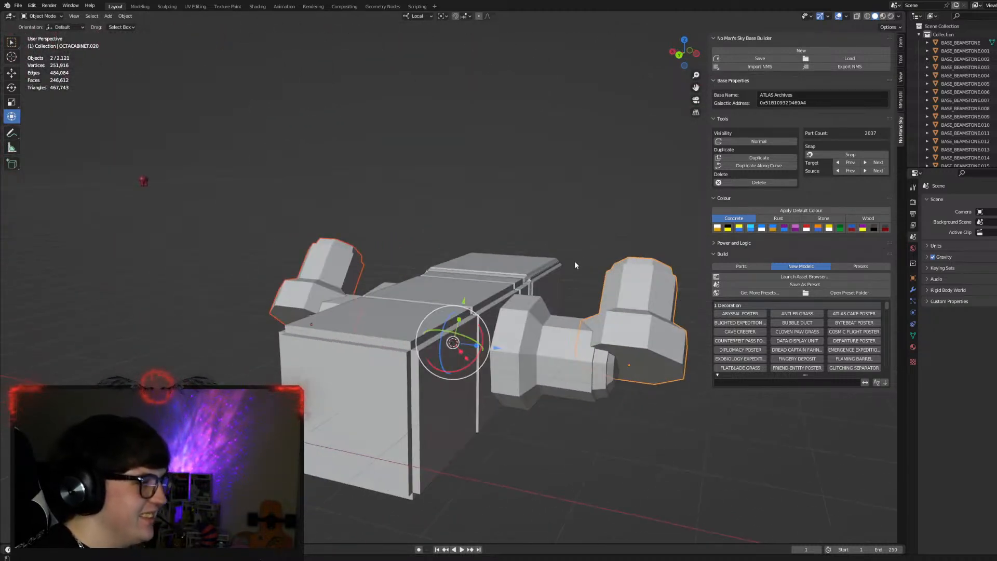
key("ctrl+v")
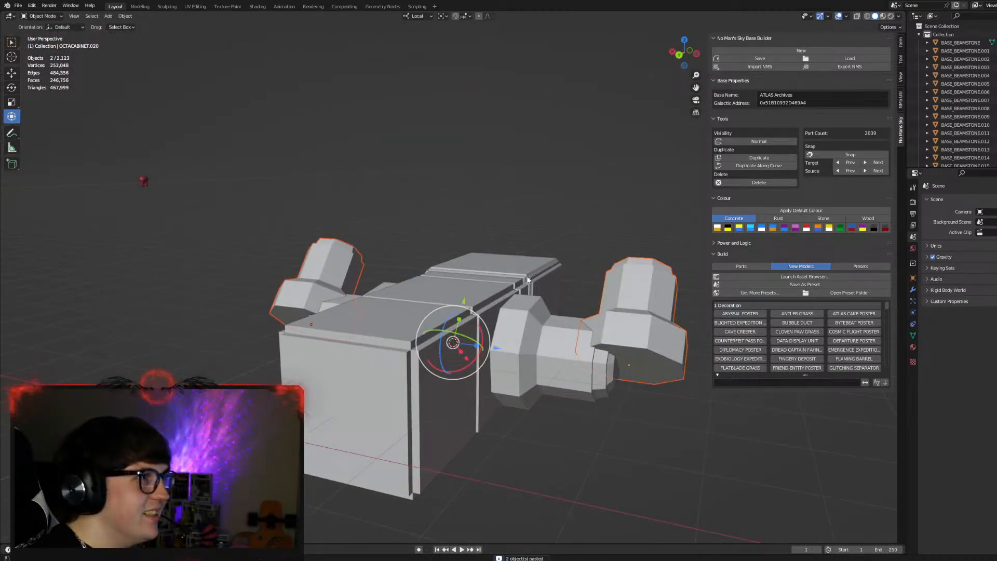
left_click_drag(437, 327, 454, 385)
left_click(586, 180)
middle_click_drag(501, 273, 727, 264)
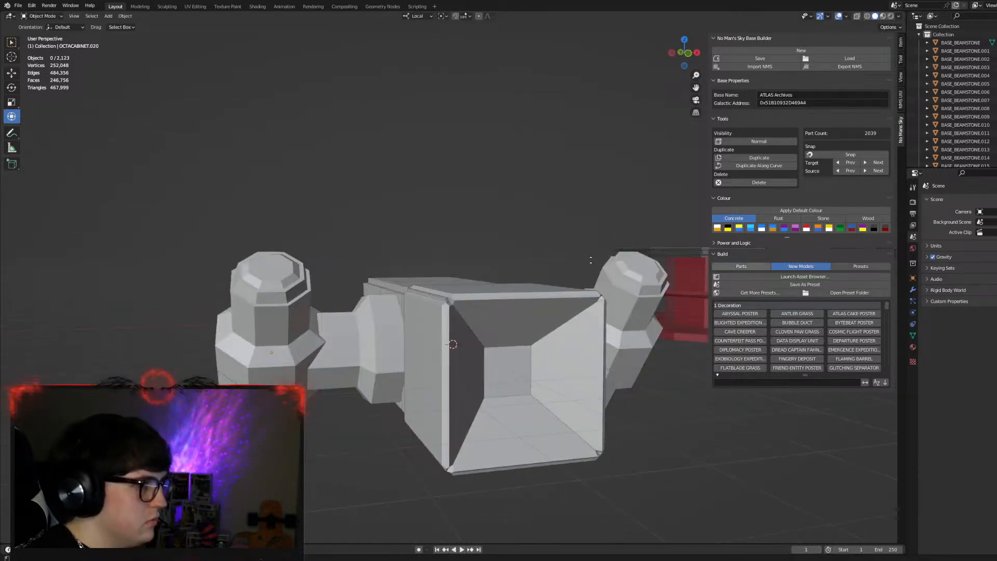
Add a glow globe at each of the two upper tilted octagonal cabinets.
middle_click_drag(551, 251, 539, 277)
scroll(531, 253, "down", 4)
middle_click_drag(535, 285, 533, 286)
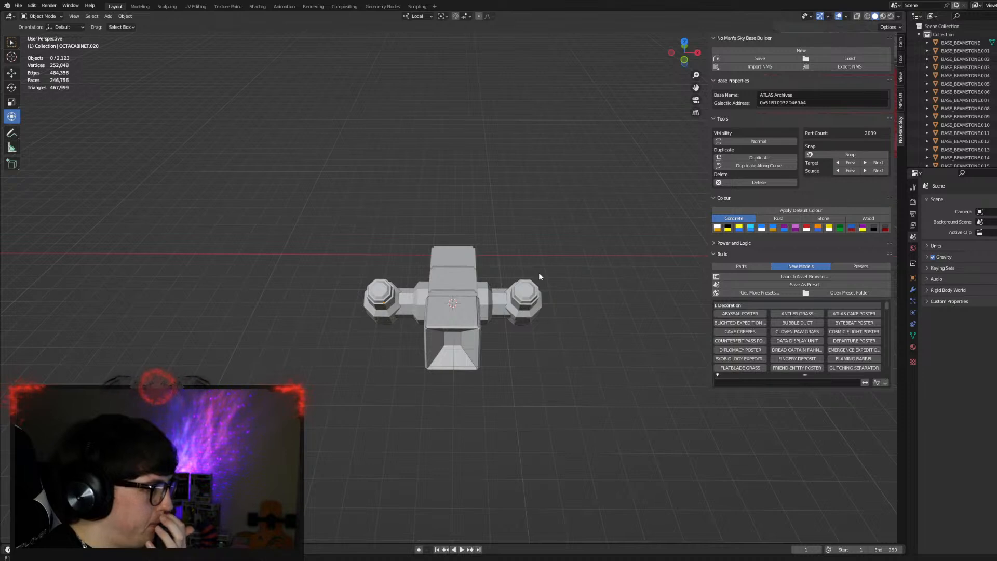
middle_click_drag(547, 284, 477, 261)
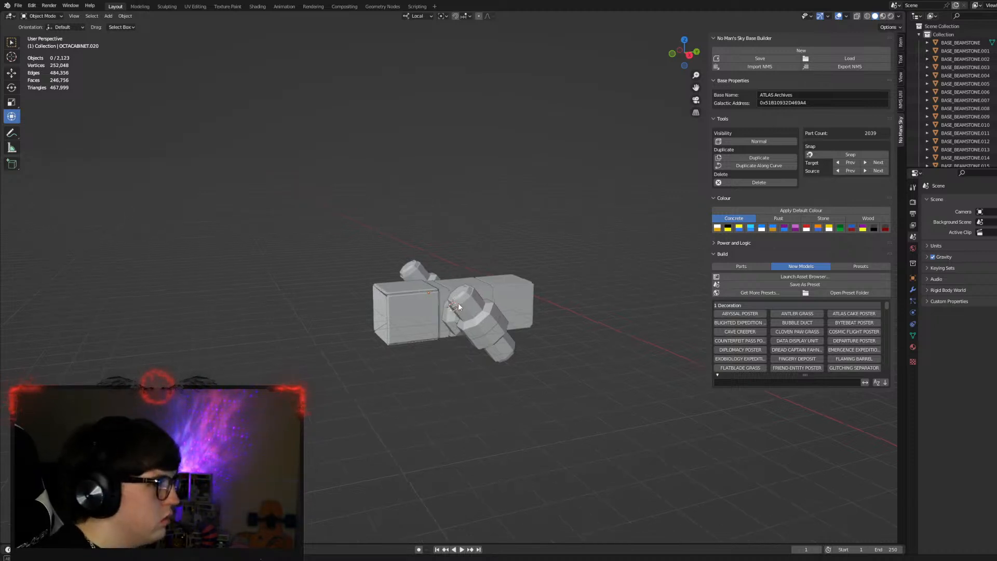
middle_click_drag(416, 294, 516, 288)
scroll(509, 287, "up", 3)
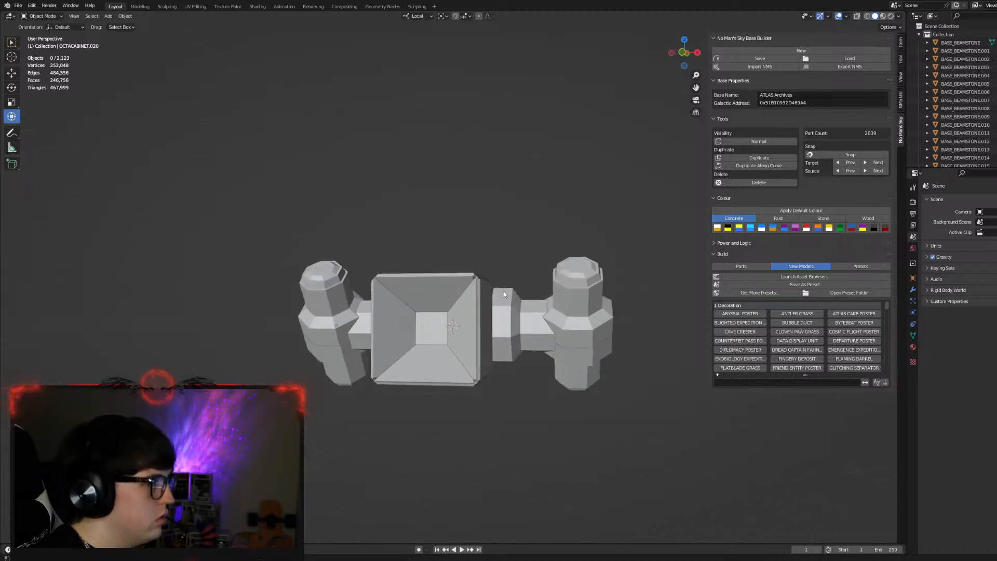
left_click(337, 295)
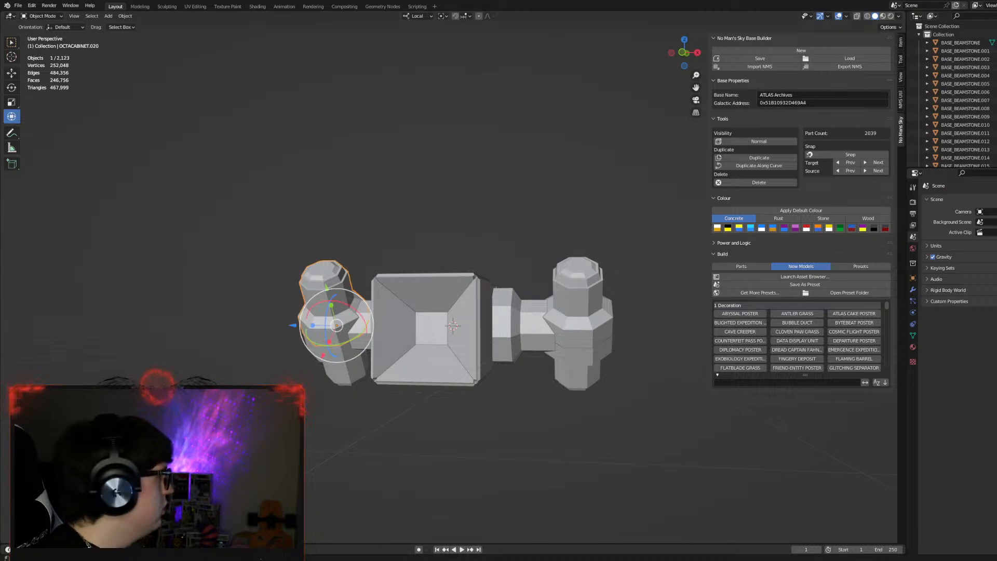
key("ctrl+z")
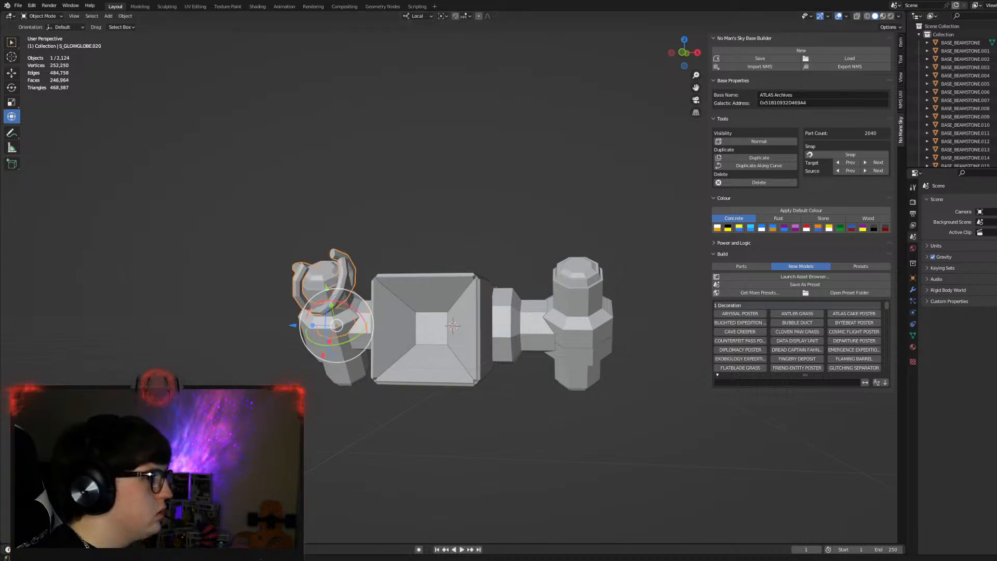
left_click(574, 310)
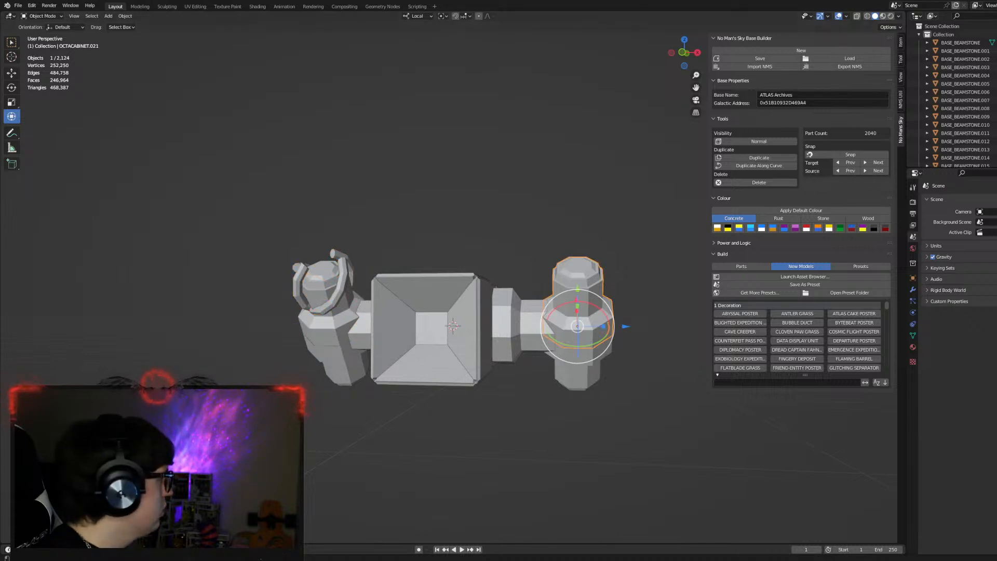
key("shift+r")
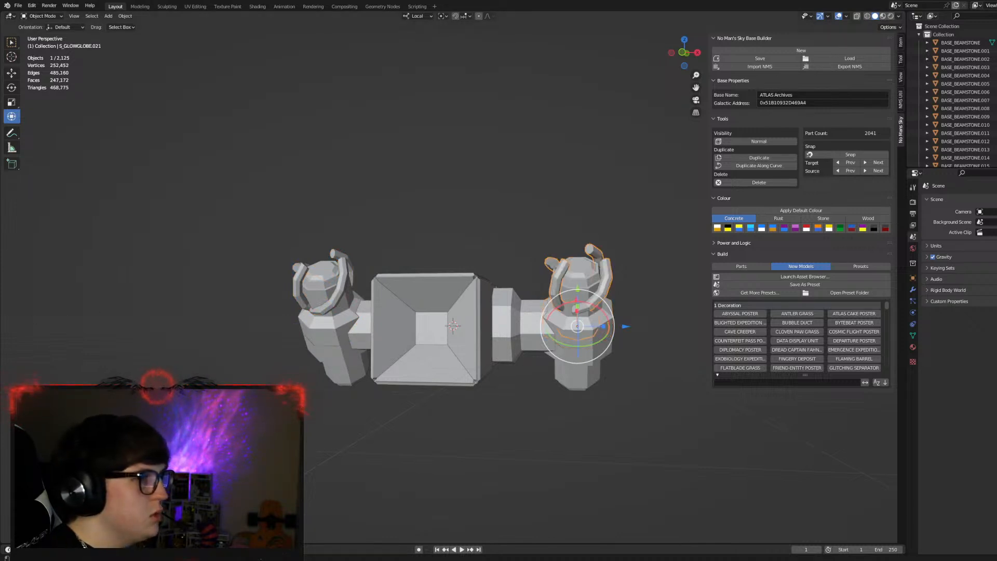
Undo the addition of the glow globes at the two upper tilted octagonal cabinets.
left_click(609, 211)
middle_click_drag(610, 211, 428, 231)
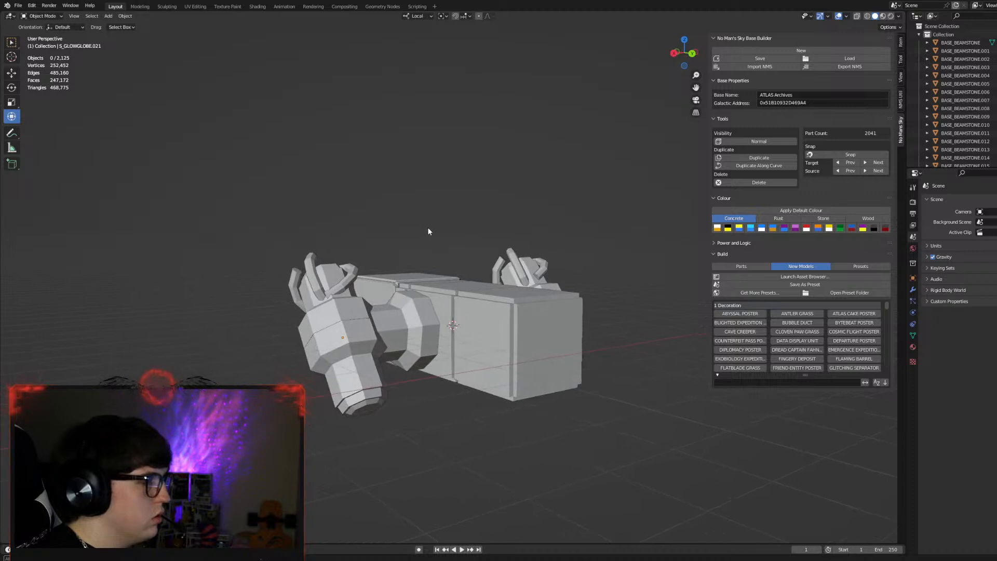
key("ctrl+z")
key("ctrl+z")
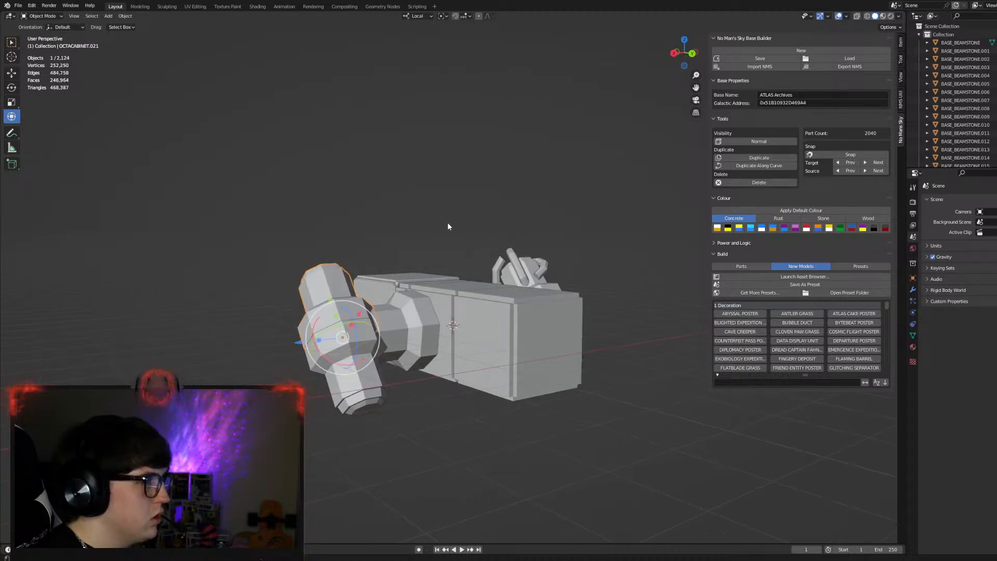
middle_click_drag(578, 259, 580, 263)
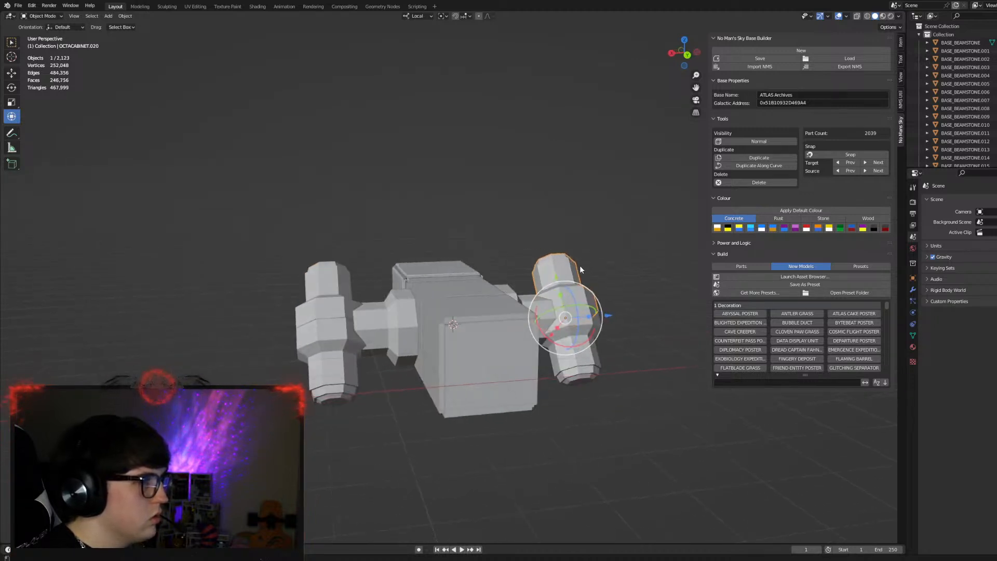
Add a glow globe at each of the two lower tilted octagonal cabinets.
left_click(584, 361)
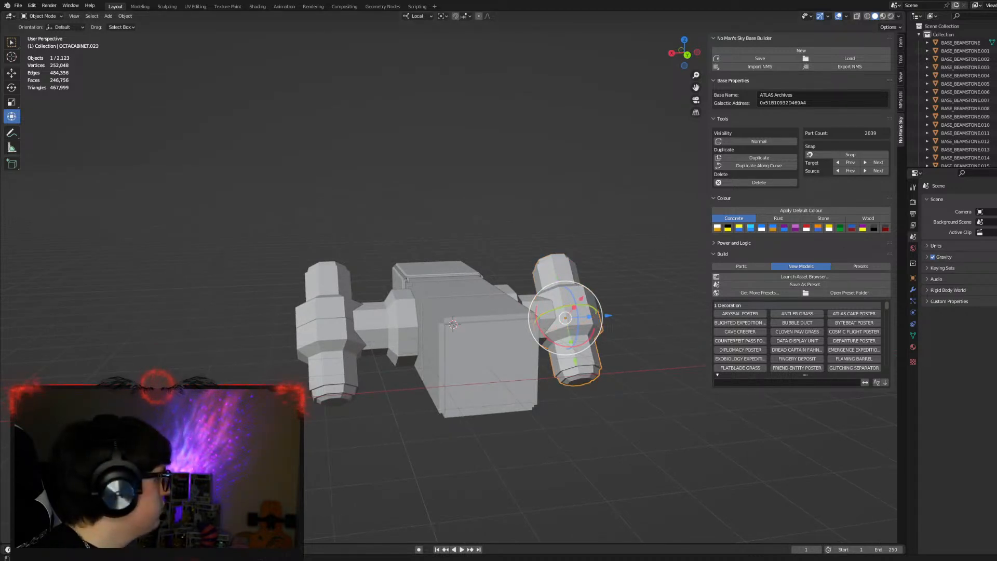
left_click(334, 373)
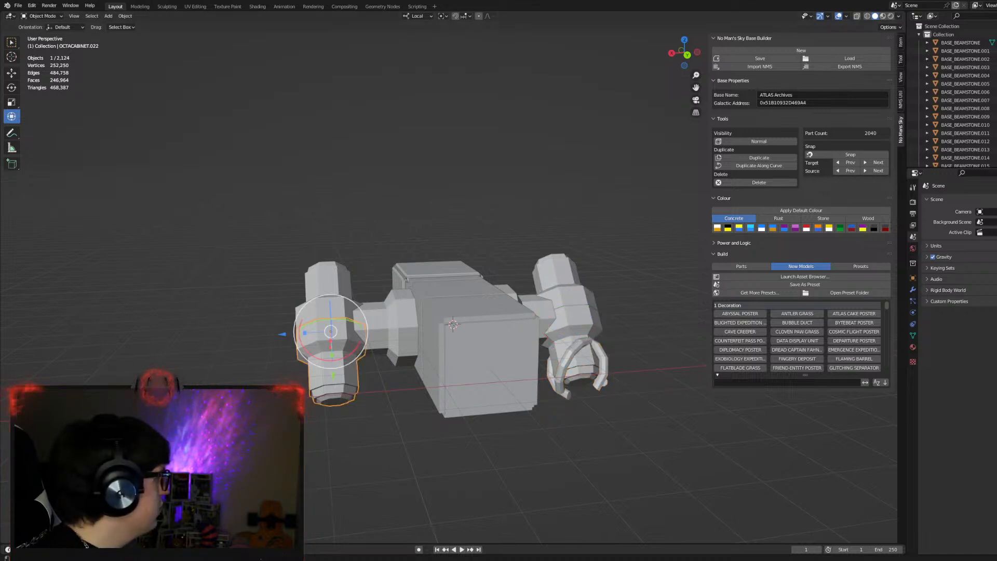
left_click(462, 232)
middle_click_drag(462, 232, 795, 228)
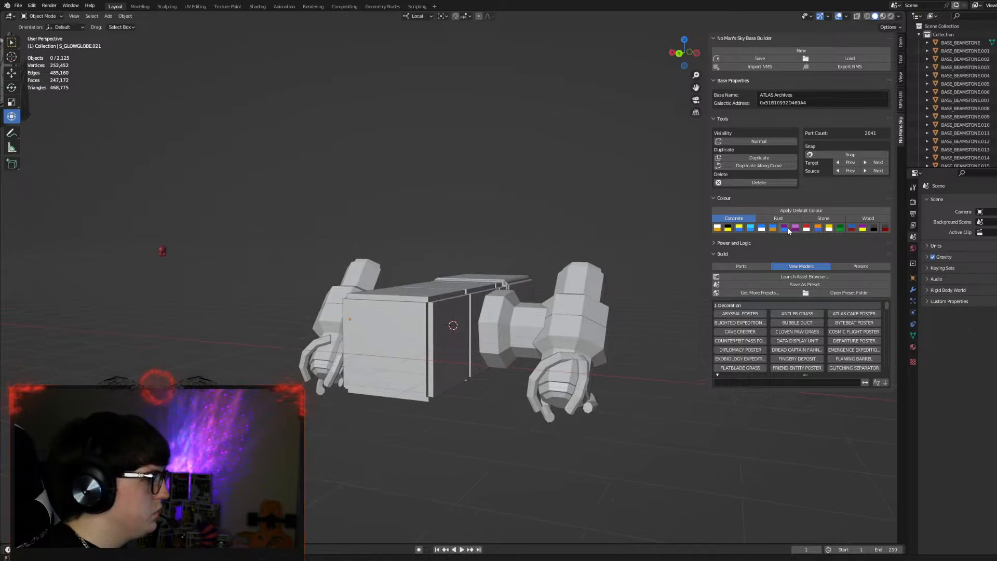
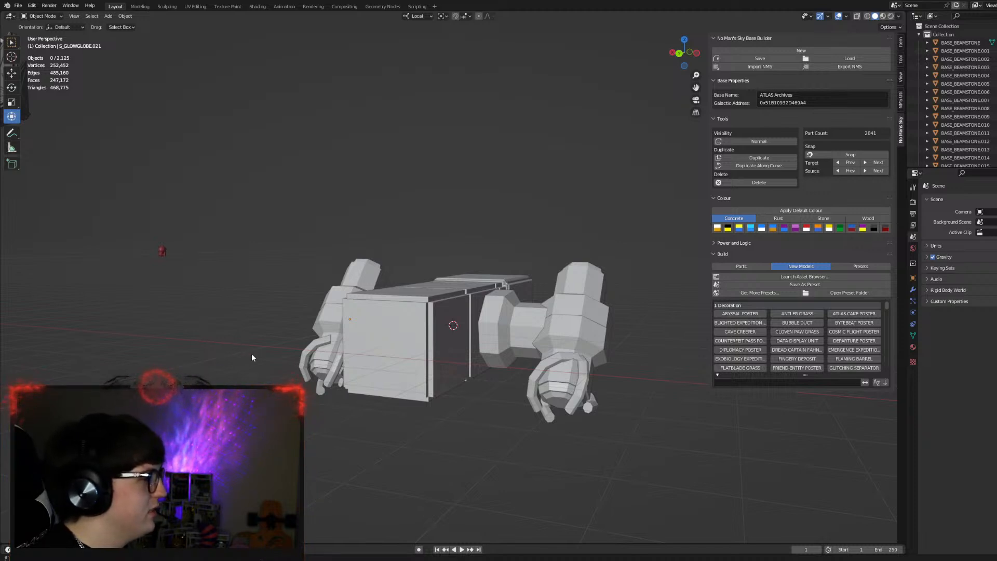
Examine the assembly from above, below and both ends, checking the globes' placement and the symmetry of the side cabinets.
middle_click_drag(485, 333, 331, 360)
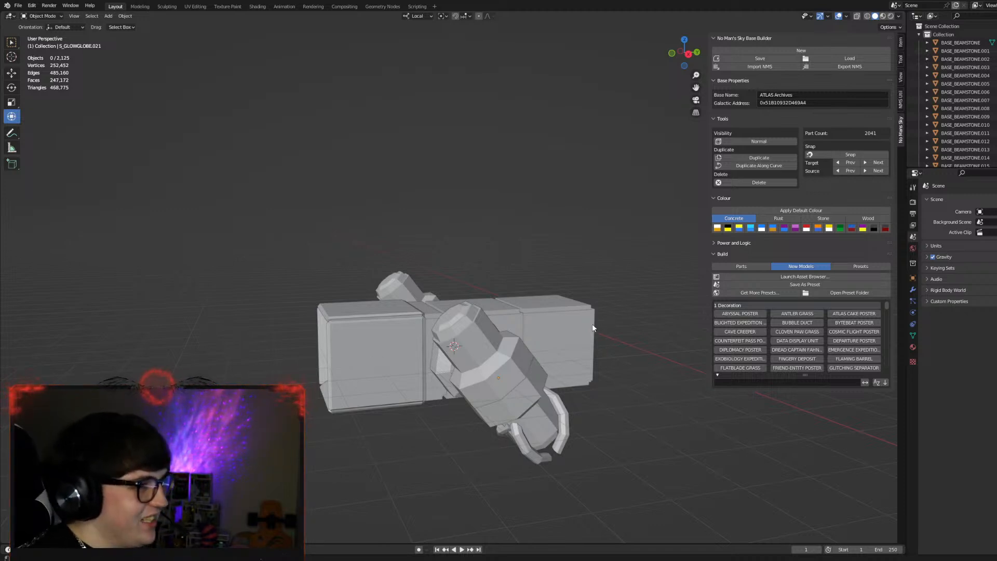
middle_click_drag(524, 373, 506, 366)
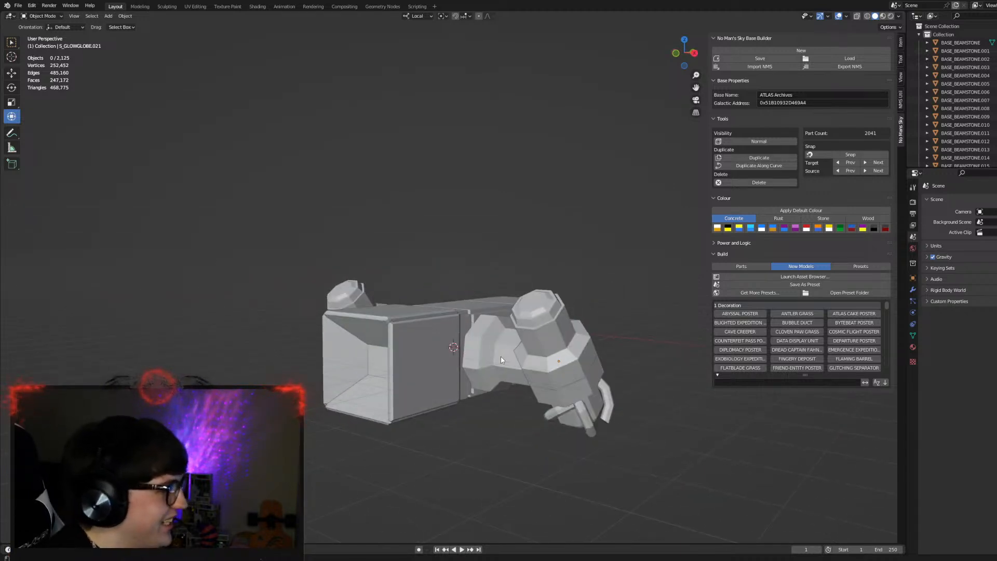
scroll(525, 351, "up", 3)
middle_click_drag(525, 353, 504, 403)
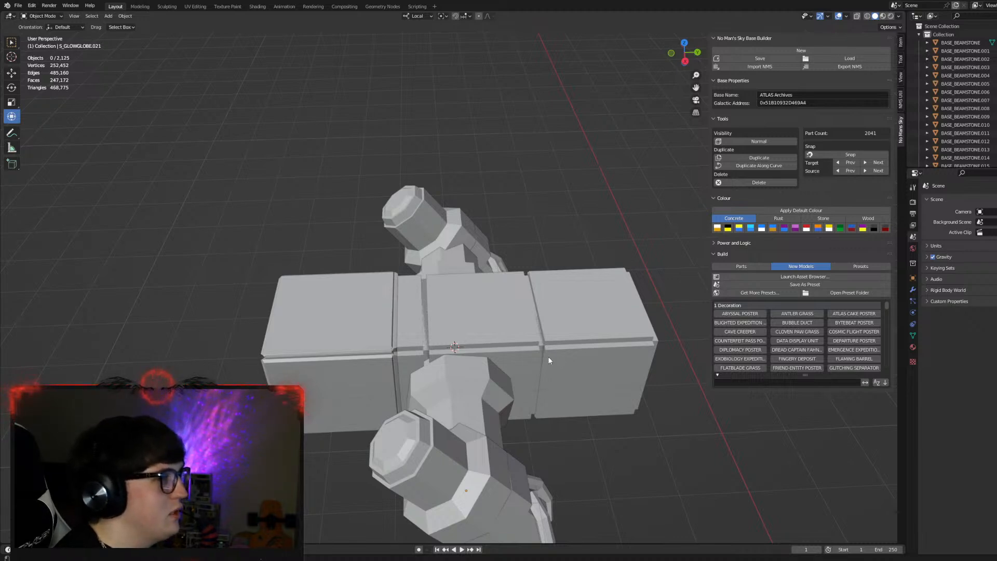
middle_click_drag(555, 333, 616, 297)
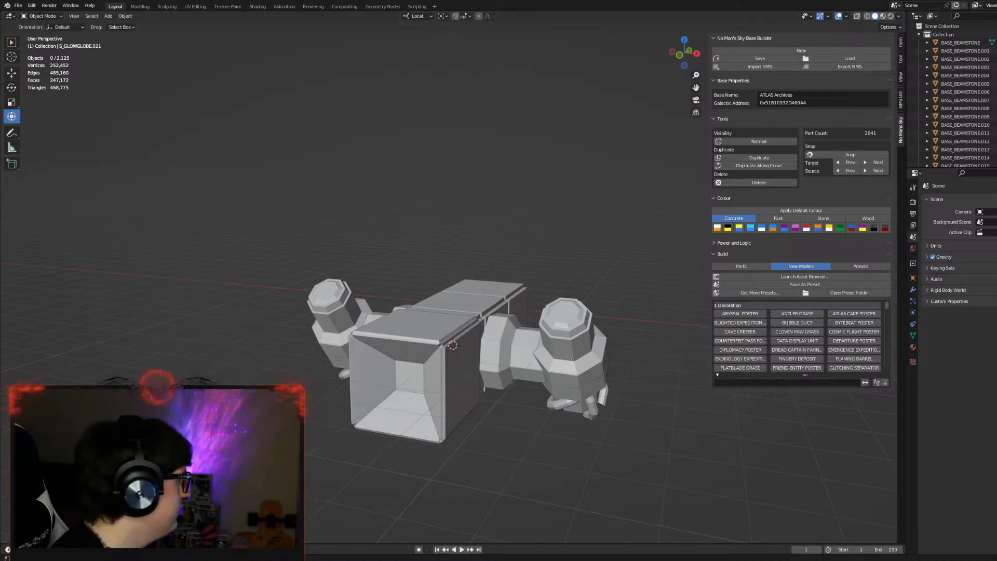
middle_click_drag(595, 377, 292, 344)
left_click(324, 348)
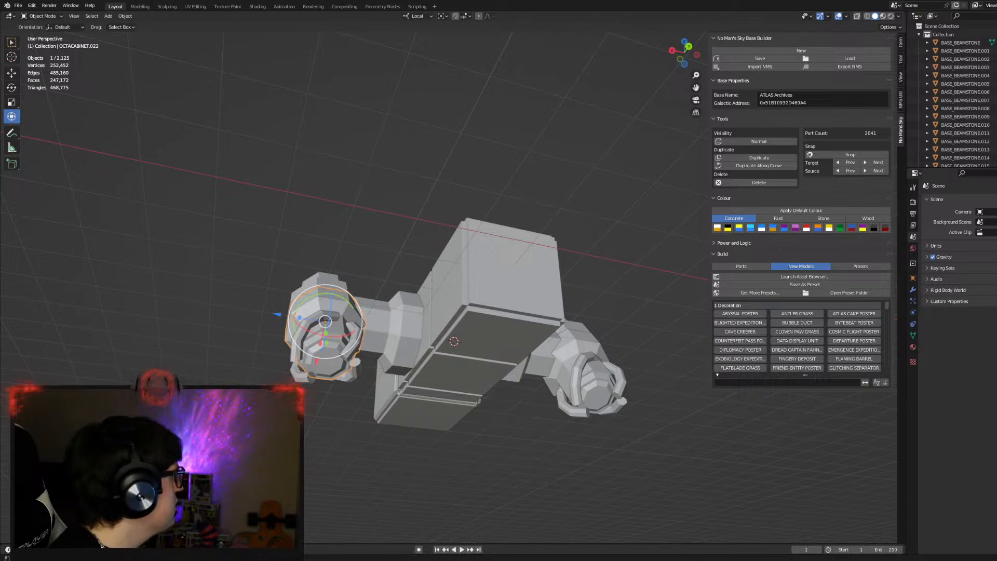
middle_click_drag(477, 258, 524, 301)
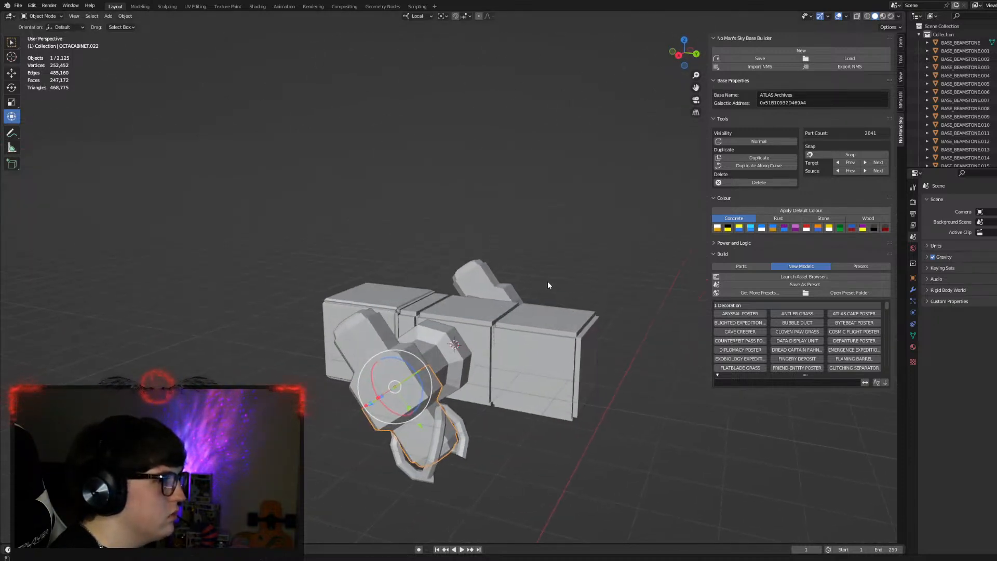
left_click(579, 268)
middle_click_drag(565, 270, 446, 247)
left_click(352, 379)
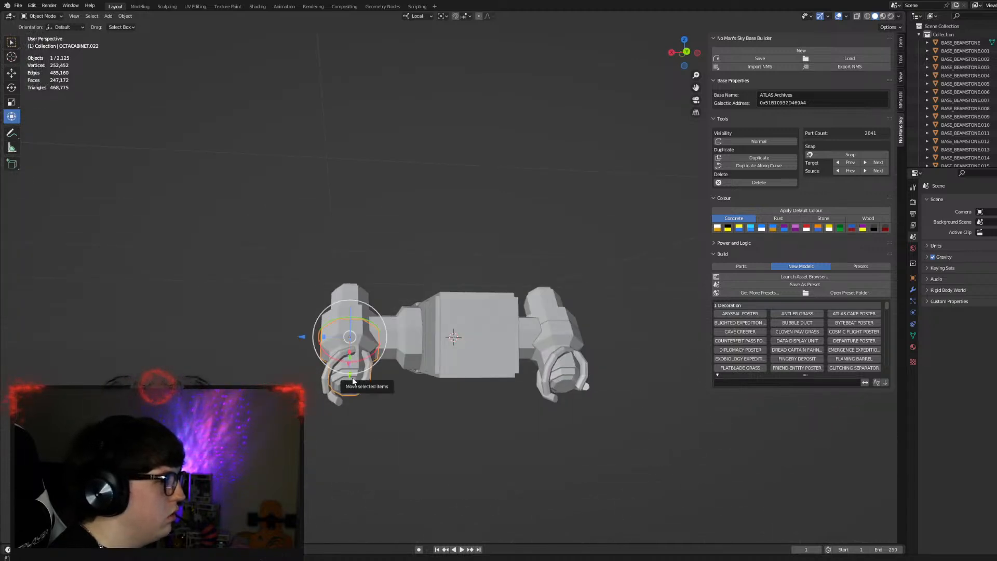
left_click(440, 269)
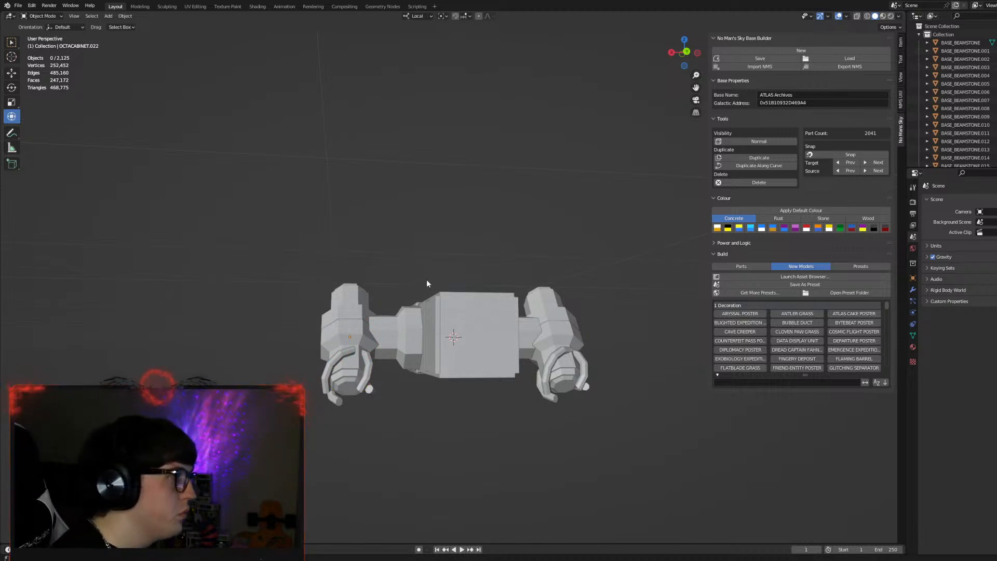
middle_click_drag(447, 315, 671, 353)
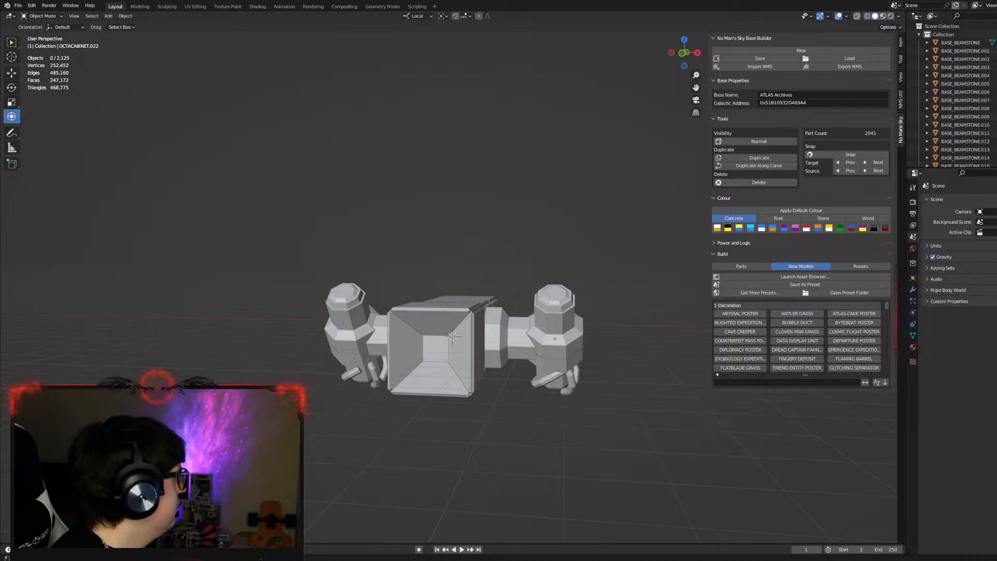
Add an octagonal floor mat at the central box and scale it down to about 0.11 of its size in front view.
left_click(430, 344)
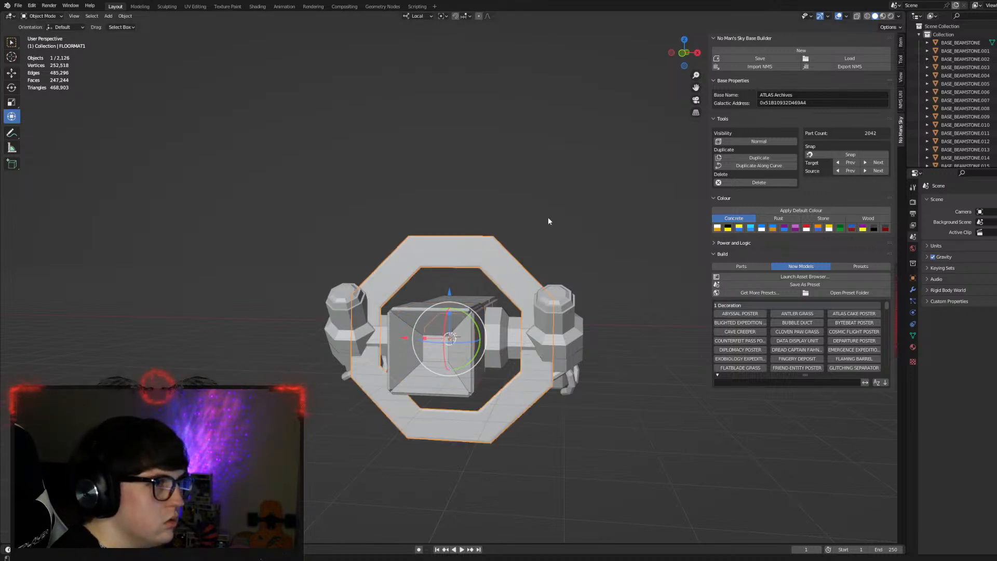
key("s")
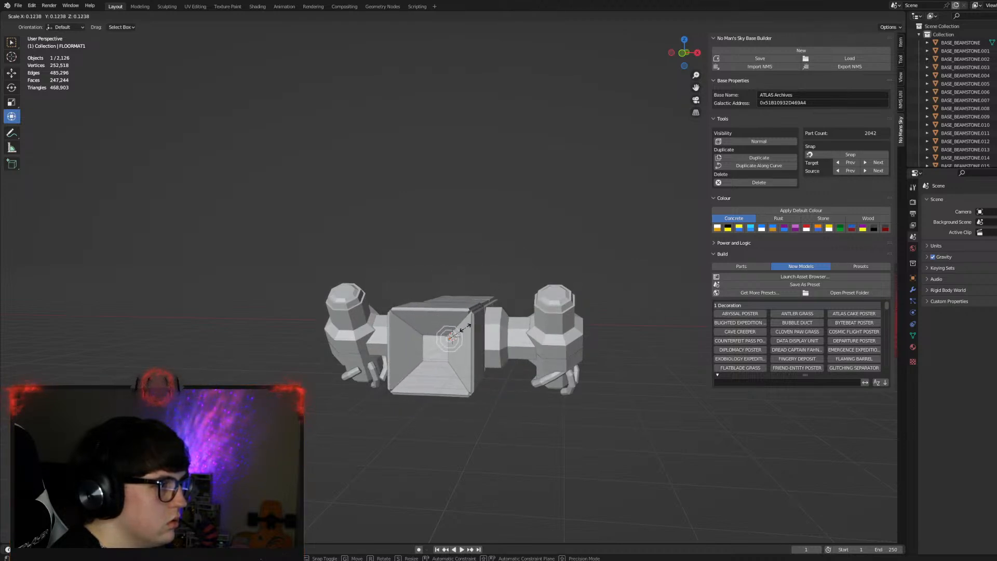
right_click(521, 285)
key("KP_1")
key("KP_5")
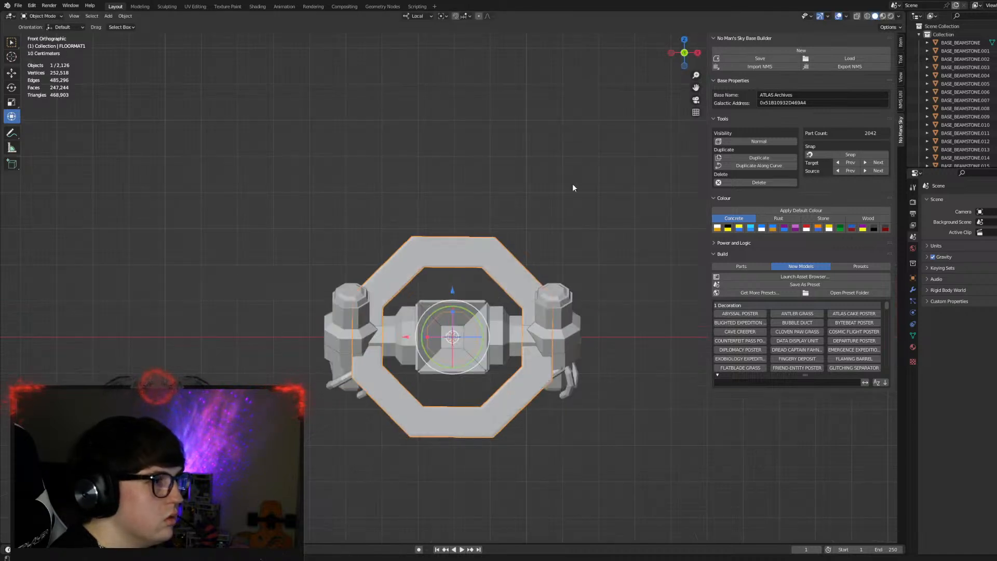
scroll(552, 201, "up", 4)
key("s")
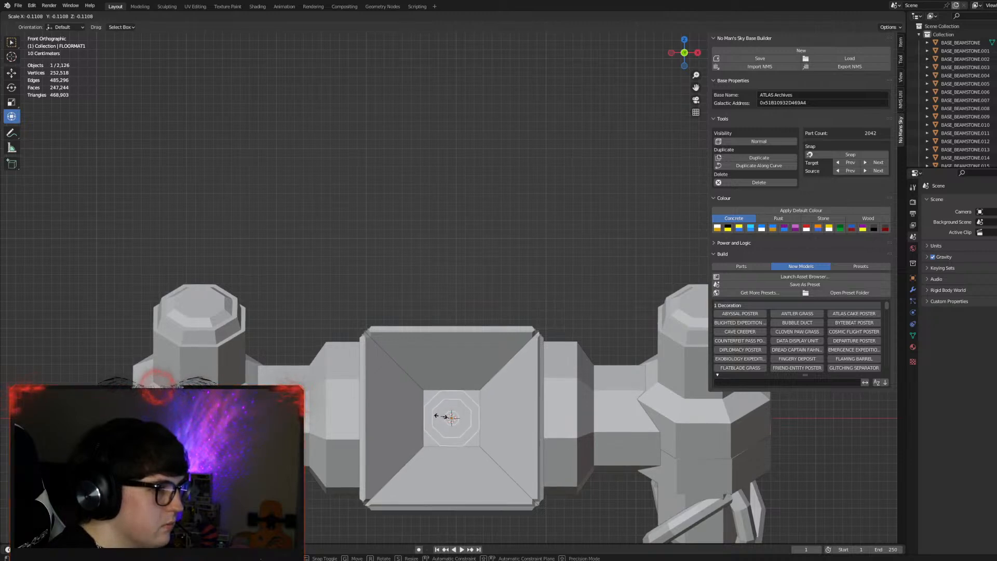
left_click(459, 410)
Move the small floor mat out to the recessed end face of the box and apply the dark red concrete colour.
middle_click_drag(459, 410, 458, 314)
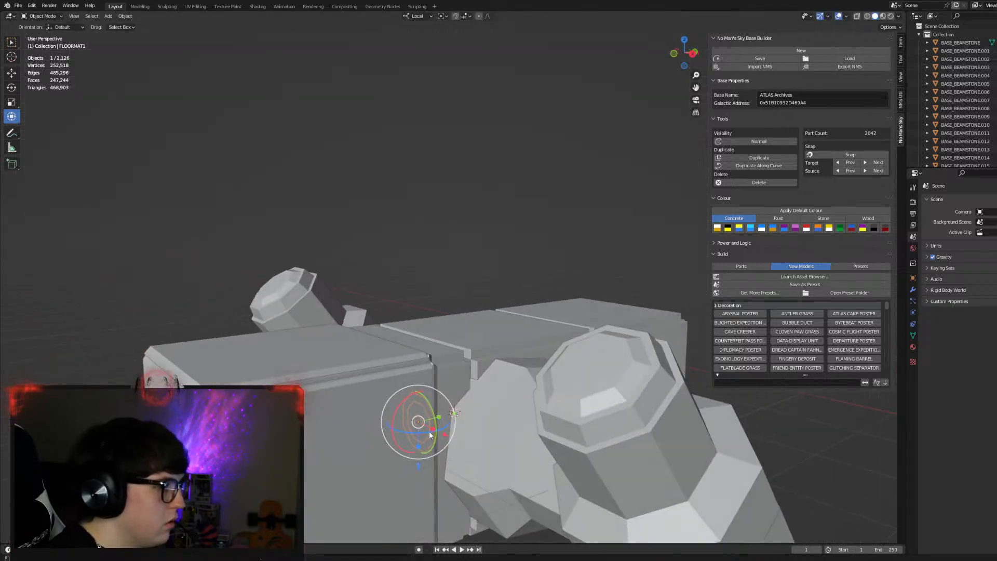
left_click_drag(455, 415, 308, 456)
middle_click_drag(309, 456, 322, 351)
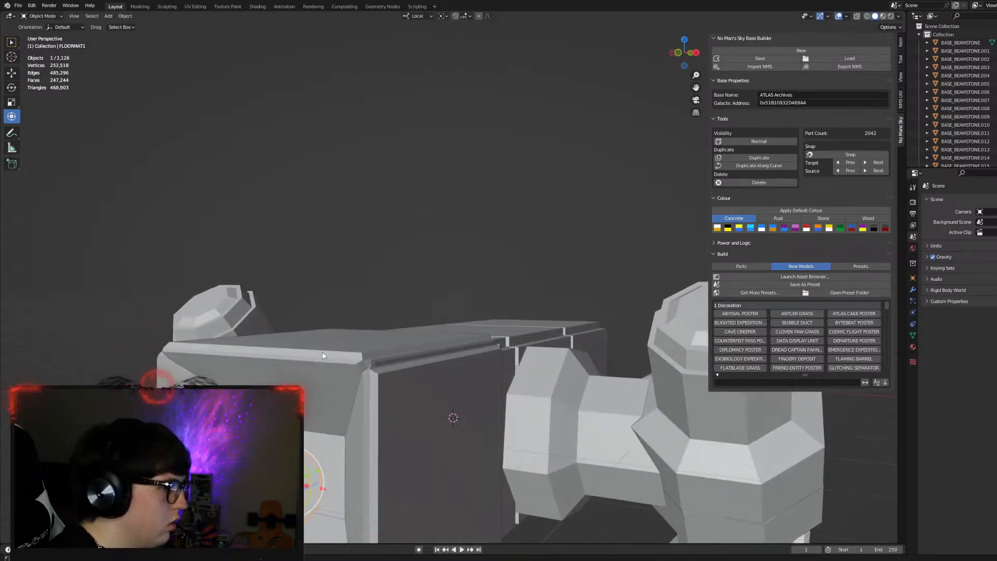
left_click(885, 228)
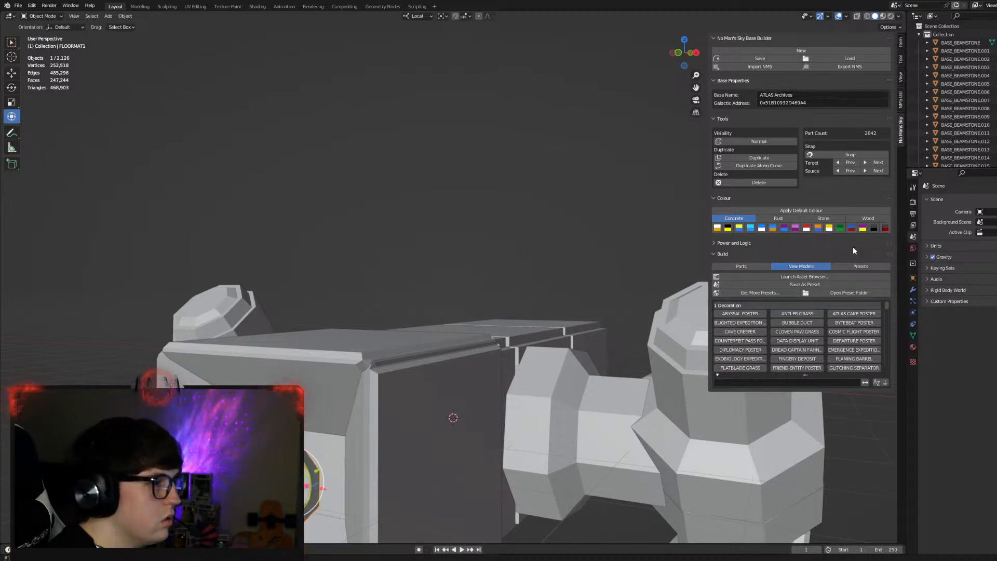
mouse_move(314, 476)
left_mouse_down()
mouse_move(350, 459)
mouse_move(317, 490)
left_mouse_up()
middle_click_drag(395, 410, 436, 395)
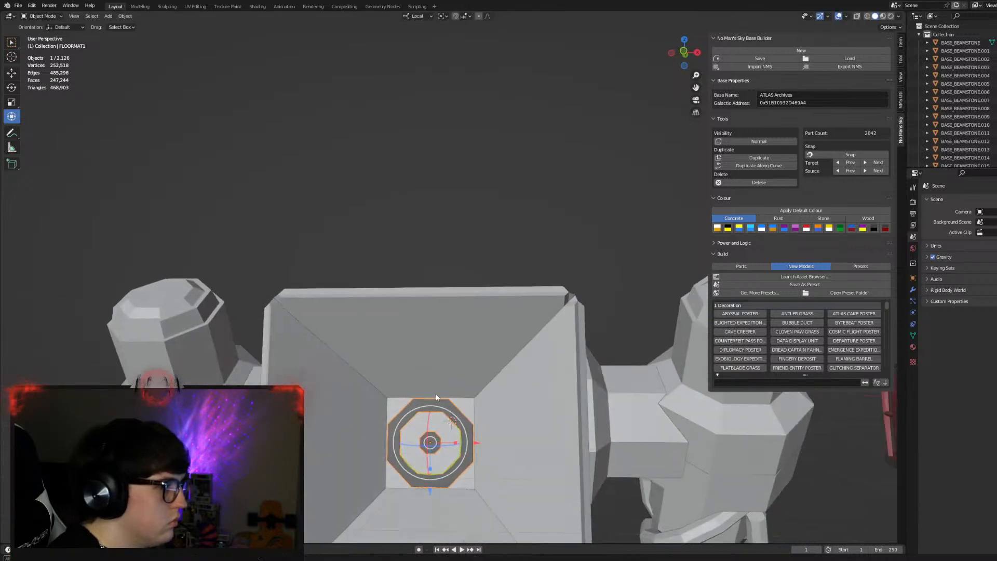
Delete the small octagonal floor mat from the recessed end of the box.
left_click(501, 232)
scroll(504, 236, "down", 5)
mouse_move(517, 263)
middle_mouse_down()
mouse_move(566, 256)
mouse_move(511, 264)
middle_mouse_up()
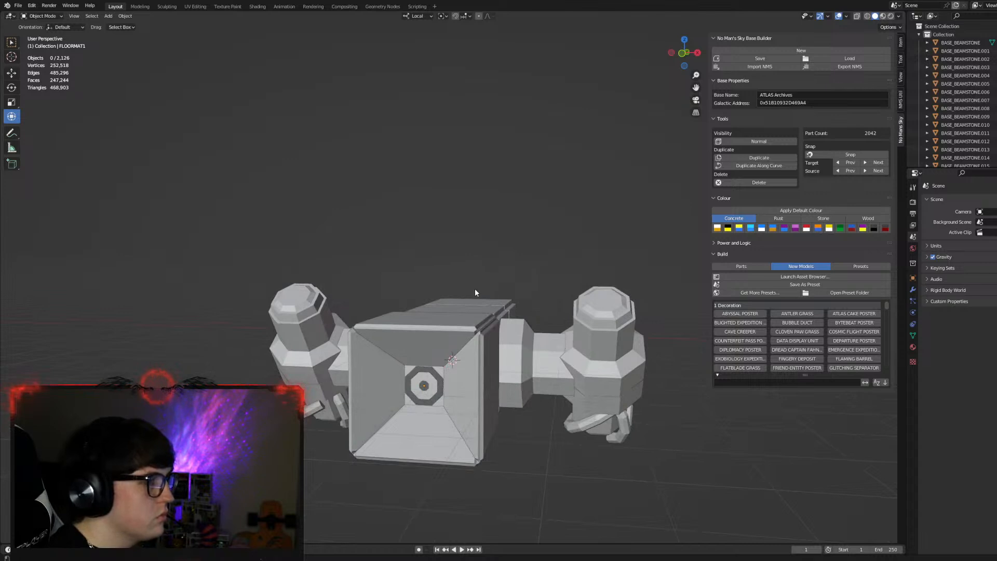
left_click(432, 394)
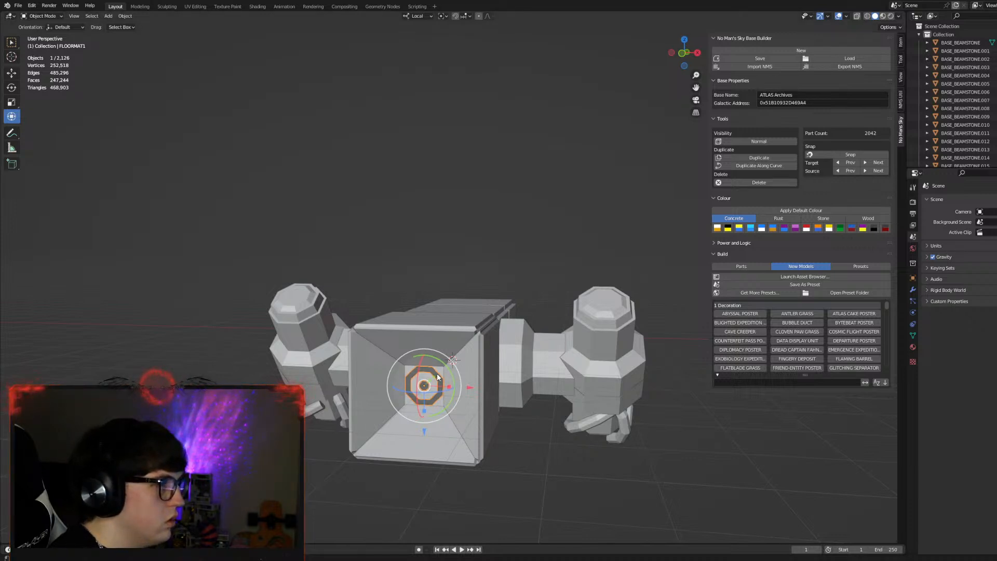
key("Delete")
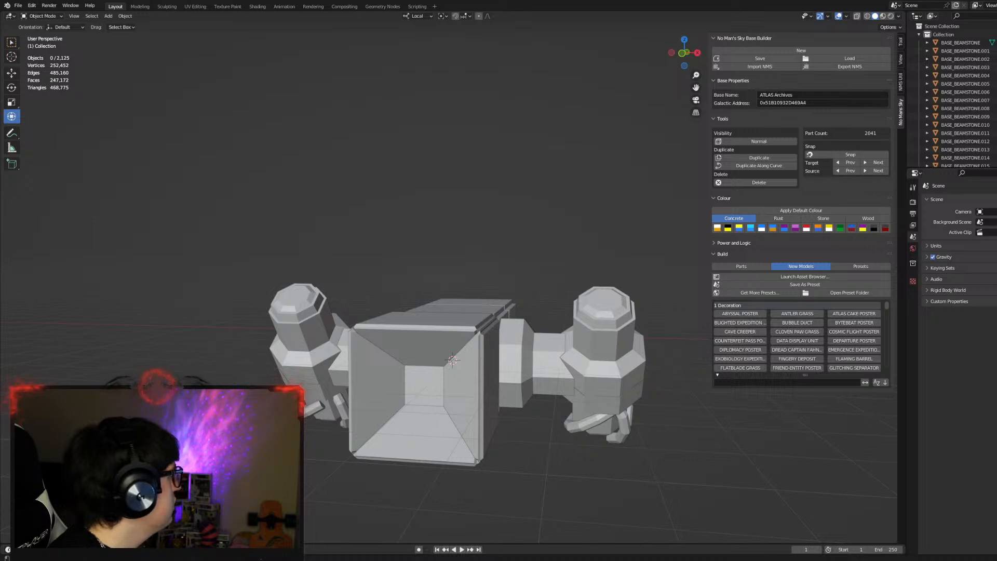
Add a sphere shape at the central box and move it 0.2 m along its local Y axis toward the recessed end.
left_click(431, 390)
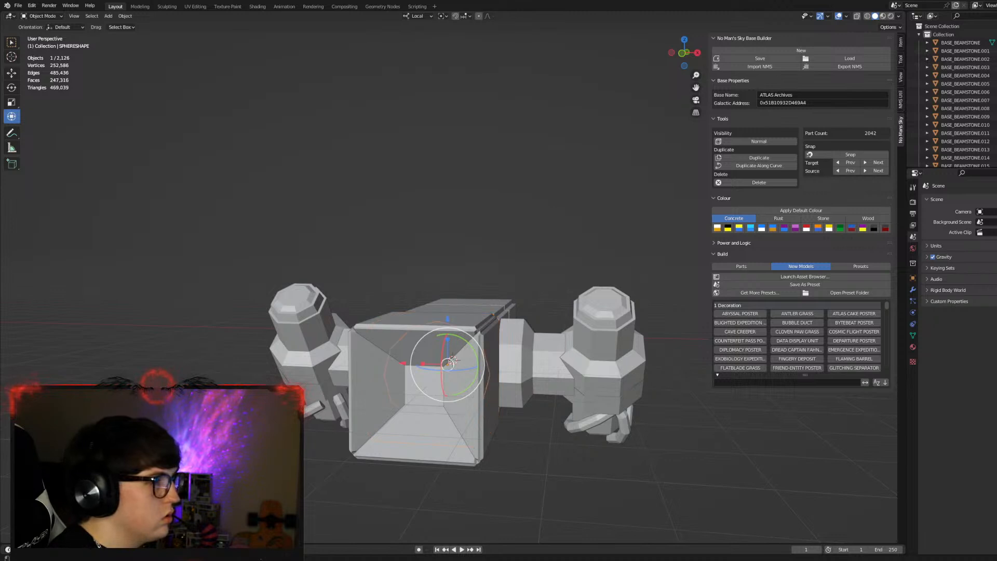
middle_click_drag(530, 259, 437, 271)
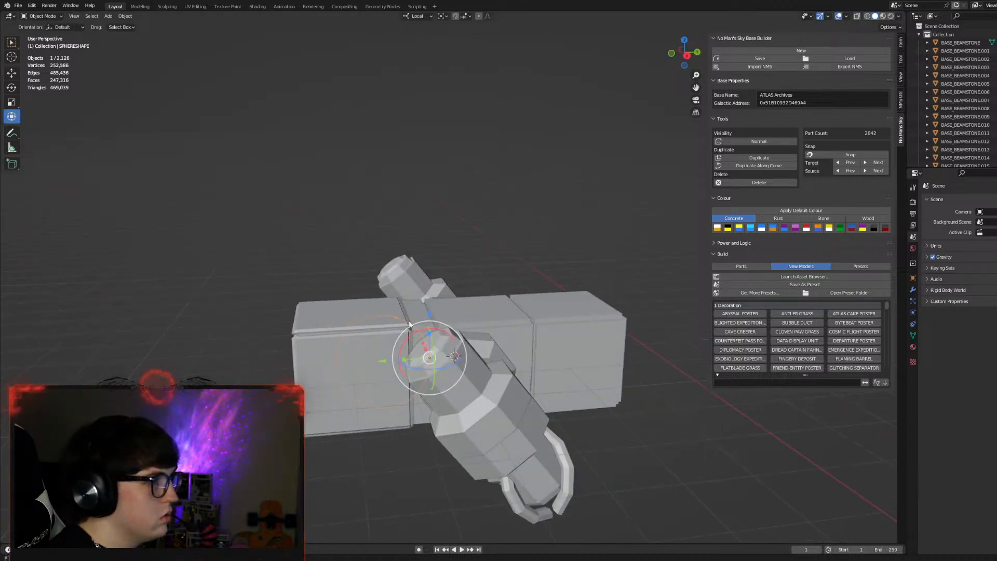
left_click_drag(383, 364, 354, 375)
type(".2")
middle_click_drag(368, 292, 542, 270)
left_click(558, 264)
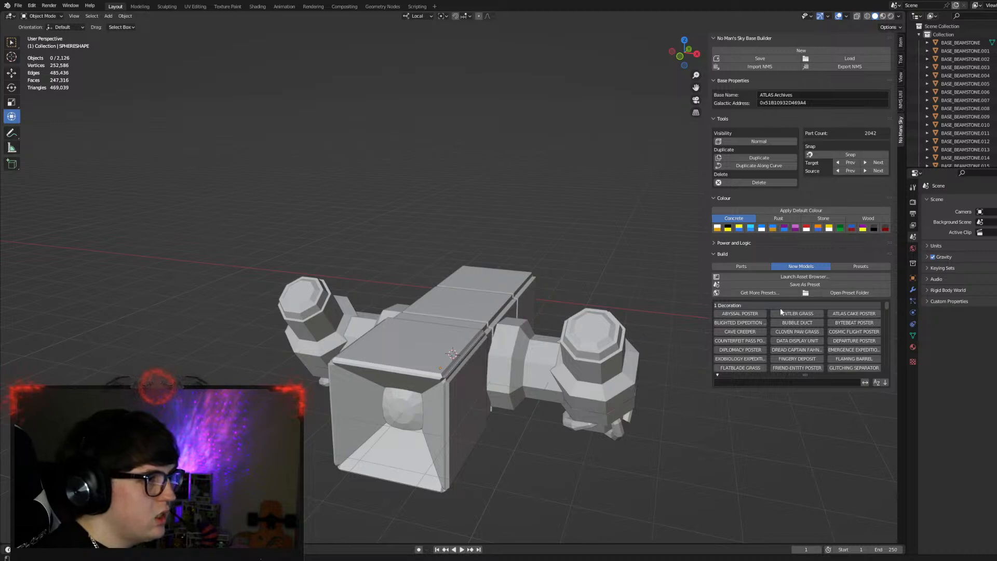
Examine the sphere in the recessed end and the rest of the assembly from several angles.
middle_click_drag(661, 298, 600, 292)
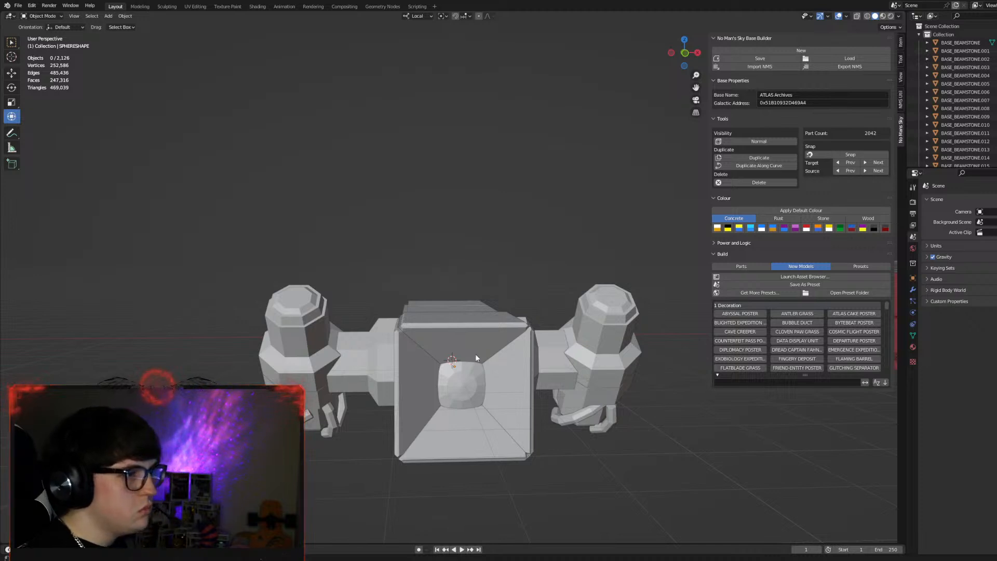
middle_click_drag(492, 327, 459, 341)
scroll(462, 341, "up", 2)
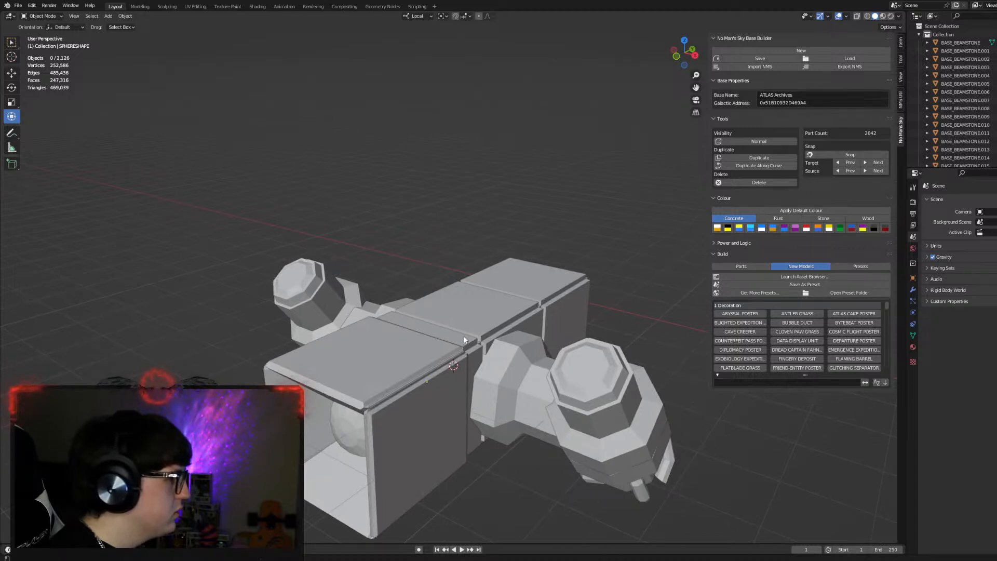
scroll(464, 339, "down", 1)
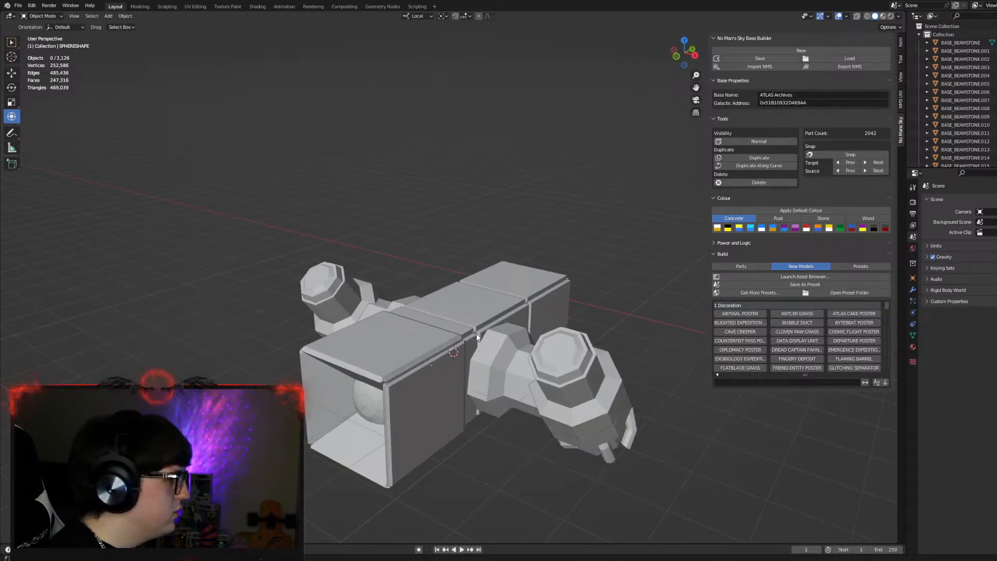
middle_click_drag(475, 332, 533, 345, "shift")
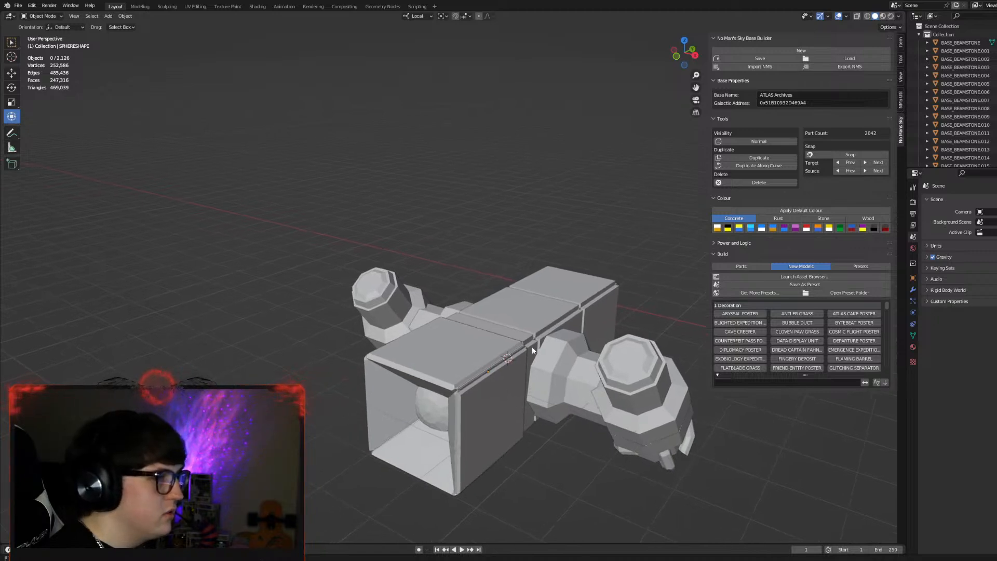
scroll(531, 346, "up", 1)
scroll(532, 347, "down", 1)
Apply the red and white concrete colour to the sphere in the recessed end of the box.
middle_click_drag(535, 349, 475, 376)
scroll(416, 343, "up", 2)
left_click(481, 387)
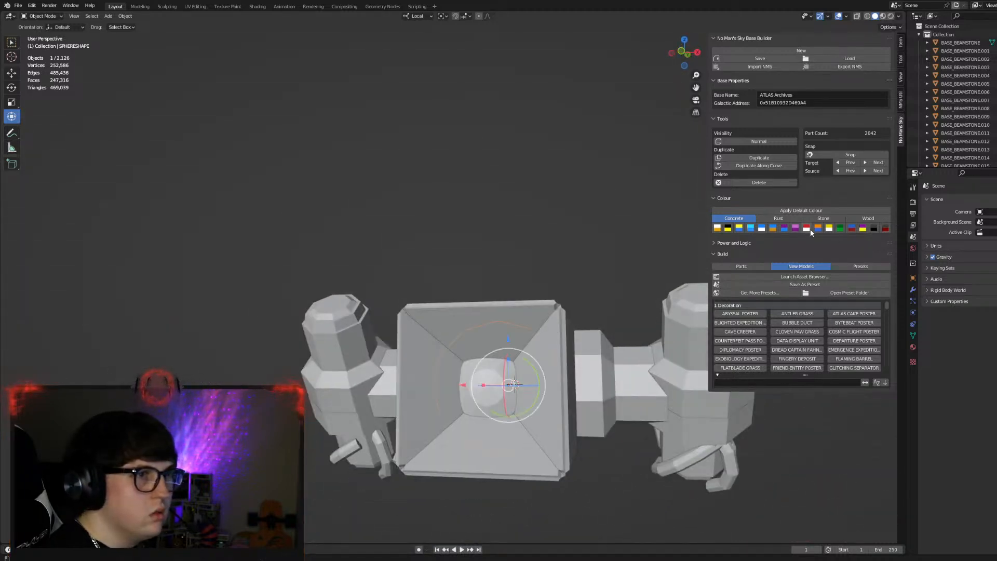
left_click(810, 228)
left_click(594, 223)
middle_click_drag(594, 224, 422, 342)
scroll(623, 289, "down", 4)
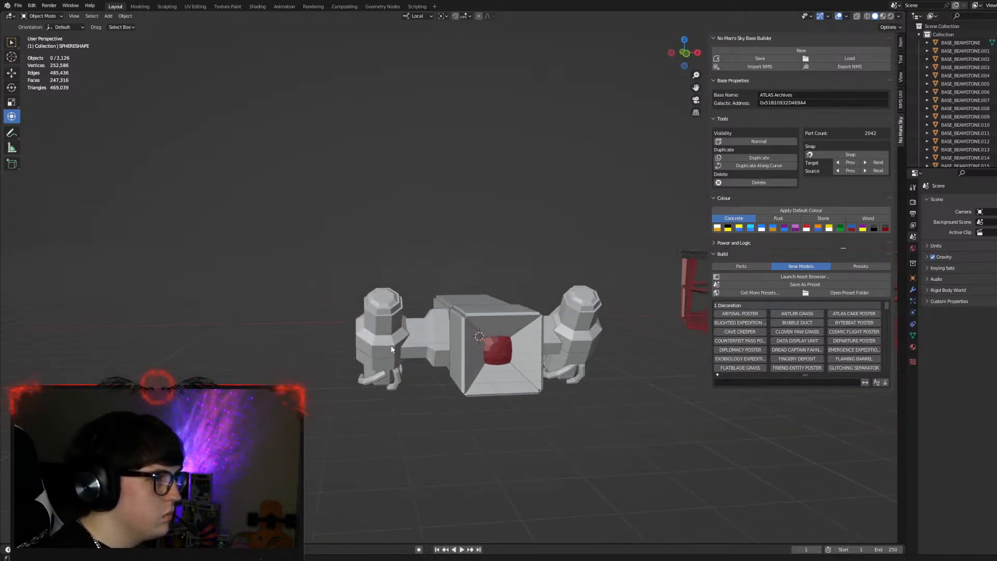
Recolour the two connecting octagonal cabinets and the four tilted outer cabinets with a dark grey concrete colour.
left_click(427, 337)
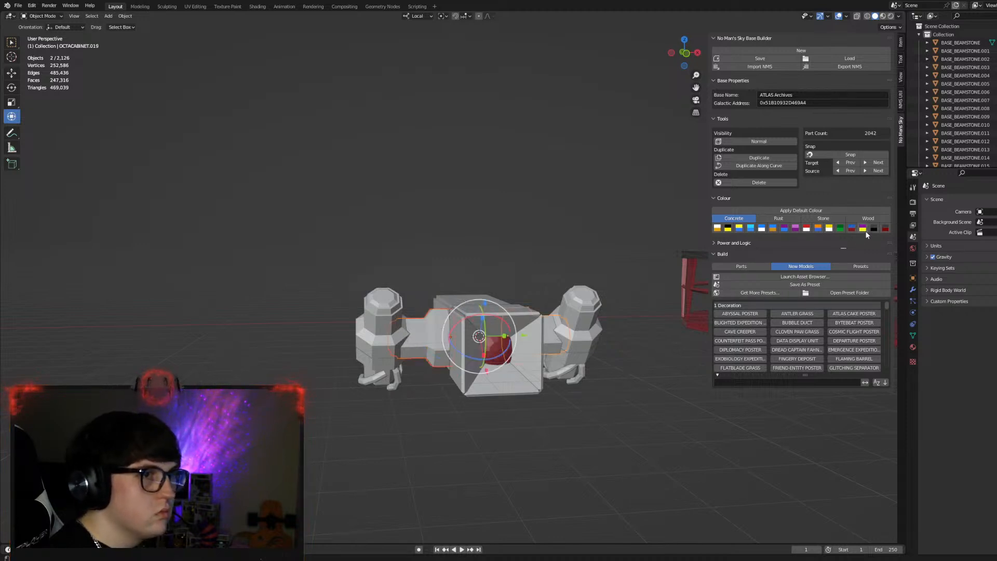
left_click(732, 229)
left_click(387, 318)
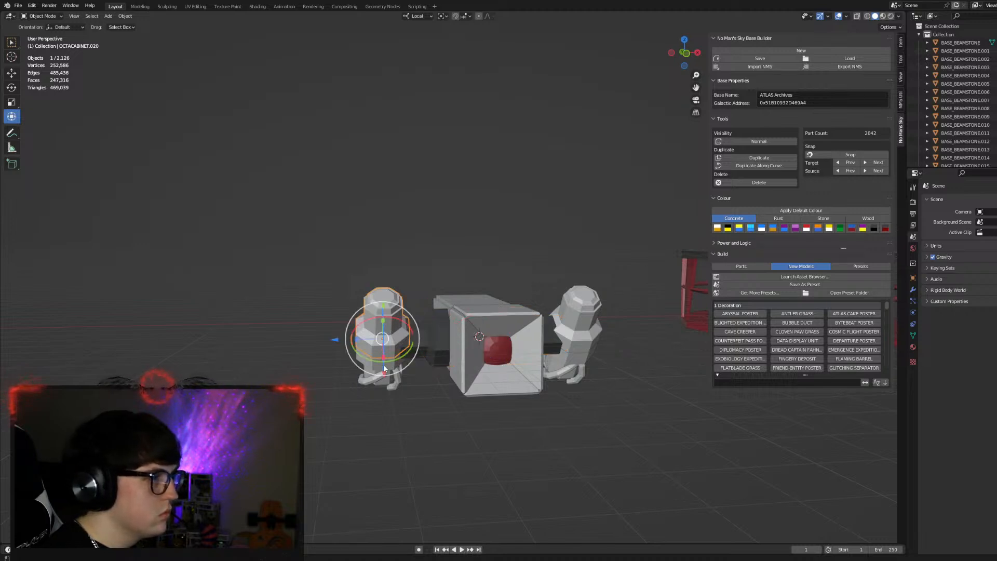
left_click(571, 340, "shift")
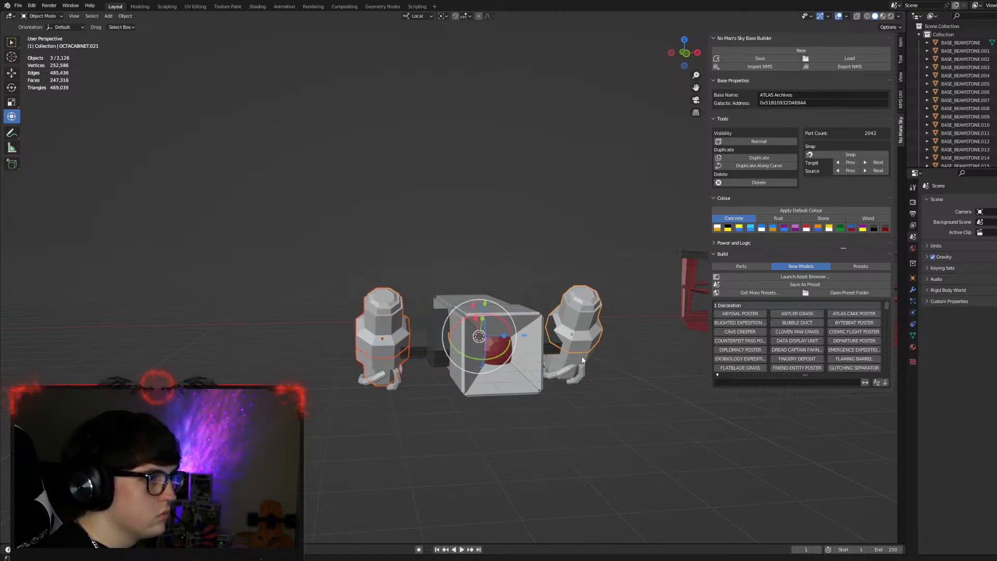
left_click(885, 230)
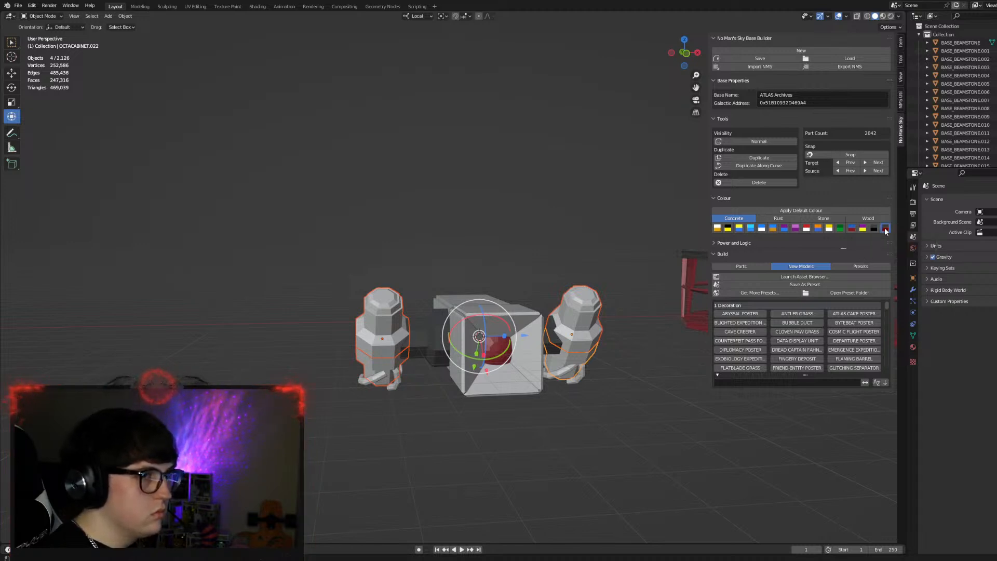
left_click(573, 230)
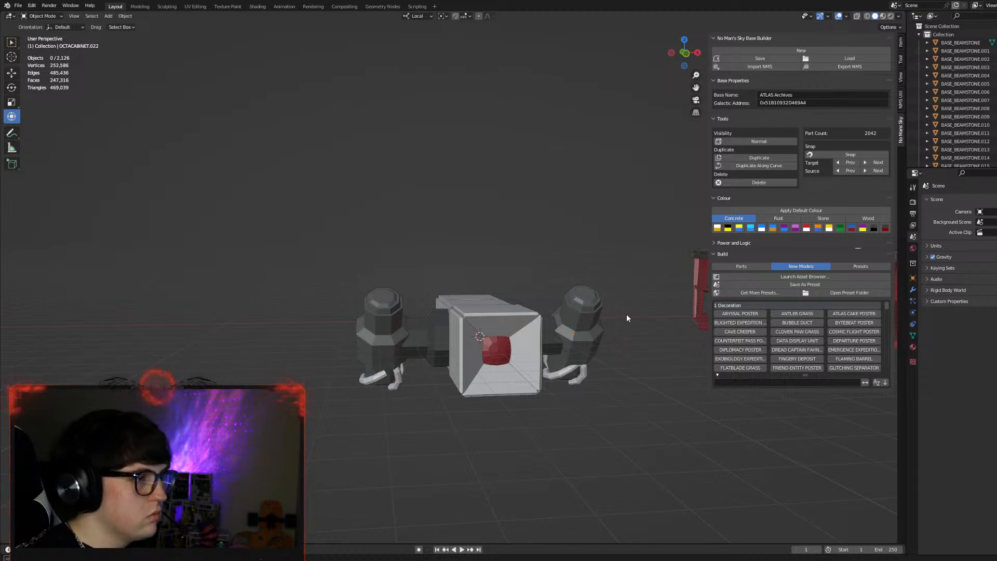
Examine the recoloured assembly from the recessed end, both sides and above.
middle_click_drag(626, 314, 626, 315)
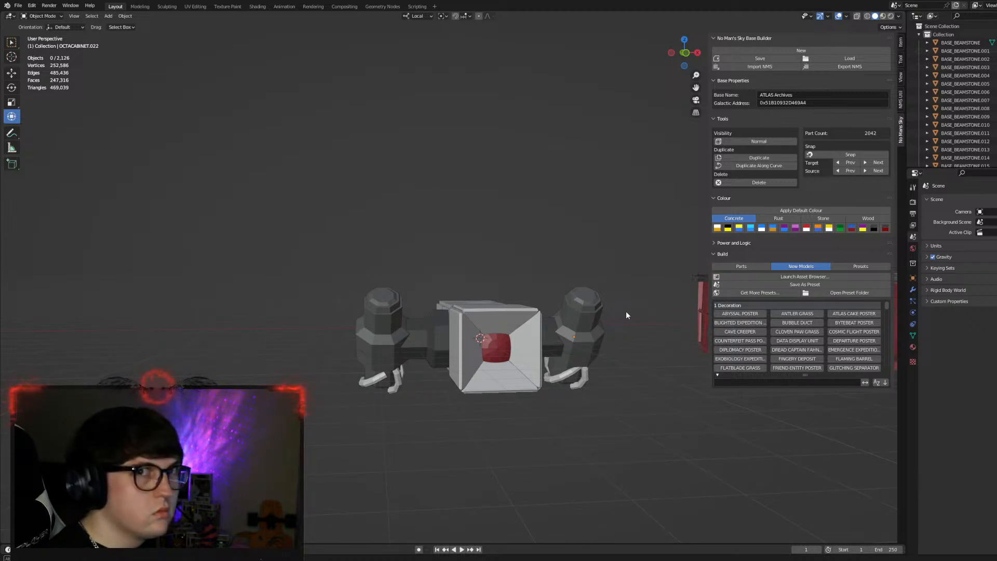
middle_click_drag(626, 314, 626, 314)
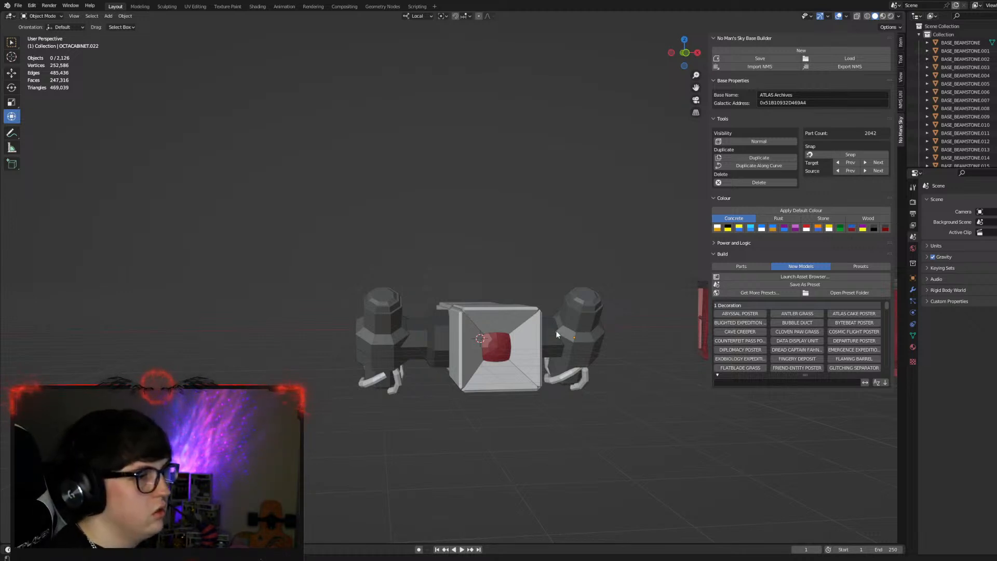
scroll(593, 332, "up", 2)
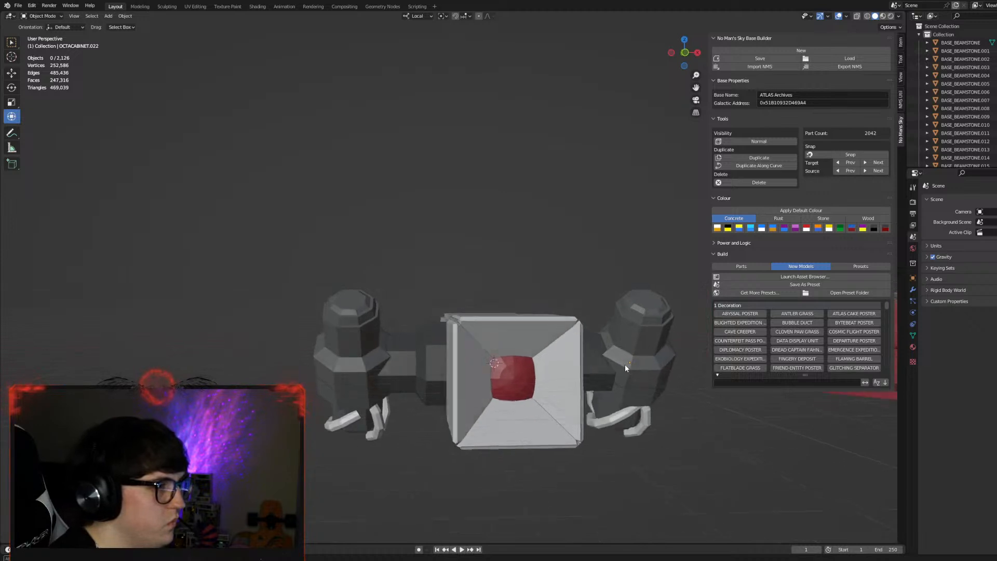
middle_click_drag(621, 362, 553, 380)
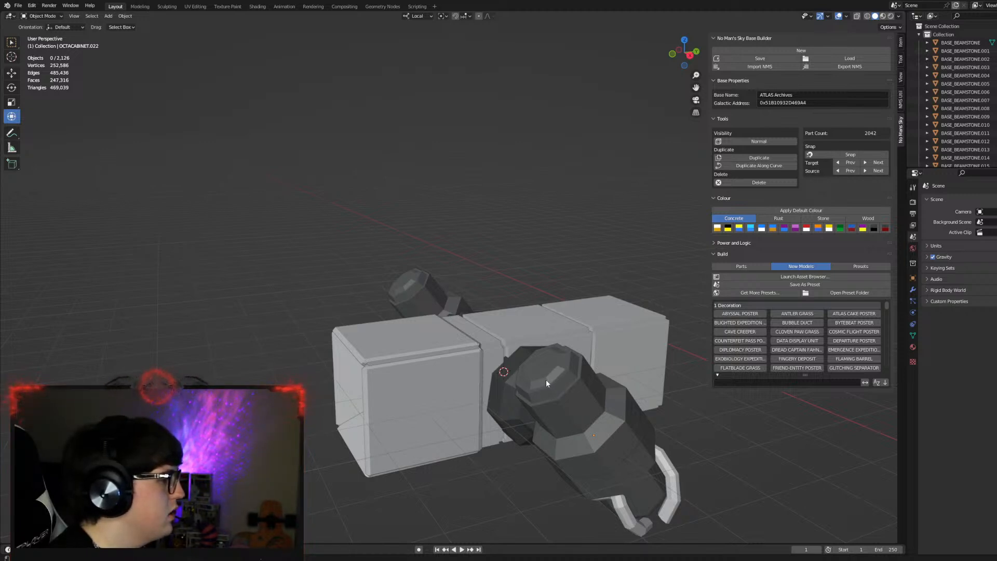
scroll(546, 380, "down", 5)
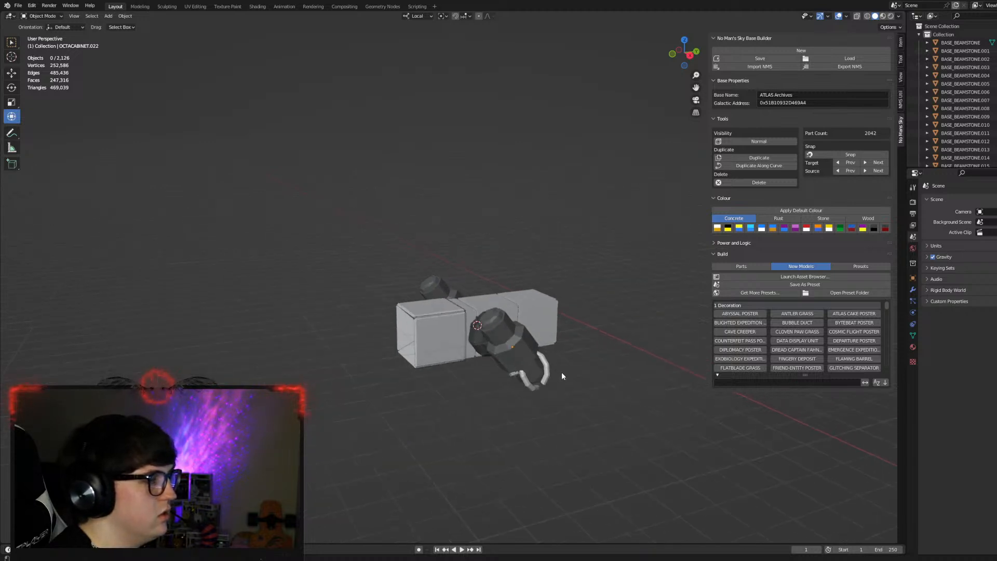
scroll(537, 380, "up", 4)
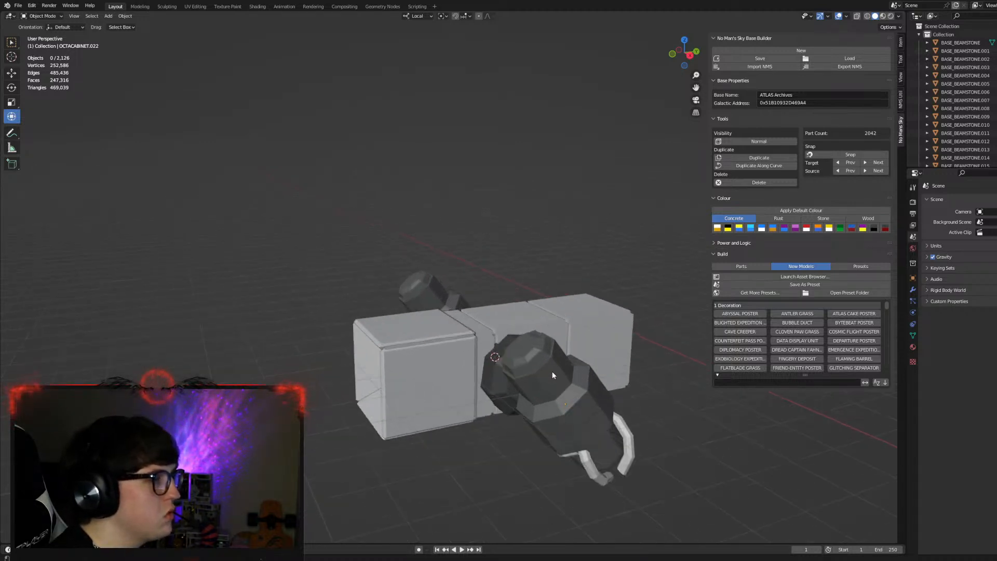
middle_click_drag(543, 374, 584, 361)
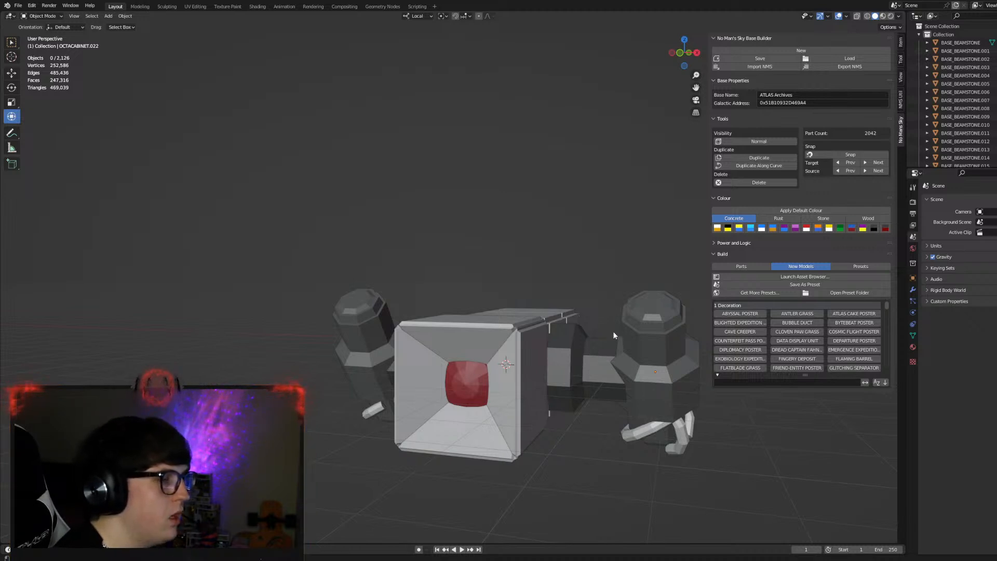
middle_click_drag(560, 325, 454, 354)
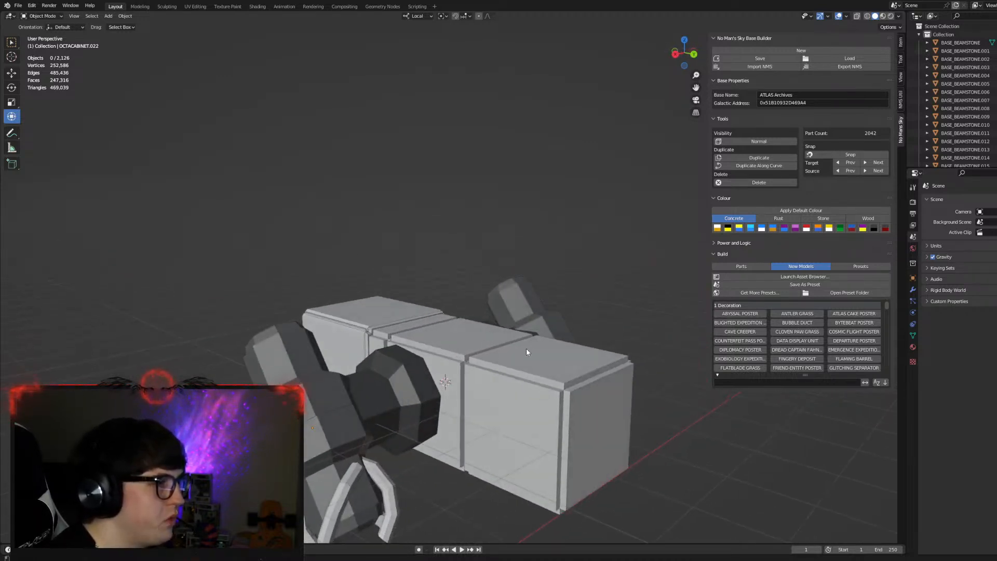
middle_click_drag(525, 347, 534, 362)
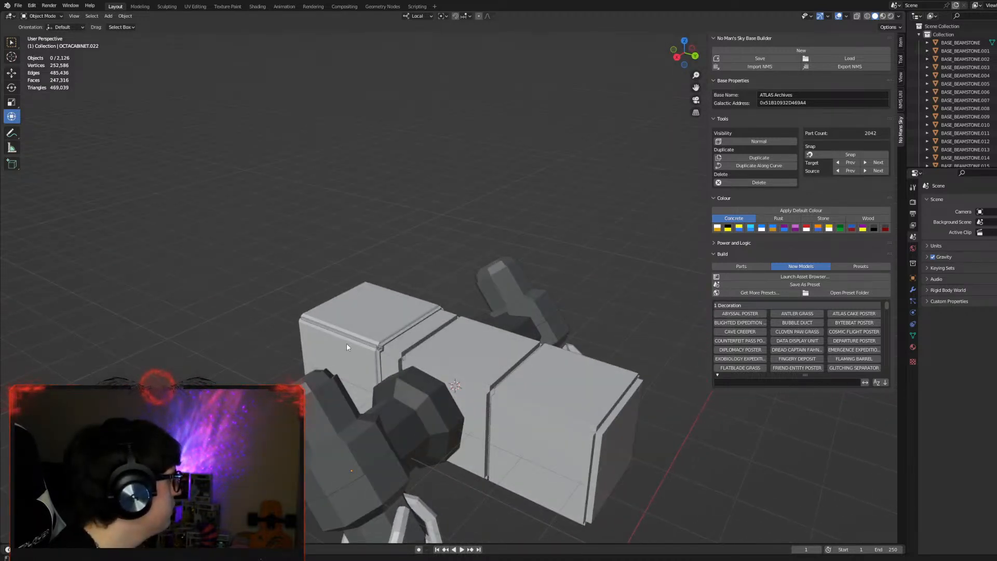
middle_click_drag(504, 335, 528, 322)
left_click(427, 430)
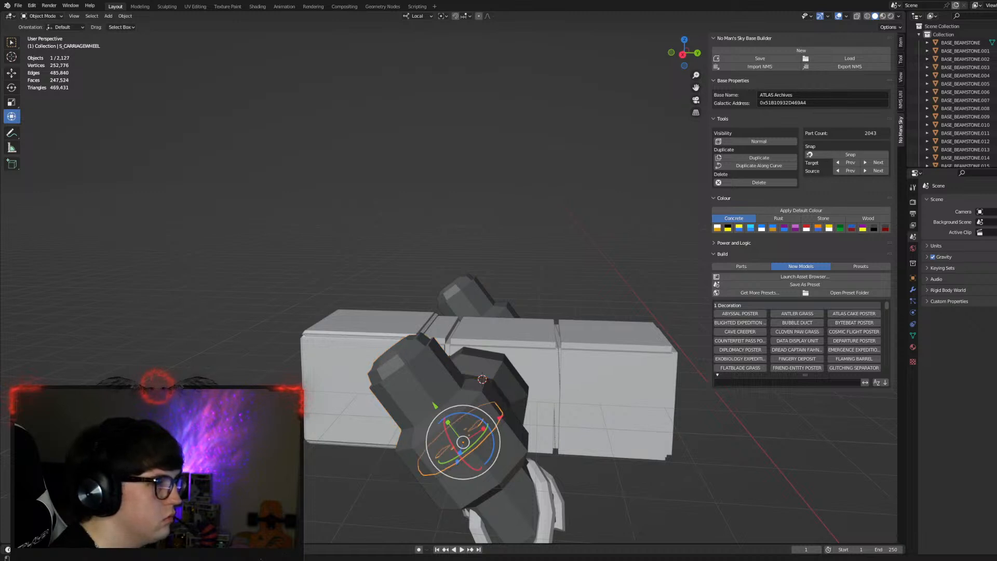
middle_click_drag(467, 322, 663, 374)
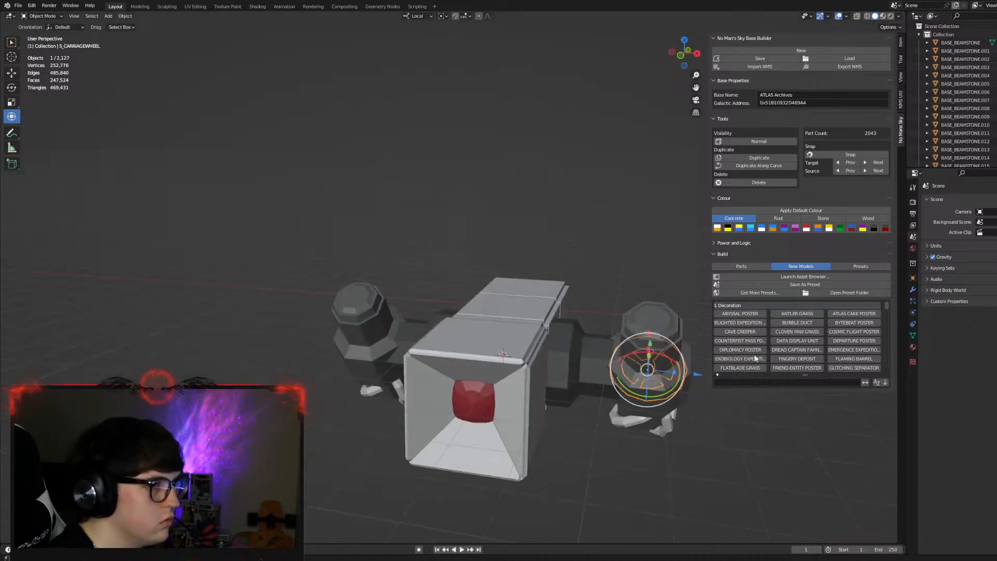
key("s")
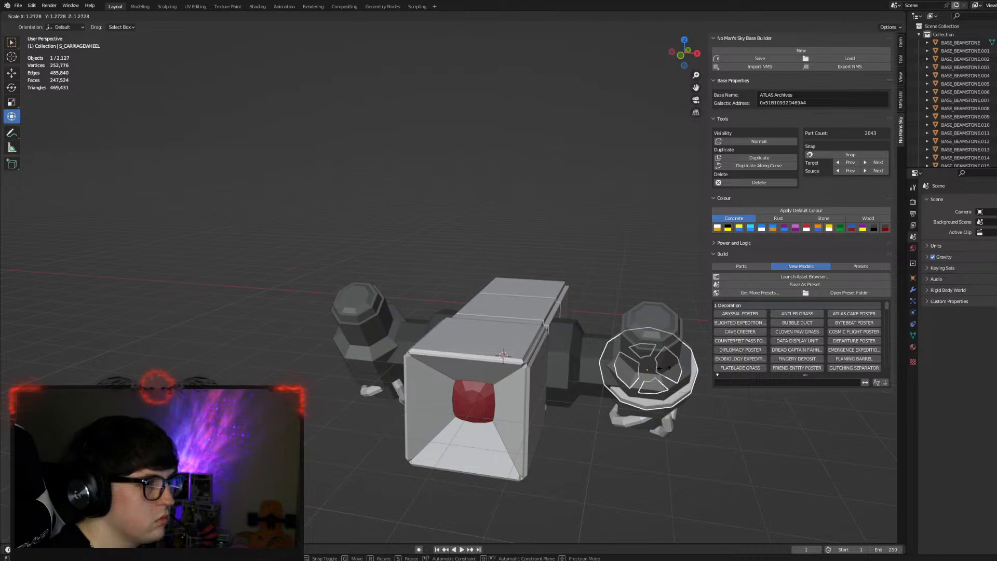
left_click(665, 367)
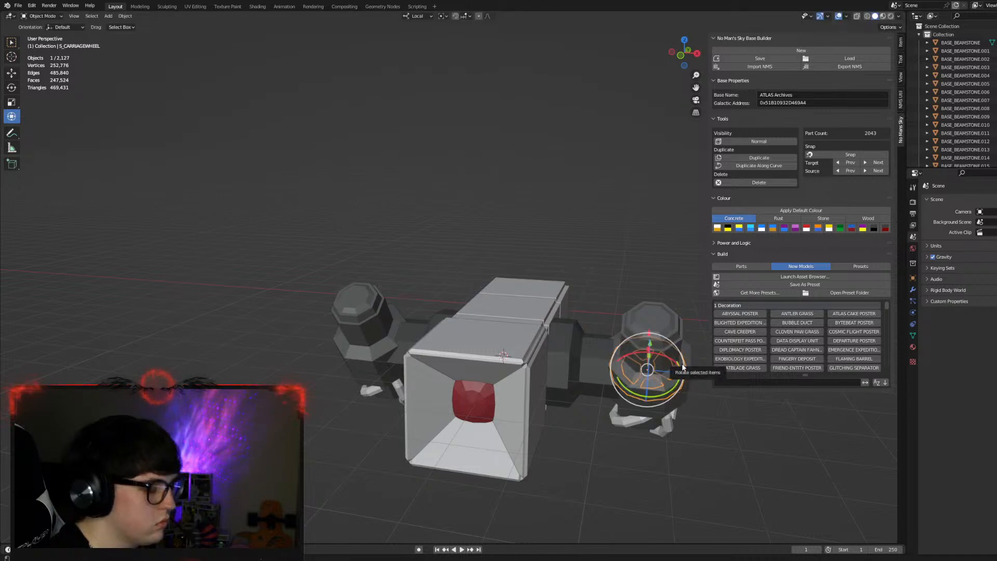
key("Delete")
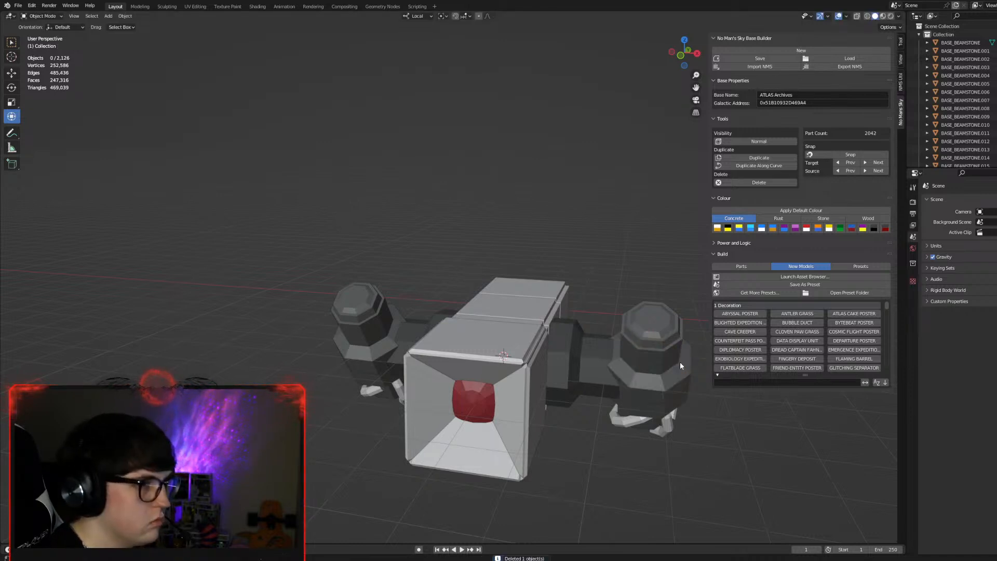
left_click(597, 366)
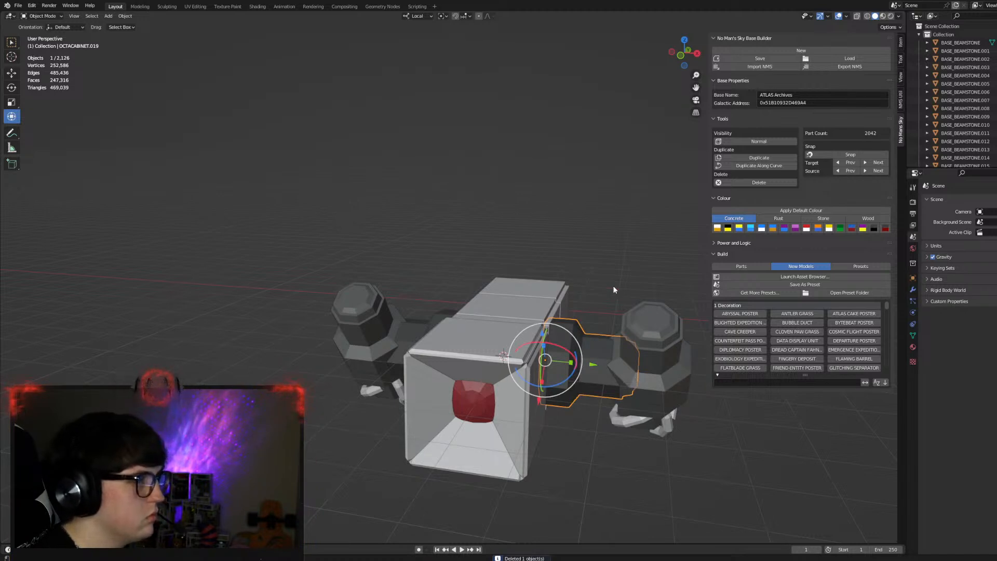
key("alt+a")
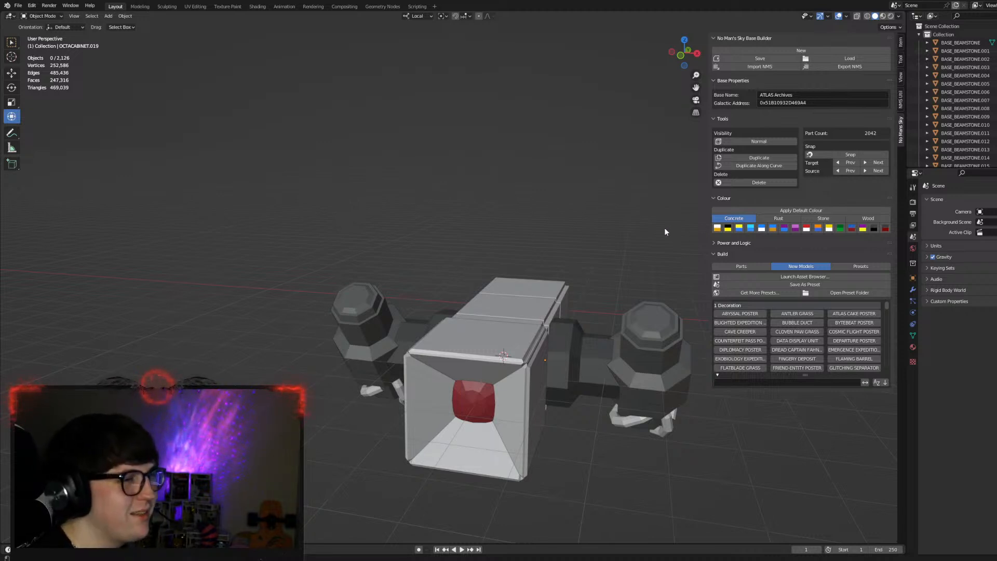
Add a stepladder at the central box and rotate it 90° so that it points downward.
middle_click_drag(603, 450, 606, 424)
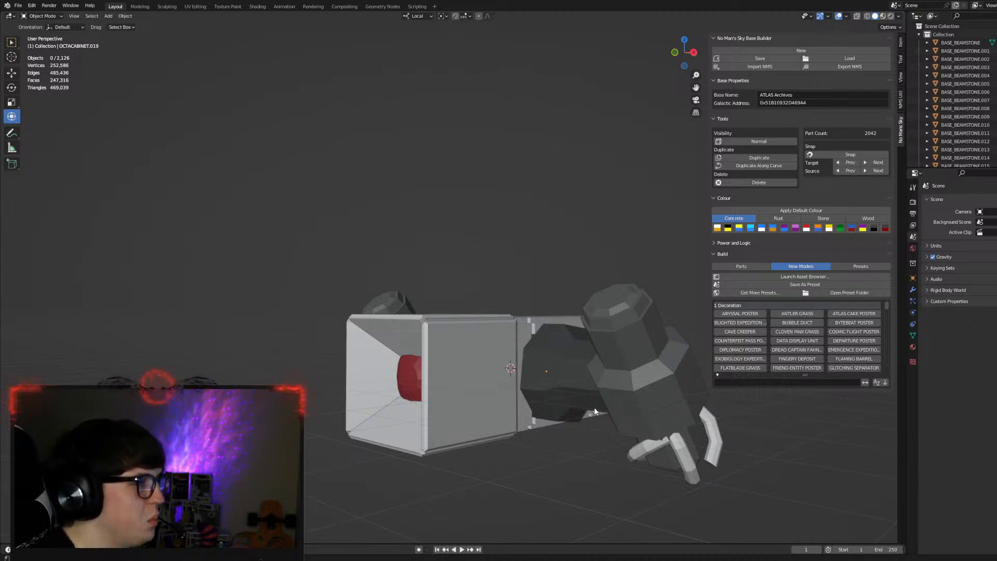
middle_click_drag(574, 397, 590, 409)
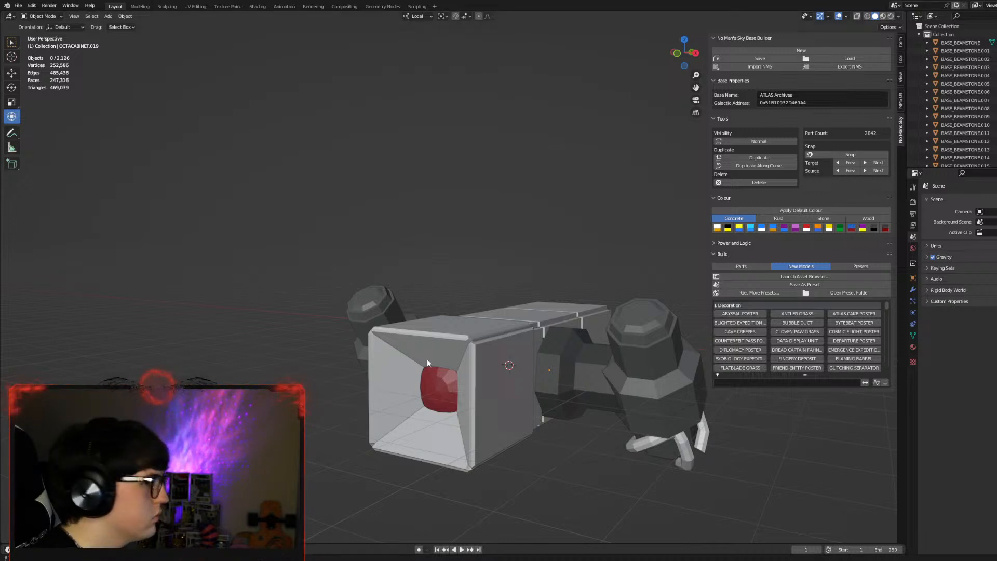
middle_click_drag(565, 388, 511, 366)
left_click(511, 366)
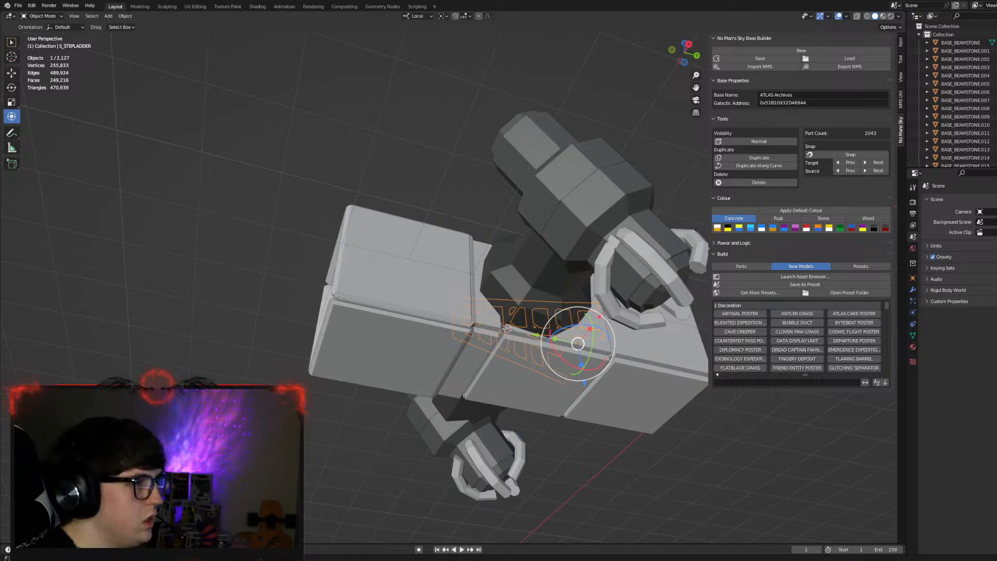
left_click_drag(564, 366, 593, 353)
type("90")
Move the stepladder -2 m along its local Z axis toward the recessed end.
middle_click_drag(593, 353, 571, 322)
left_click(585, 479)
middle_click_drag(578, 428, 535, 455)
left_click(536, 455)
middle_click_drag(647, 380, 610, 362)
key("g")
key("z")
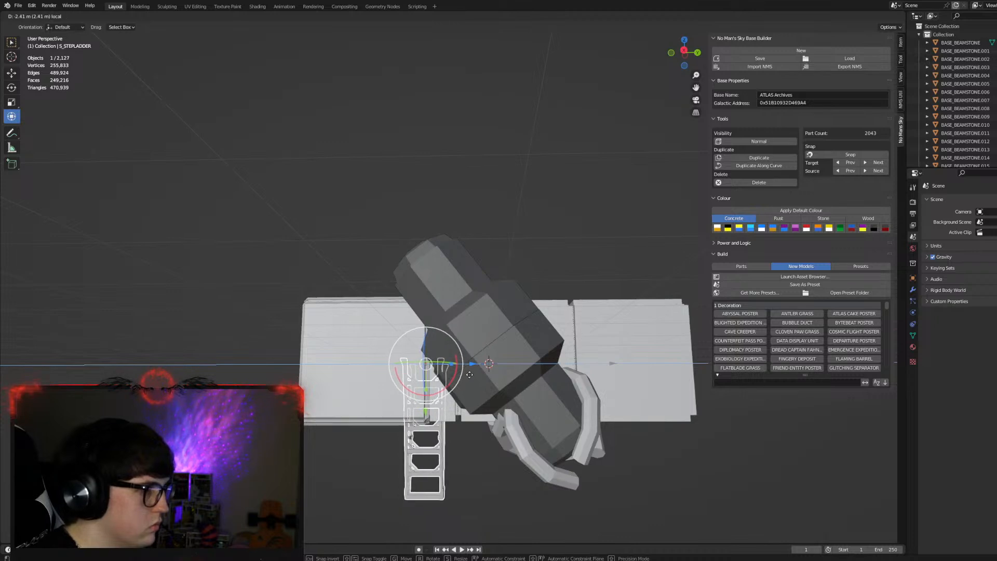
left_click(594, 381)
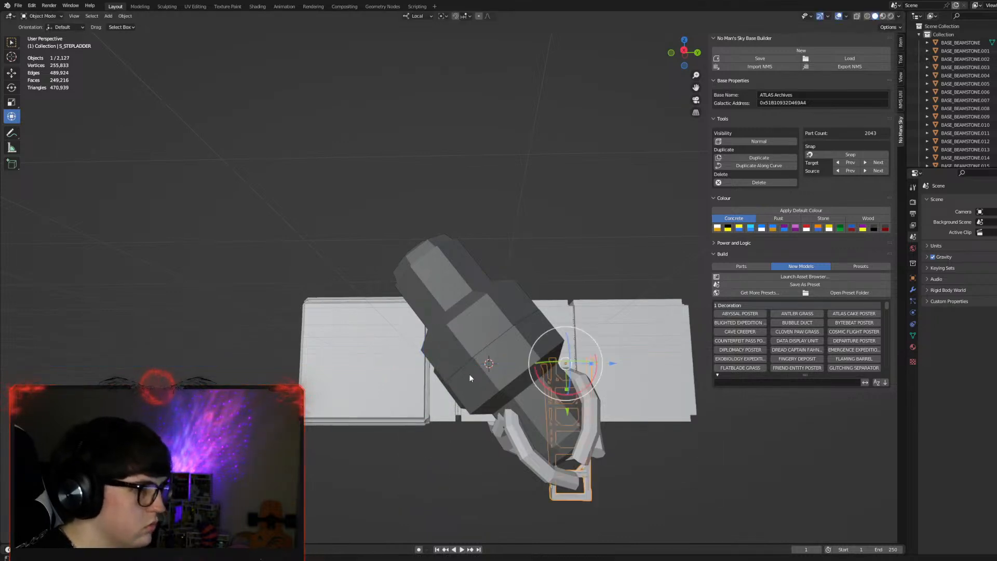
type("gz")
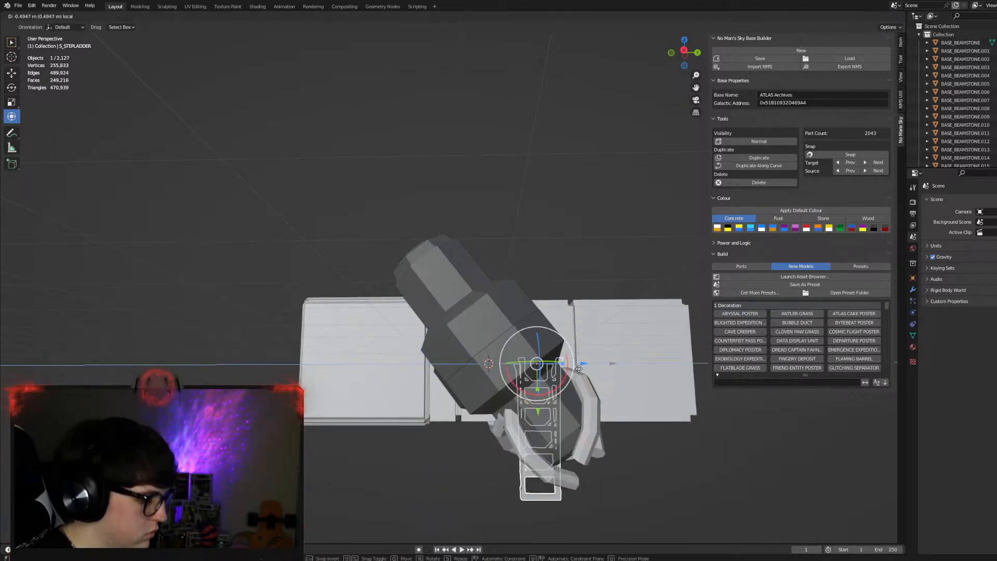
type("-2")
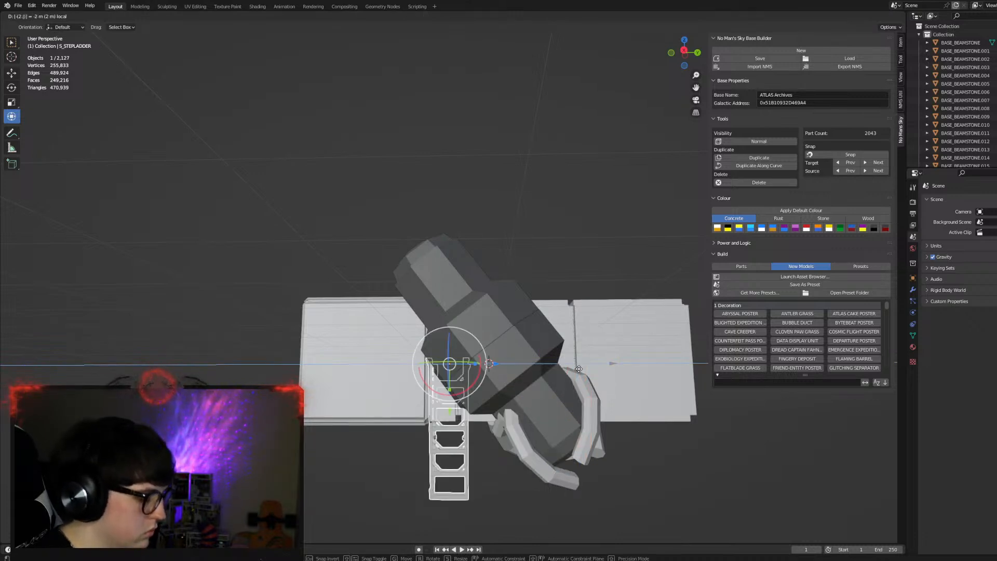
key("Return")
Shift the stepladder 0.5 m along its local Z axis beneath the box.
middle_click_drag(578, 369, 598, 389)
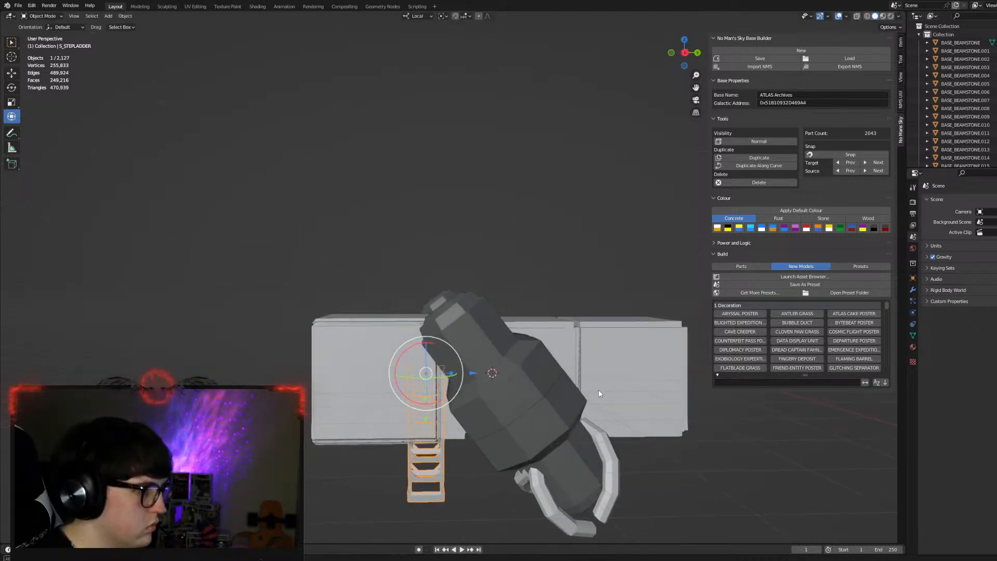
left_click_drag(471, 374, 479, 374)
type("0.5")
left_click(475, 237)
middle_click_drag(507, 280, 540, 465)
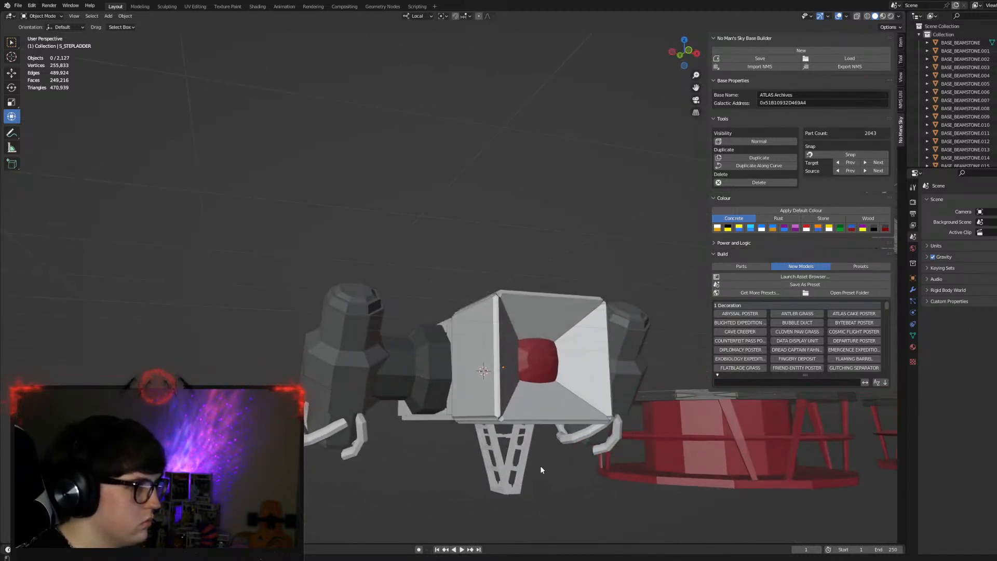
Raise the stepladder along its local Y axis so that less of it protrudes below the recessed box.
left_click(514, 466)
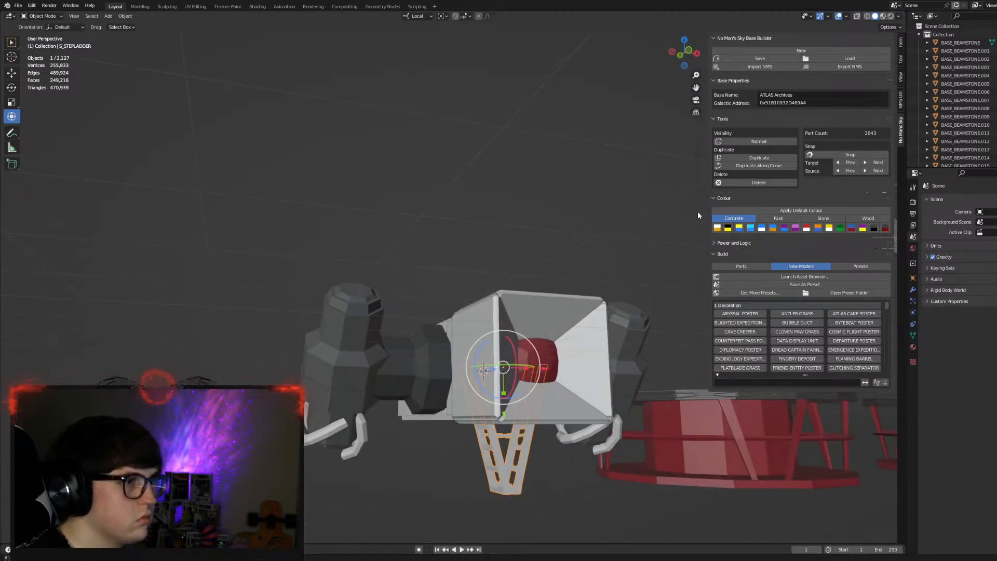
left_click(688, 50)
left_click_drag(502, 413, 499, 395)
left_click(559, 470)
middle_click_drag(558, 469, 556, 432)
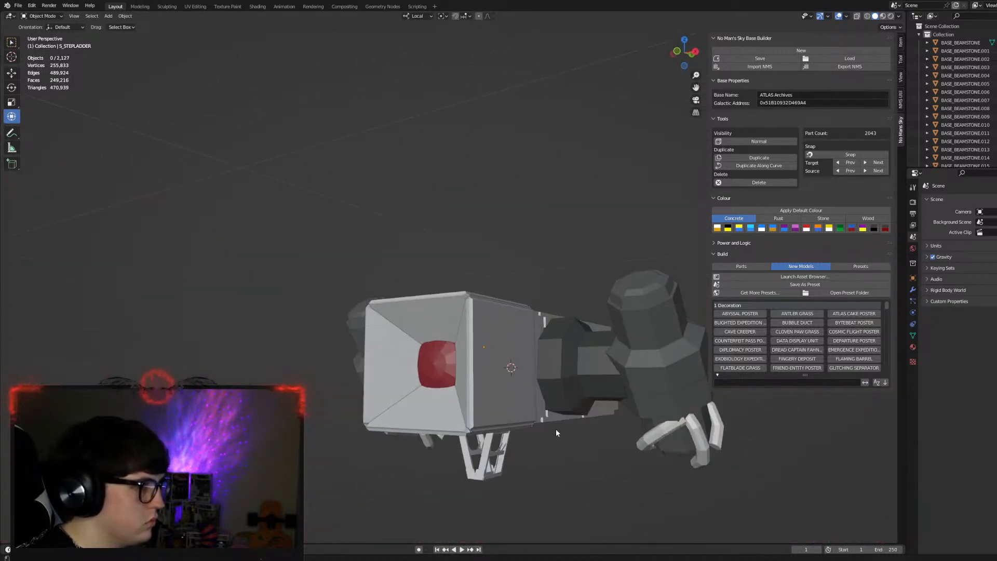
left_click(491, 478)
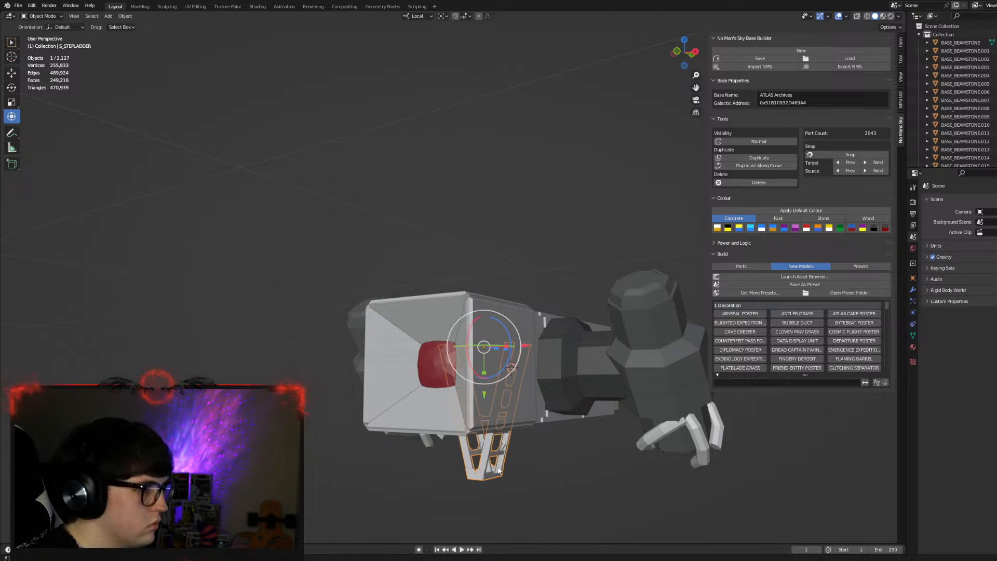
middle_click_drag(602, 415, 579, 419)
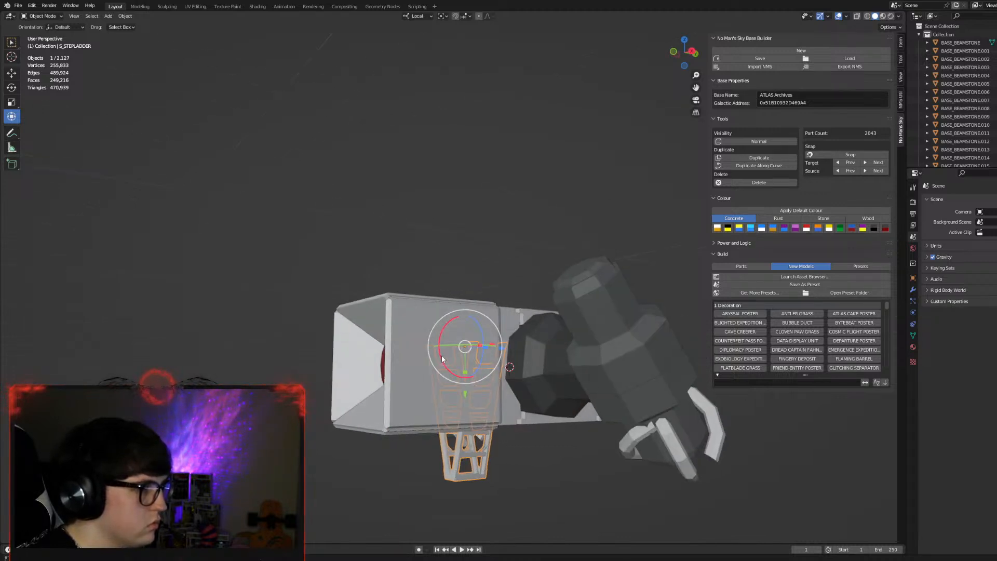
left_click_drag(443, 362, 450, 367)
left_click(488, 234)
middle_click_drag(488, 234, 555, 388)
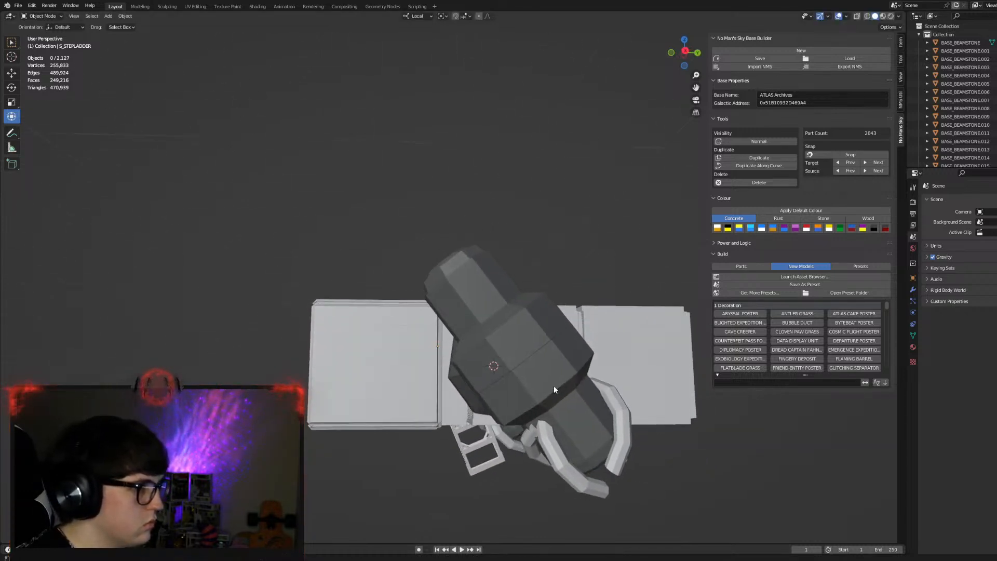
key("ctrl+z")
key("ctrl+z")
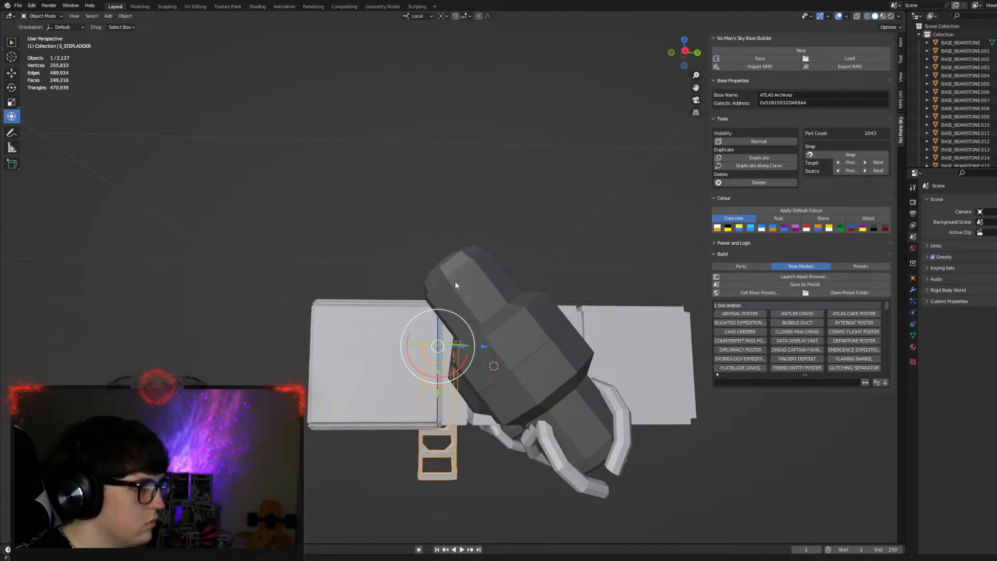
Add a cylinder at the stepladder, lower it to the ladder's foot and rotate it 90° so it lies lengthwise.
left_click(403, 208)
middle_click_drag(403, 208, 559, 278)
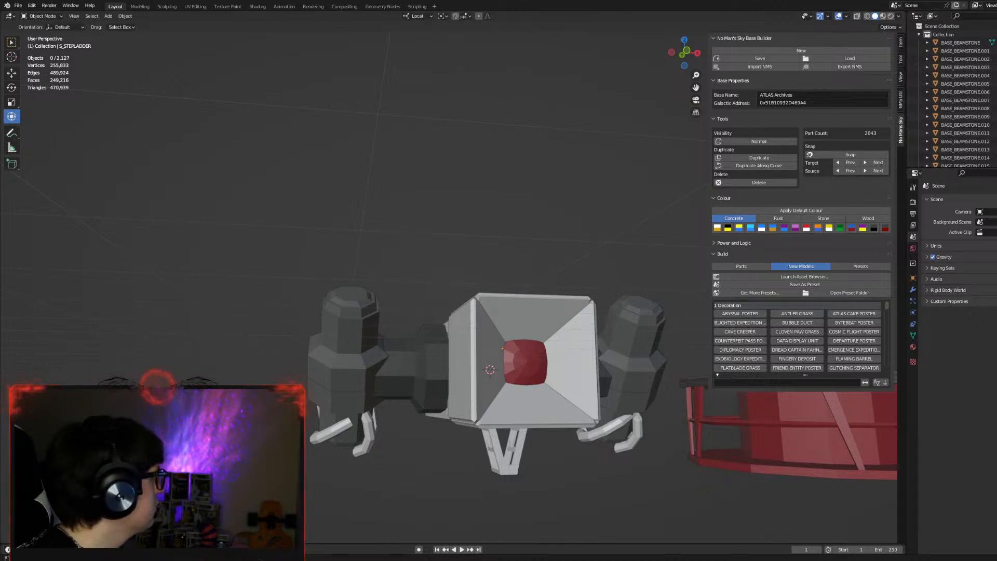
left_click(506, 460)
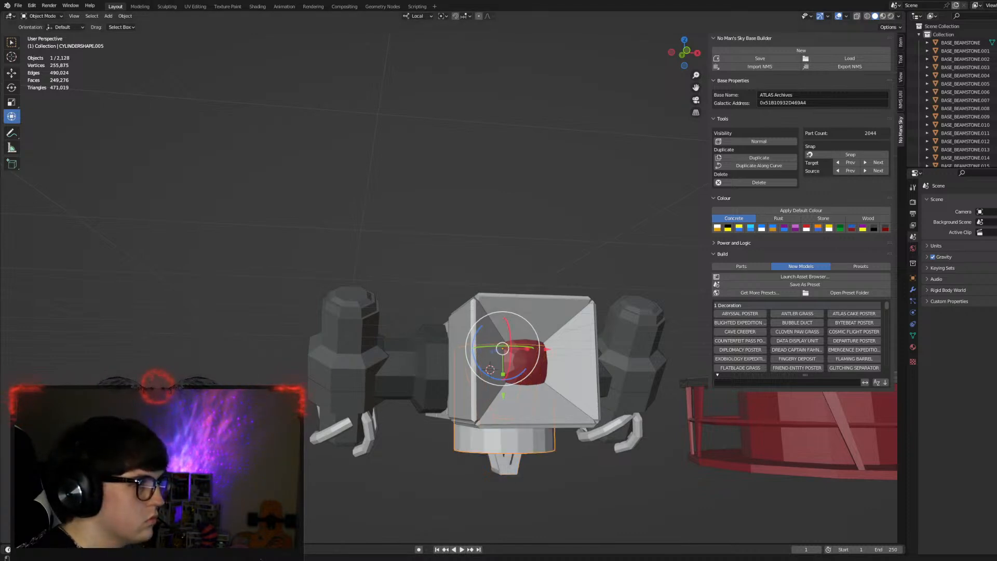
left_click_drag(503, 394, 507, 514)
left_click_drag(512, 462, 458, 390)
type("90")
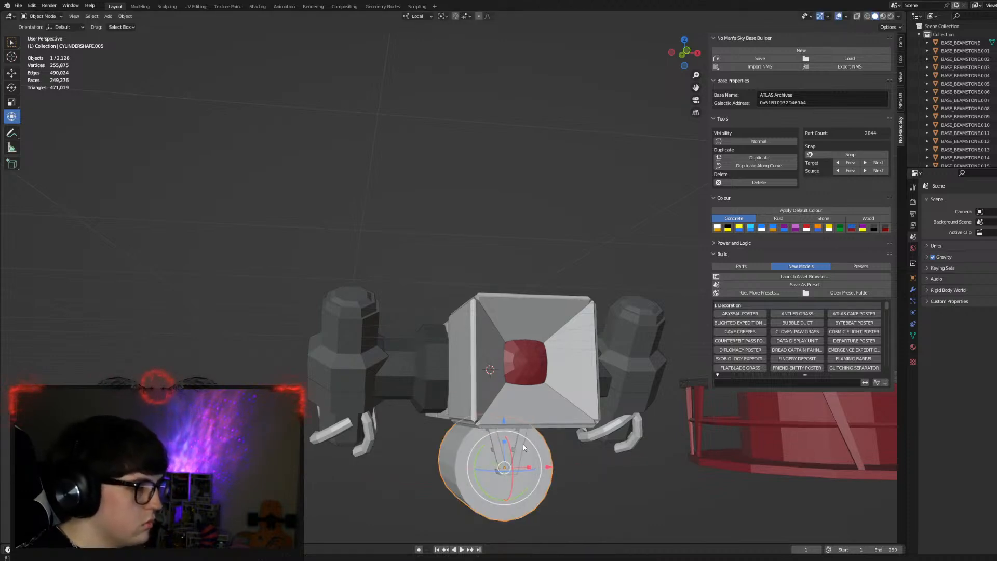
Scale the cylinder under the stepladder uniformly to half its size (1/2).
type("s")
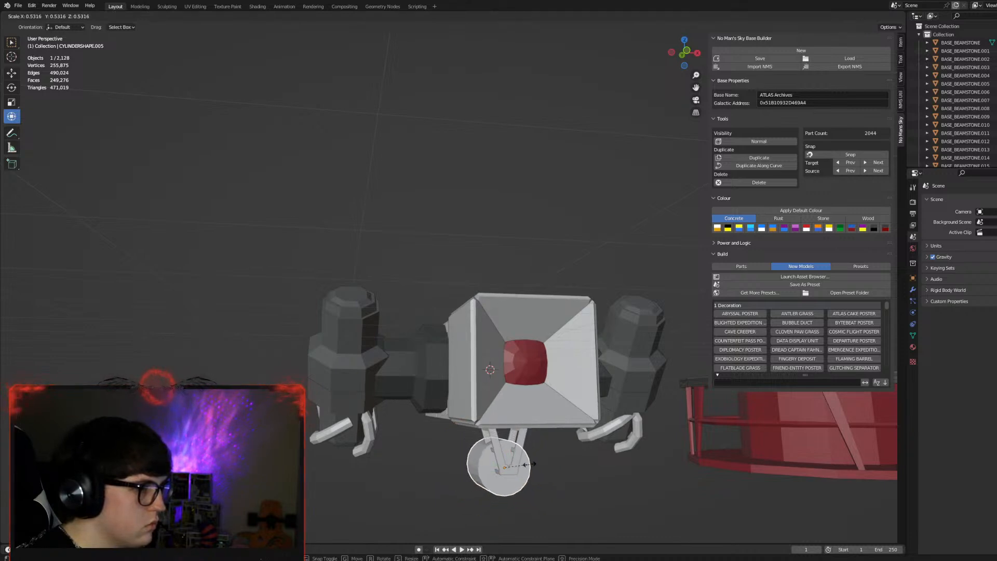
type("/2")
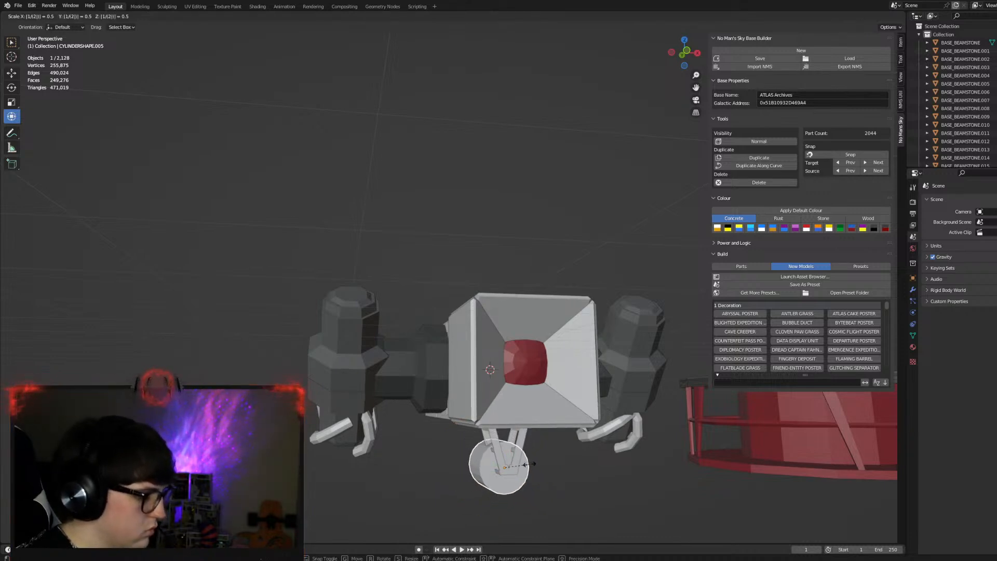
key("Return")
Duplicate the cylinder, cycle the copy's snap target and source to place it end to end, and duplicate it again to lengthen the barrel.
middle_click_drag(558, 470, 612, 461)
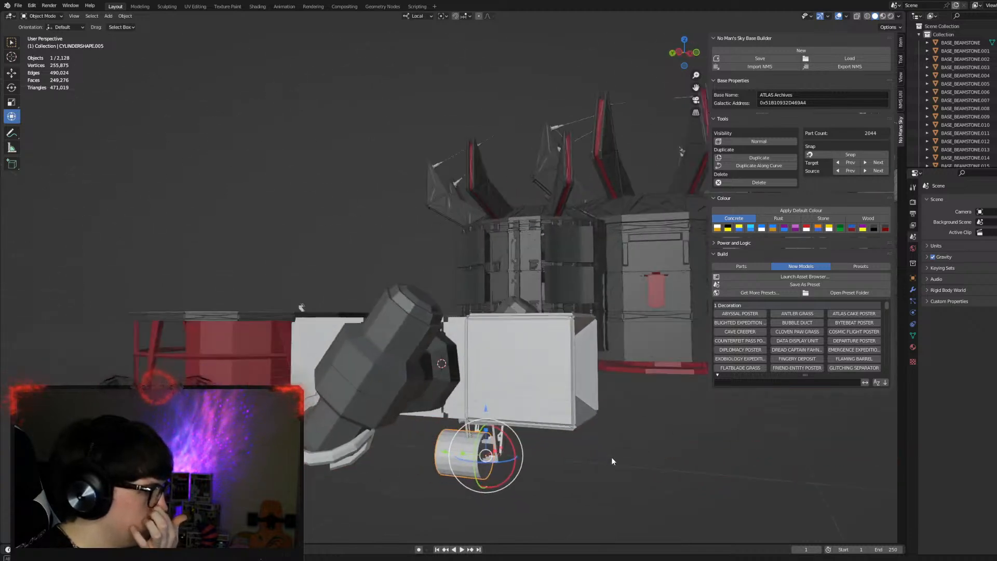
left_click(759, 157)
left_click(878, 163)
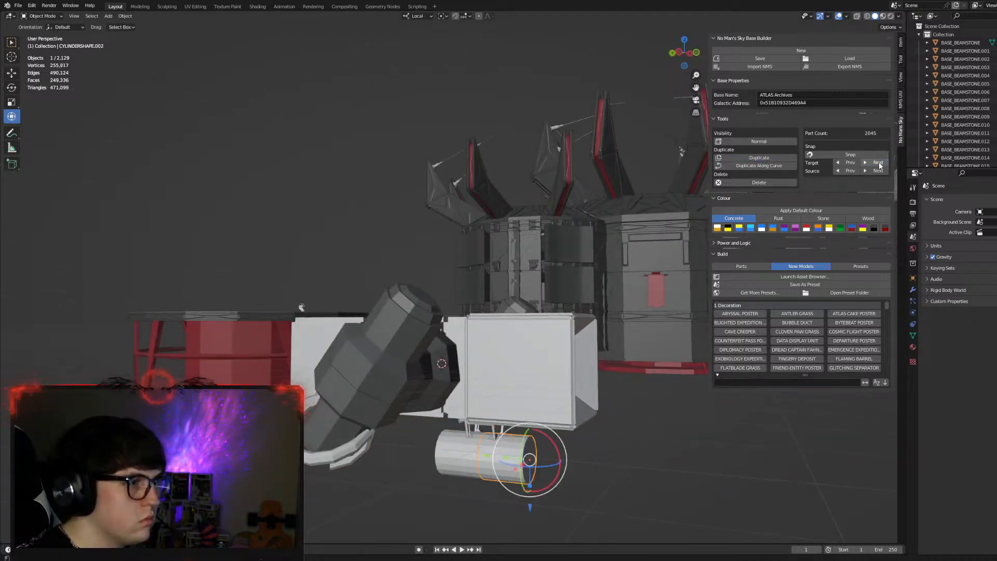
left_click(878, 170)
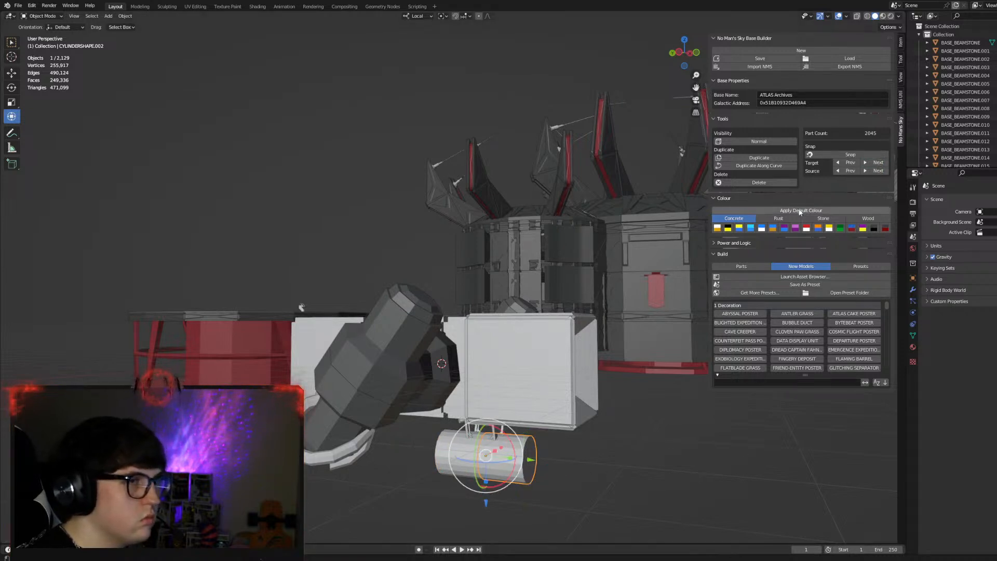
left_click(773, 158)
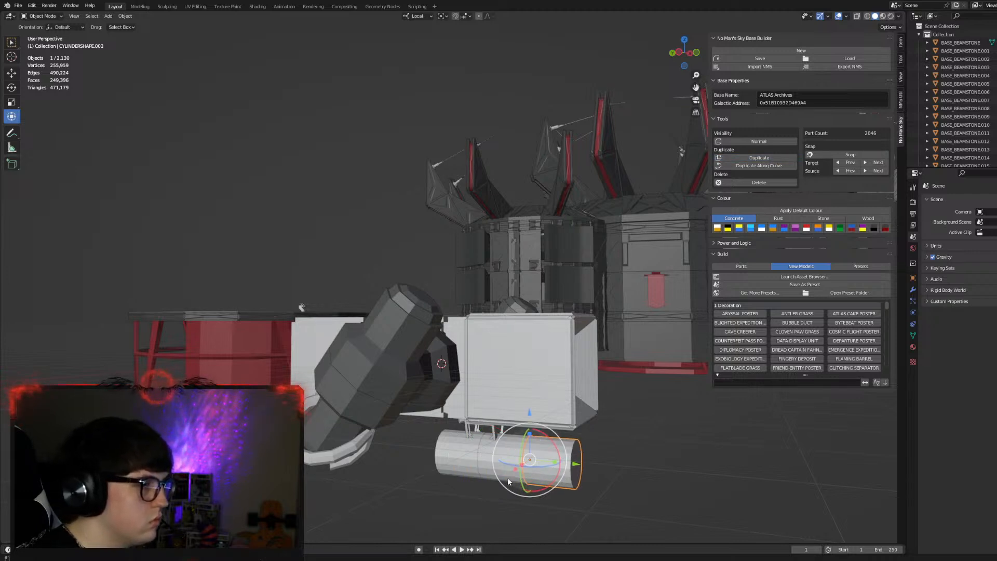
middle_click_drag(571, 431, 515, 422)
key("s")
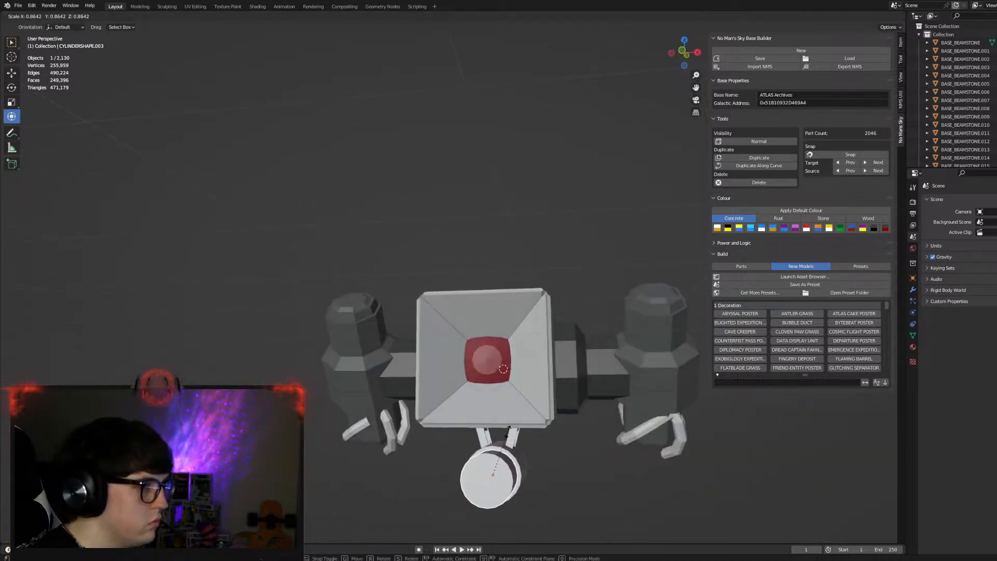
type("1.5")
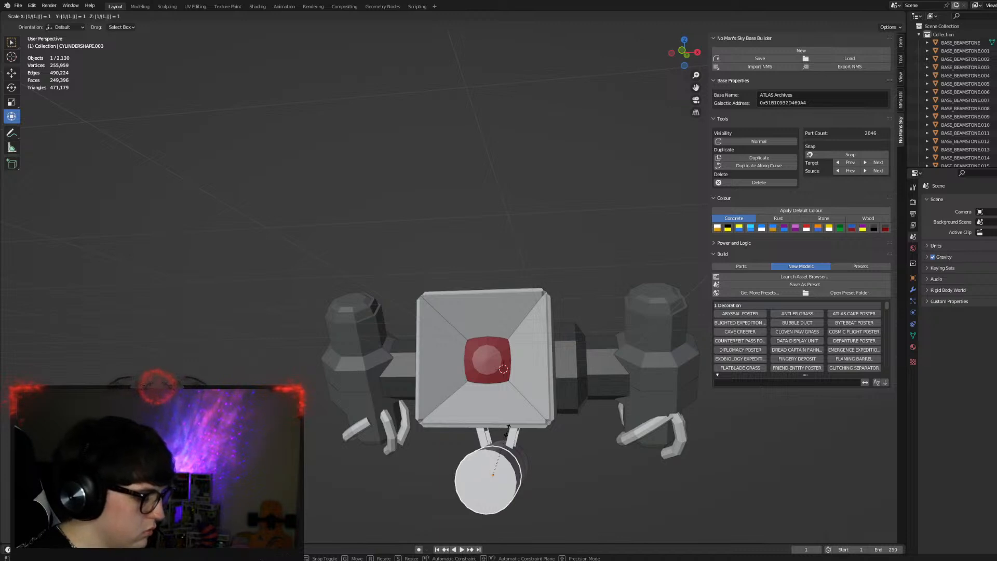
key("slash")
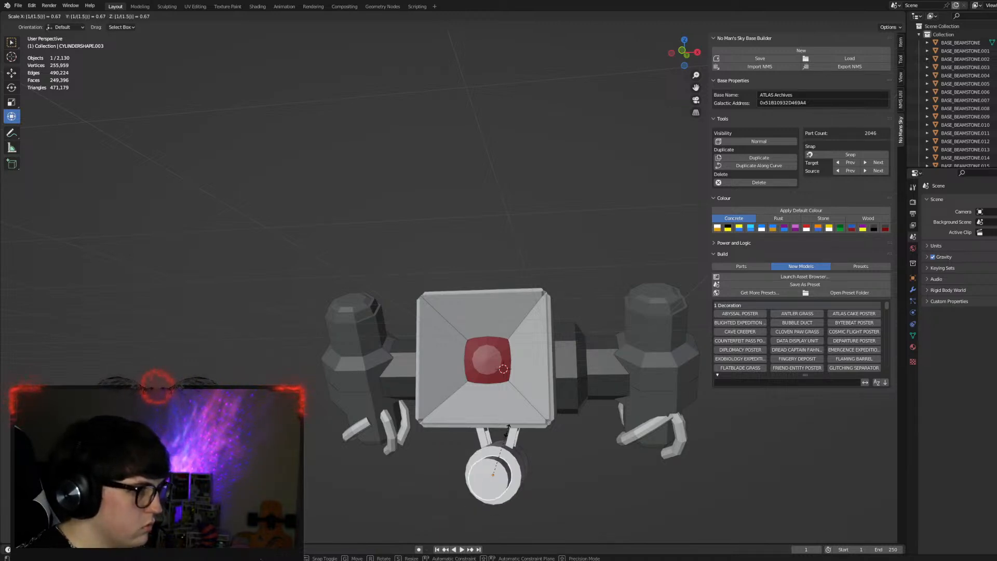
key("Return")
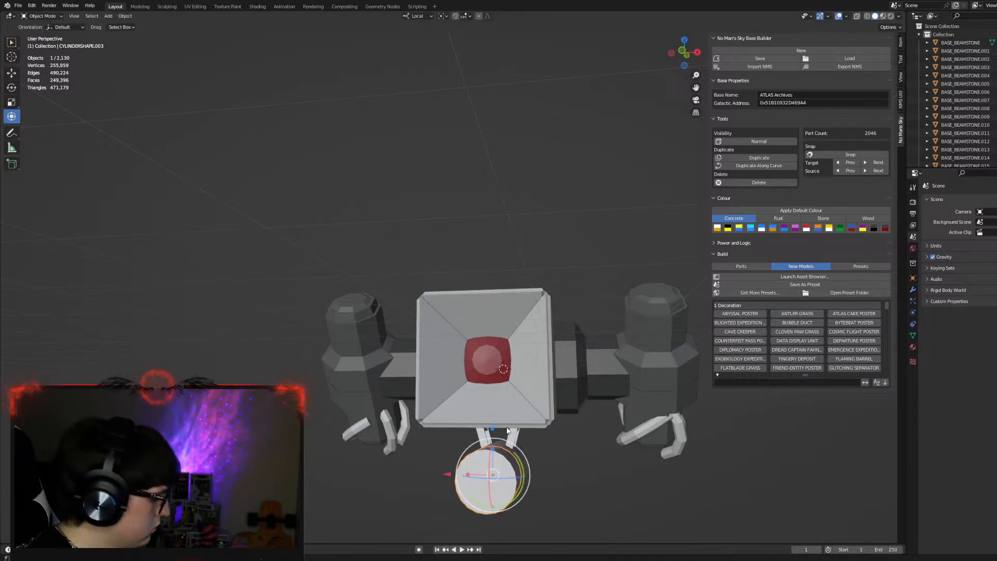
Scale the front cylinder of the barrel uniformly by 1/1.2.
type("s1.")
key("slash")
type("1")
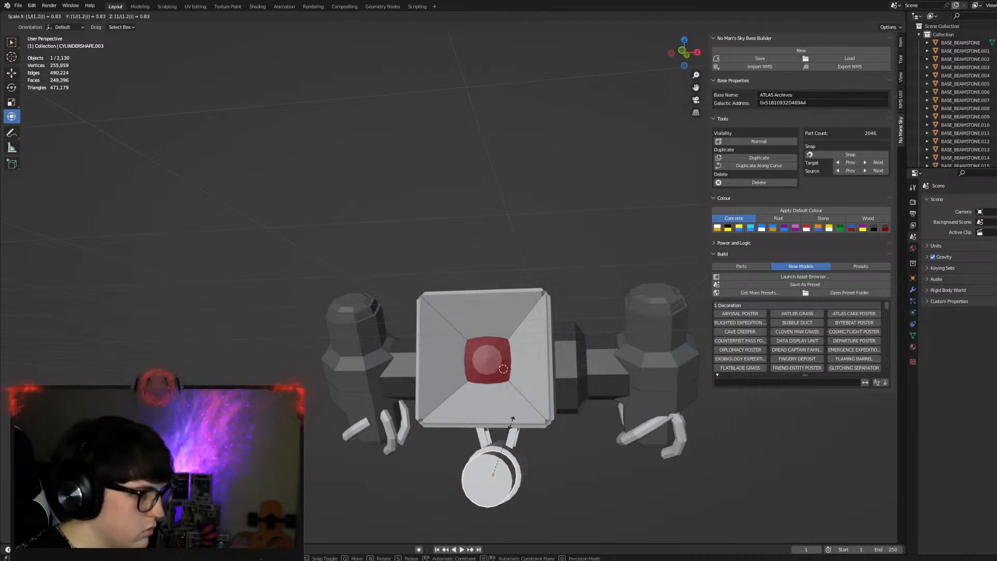
key("Return")
Duplicate the narrowed front cylinder and scale the copy uniformly to 0.85 to form a thinner barrel tip.
middle_click_drag(511, 423, 603, 422)
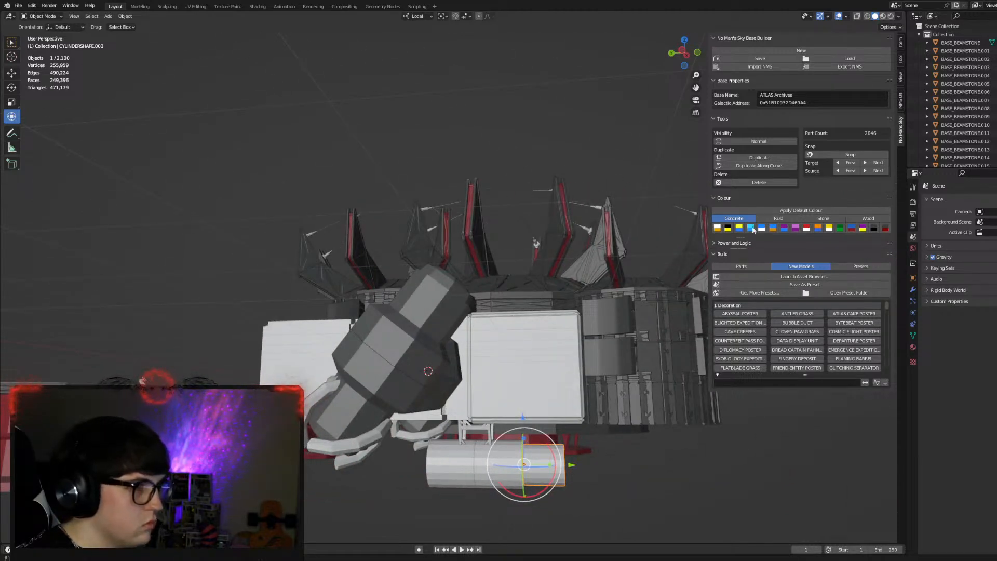
left_click(759, 158)
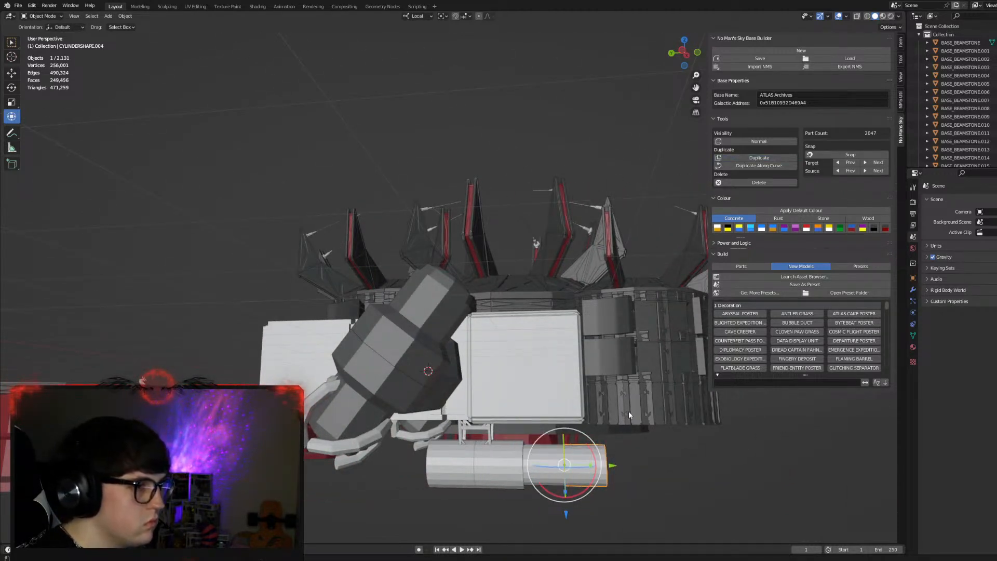
key("s")
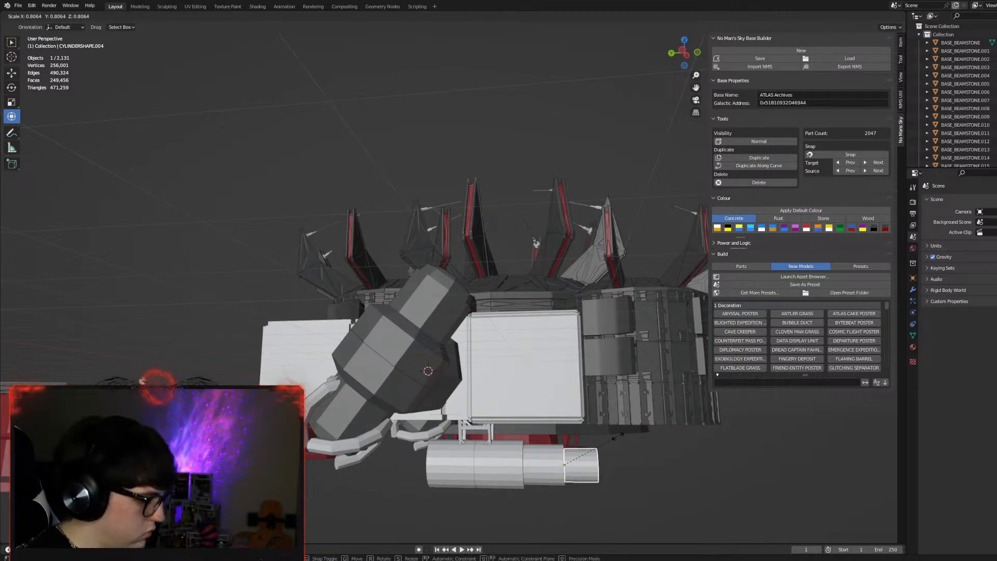
type("0.85")
key("Return")
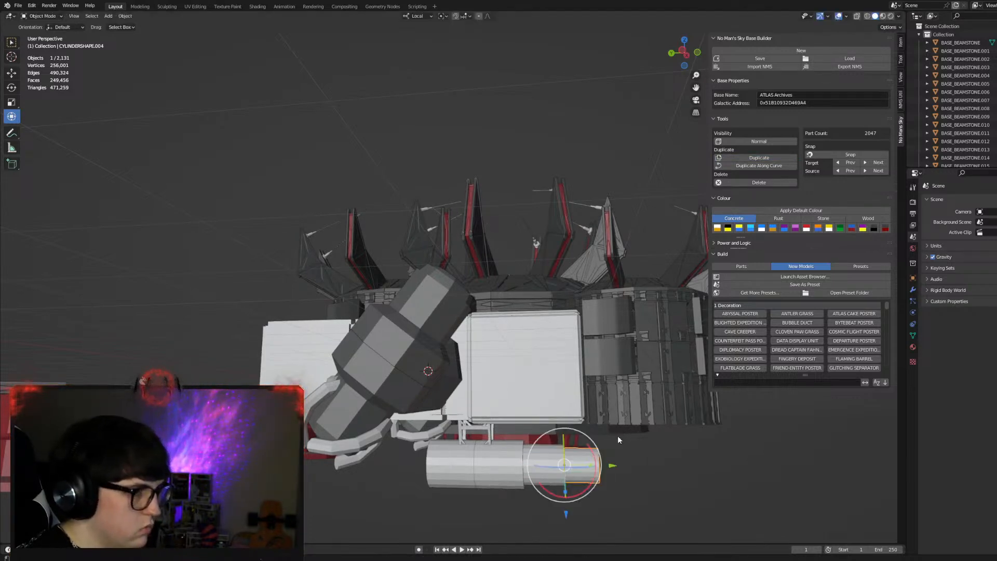
left_click(687, 487)
Select the whole assembly of boxes, cabinets, sphere, stepladder and cylinders and move it to float in the air beside the base's towers.
middle_click_drag(699, 425, 478, 378)
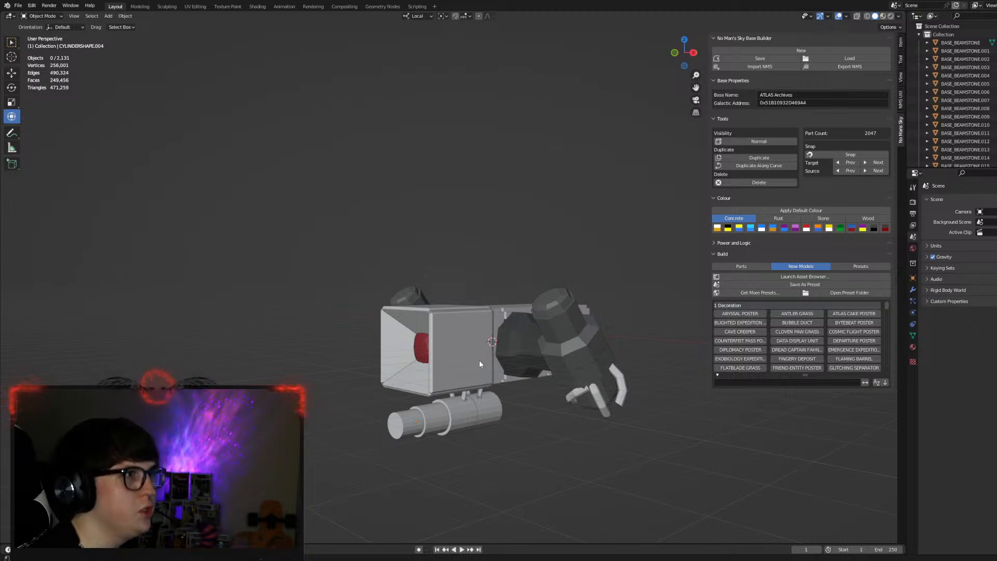
middle_click_drag(513, 370, 599, 379)
scroll(571, 385, "down", 6)
left_click_drag(561, 367, 340, 255)
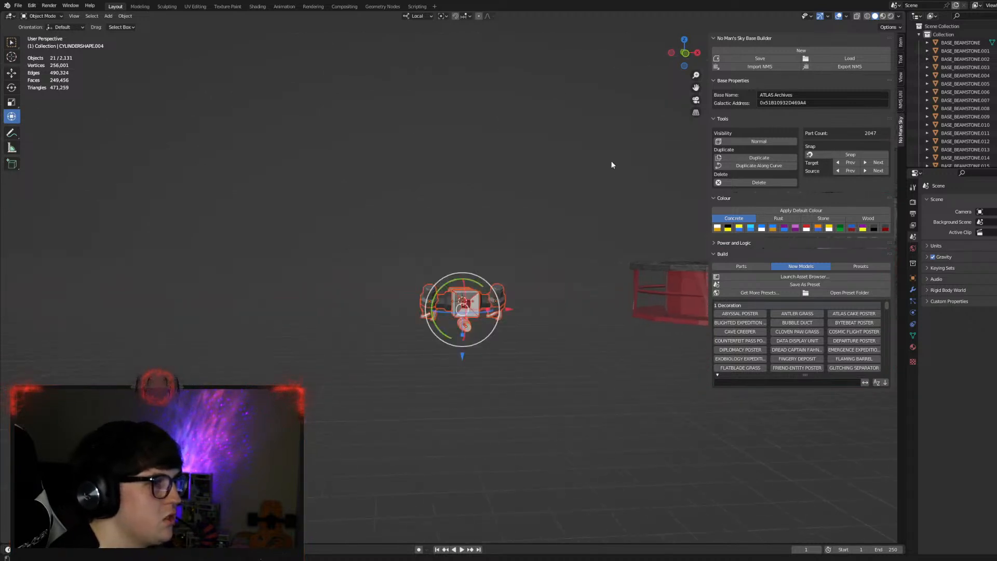
left_click(685, 55)
middle_click_drag(541, 281, 510, 301)
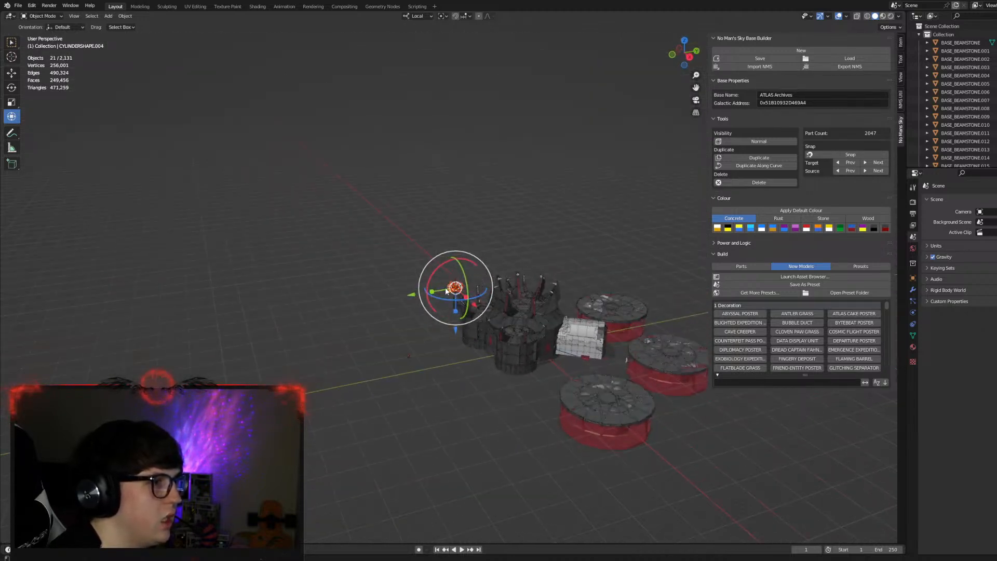
left_click_drag(455, 289, 549, 258)
middle_click_drag(549, 258, 652, 248)
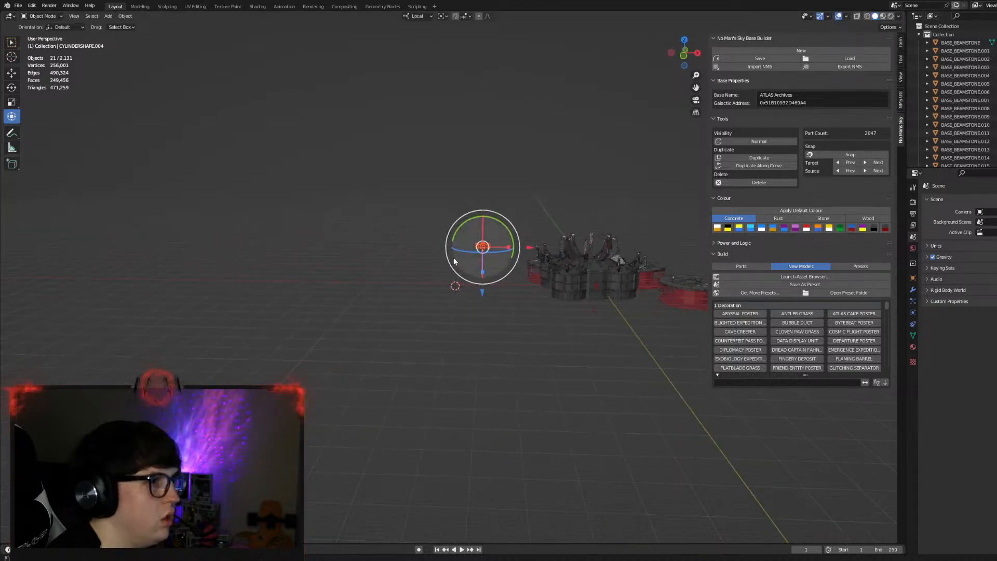
left_click_drag(482, 247, 590, 213)
middle_click_drag(591, 213, 507, 229)
scroll(524, 249, "up", 5)
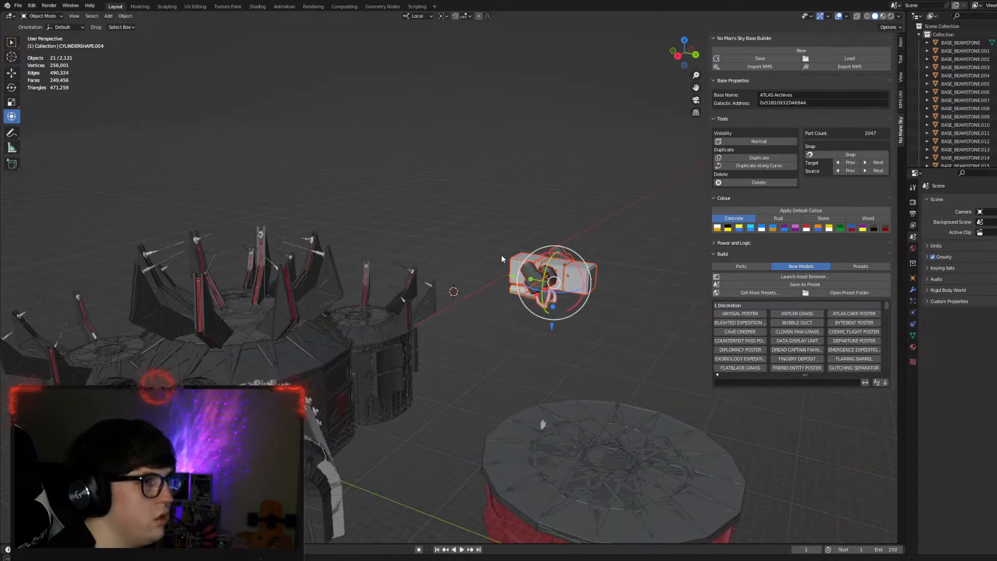
left_click(614, 221)
Examine the floating assembly from several angles, both close up and against the base, including its stepladder and barrel parts.
mouse_move(616, 222)
middle_mouse_down()
mouse_move(633, 229)
mouse_move(609, 238)
mouse_move(587, 229)
mouse_move(618, 213)
mouse_move(621, 227)
middle_mouse_up()
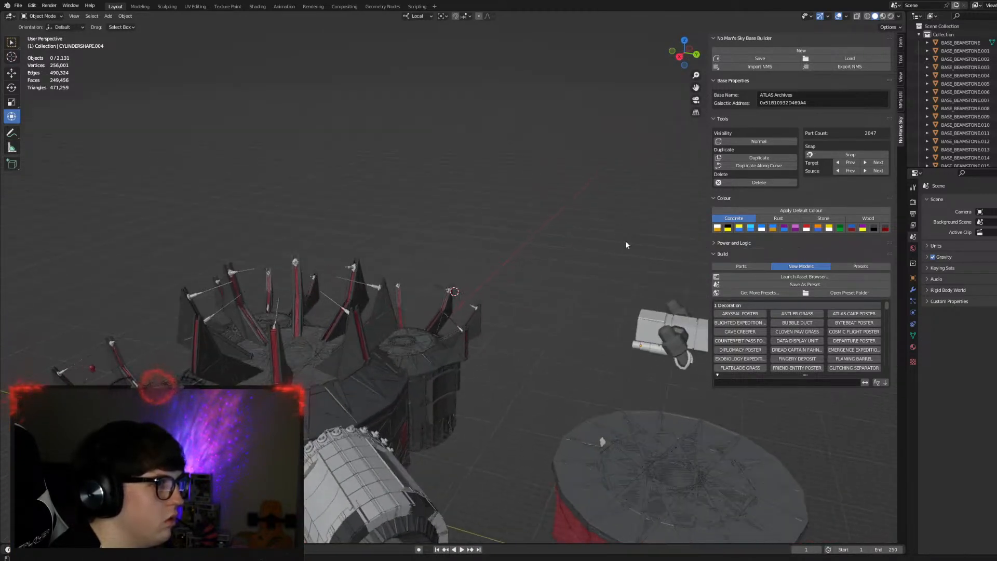
left_click(644, 325)
scroll(644, 324, "up", 5)
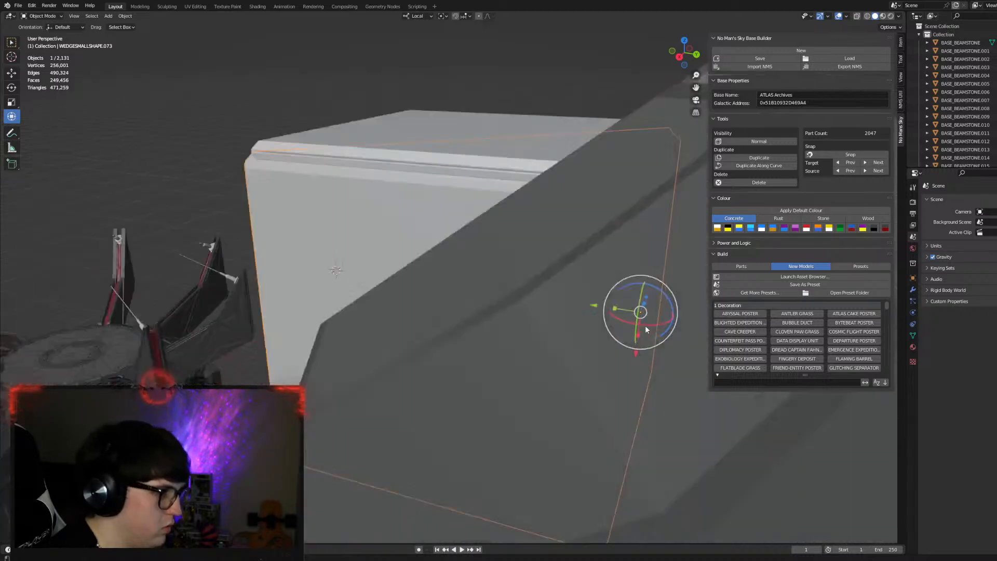
scroll(636, 321, "down", 7)
left_click(559, 194)
scroll(550, 200, "down", 5)
middle_click_drag(519, 227, 541, 271)
scroll(585, 253, "down", 6)
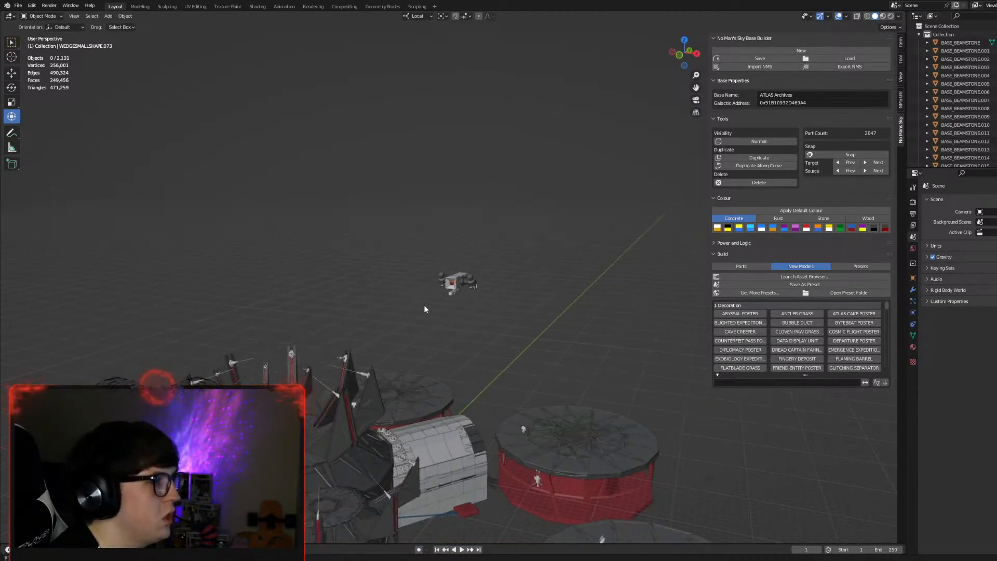
scroll(415, 310, "up", 3)
middle_click_drag(483, 310, 595, 299)
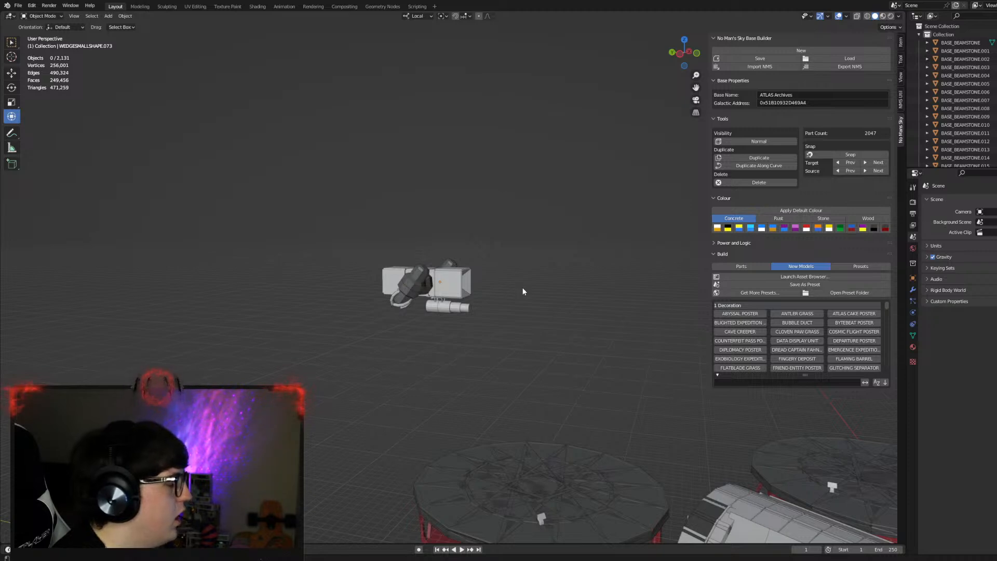
scroll(522, 291, "up", 4)
scroll(523, 292, "up", 2)
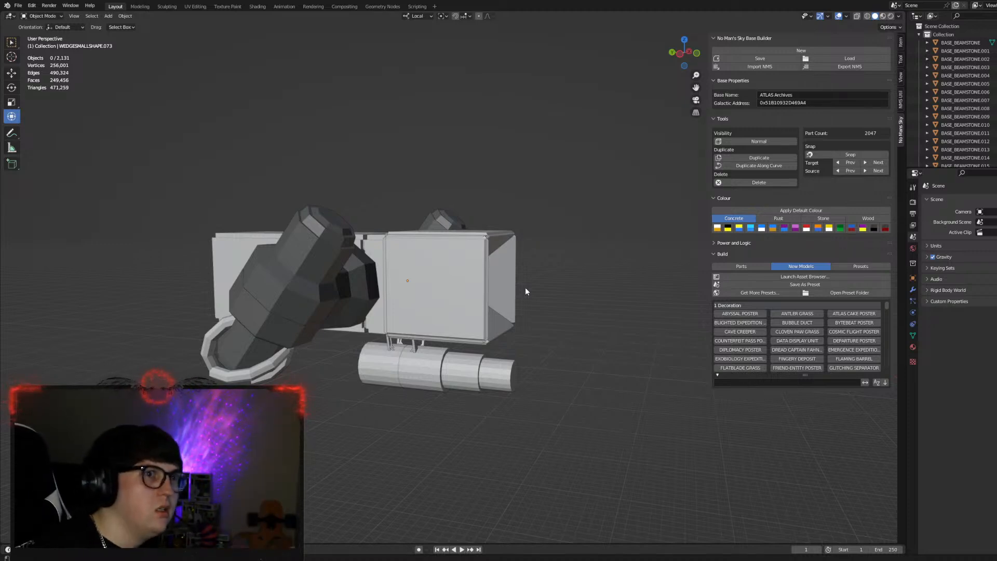
middle_click_drag(524, 288, 472, 290)
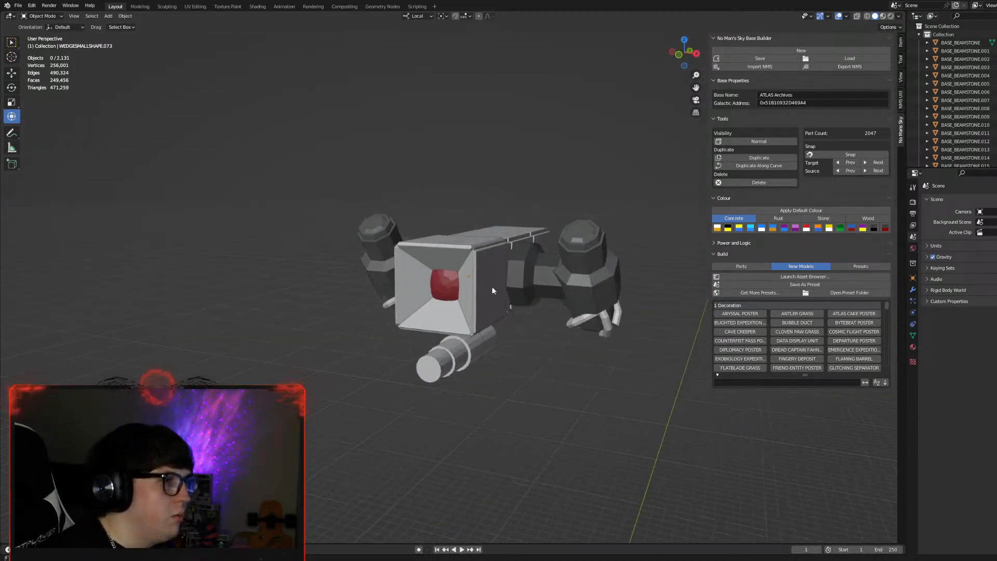
middle_click_drag(613, 336, 538, 394)
left_click_drag(536, 425, 371, 372)
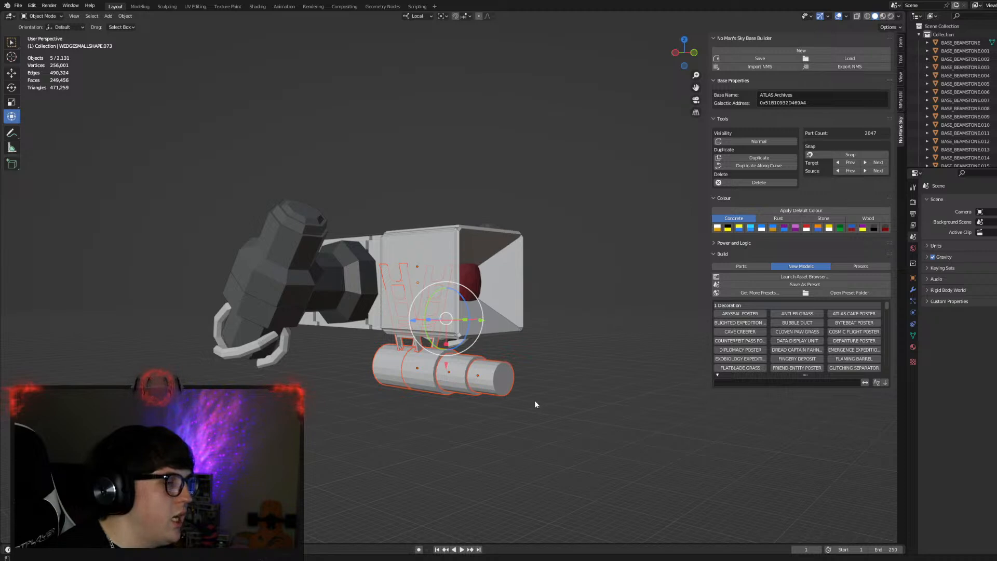
left_click(580, 382)
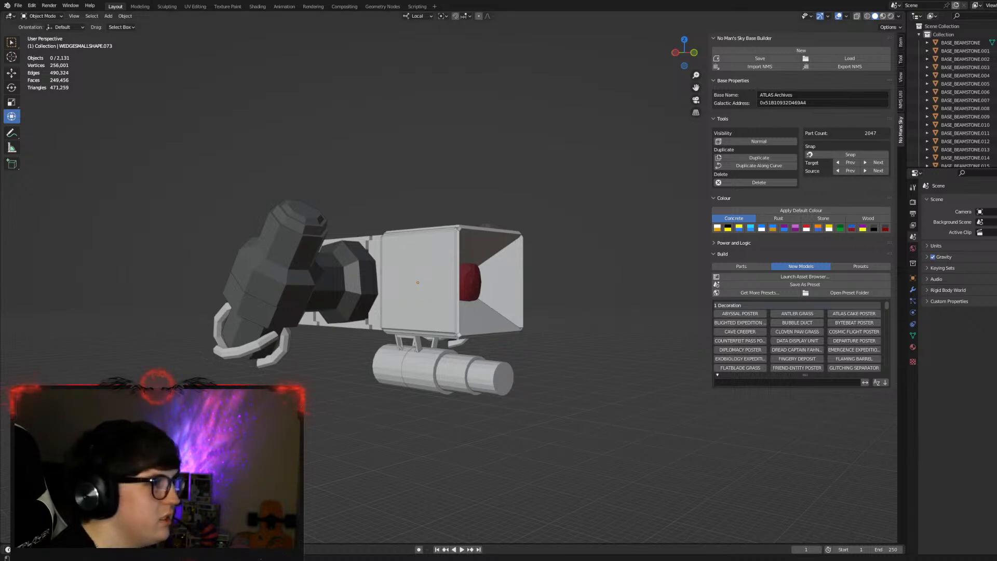
Add the leafy BASE_HOTPLANT01 part inside the front box and rotate it 90° so its leaves stand upright.
left_click(464, 279)
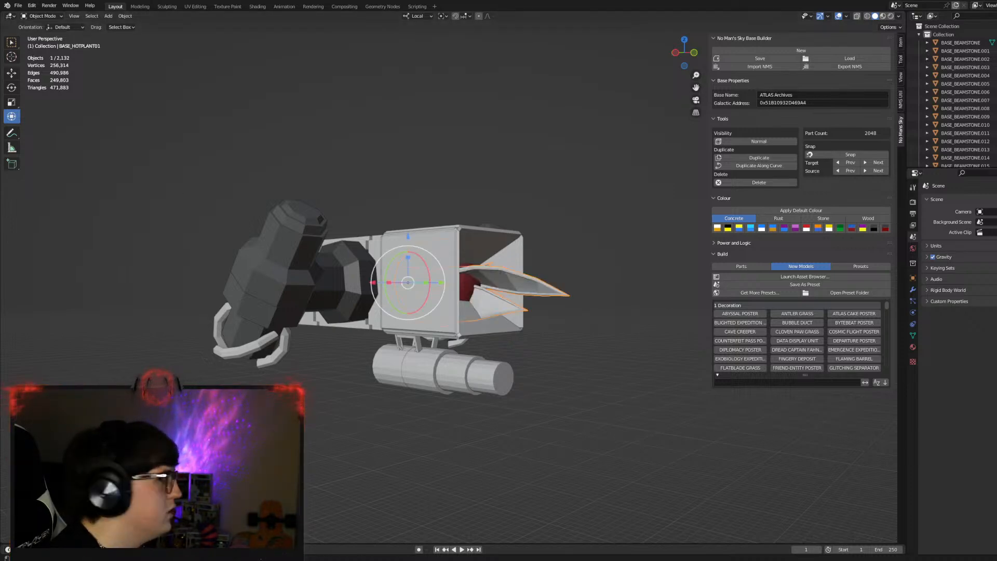
middle_click_drag(461, 310, 495, 316)
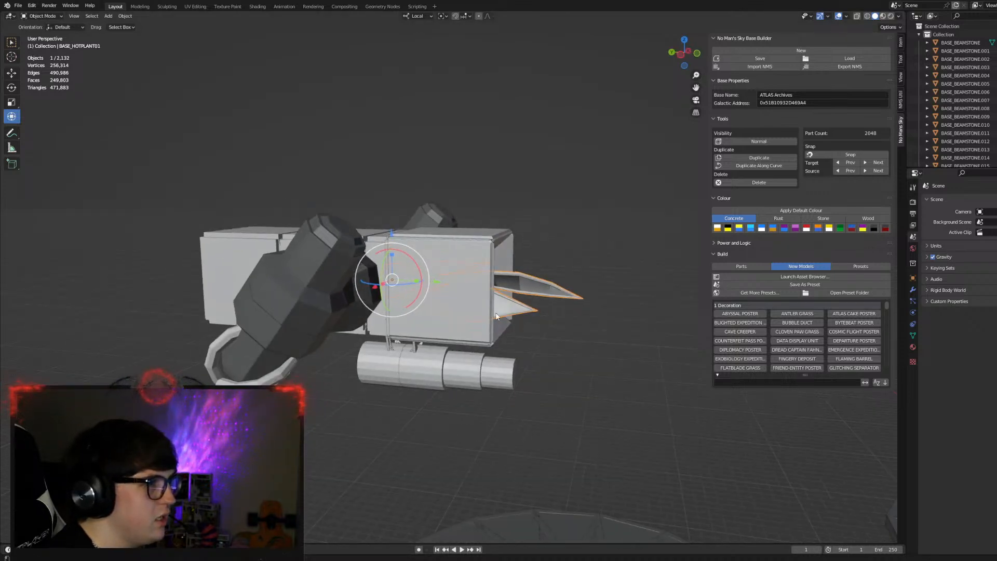
left_click_drag(437, 287, 400, 231)
type("90")
Tilt the upright plant outward to one side, and paste a copy tilted to the opposite side to form a pair of ears.
middle_click_drag(630, 253, 543, 264)
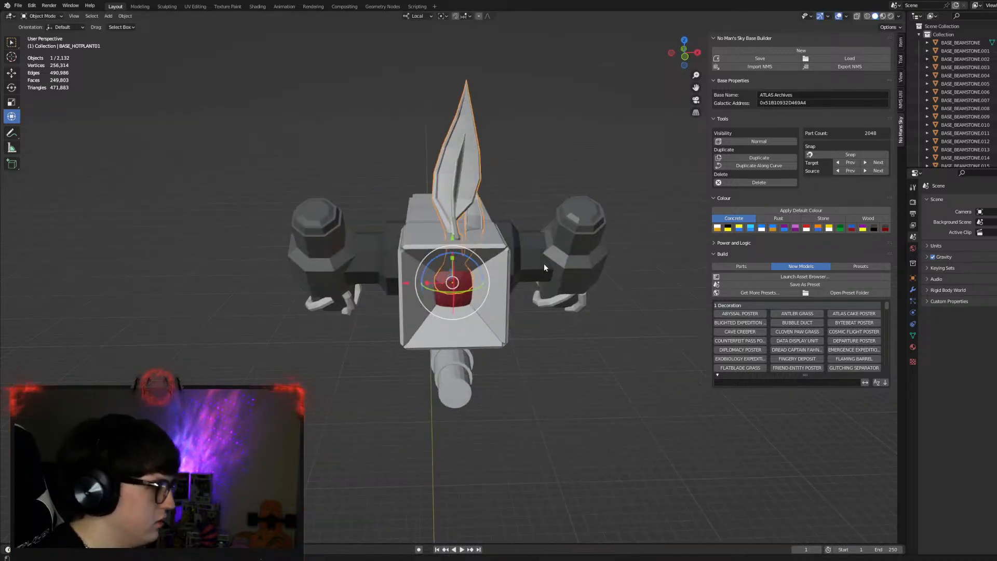
left_click_drag(470, 259, 463, 255)
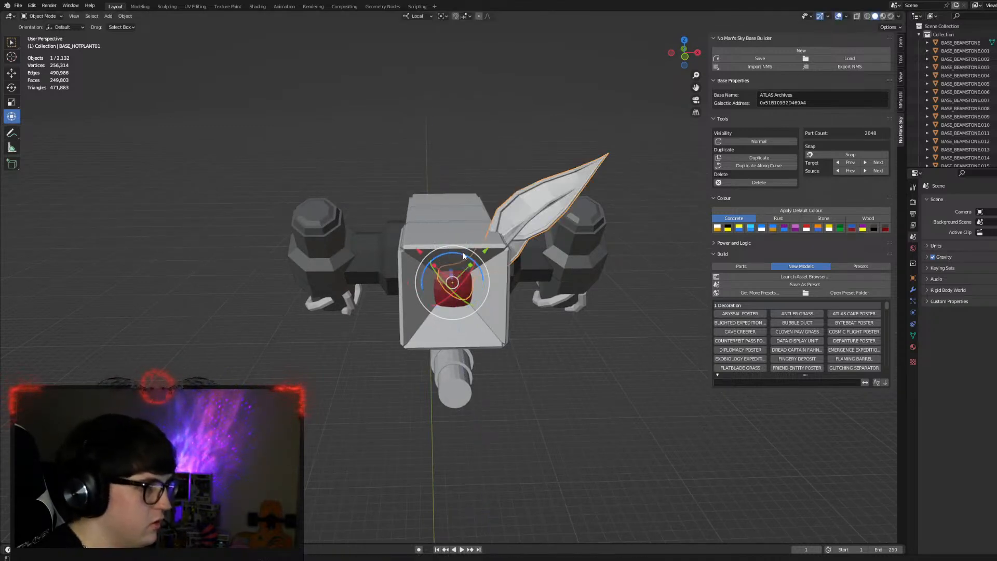
key("ctrl+v")
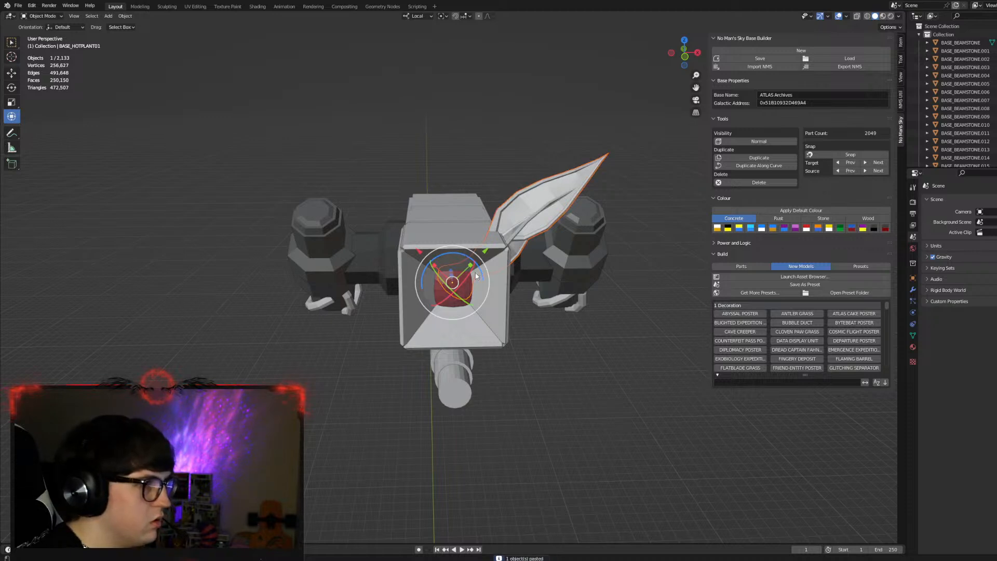
left_click_drag(466, 255, 434, 260)
left_click(615, 338)
middle_click_drag(615, 338, 663, 333)
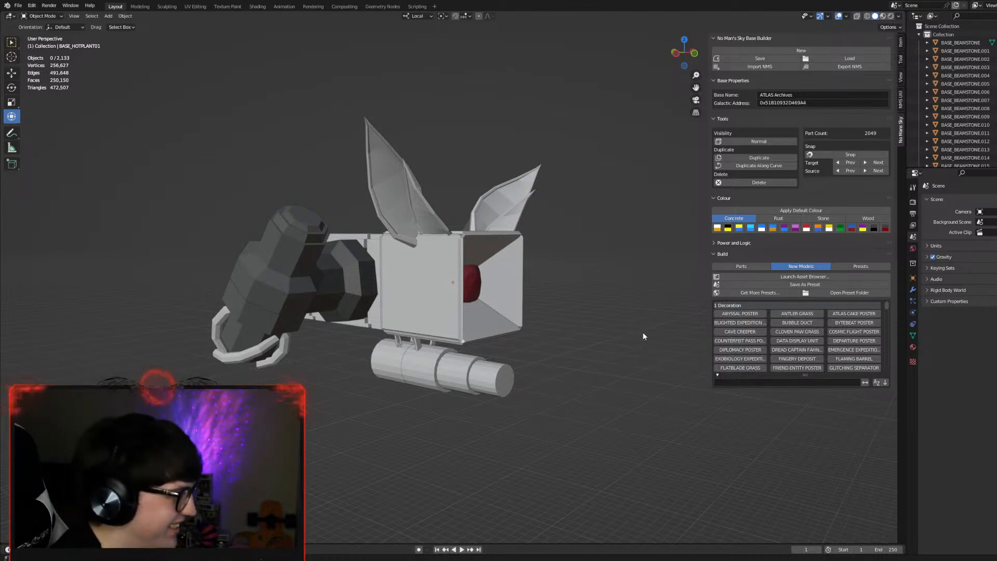
Check the eared assembly from the front and against the base, and save the ControlCenter.blend file.
middle_click_drag(600, 319, 391, 322)
scroll(230, 325, "down", 5)
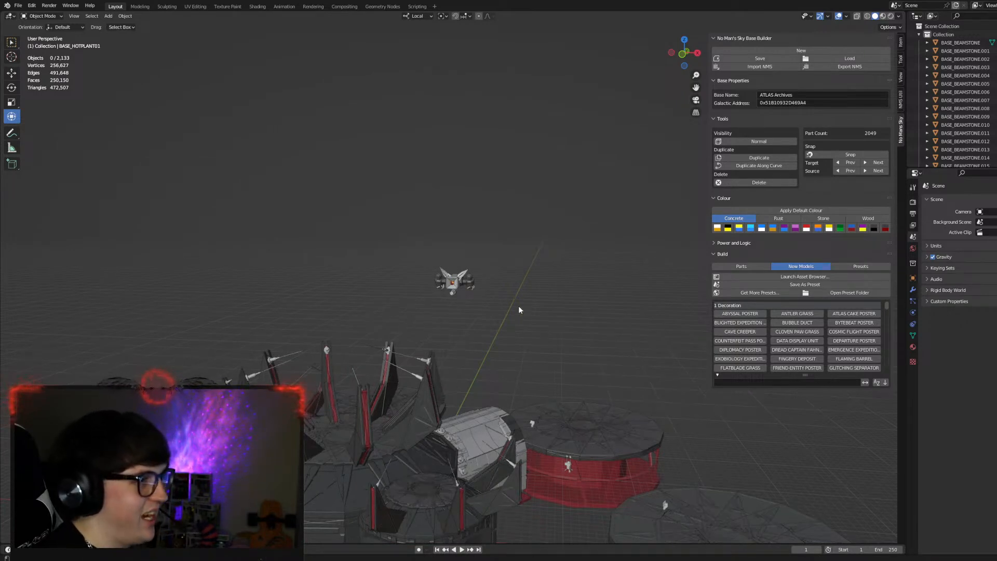
scroll(448, 311, "up", 4)
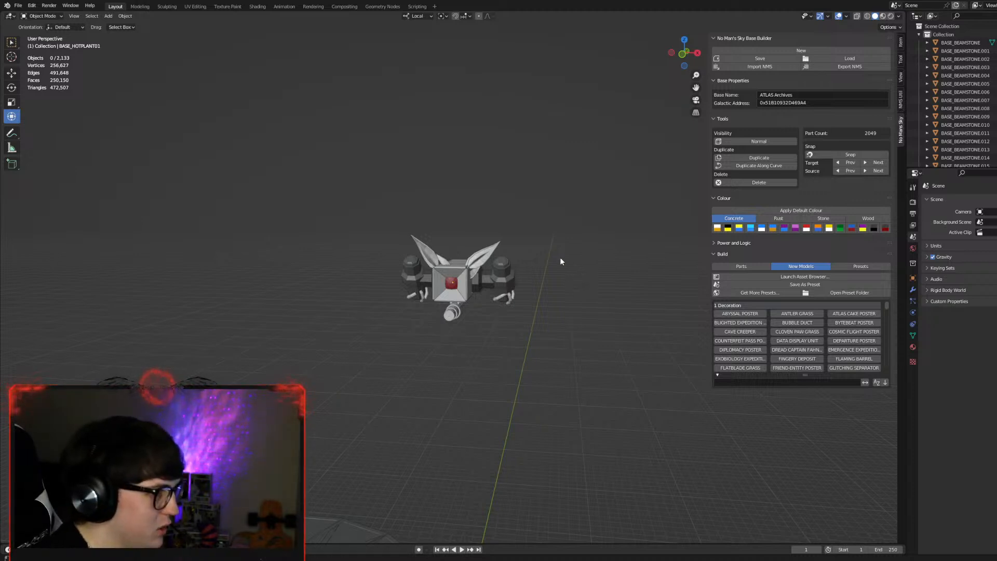
key("ctrl+s")
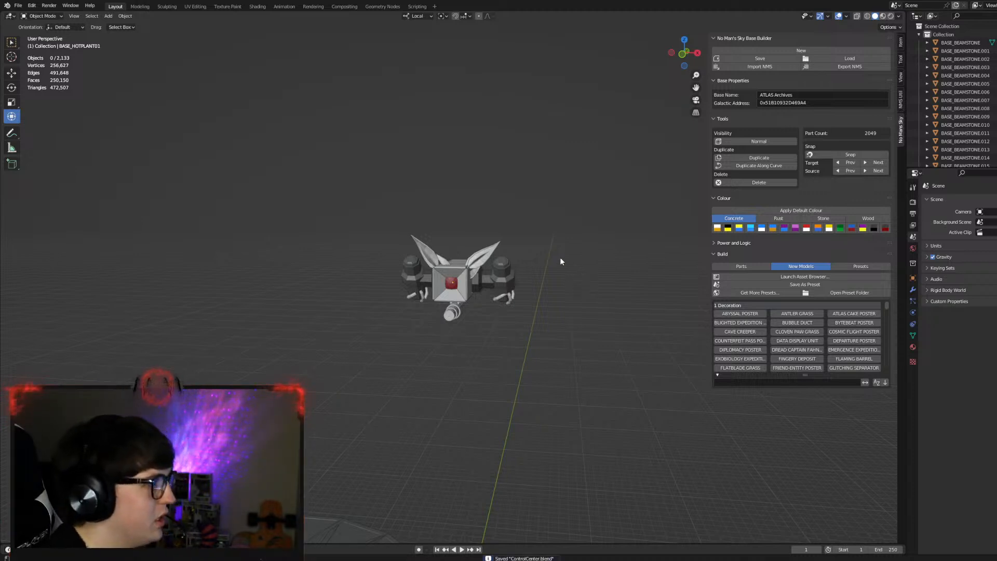